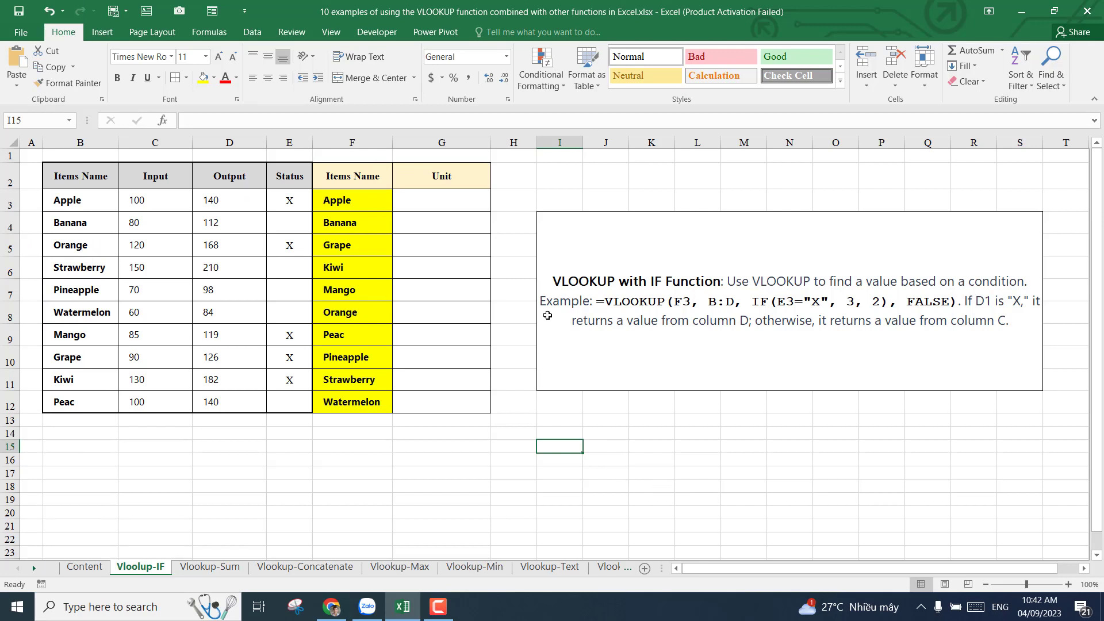
# Examine the Input, Output and Status columns and the Apple row's entries in the items table
pyautogui.click(437, 202)
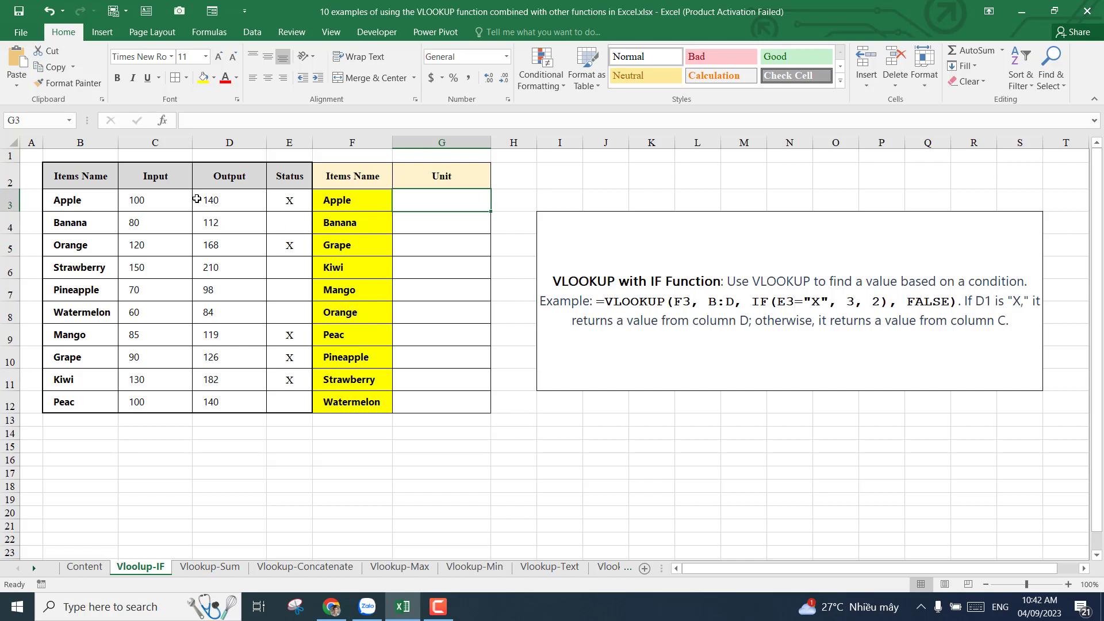
pyautogui.moveTo(226, 177); pyautogui.dragTo(230, 244)
pyautogui.moveTo(155, 176); pyautogui.dragTo(155, 244)
pyautogui.moveTo(290, 176); pyautogui.dragTo(290, 244)
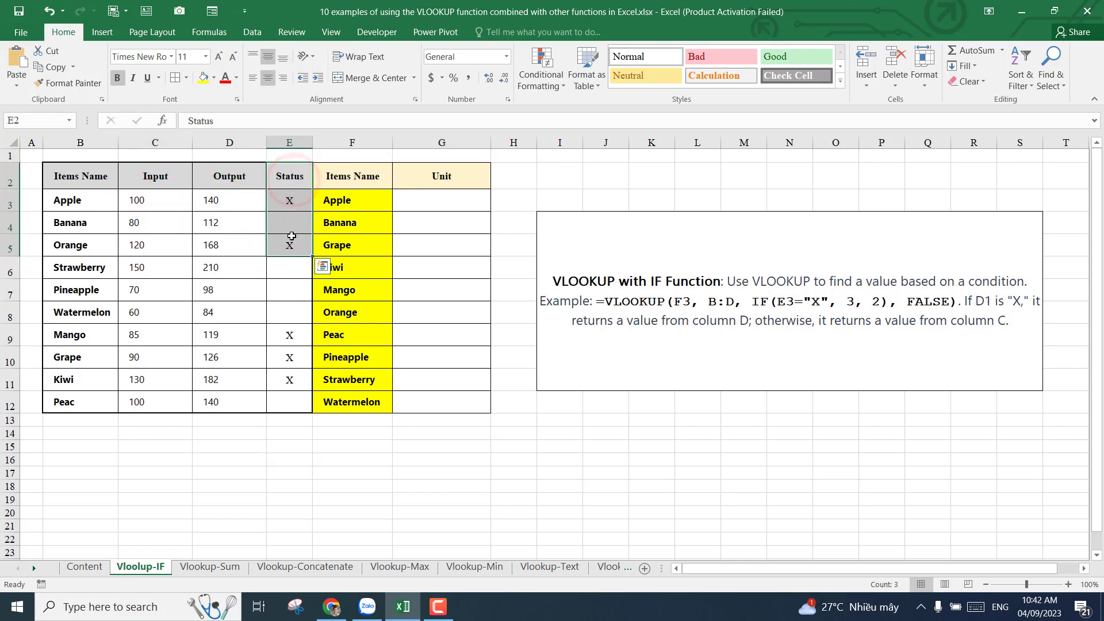
pyautogui.click(294, 205)
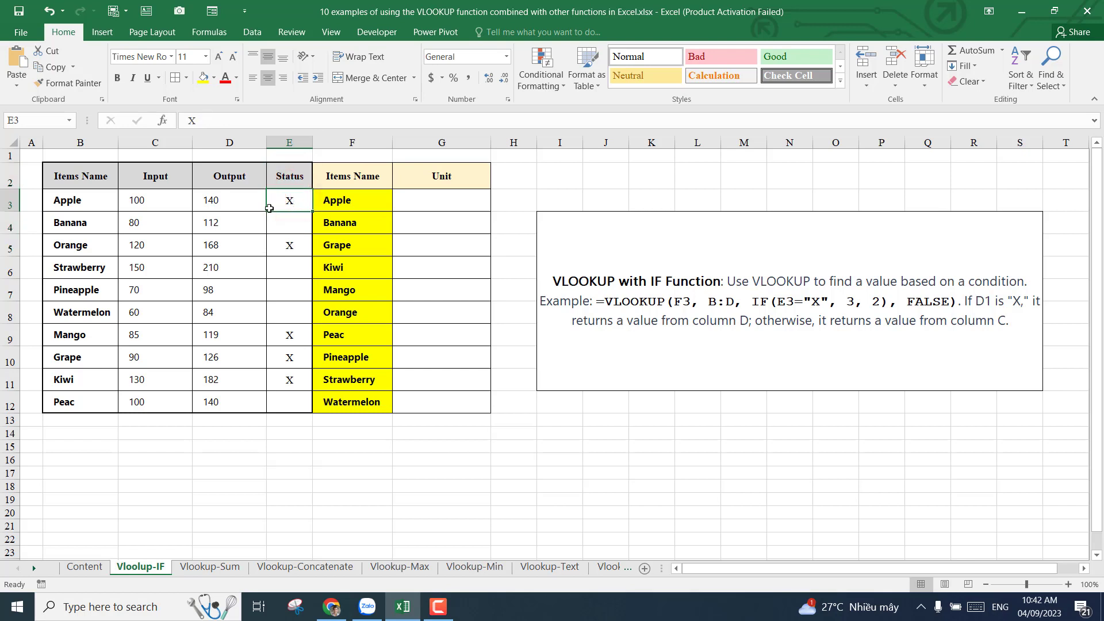
pyautogui.click(229, 204)
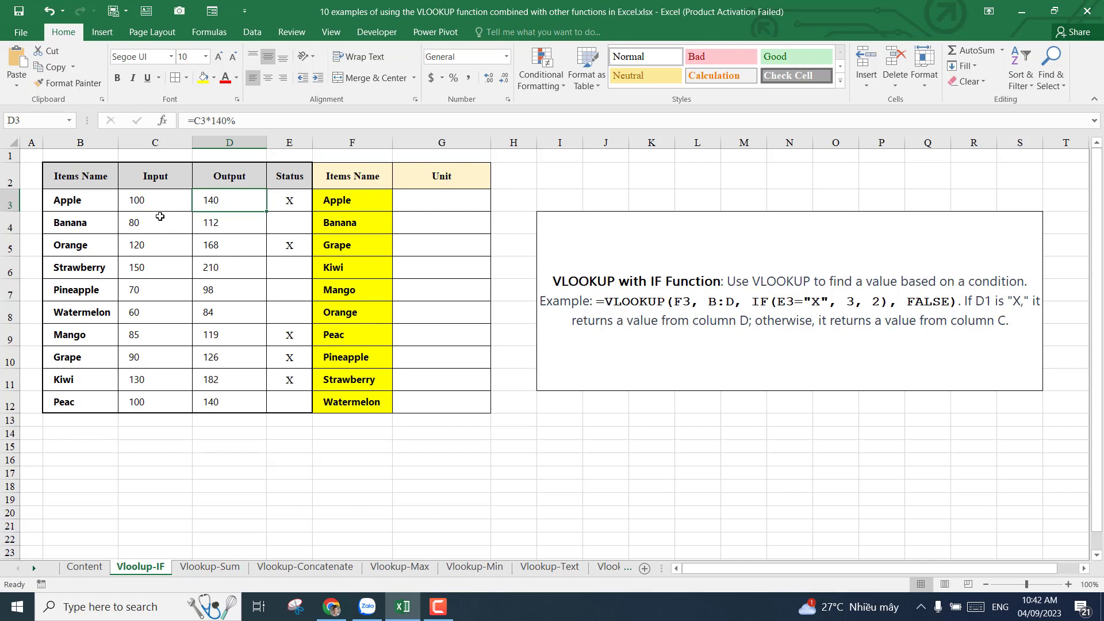
pyautogui.click(160, 236)
# Start a VLOOKUP formula in G3 with F3 as the lookup value
pyautogui.click(432, 202)
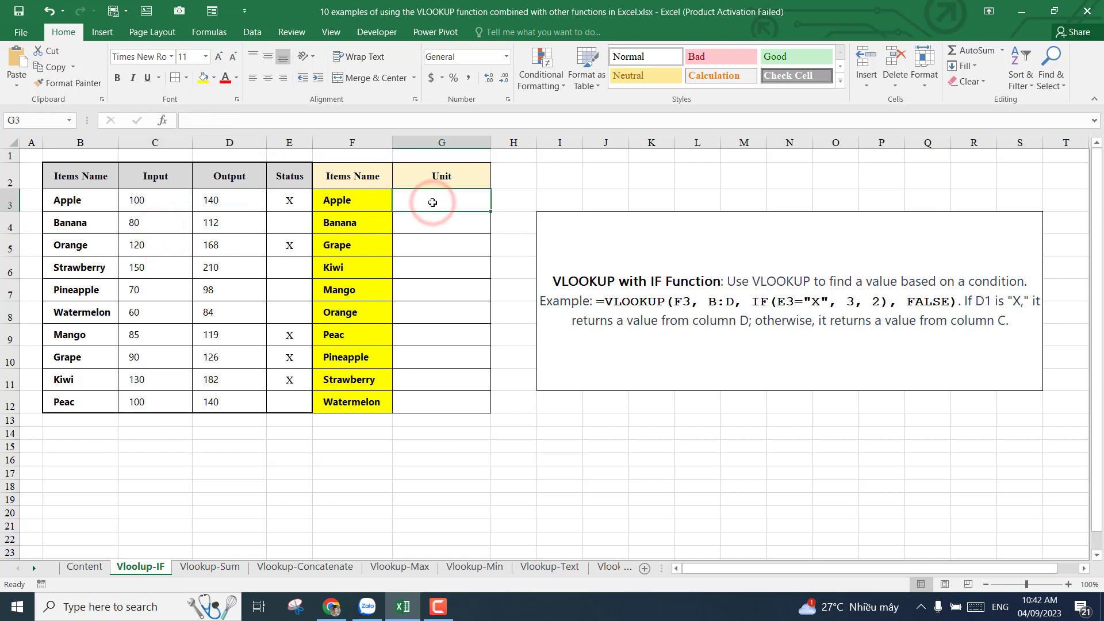
pyautogui.write('=')
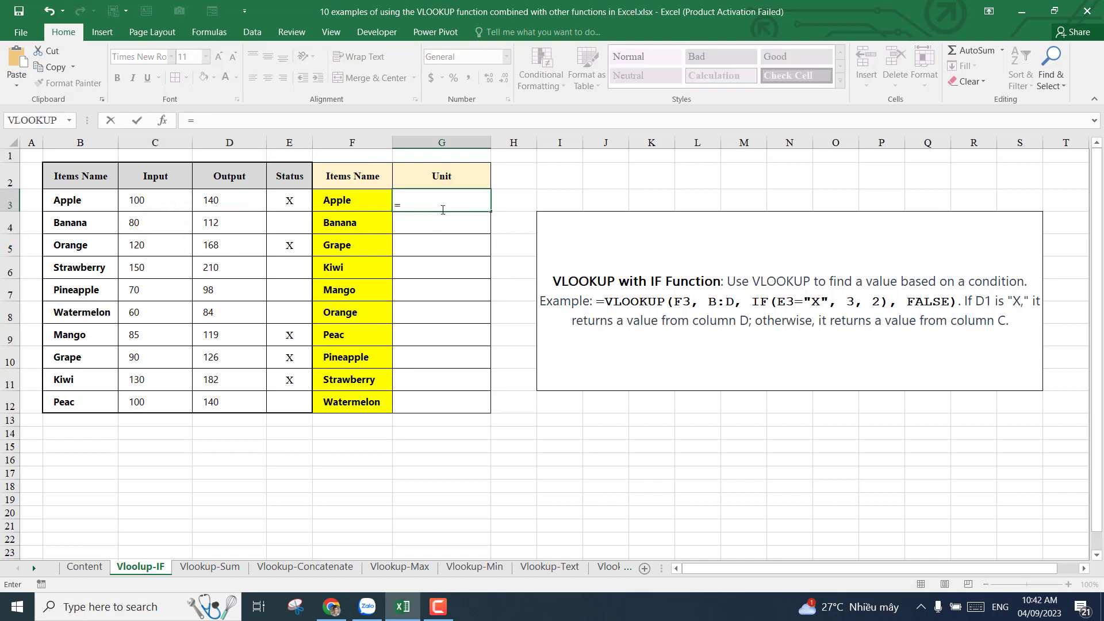
pyautogui.click(69, 121)
pyautogui.click(42, 141)
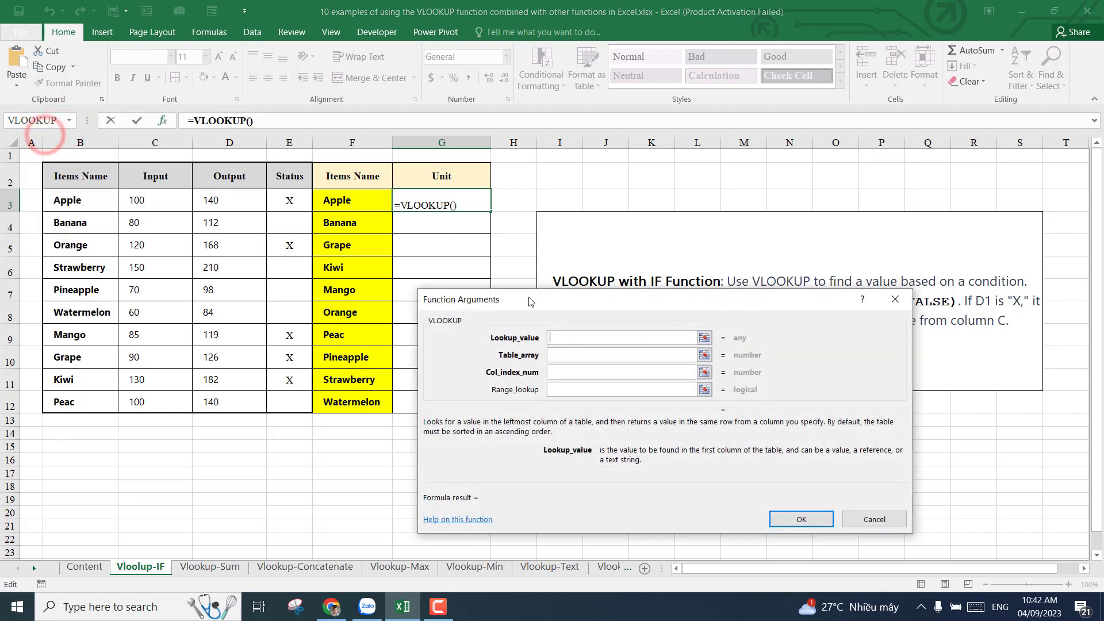
pyautogui.moveTo(530, 301); pyautogui.dragTo(529, 263)
pyautogui.click(351, 201)
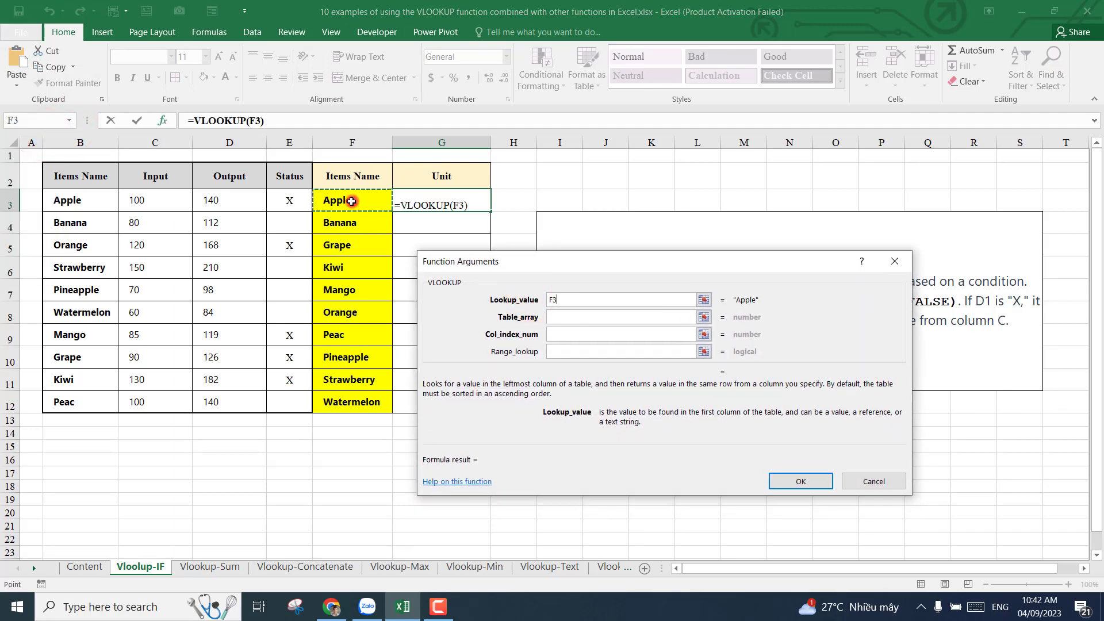
# Set the VLOOKUP table array to the absolute range $B$2:$D$12 and the range lookup to 0
pyautogui.click(557, 317)
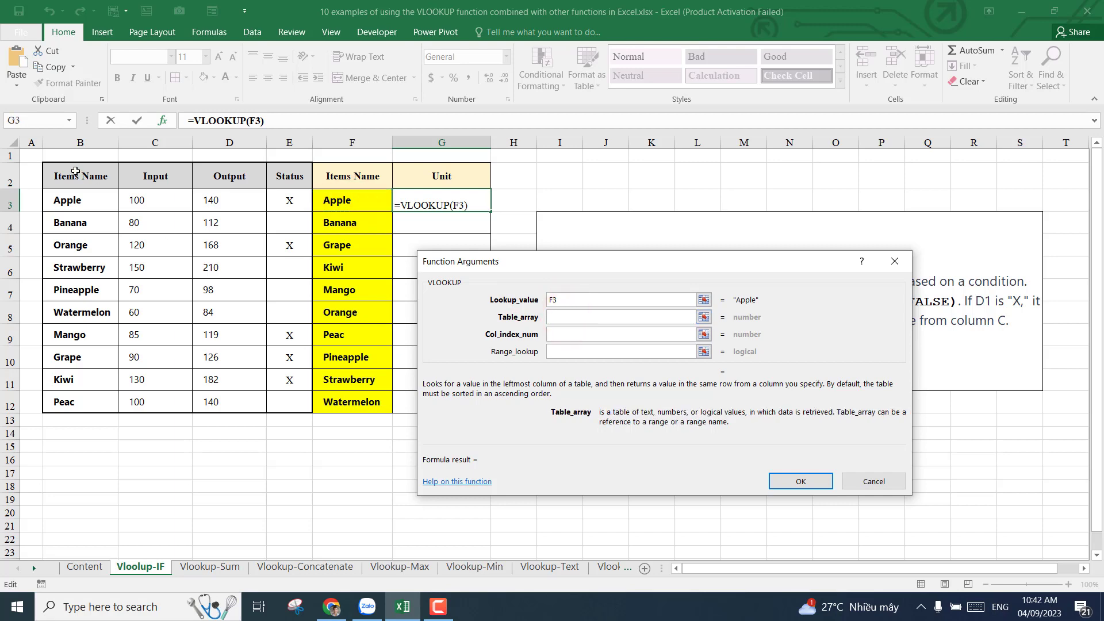
pyautogui.moveTo(75, 171); pyautogui.dragTo(221, 404)
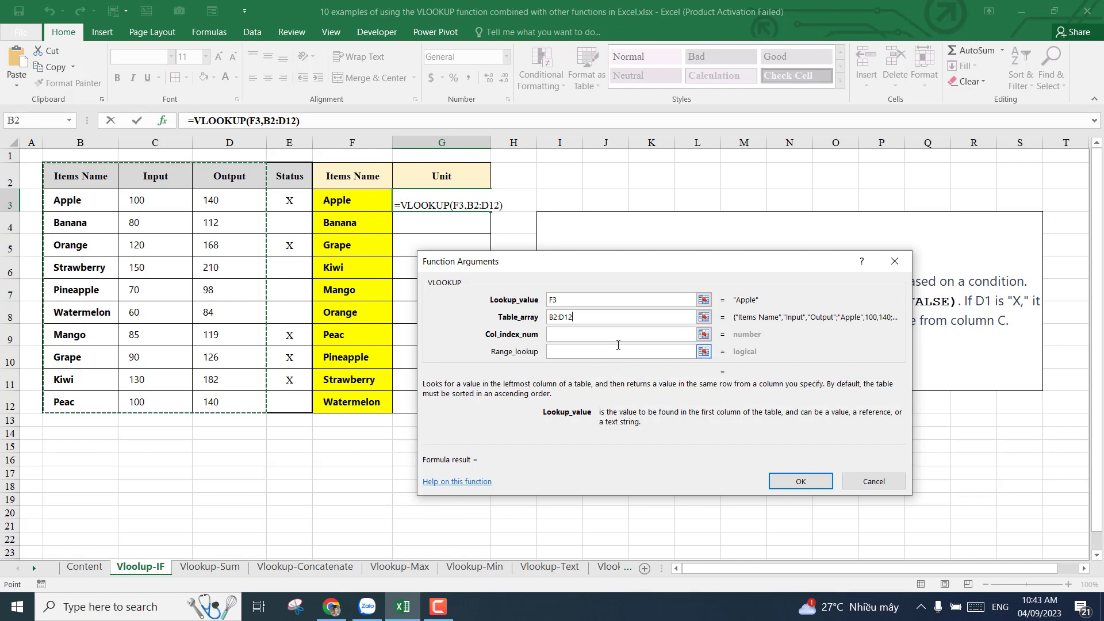
pyautogui.press('F4')
pyautogui.click(593, 335)
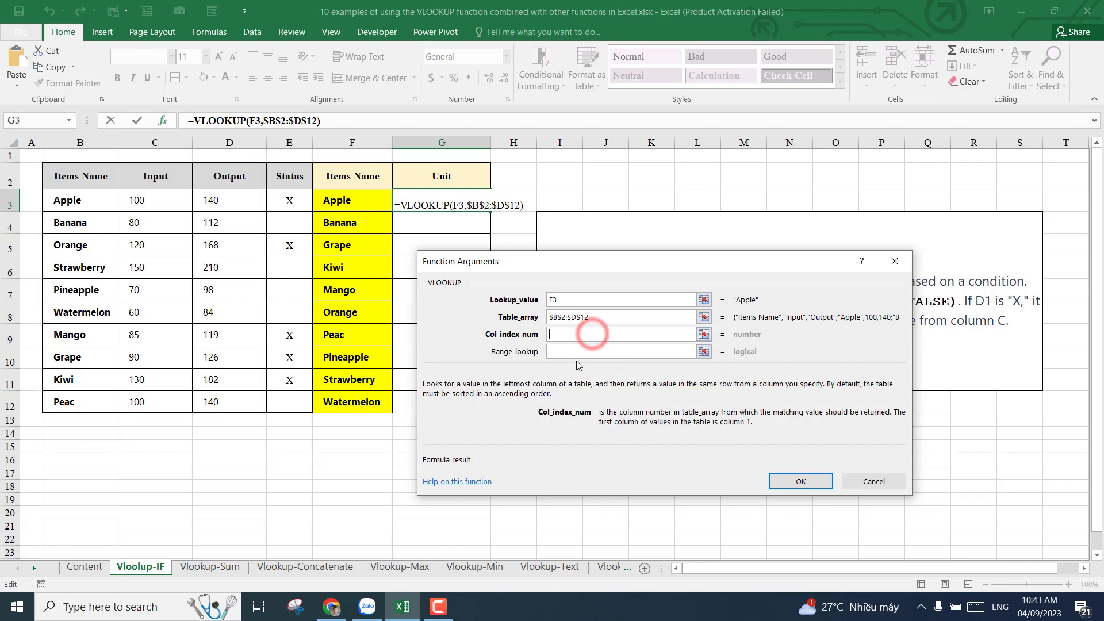
pyautogui.click(581, 352)
pyautogui.write('0')
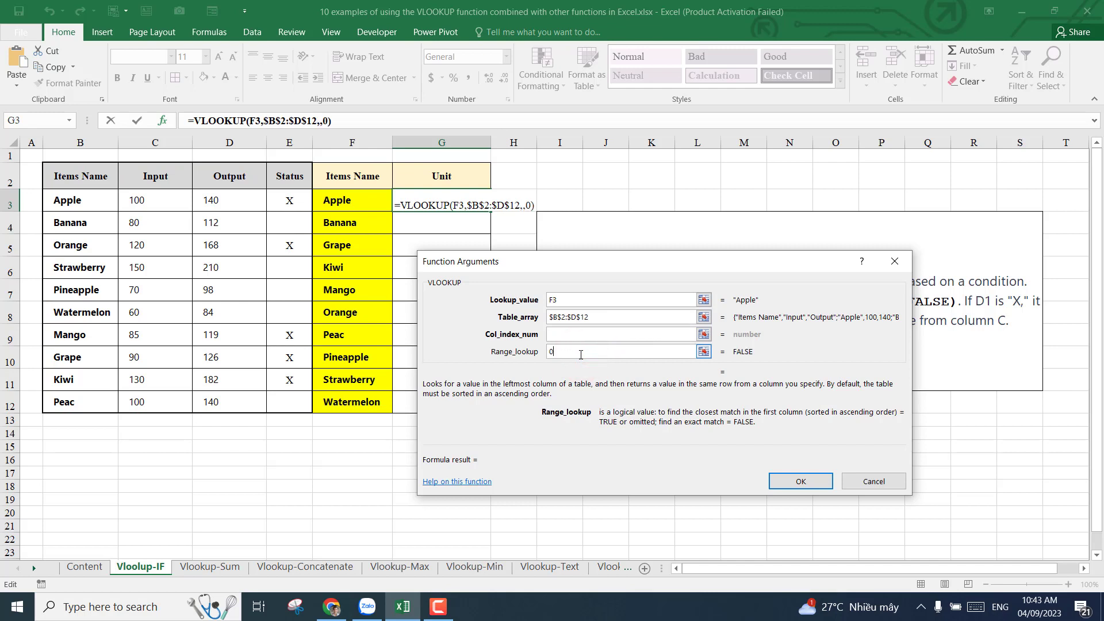
# Nest an IF function as the VLOOKUP column index, with the logical test E3="x"
pyautogui.click(575, 334)
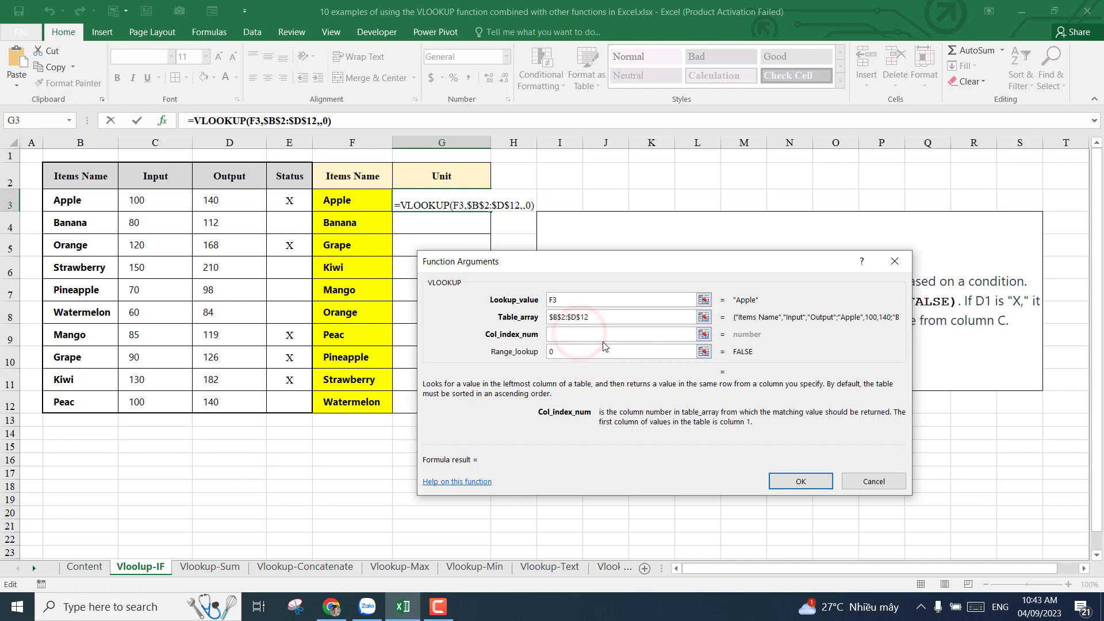
pyautogui.click(69, 121)
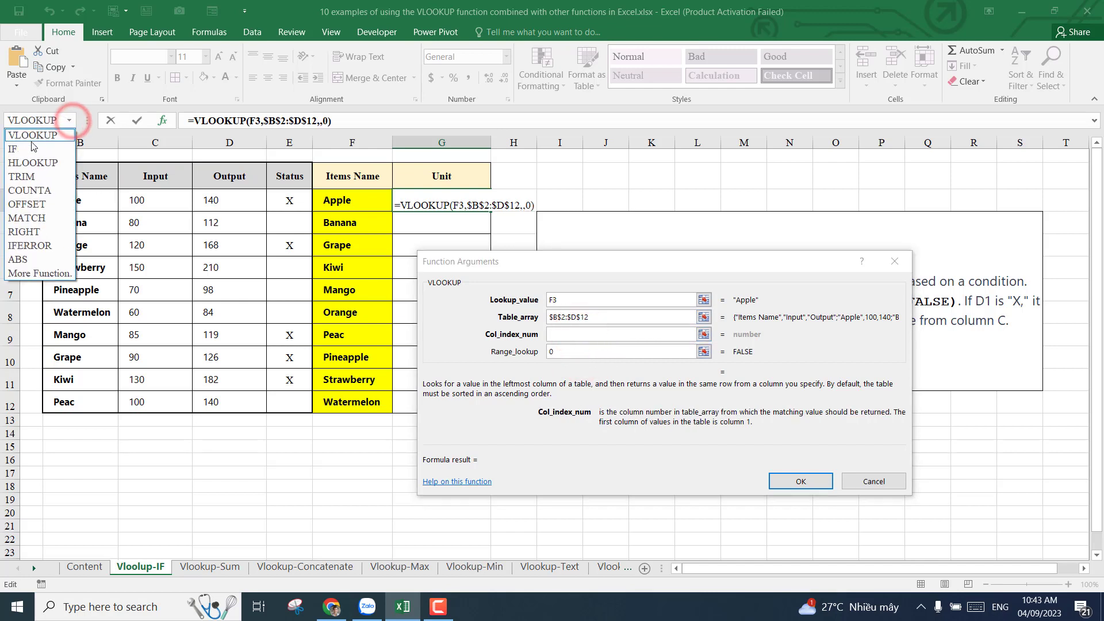
pyautogui.click(26, 151)
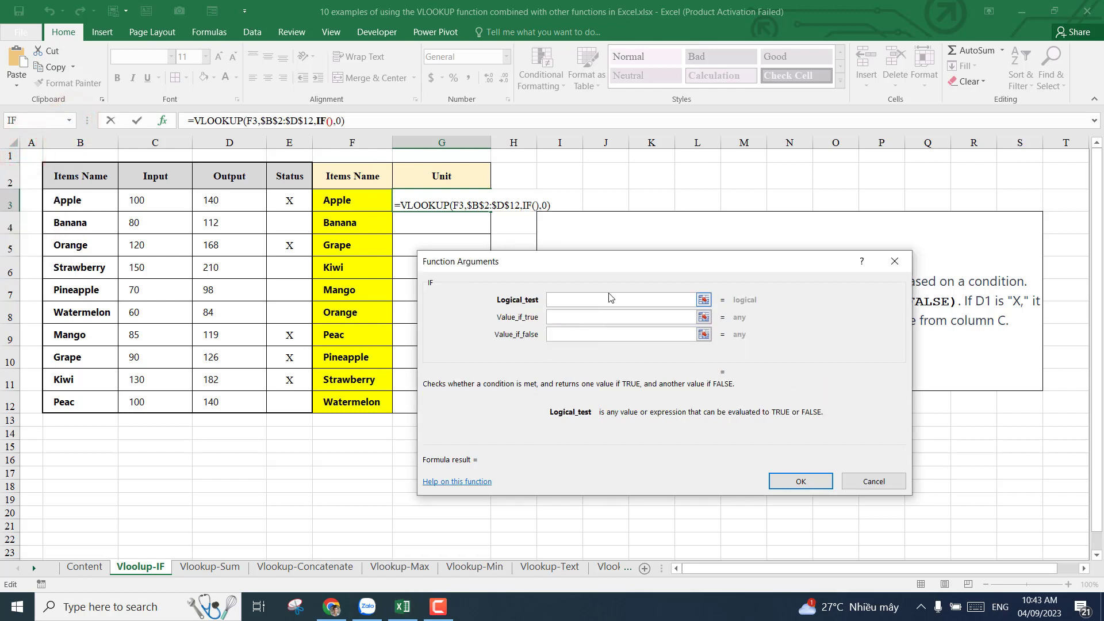
pyautogui.click(338, 201)
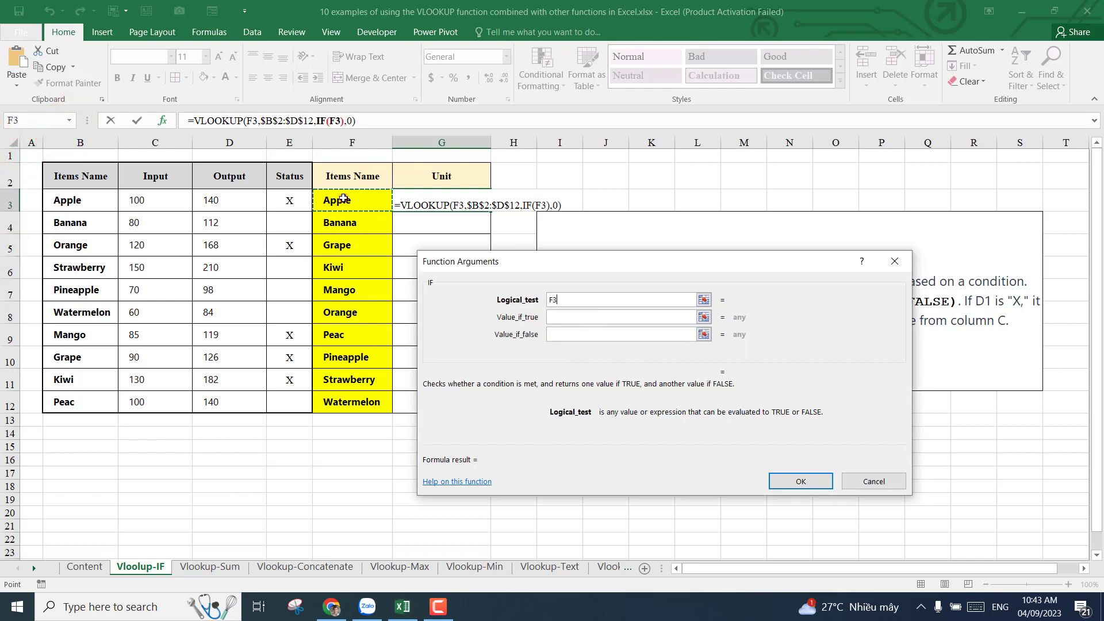
pyautogui.click(293, 199)
pyautogui.click(572, 300)
pyautogui.write('=')
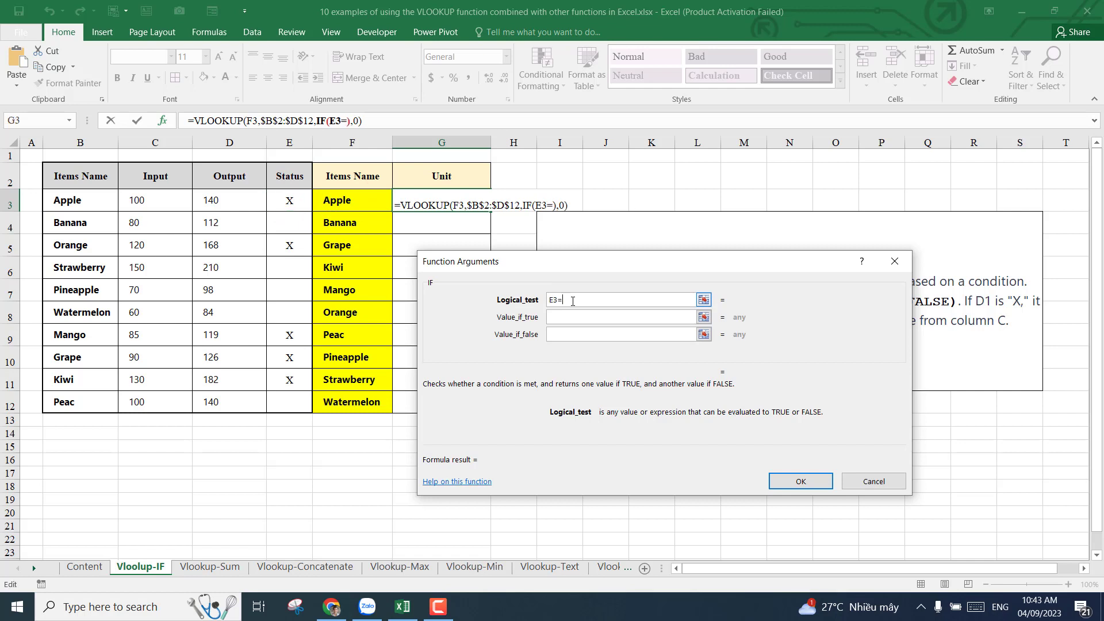
pyautogui.write('"x"')
# Make the nested IF return 3 when true and 2 when false, and confirm the formula in G3
pyautogui.click(572, 318)
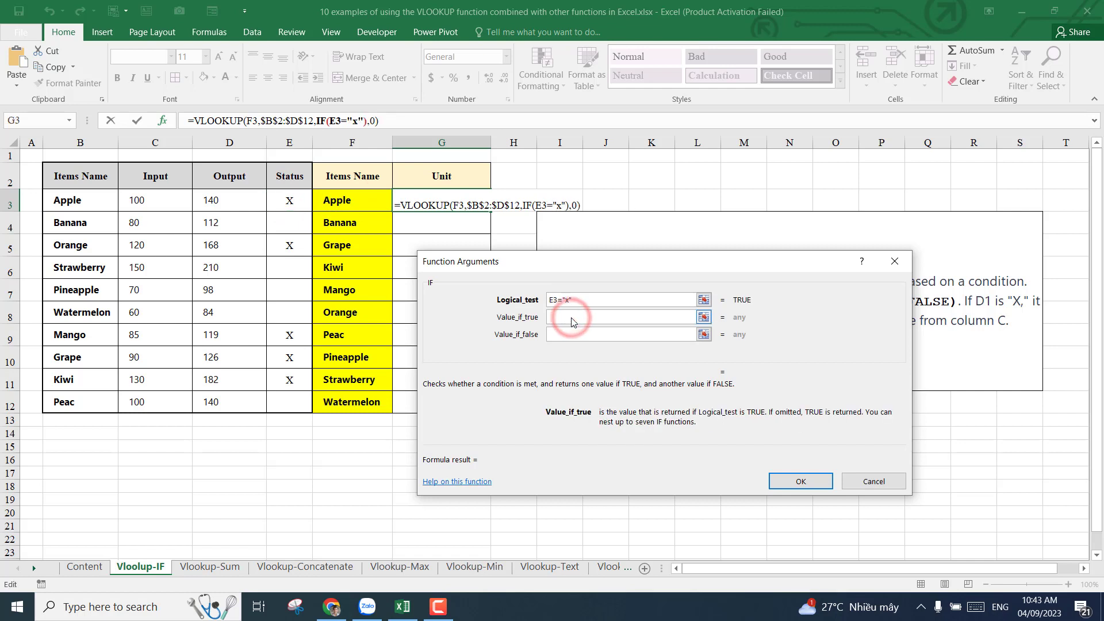
pyautogui.write('3')
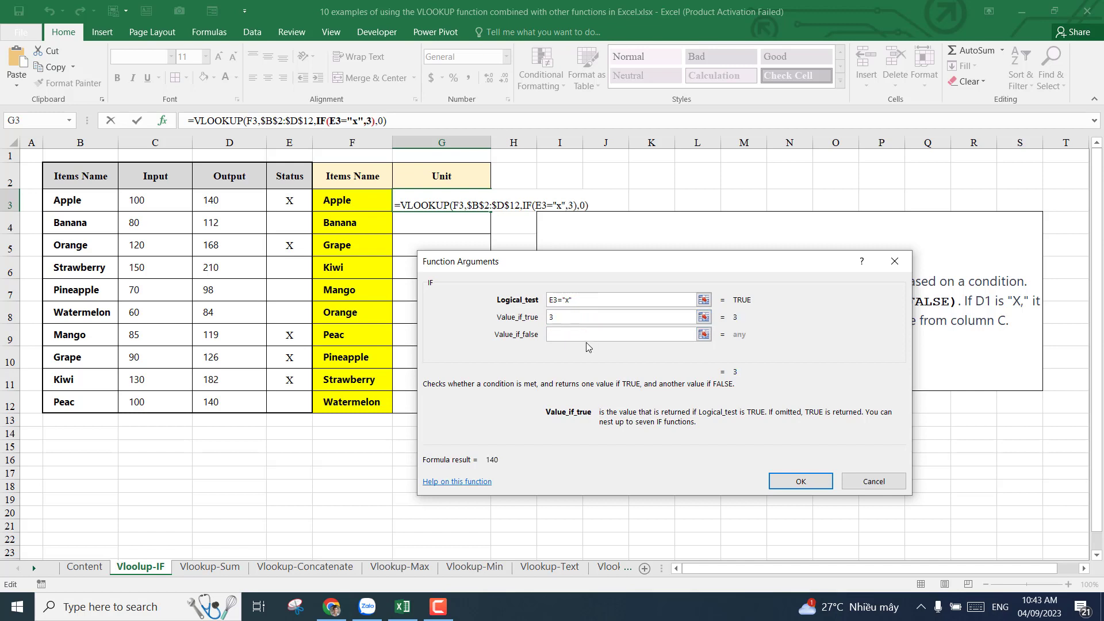
pyautogui.click(588, 339)
pyautogui.write('2')
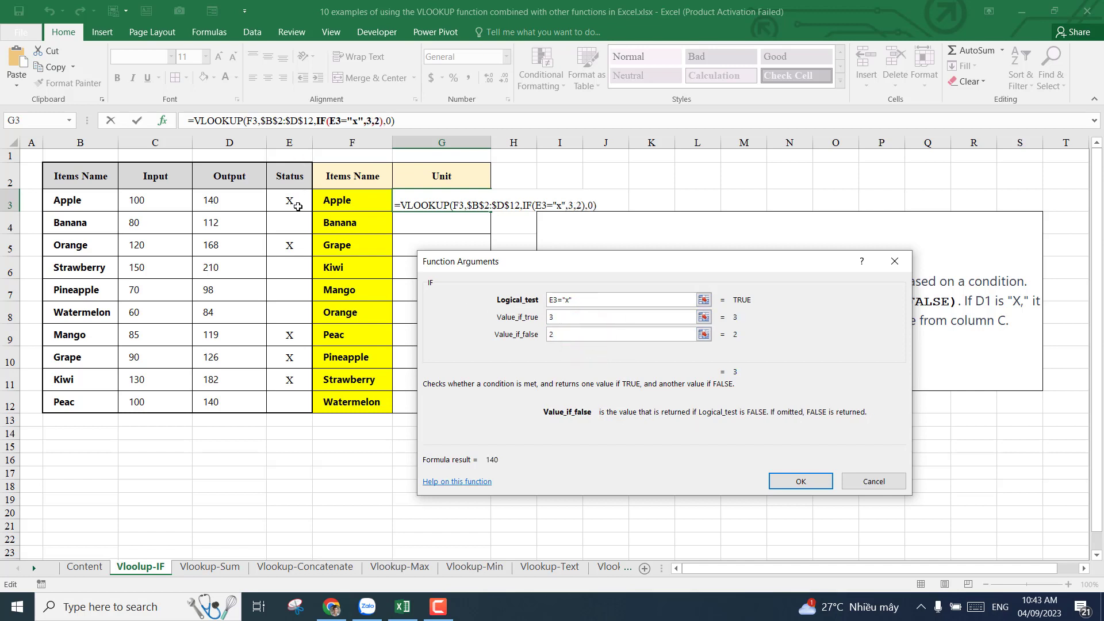
pyautogui.click(586, 300)
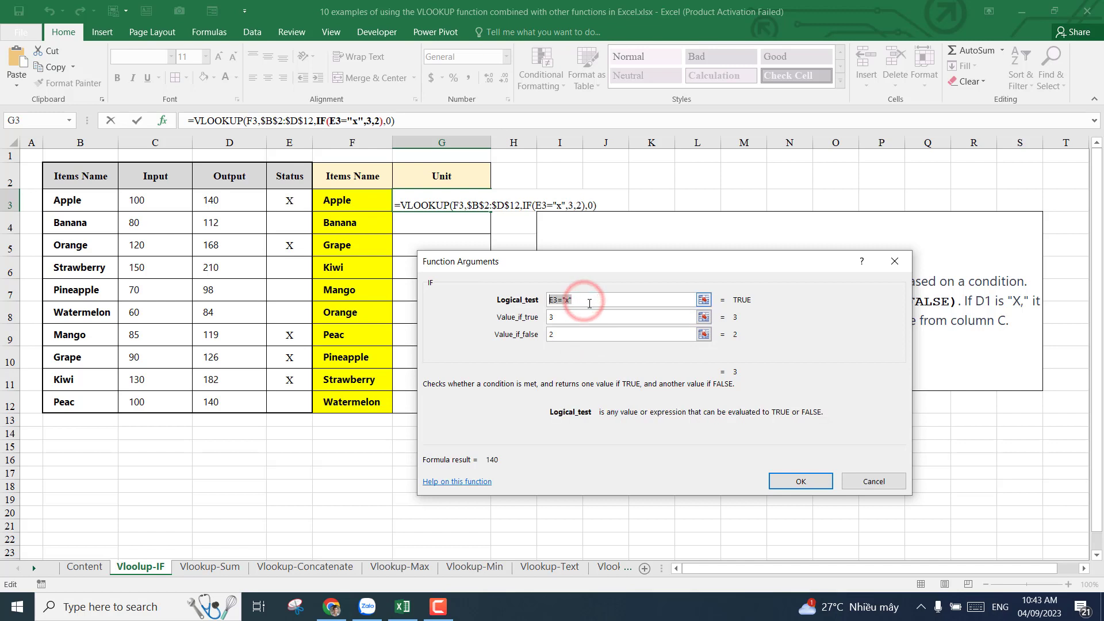
pyautogui.click(575, 317)
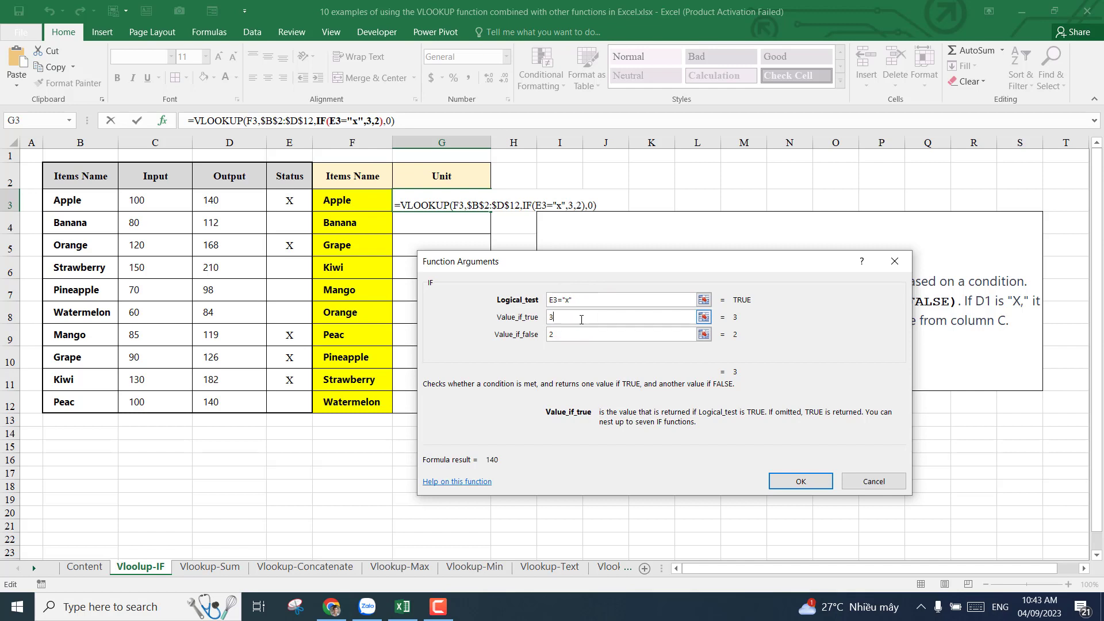
pyautogui.click(574, 334)
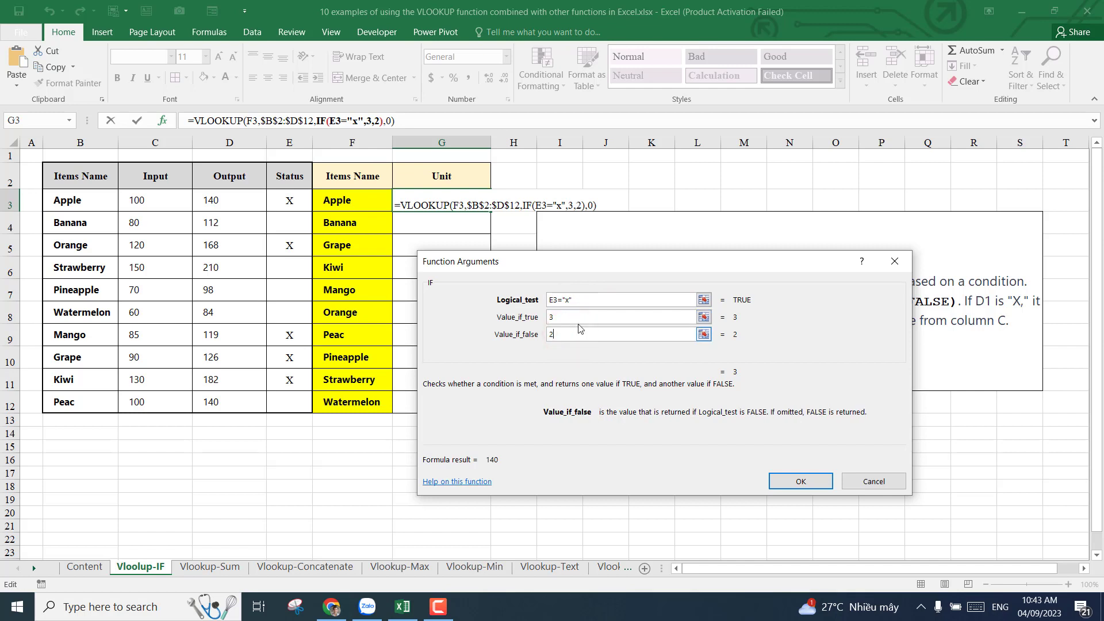
pyautogui.click(790, 481)
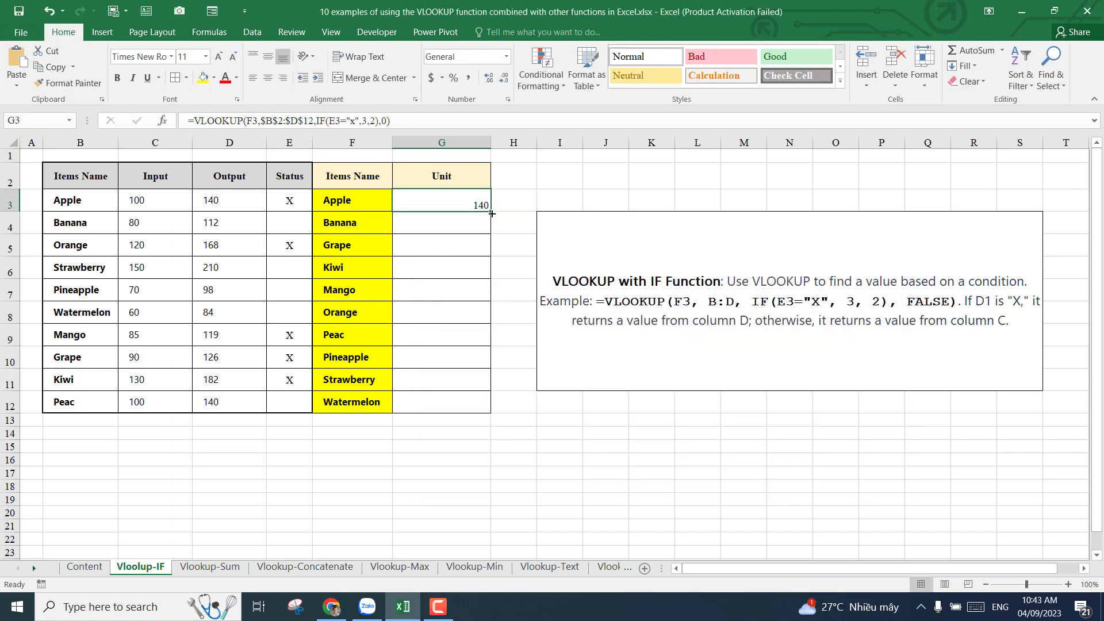
# Fill the G3 formula down the Unit column to G12
pyautogui.moveTo(491, 211); pyautogui.dragTo(477, 407)
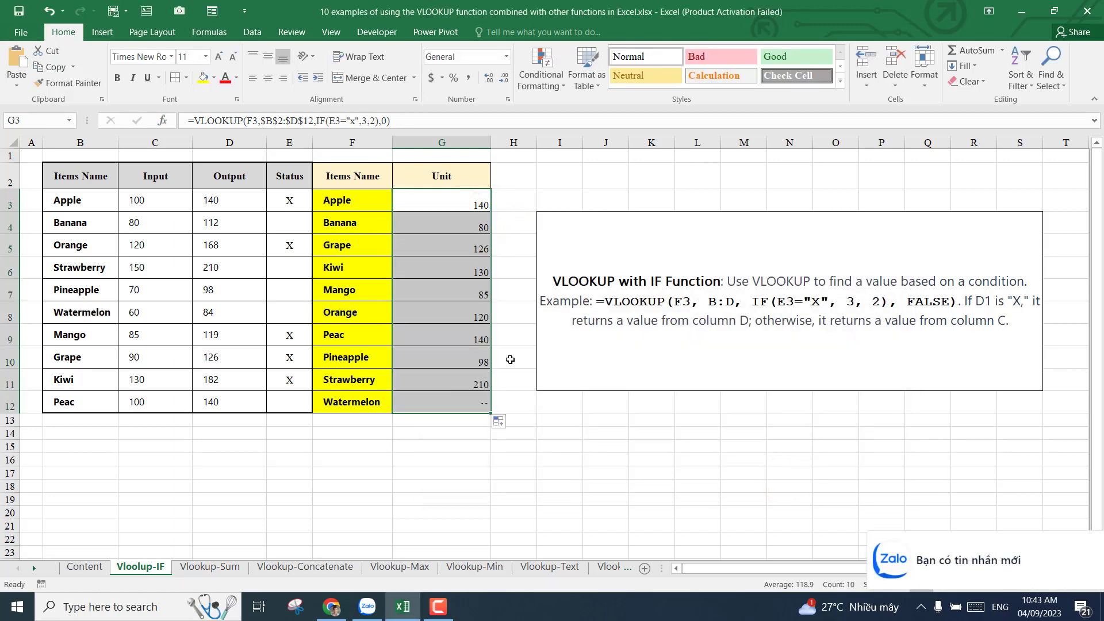
pyautogui.click(485, 455)
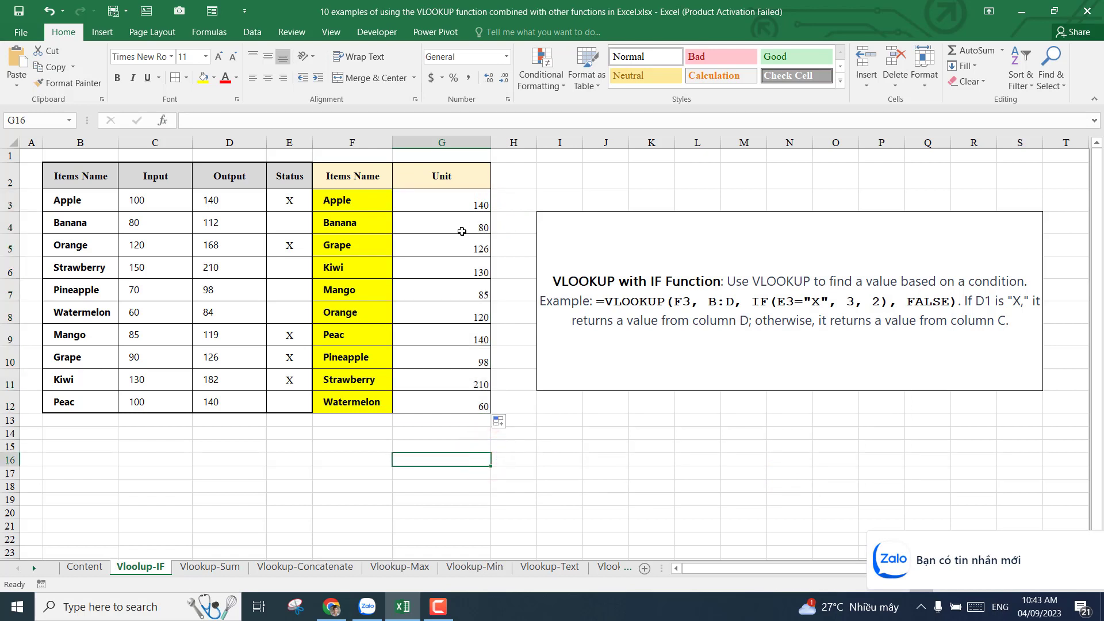
pyautogui.click(574, 431)
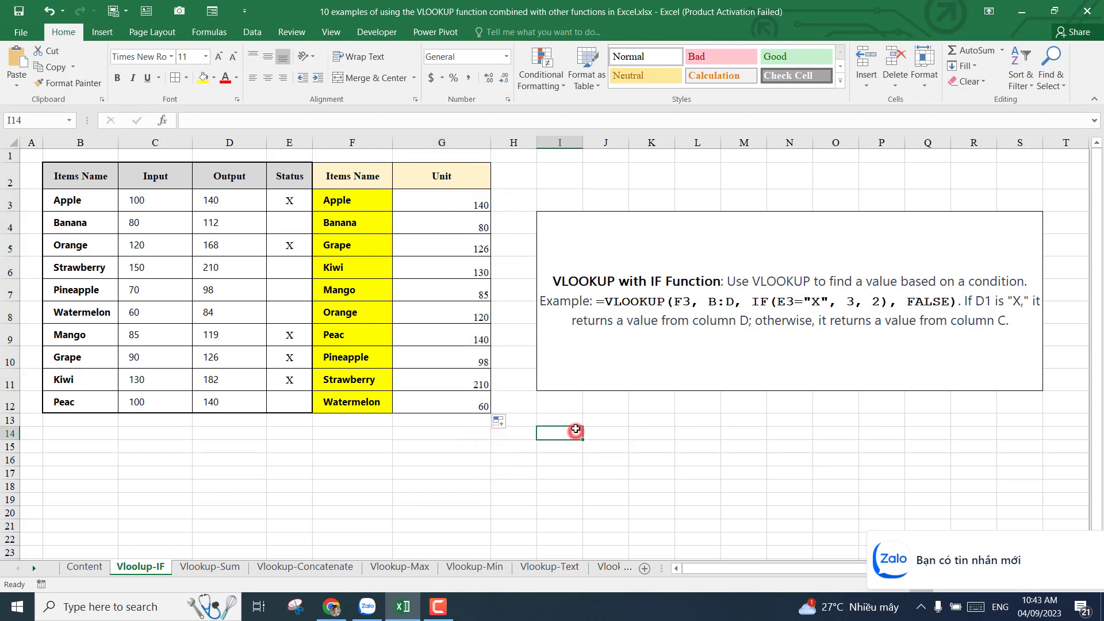
# Switch to the Vlookup-Sum sheet and review its two Q'ty columns and the fruit list in column F
pyautogui.click(195, 570)
pyautogui.click(485, 457)
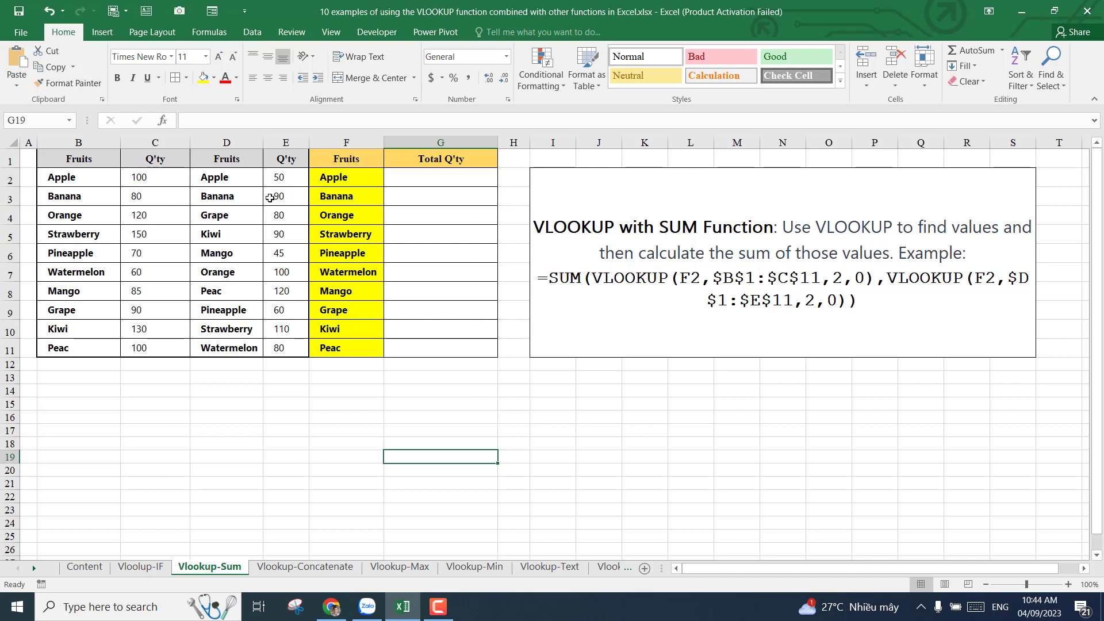
pyautogui.click(155, 140)
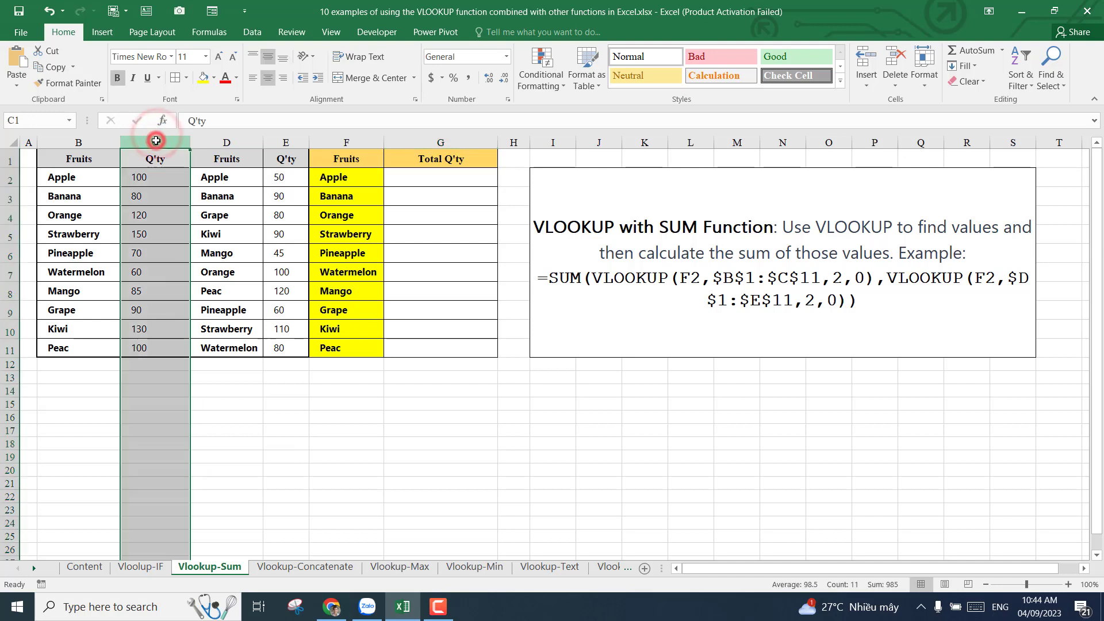
pyautogui.click(285, 142)
pyautogui.click(348, 178)
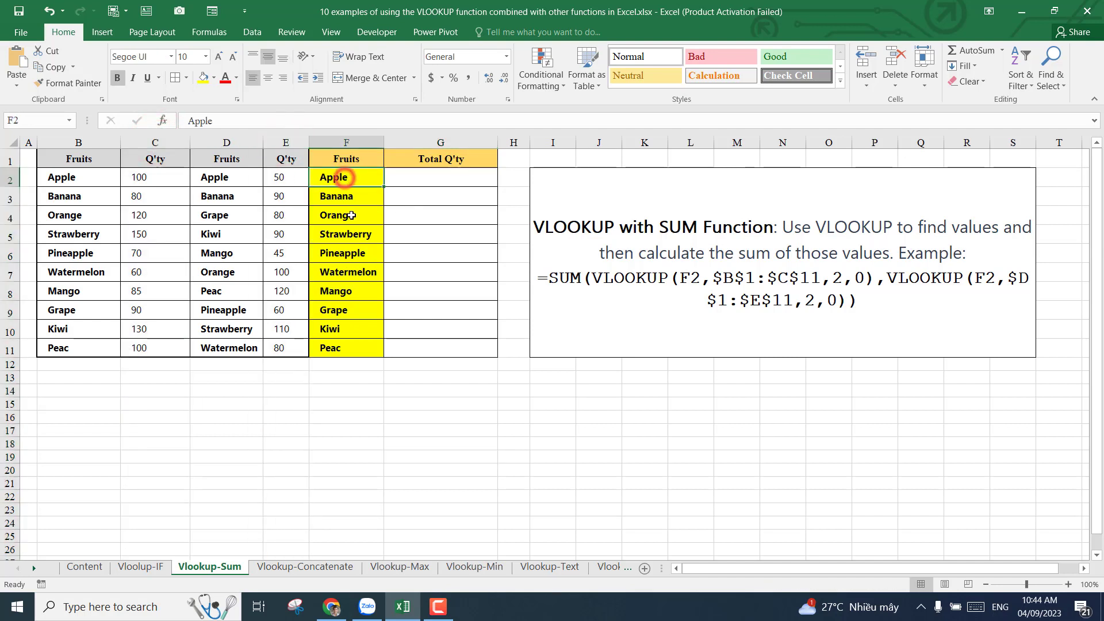
pyautogui.click(350, 214)
pyautogui.click(345, 274)
pyautogui.click(346, 142)
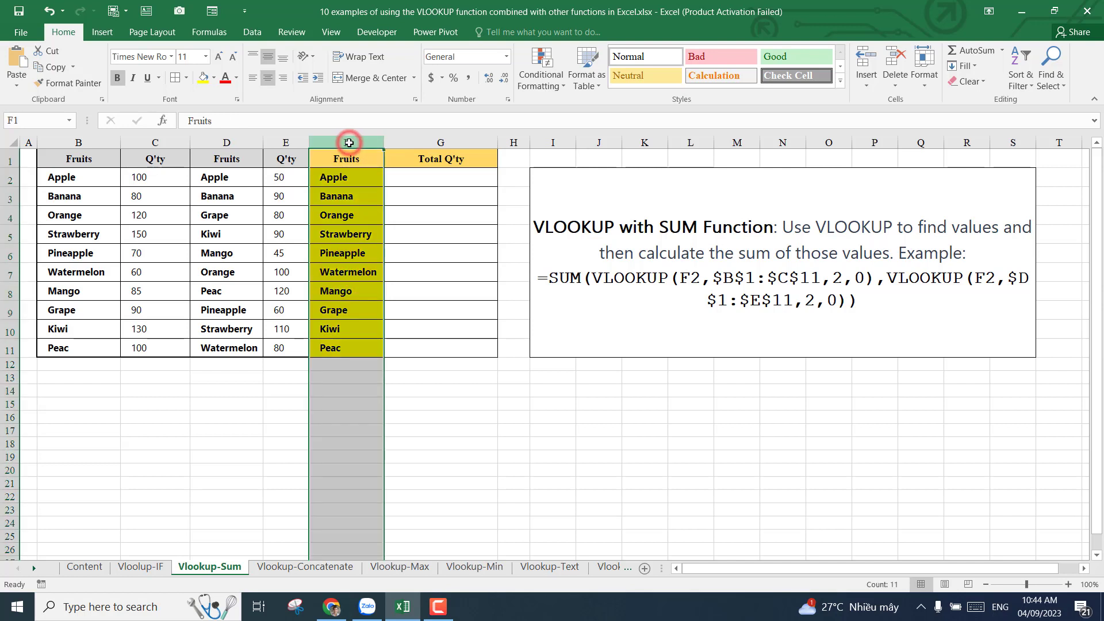
# Start a SUM formula in G2 and open its function arguments, ready to fill in Number1
pyautogui.click(423, 183)
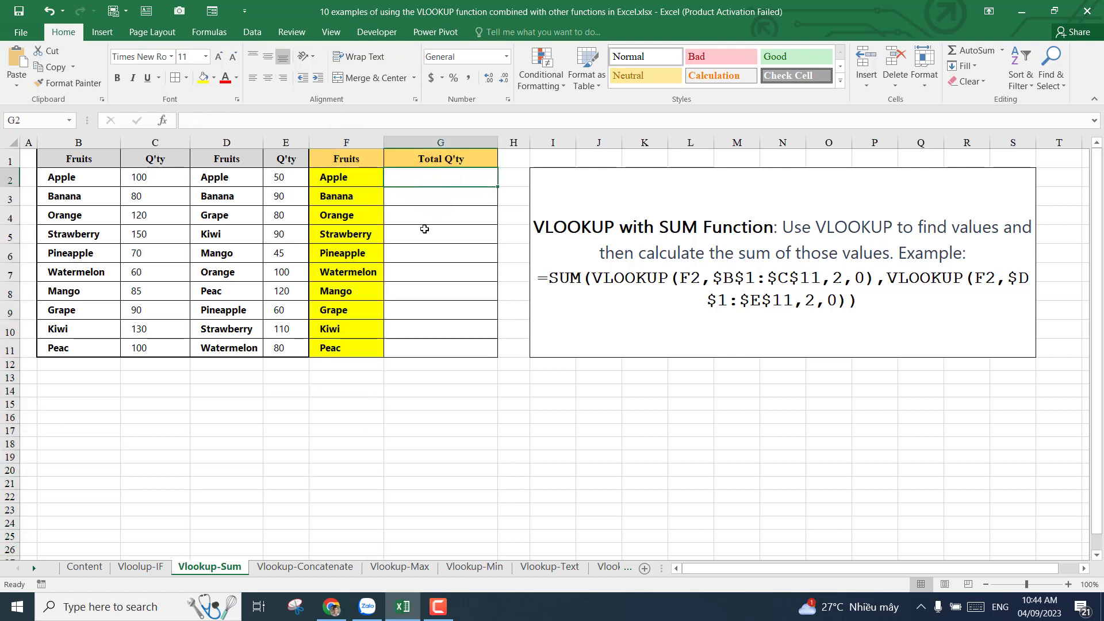
pyautogui.write('=')
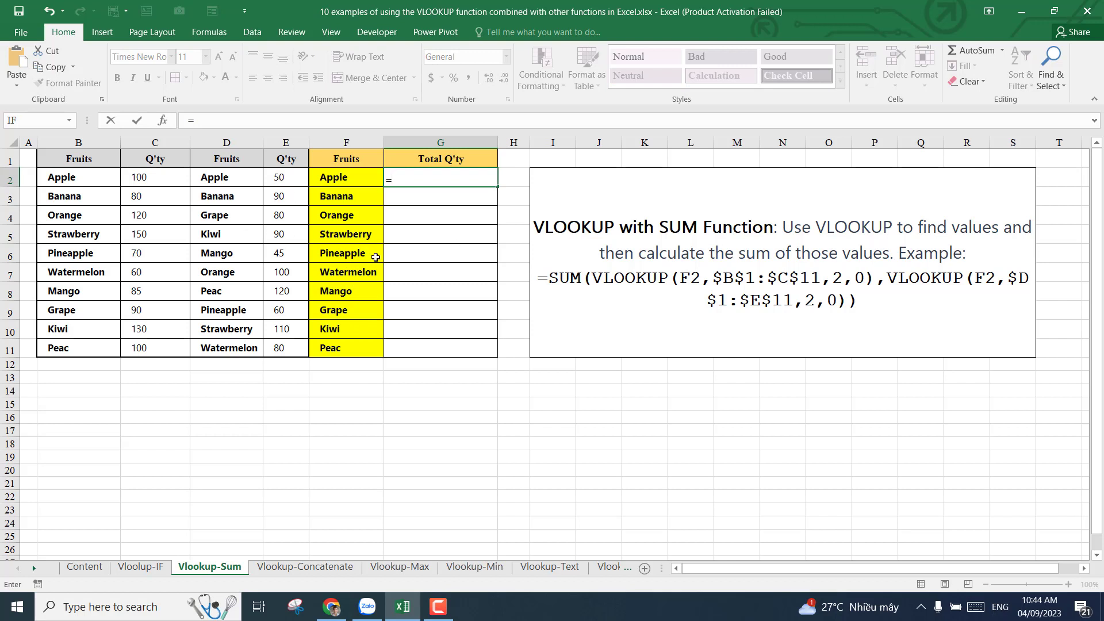
pyautogui.write('sum')
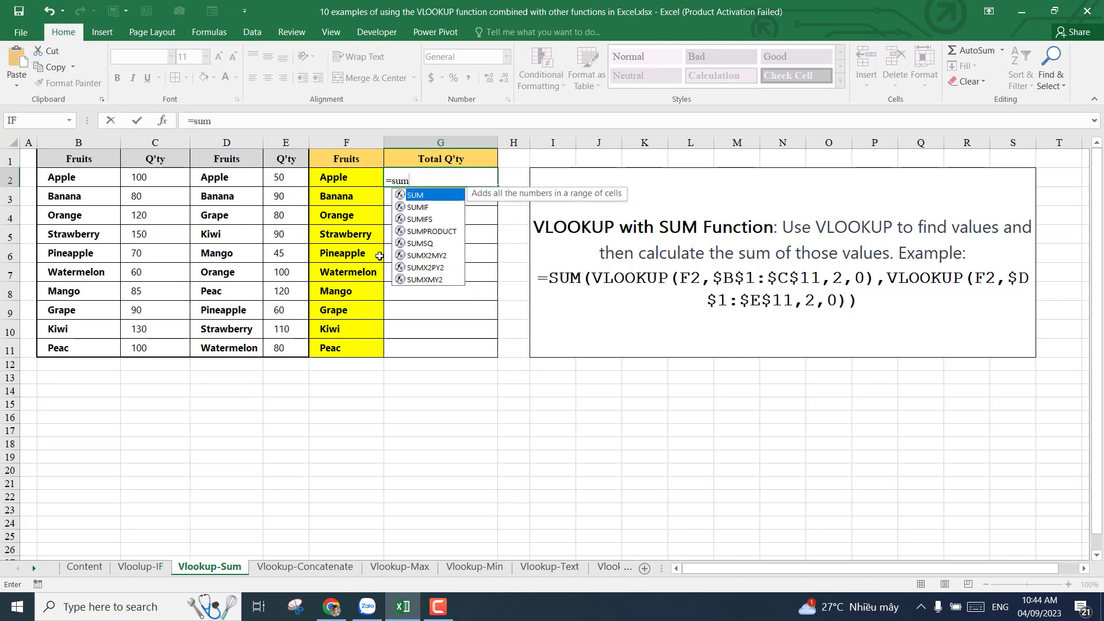
pyautogui.write('(')
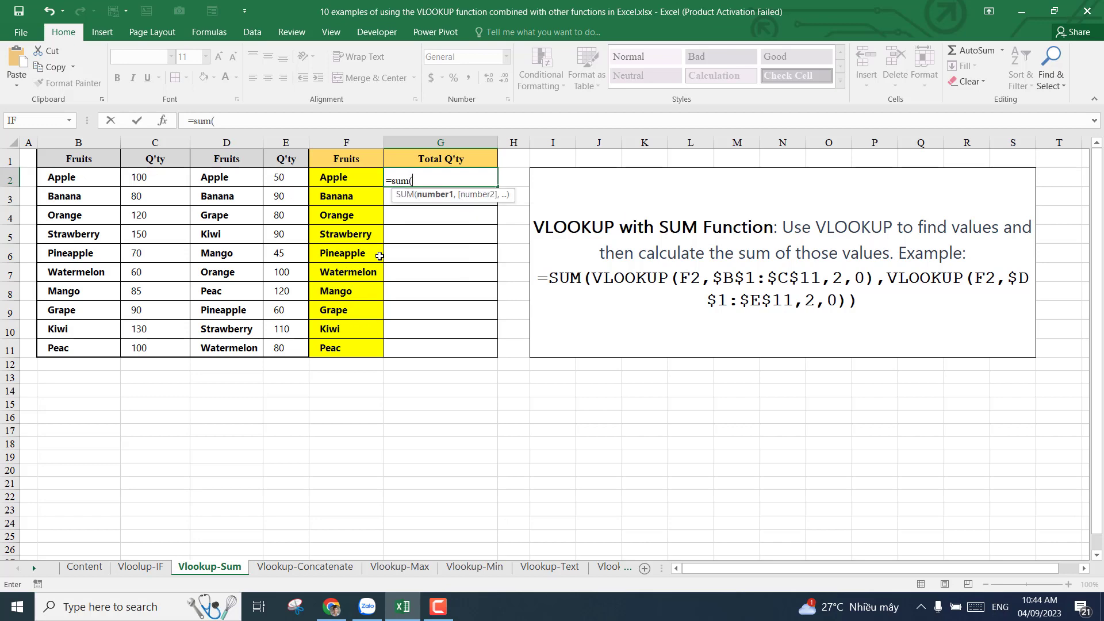
pyautogui.click(163, 120)
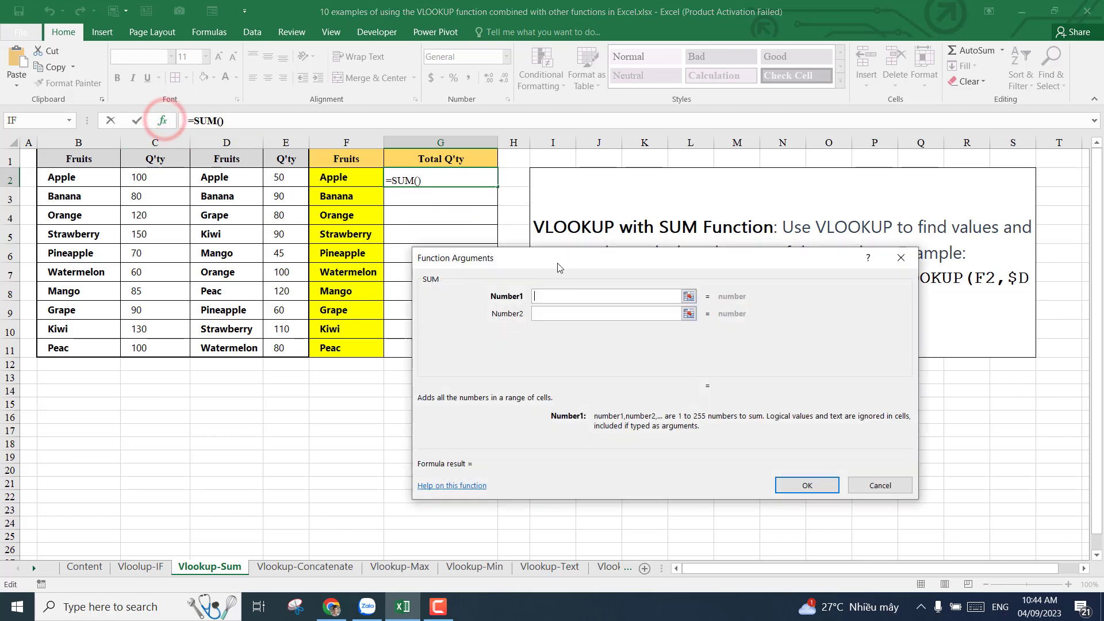
pyautogui.moveTo(557, 258); pyautogui.dragTo(550, 313)
pyautogui.click(543, 345)
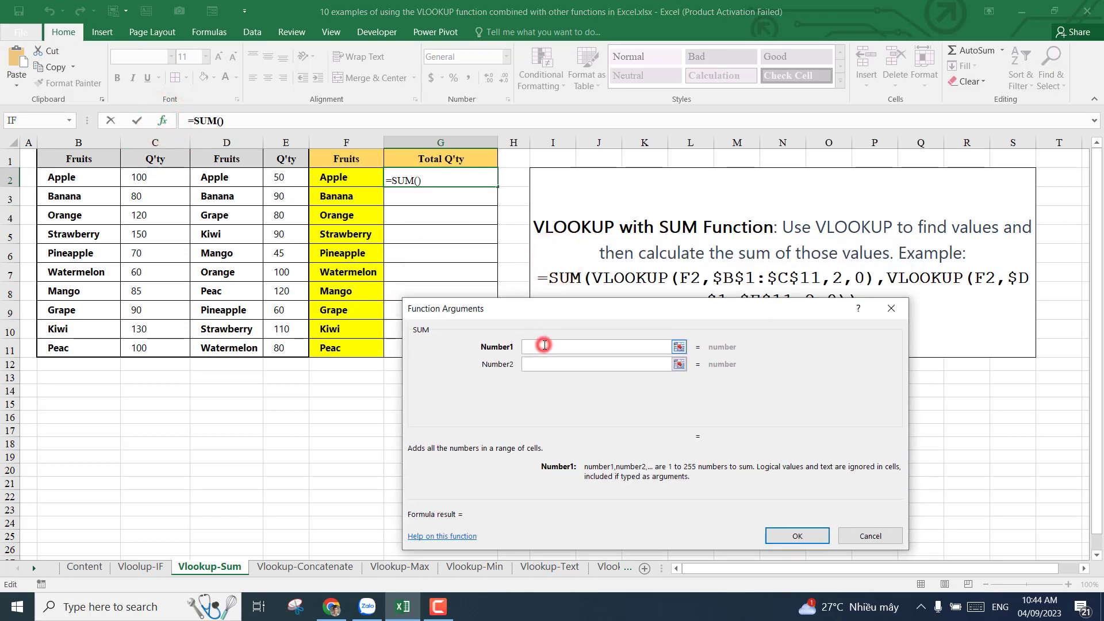
# Nest a VLOOKUP as SUM's first number, with lookup value F2, table $B$1:$C$11, column index 2 and range lookup 0
pyautogui.click(70, 123)
pyautogui.click(46, 151)
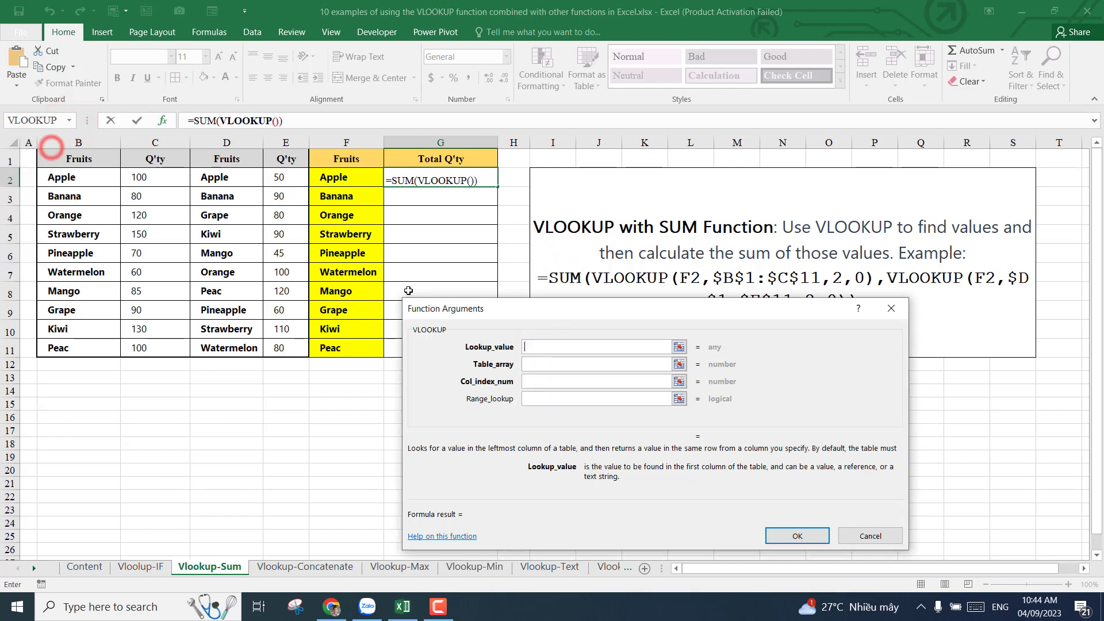
pyautogui.click(354, 177)
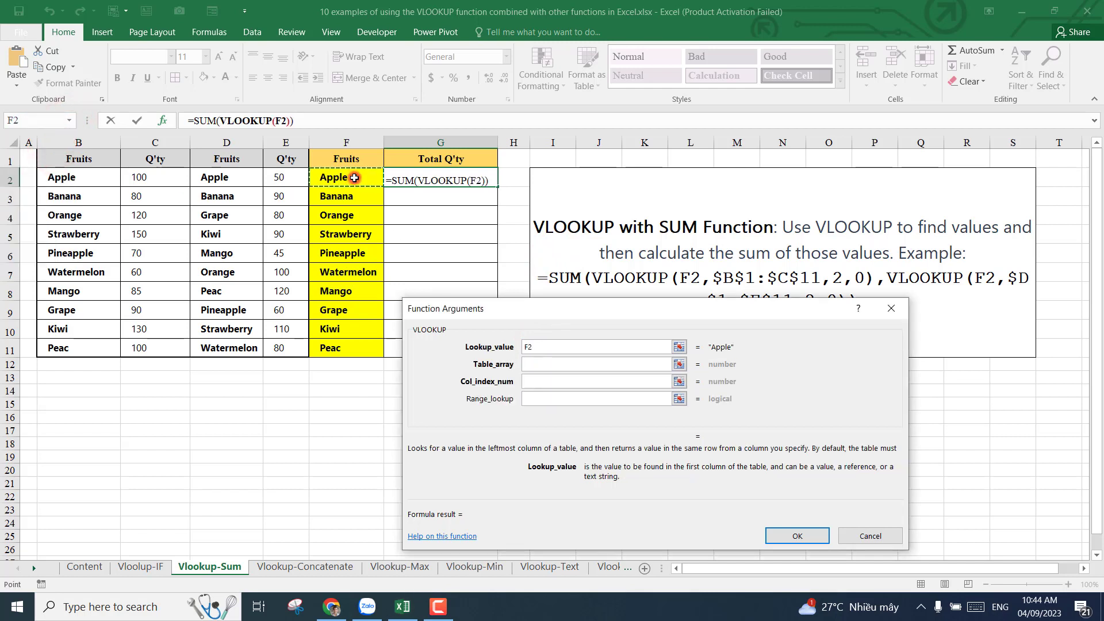
pyautogui.click(530, 363)
pyautogui.moveTo(71, 159); pyautogui.dragTo(158, 357)
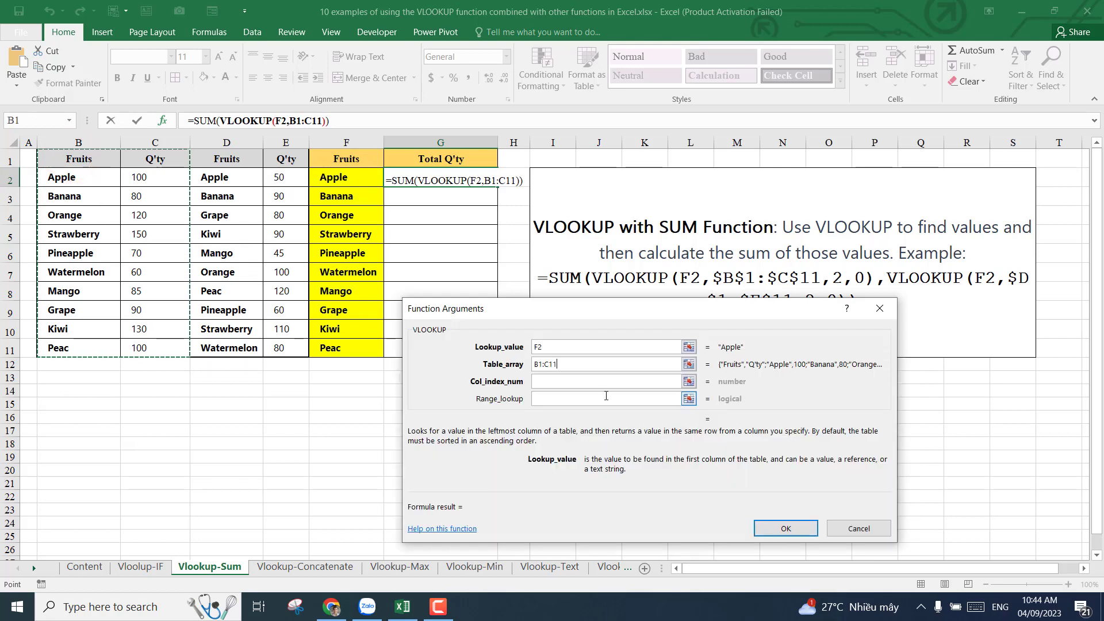
pyautogui.press('F4')
pyautogui.click(579, 380)
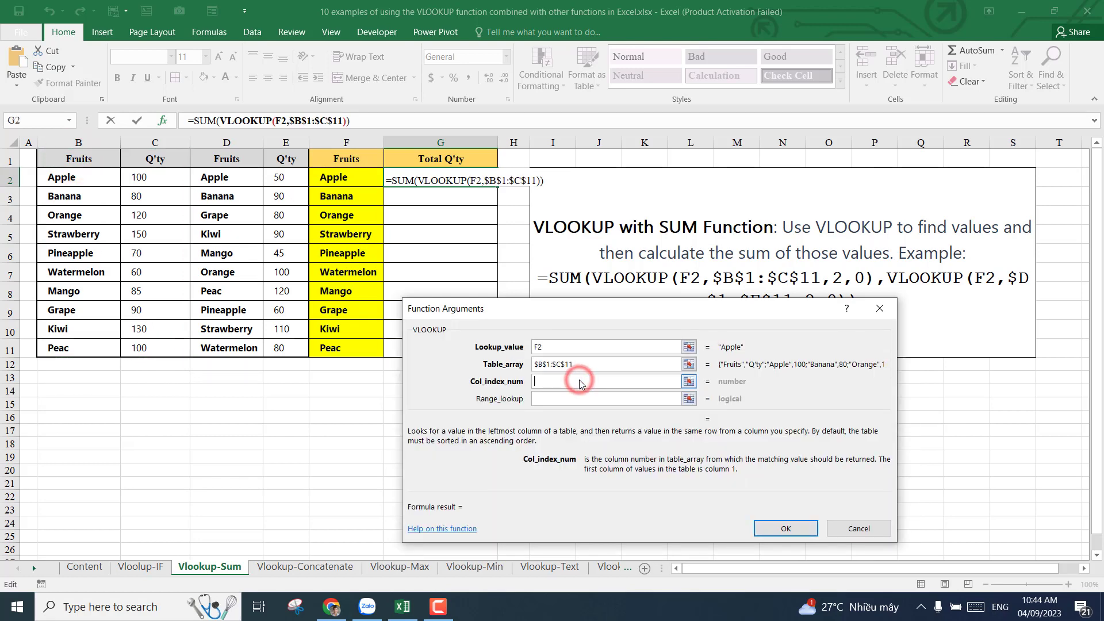
pyautogui.write('2')
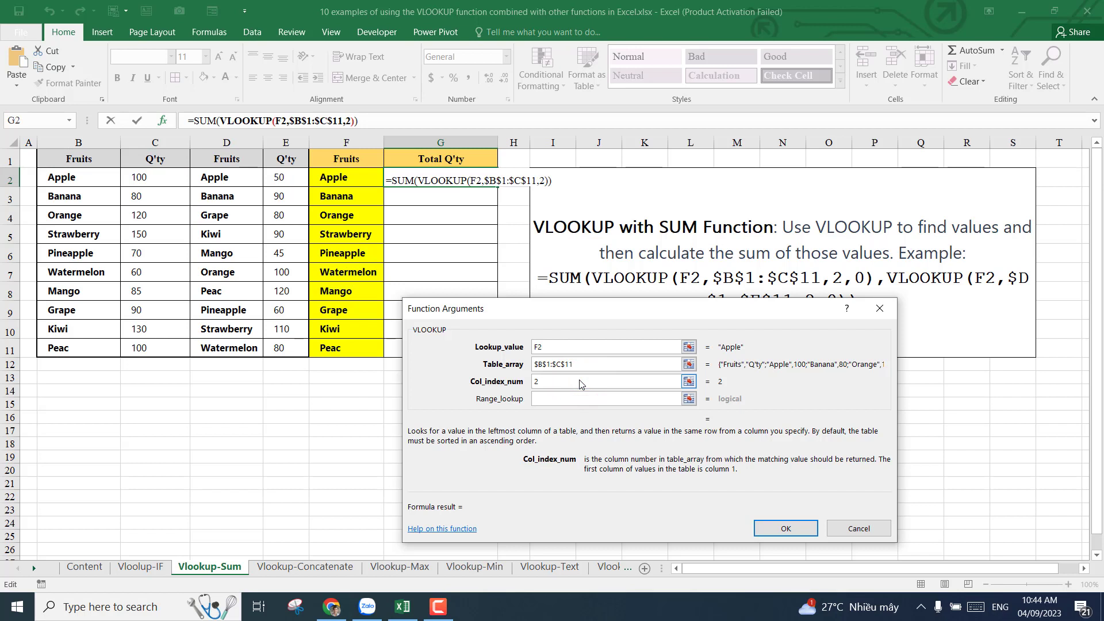
pyautogui.click(579, 398)
pyautogui.write('0')
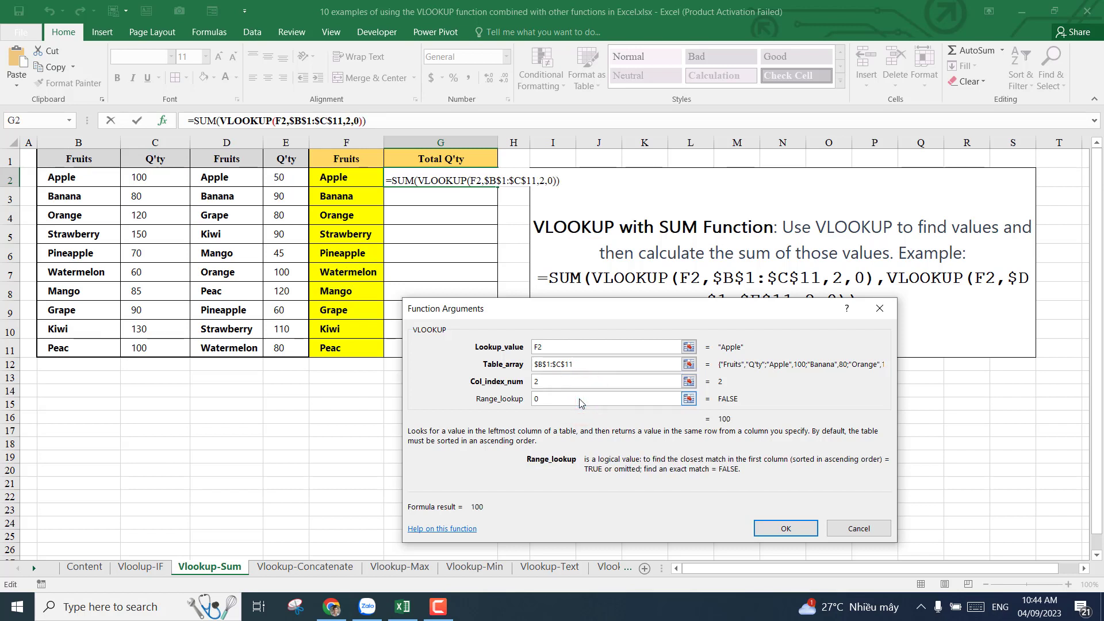
# Nest a second VLOOKUP as SUM's Number2, using F2, $D$1:$E$11, 2 and 0, and confirm the formula in G2
pyautogui.click(206, 120)
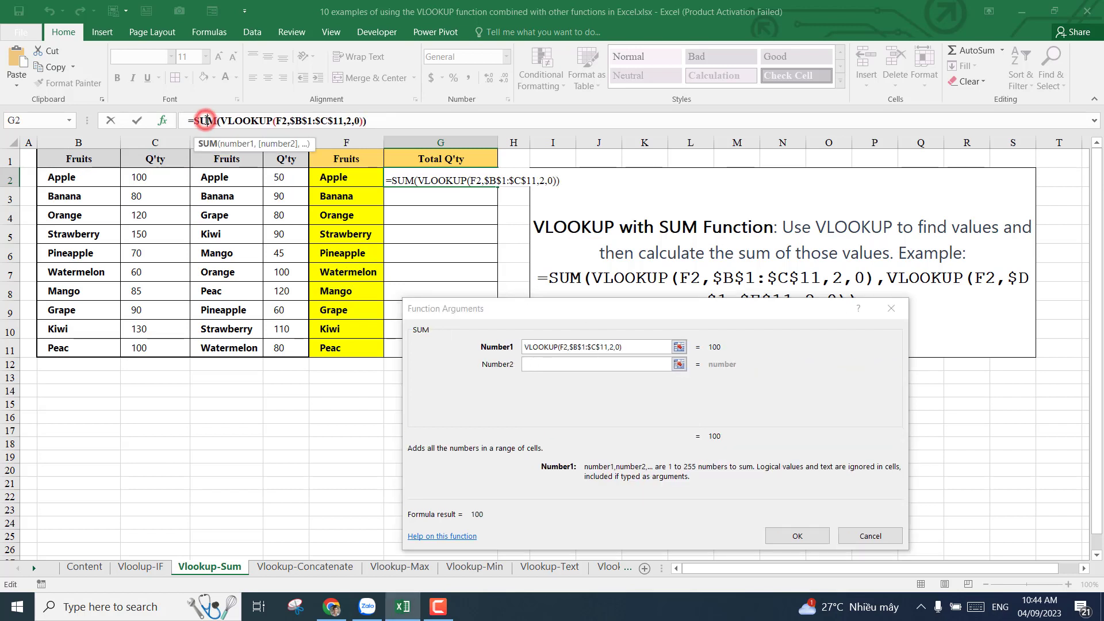
pyautogui.click(70, 121)
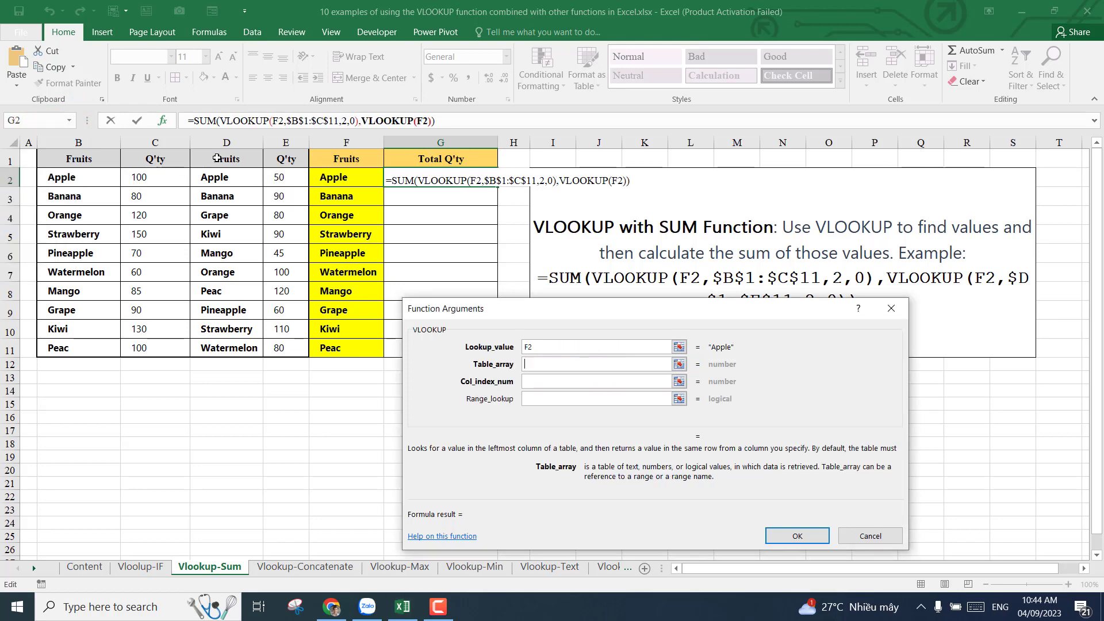
pyautogui.moveTo(217, 158); pyautogui.dragTo(296, 348)
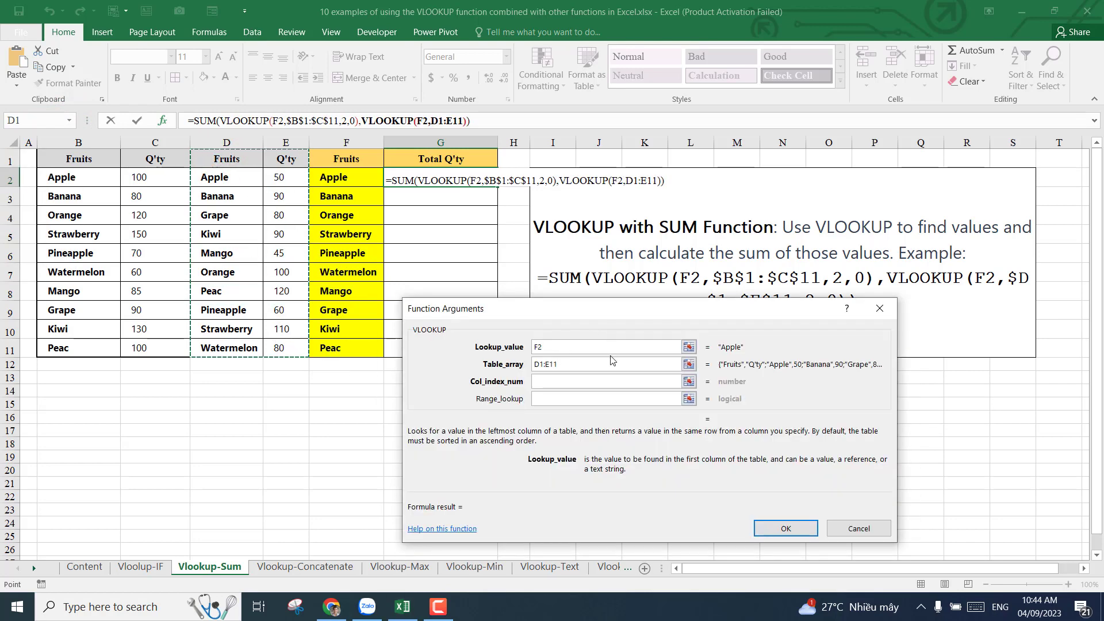
pyautogui.press('F4')
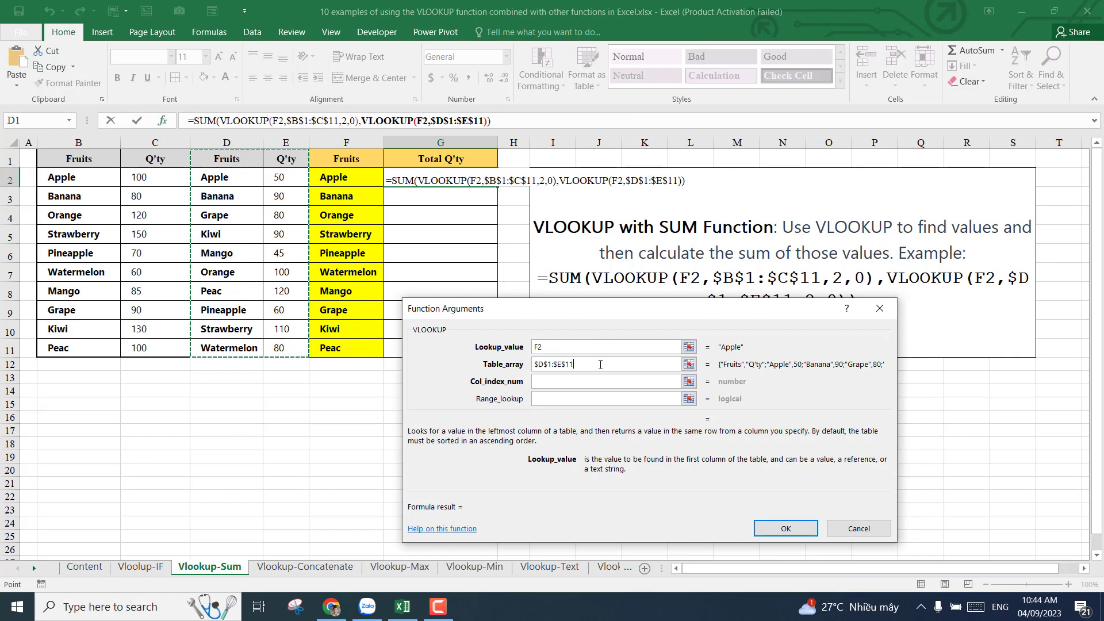
pyautogui.click(562, 386)
pyautogui.write('2')
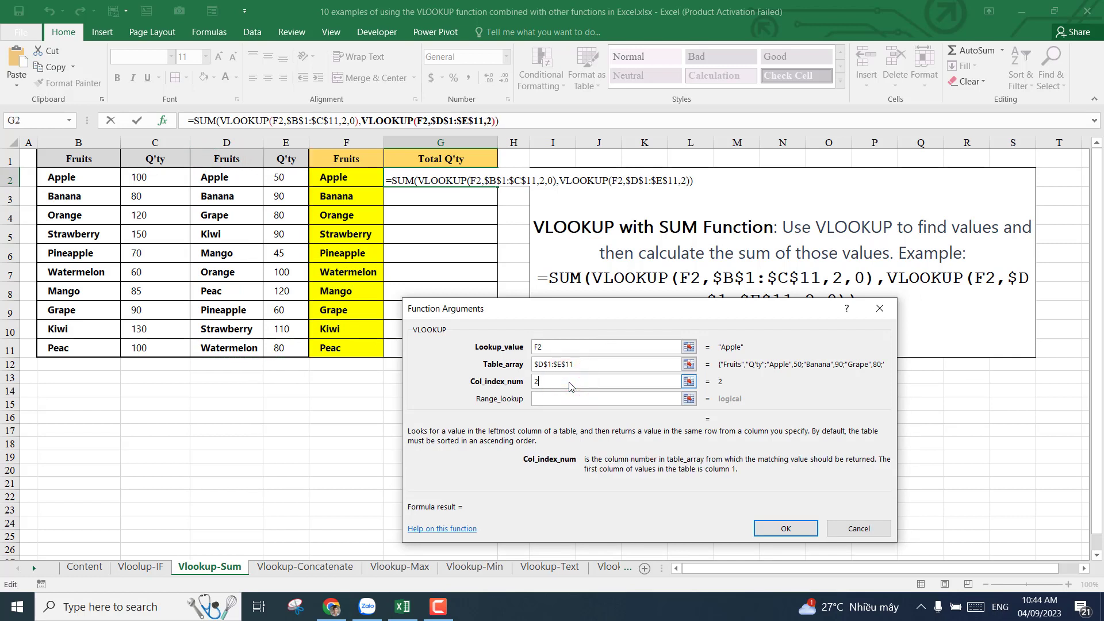
pyautogui.click(568, 399)
pyautogui.write('0')
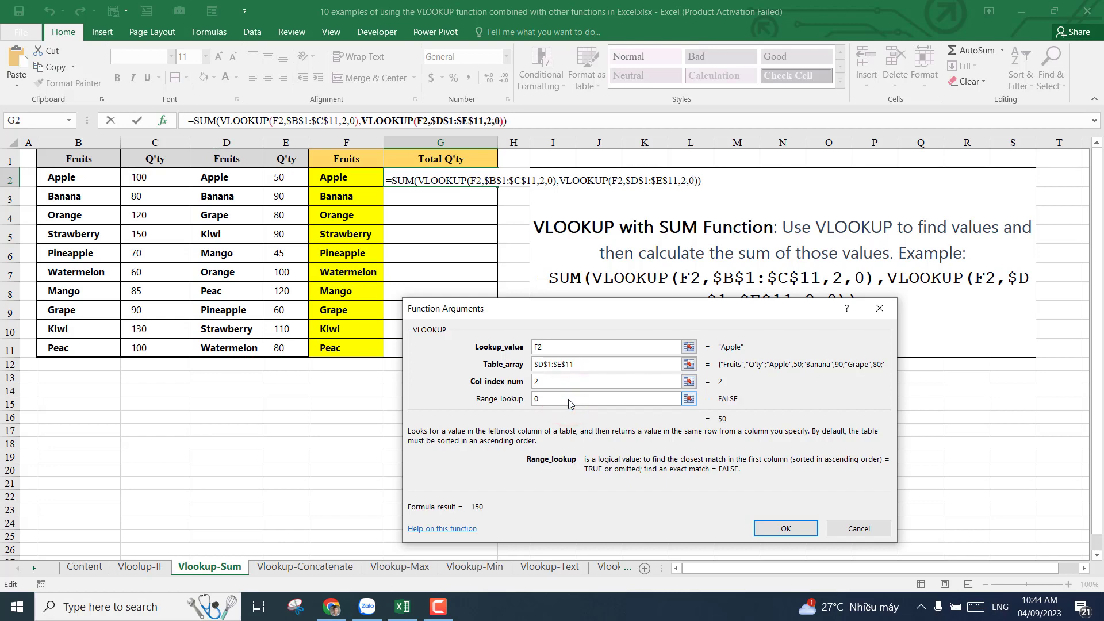
pyautogui.press('Return')
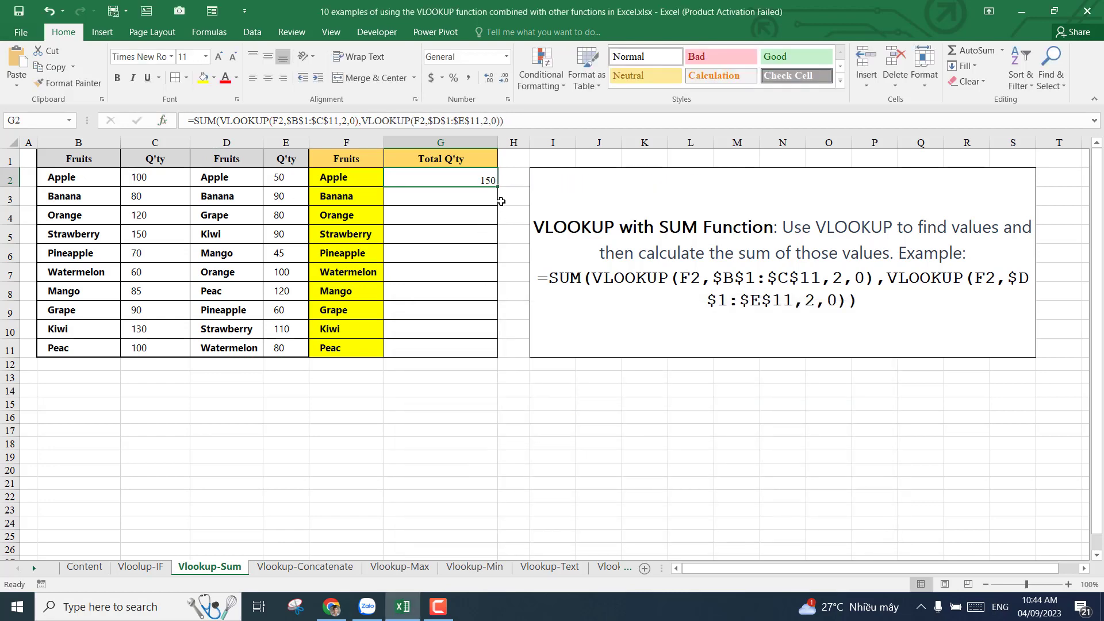
# Fill the G2 formula down the Total Q'ty column to G11
pyautogui.doubleClick(498, 188)
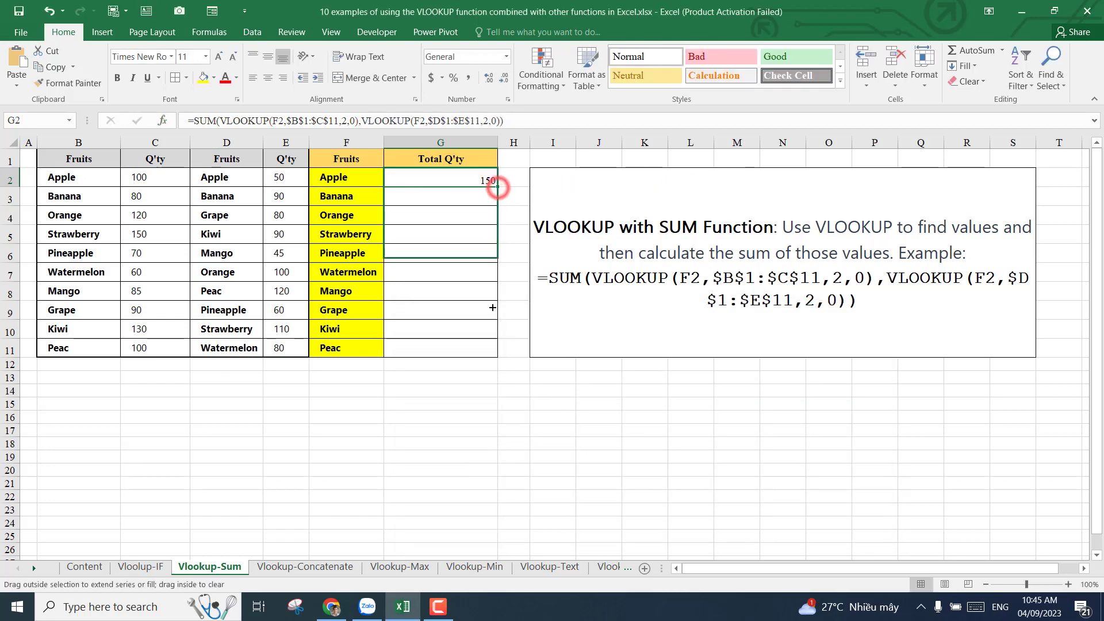
pyautogui.click(456, 180)
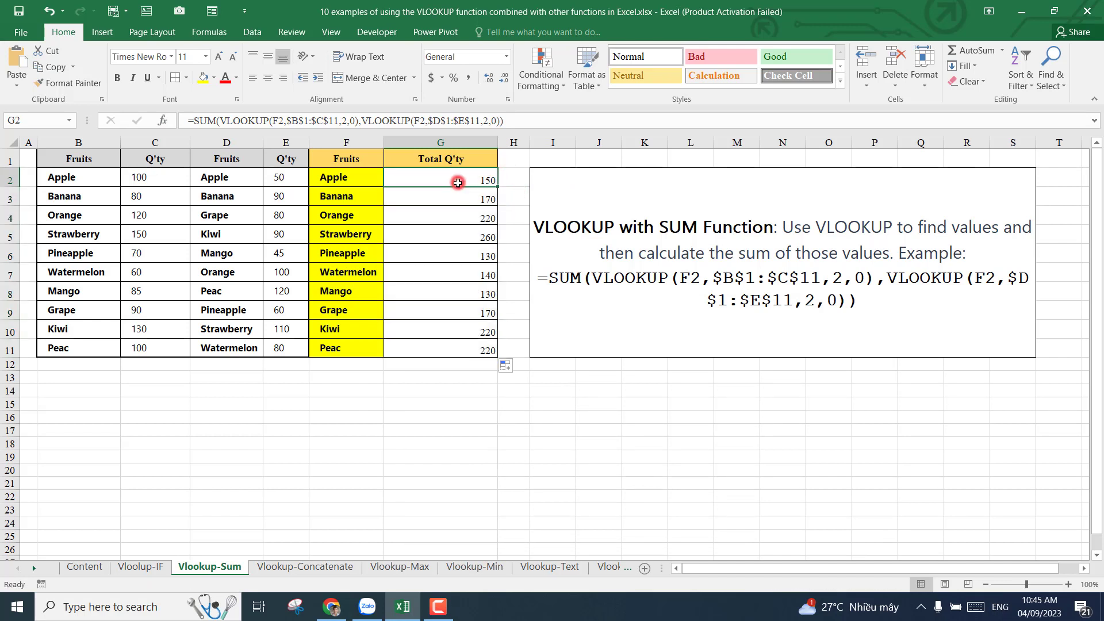
# Review the Q'ty columns C and E against the fruits in column F to check the totals
pyautogui.click(154, 142)
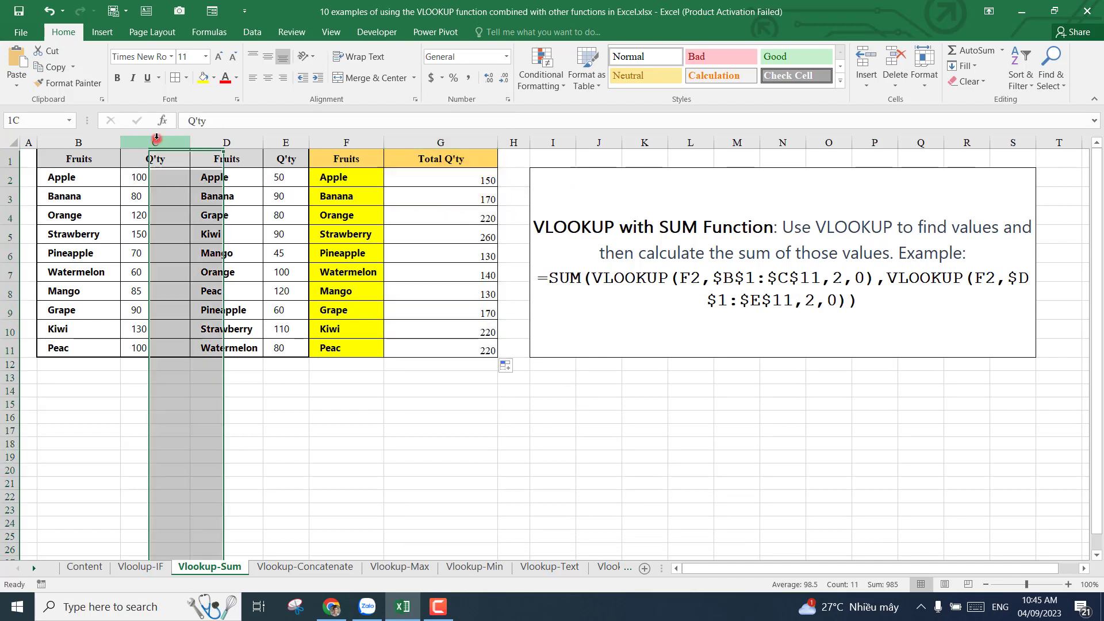
pyautogui.click(286, 142)
pyautogui.click(345, 178)
pyautogui.click(346, 232)
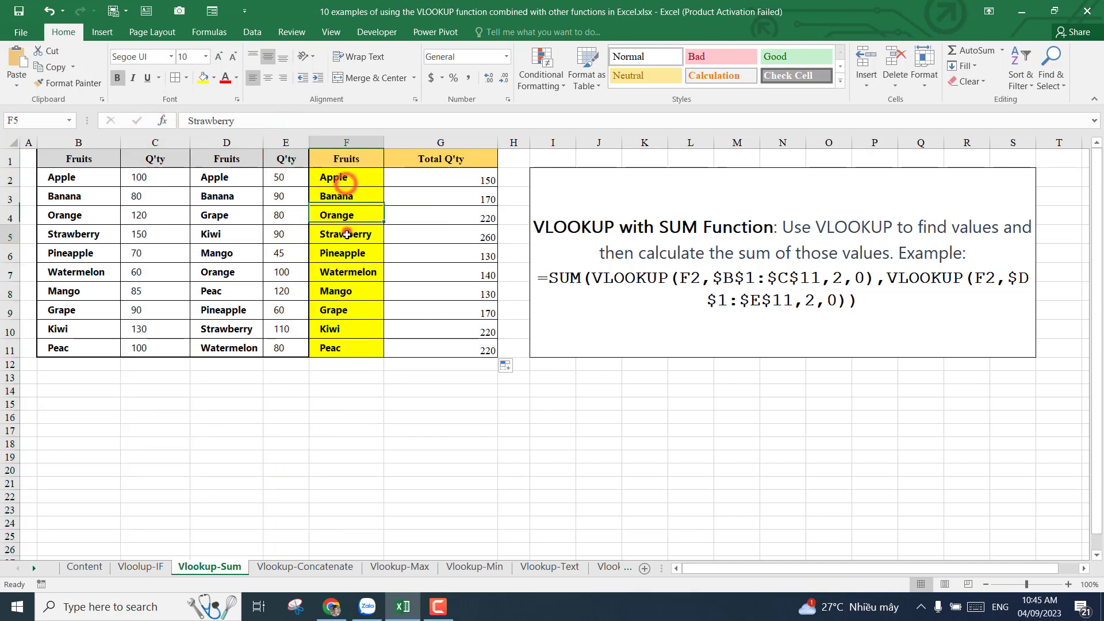
pyautogui.click(346, 275)
pyautogui.click(348, 314)
pyautogui.click(348, 211)
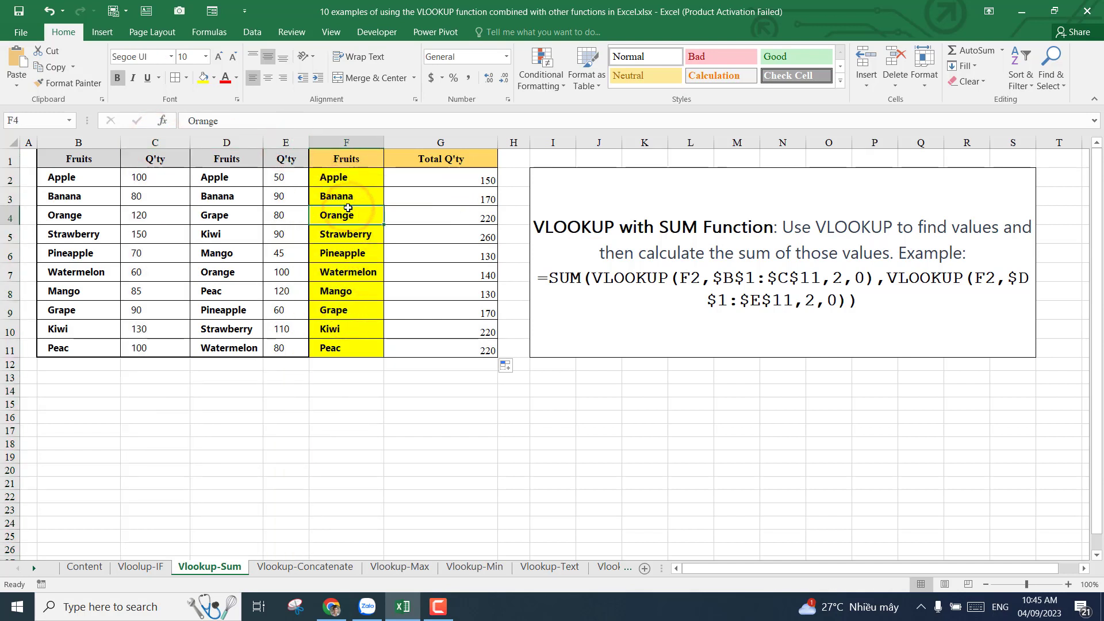
pyautogui.click(420, 464)
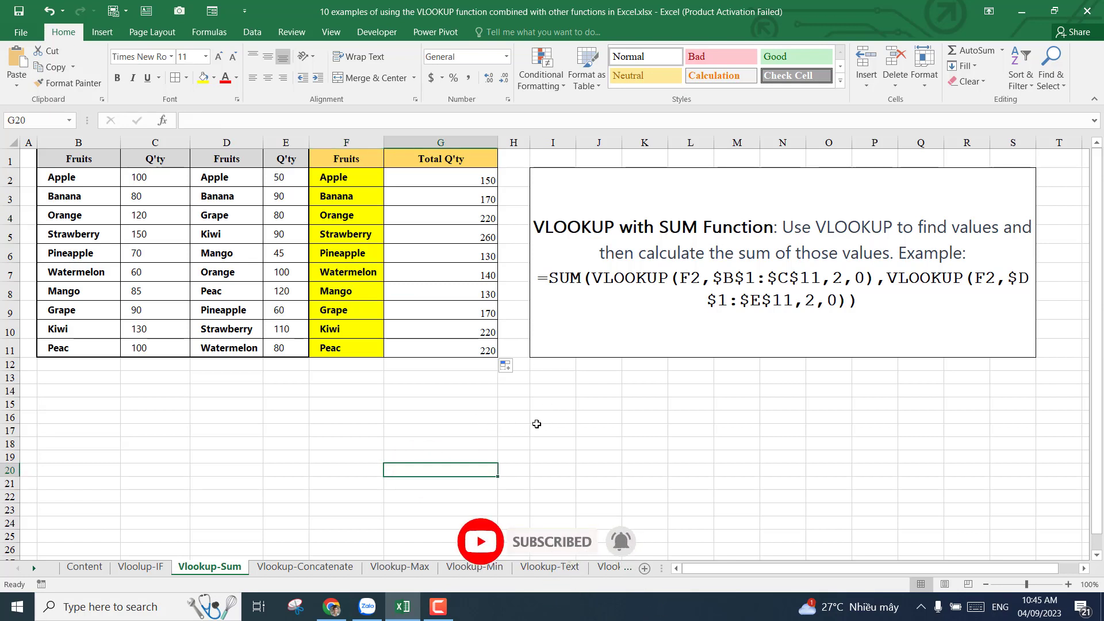
pyautogui.click(418, 413)
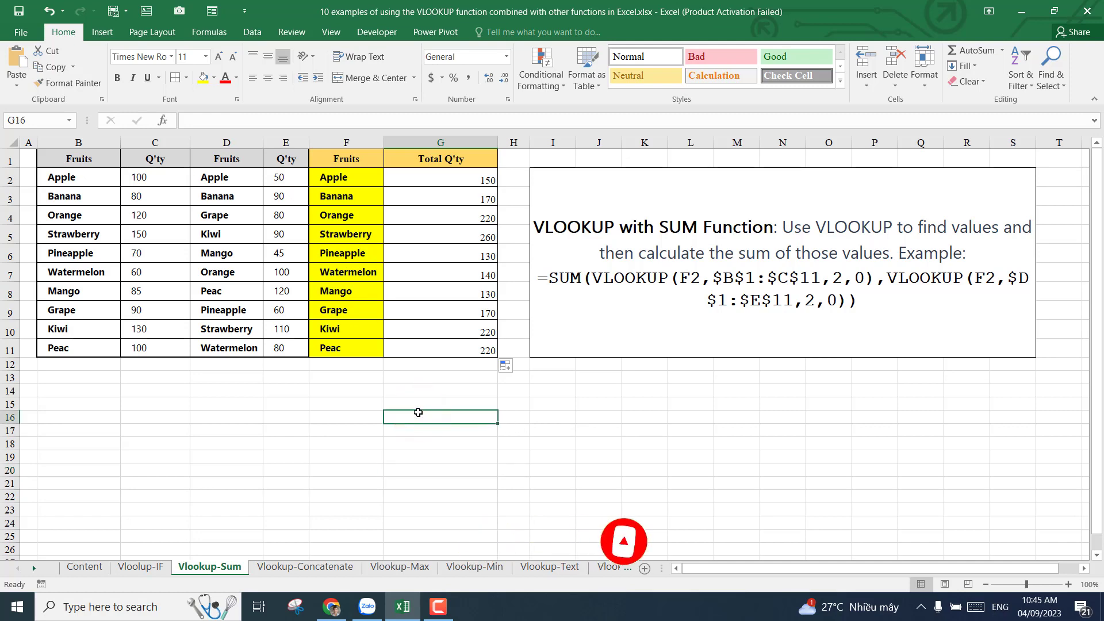
# Switch to the Vlookup-Concatenate sheet and review the fruit names in column B and the countries in column E
pyautogui.click(282, 568)
pyautogui.click(488, 461)
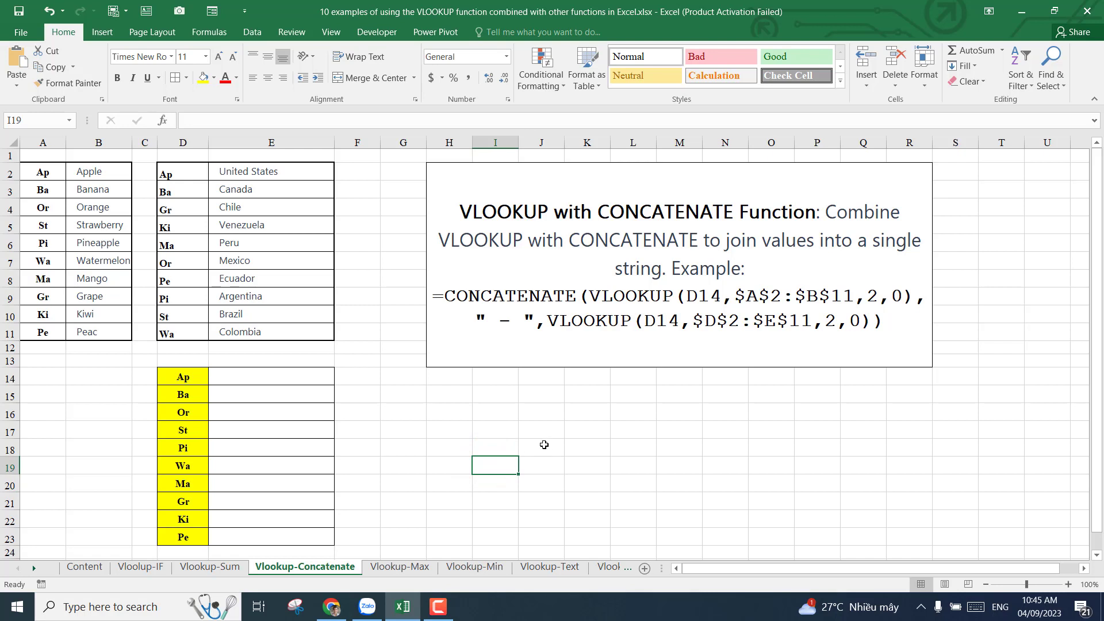
pyautogui.click(266, 377)
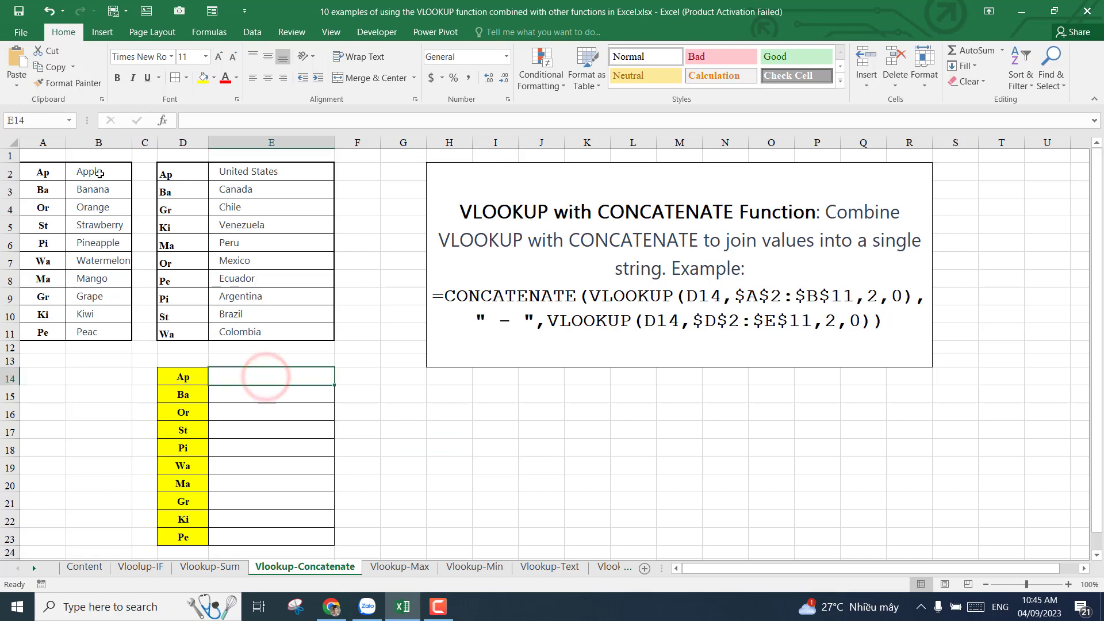
pyautogui.click(93, 248)
pyautogui.click(98, 142)
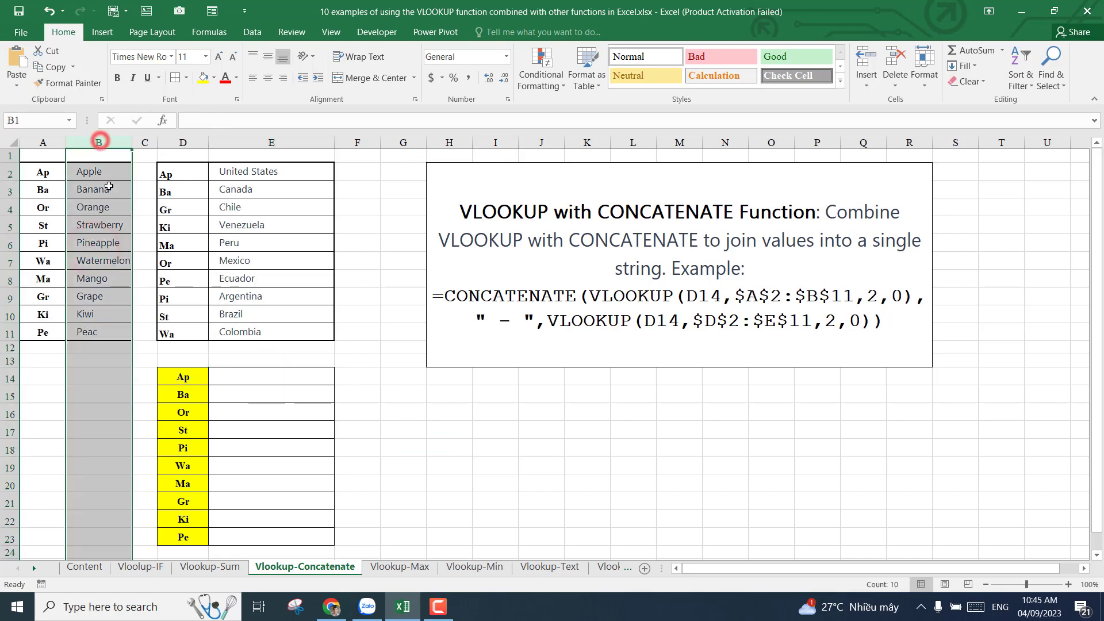
pyautogui.click(271, 143)
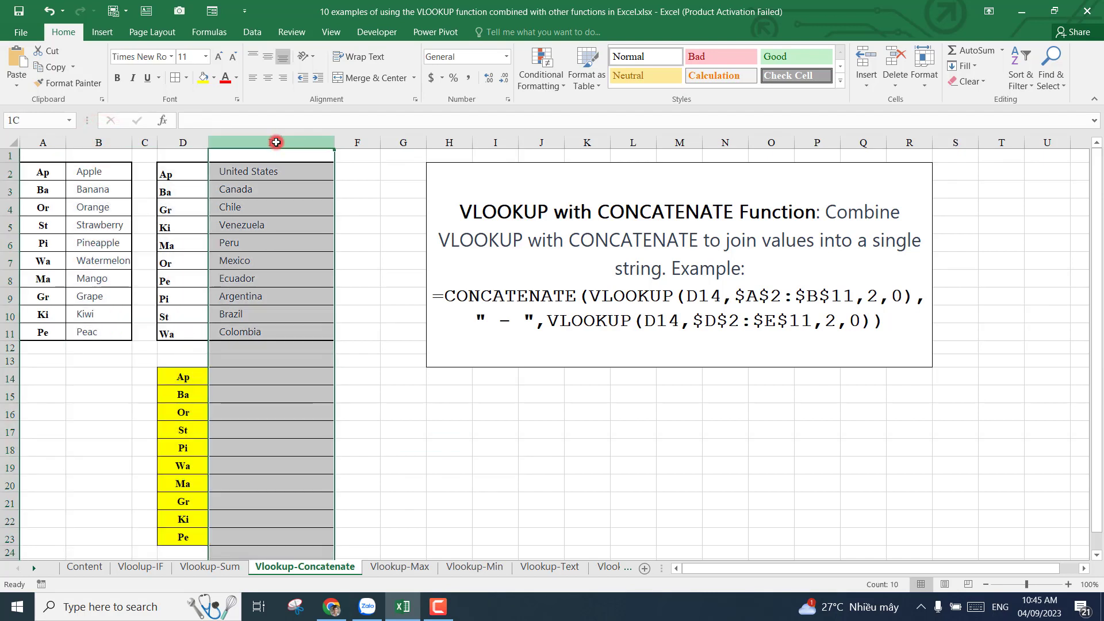
# Start a CONCATENATE formula in E14 and open its function arguments at Text1
pyautogui.click(281, 381)
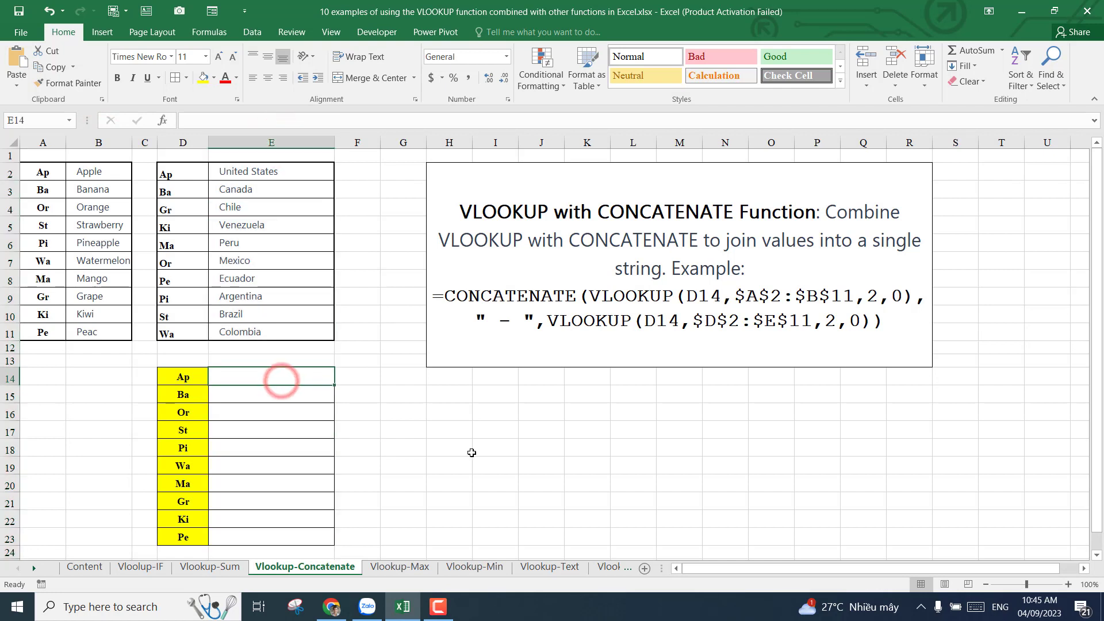
pyautogui.write('=')
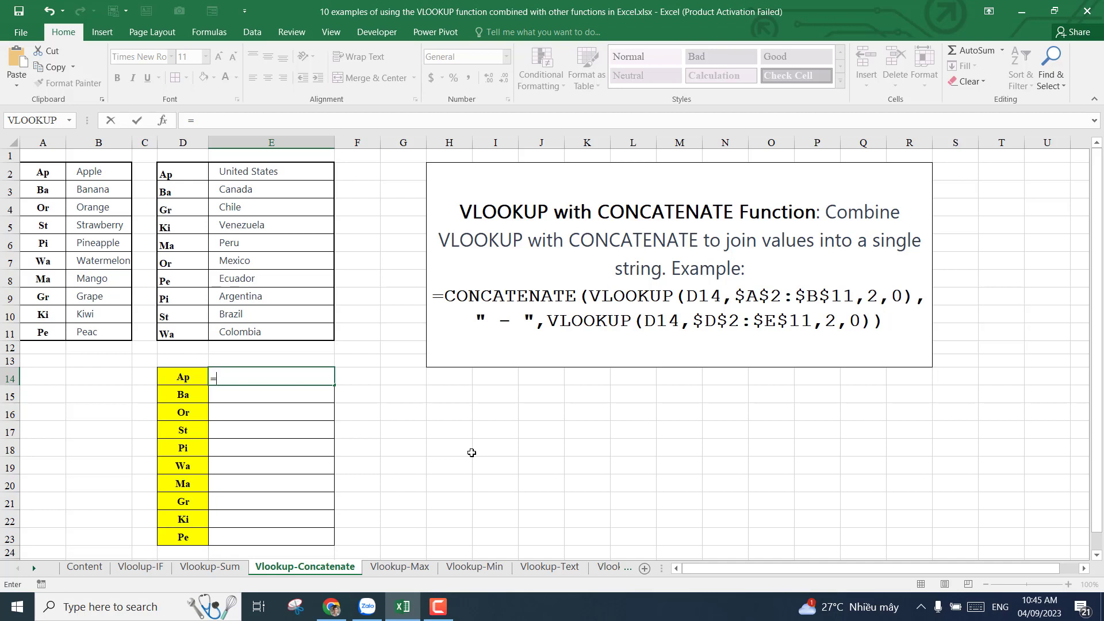
pyautogui.write('con')
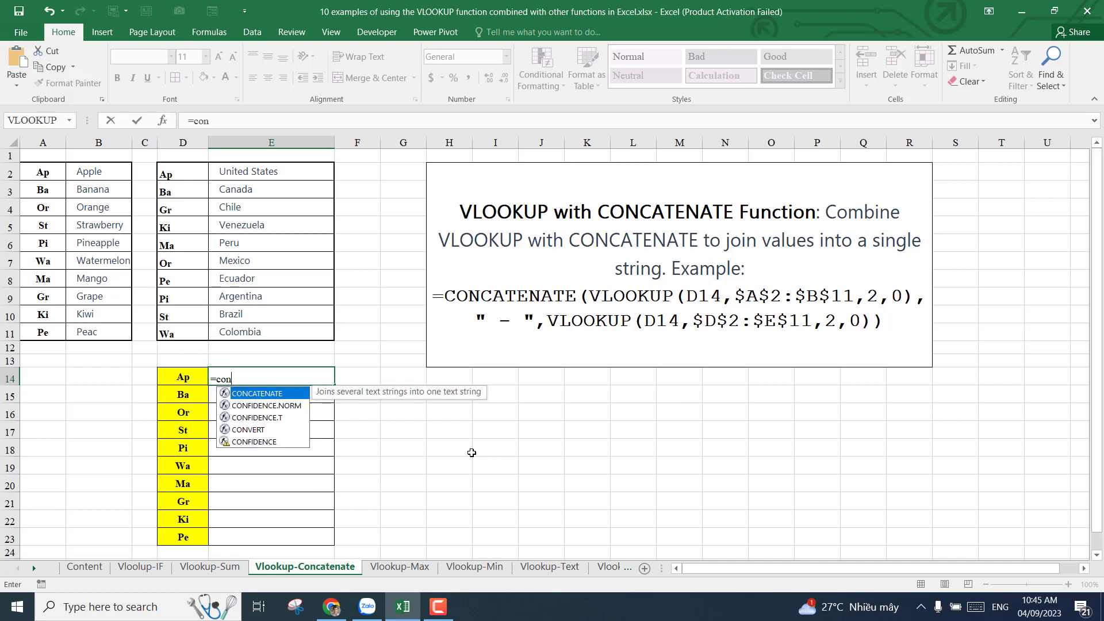
pyautogui.doubleClick(276, 394)
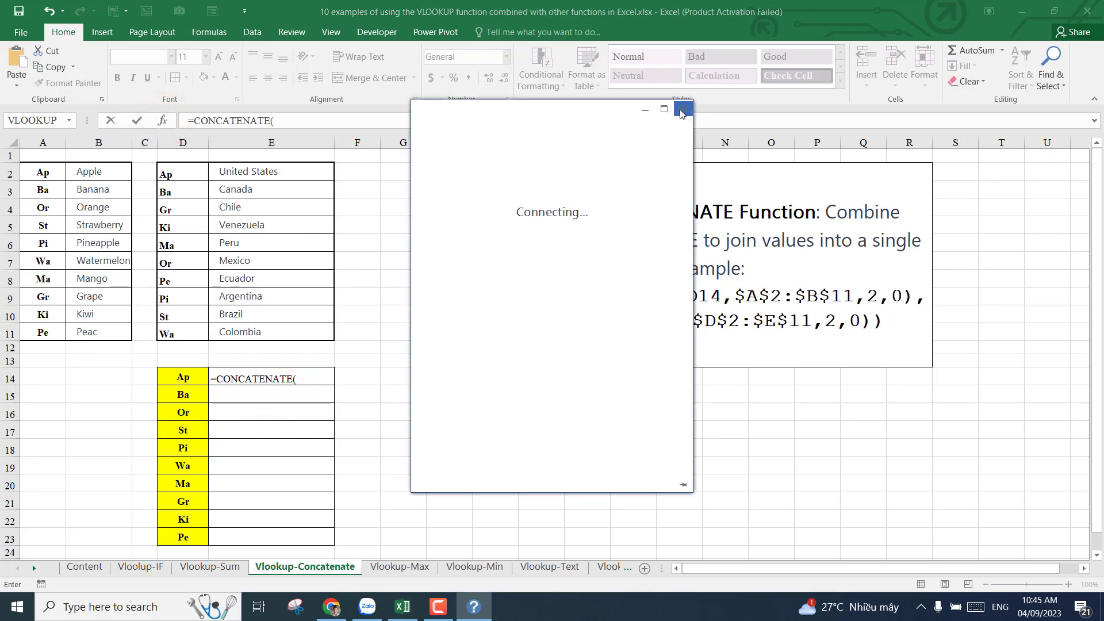
pyautogui.click(682, 110)
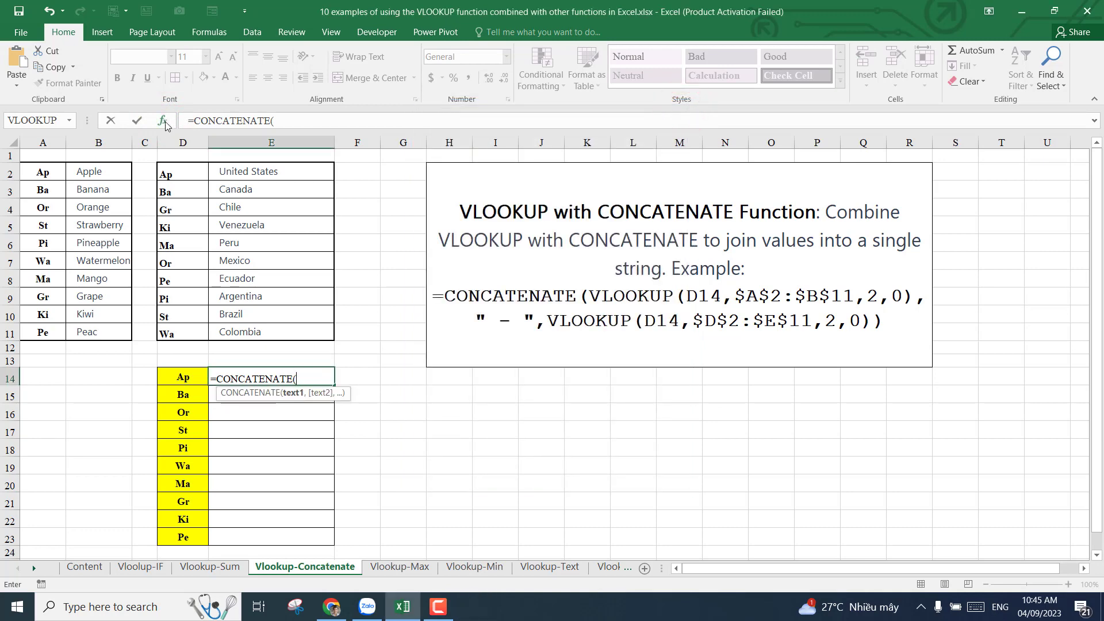
pyautogui.click(165, 123)
pyautogui.moveTo(566, 300); pyautogui.dragTo(559, 371)
pyautogui.click(555, 400)
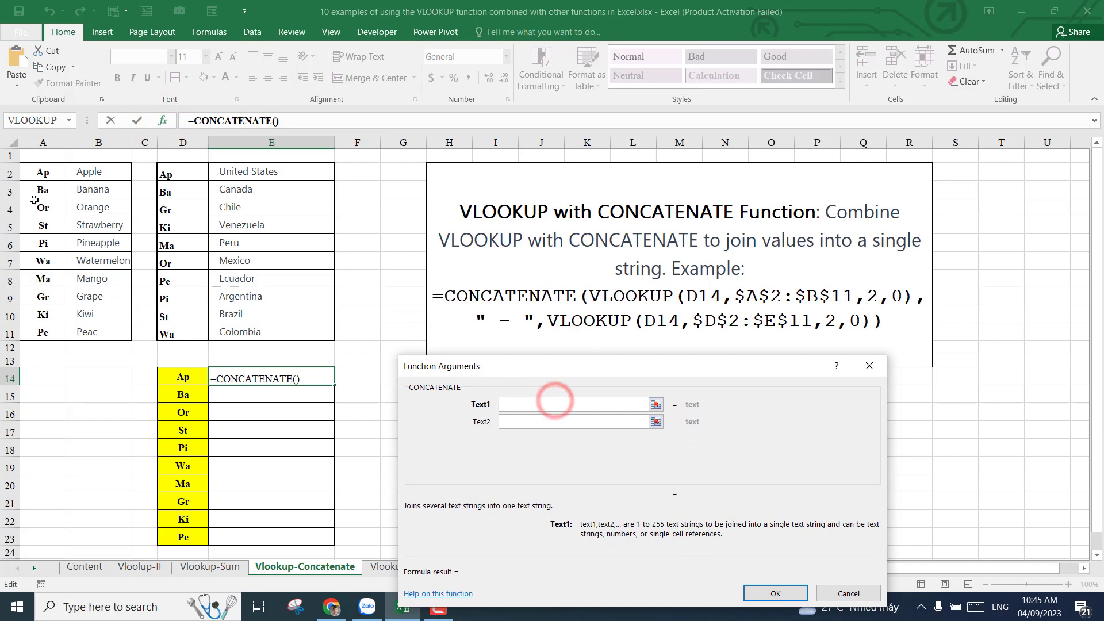
# Nest a VLOOKUP as CONCATENATE's Text1, using D14, $A$2:$B$11, 2 and 0
pyautogui.click(69, 120)
pyautogui.click(48, 134)
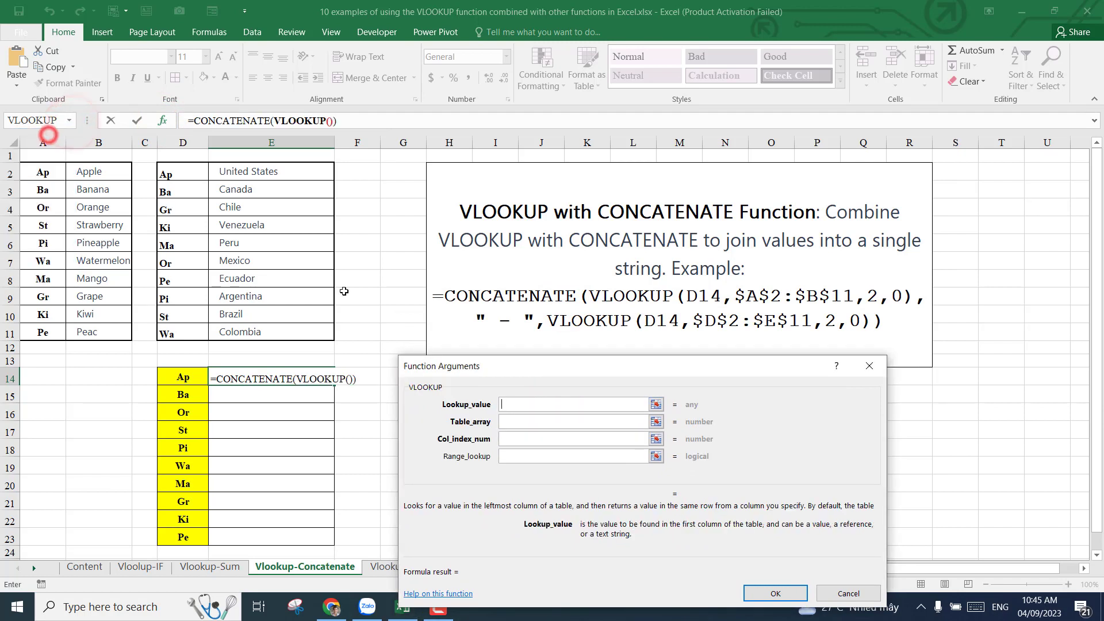
pyautogui.click(185, 380)
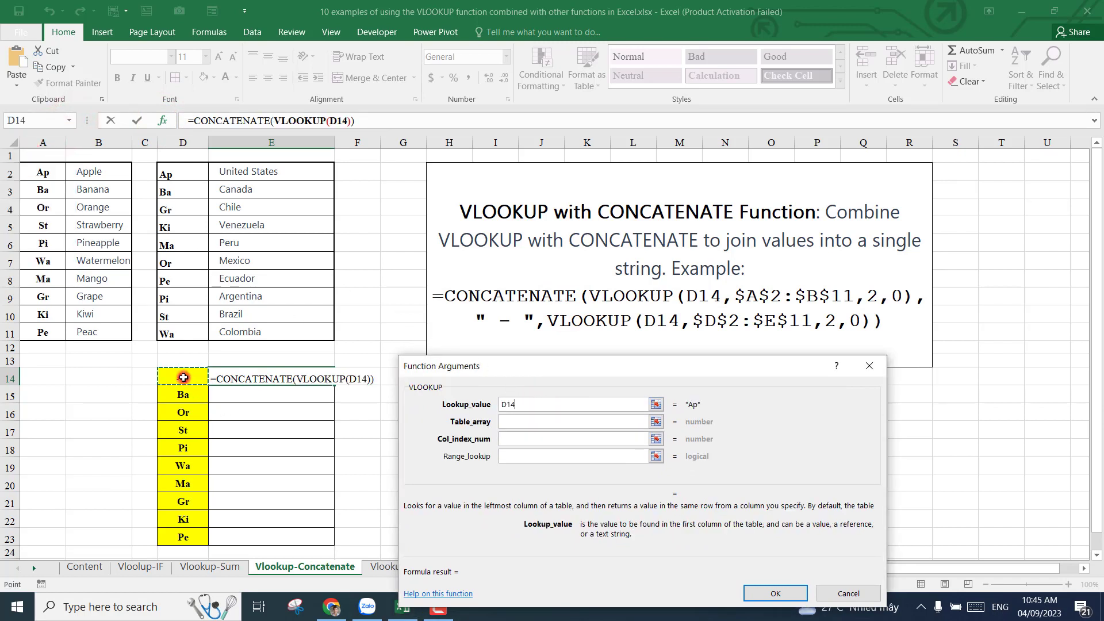
pyautogui.click(513, 422)
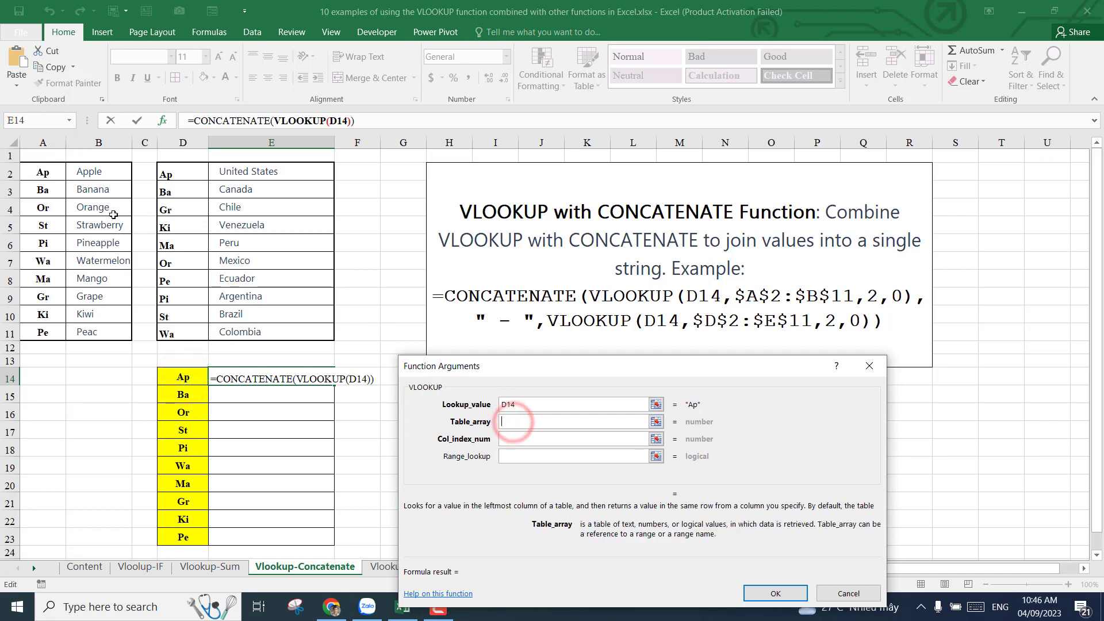
pyautogui.moveTo(43, 172); pyautogui.dragTo(101, 337)
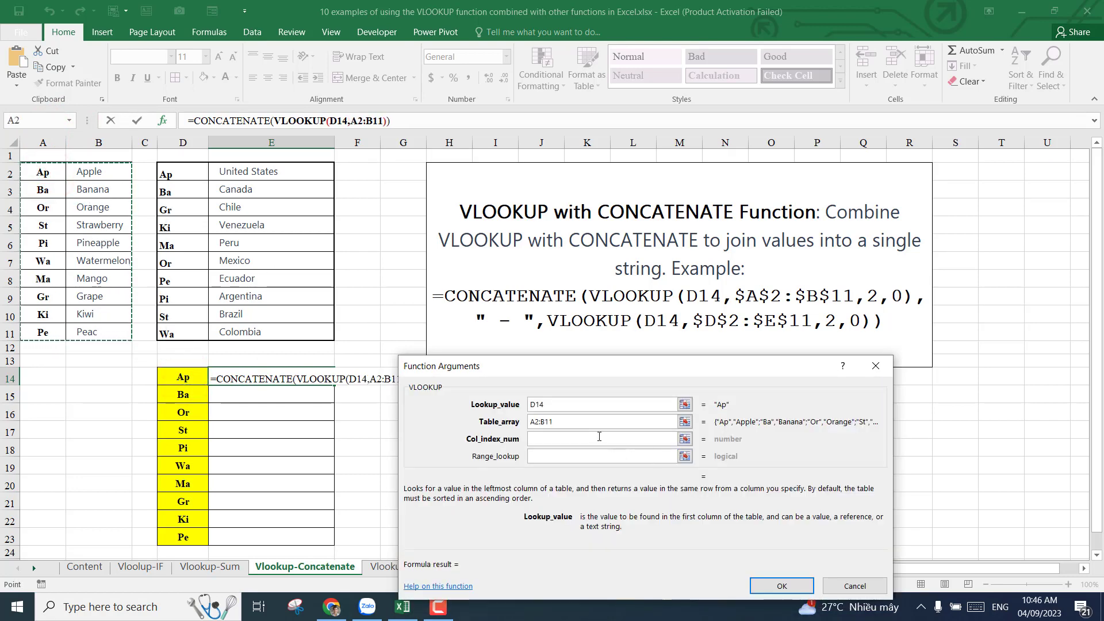
pyautogui.press('F4')
pyautogui.click(553, 441)
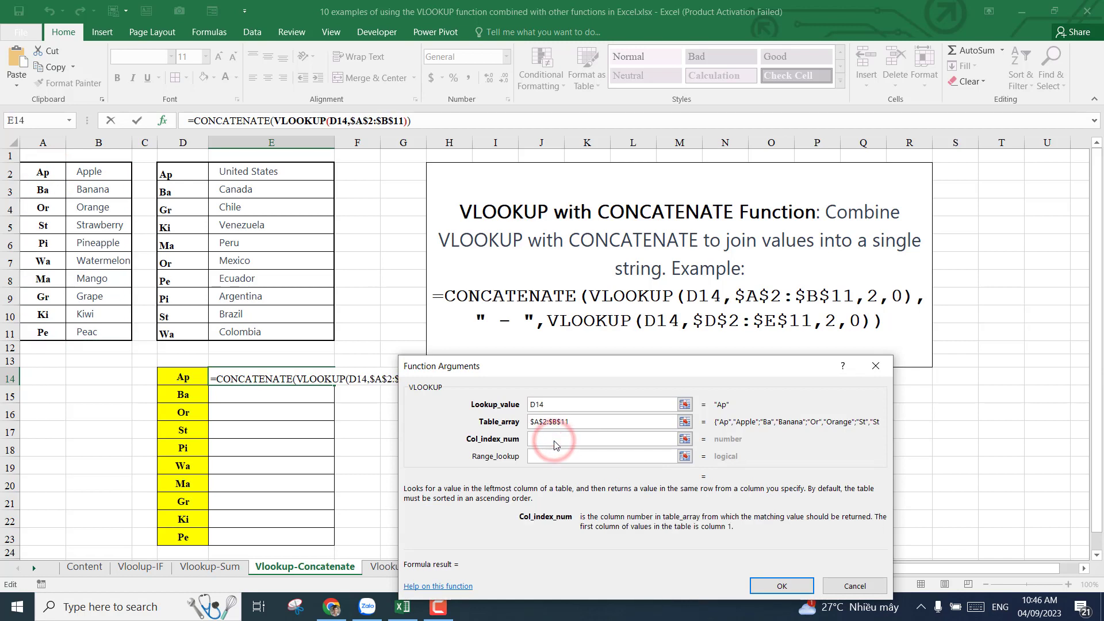
pyautogui.write('2')
pyautogui.click(556, 458)
pyautogui.write('0')
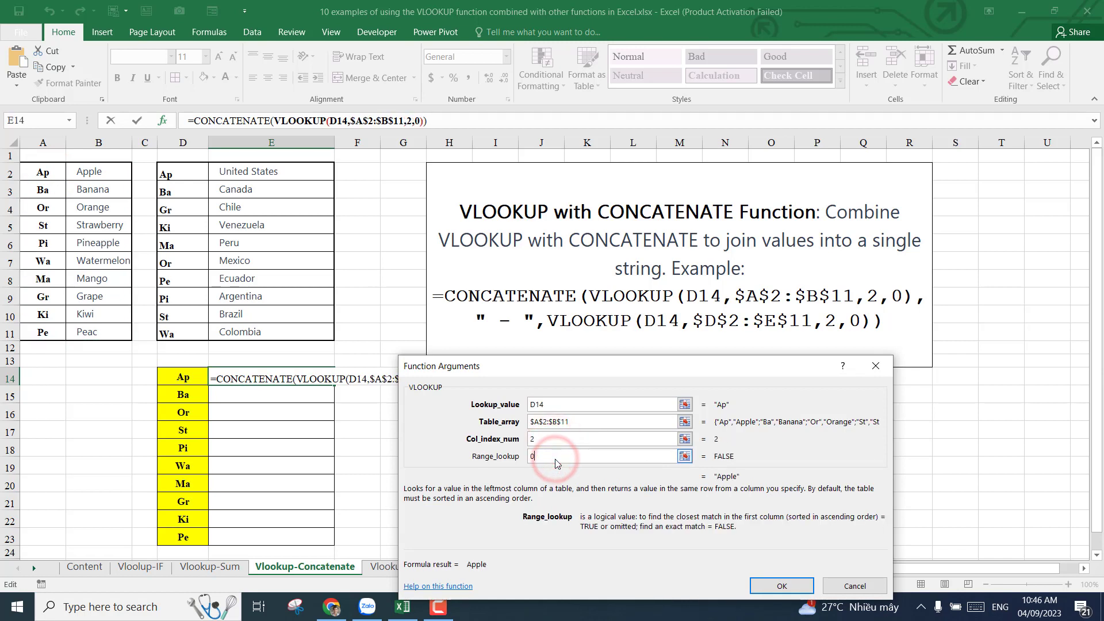
# Return to the CONCATENATE arguments and set Text2 to the separator " - "
pyautogui.click(239, 121)
pyautogui.click(563, 424)
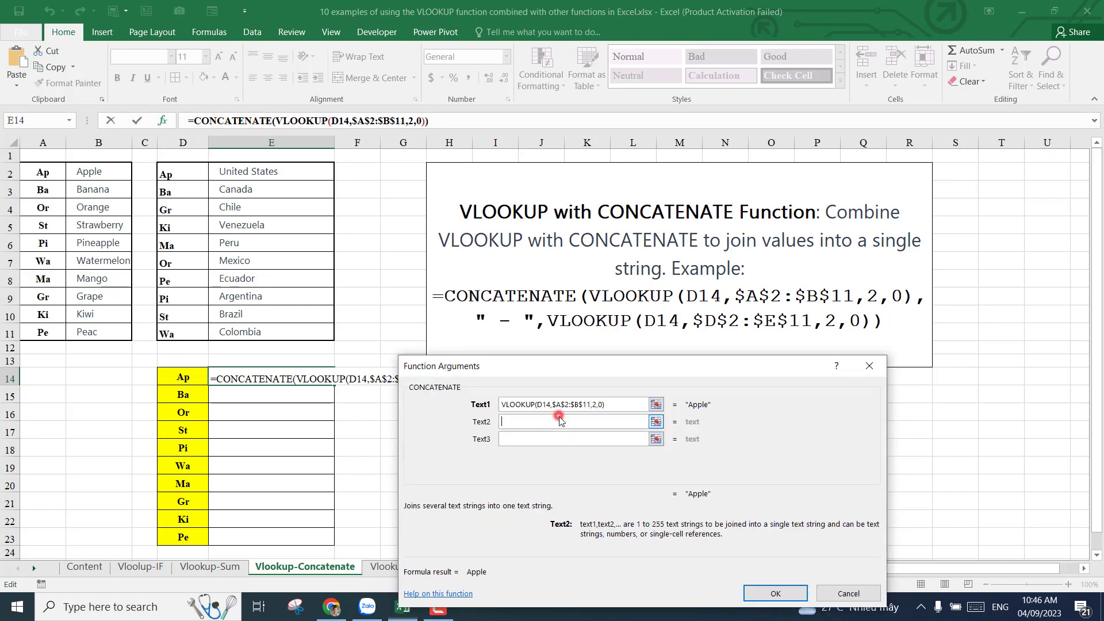
pyautogui.moveTo(576, 366); pyautogui.dragTo(589, 376)
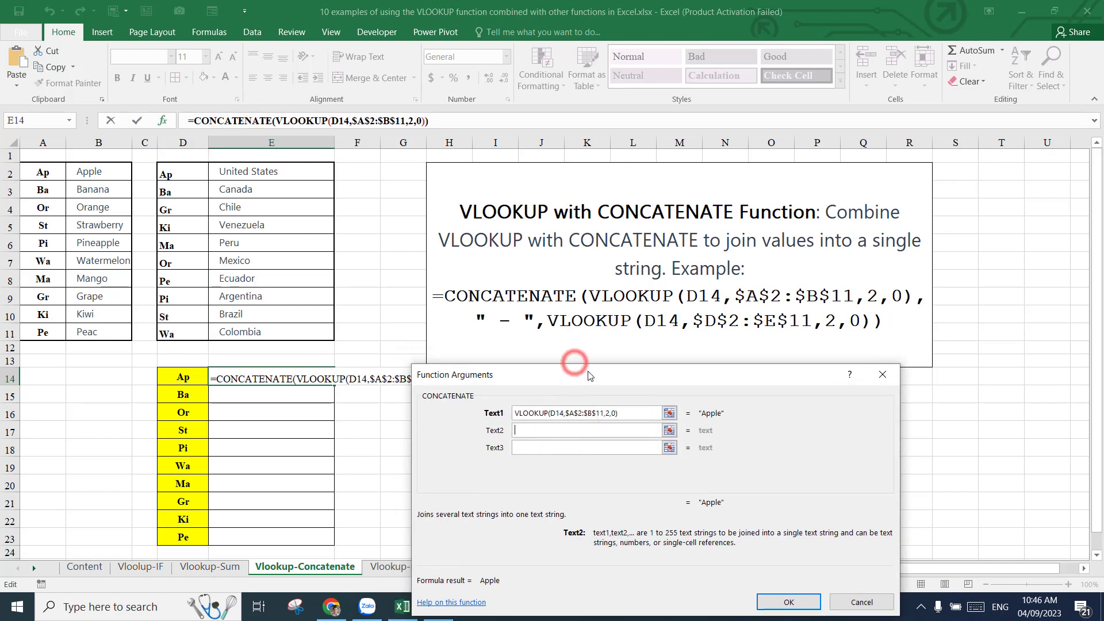
pyautogui.write('" -')
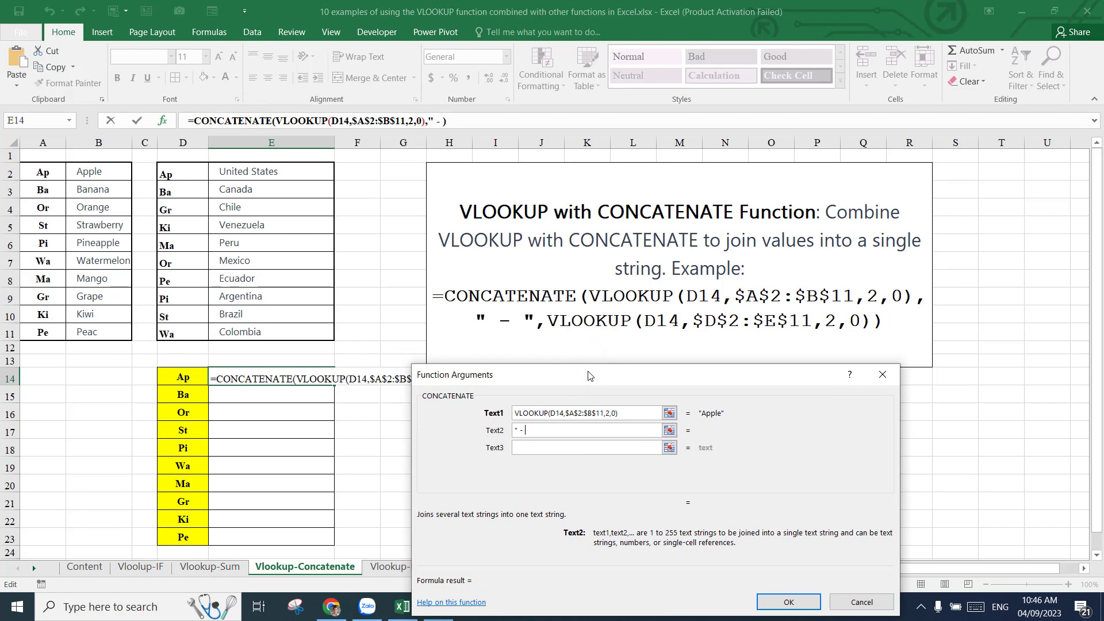
# Nest a second VLOOKUP as CONCATENATE's Text3, using D14, $D$2:$E$11, 2 and 0, and confirm the formula in E14
pyautogui.click(555, 448)
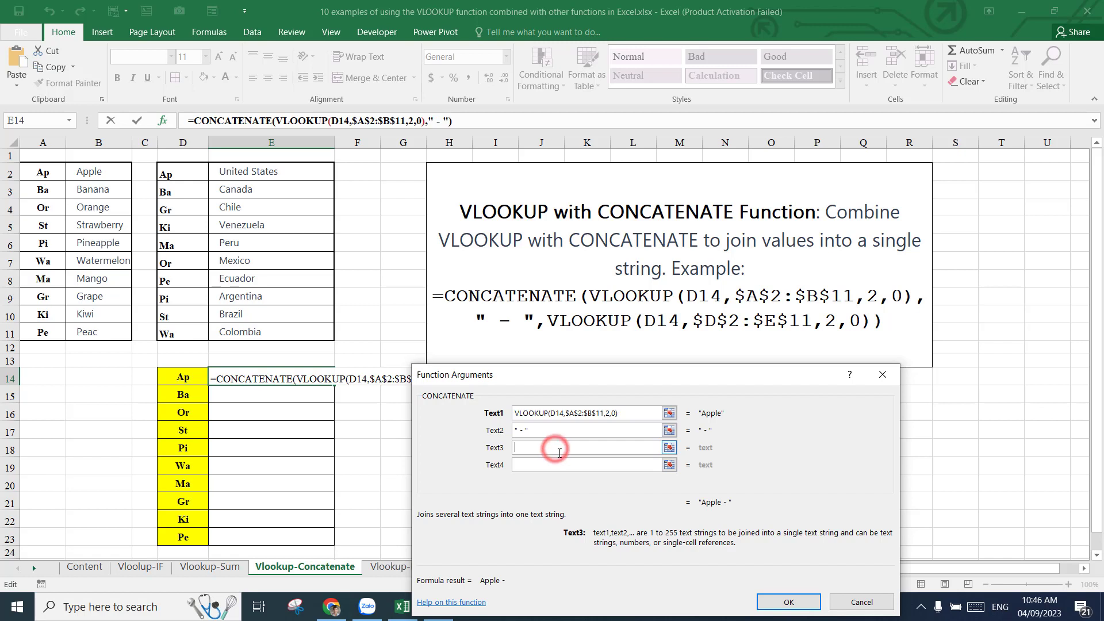
pyautogui.click(69, 120)
pyautogui.click(51, 129)
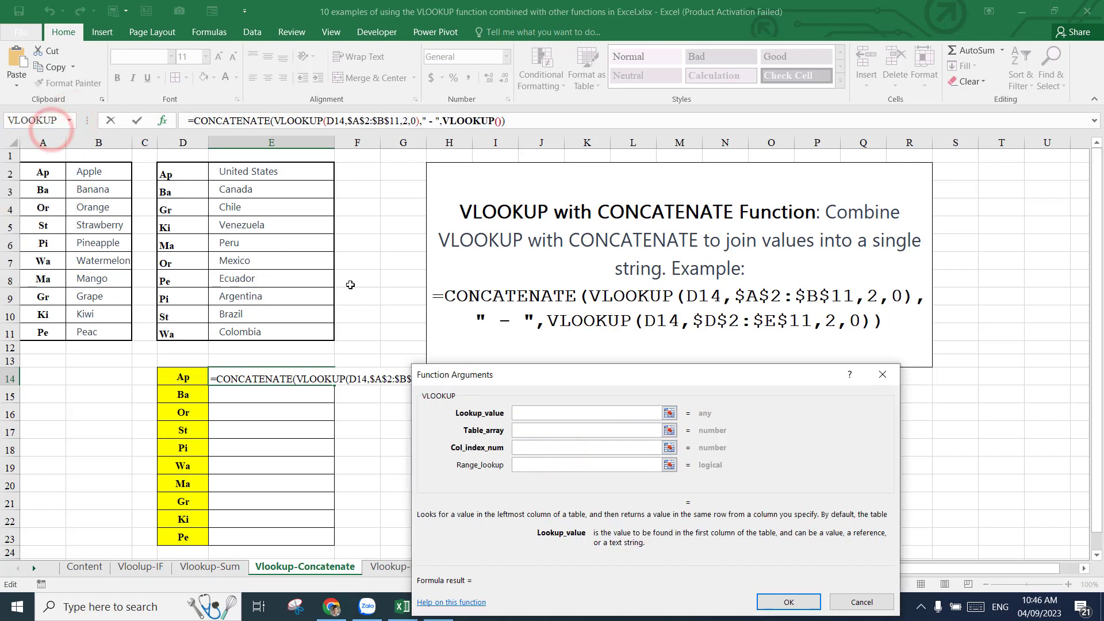
pyautogui.click(183, 377)
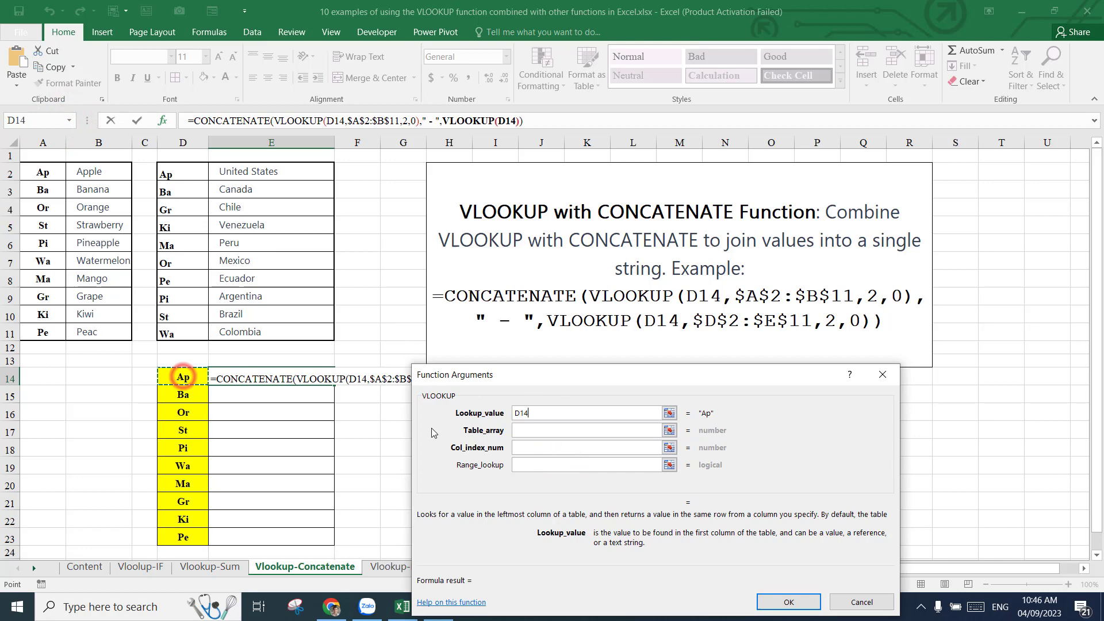
pyautogui.click(529, 429)
pyautogui.moveTo(183, 173); pyautogui.dragTo(270, 333)
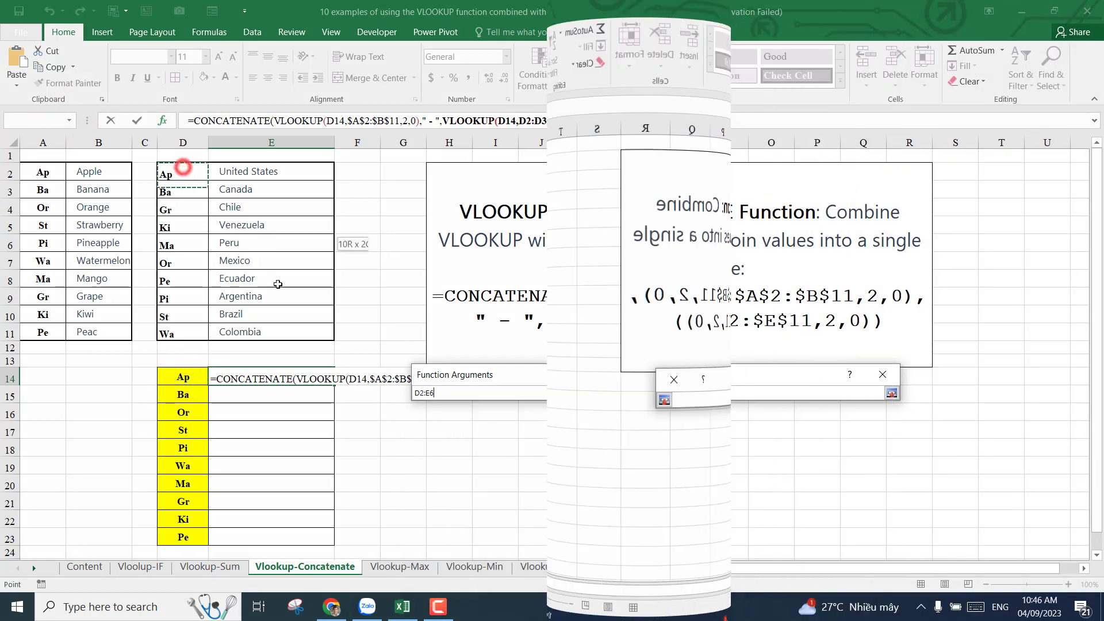
pyautogui.press('F4')
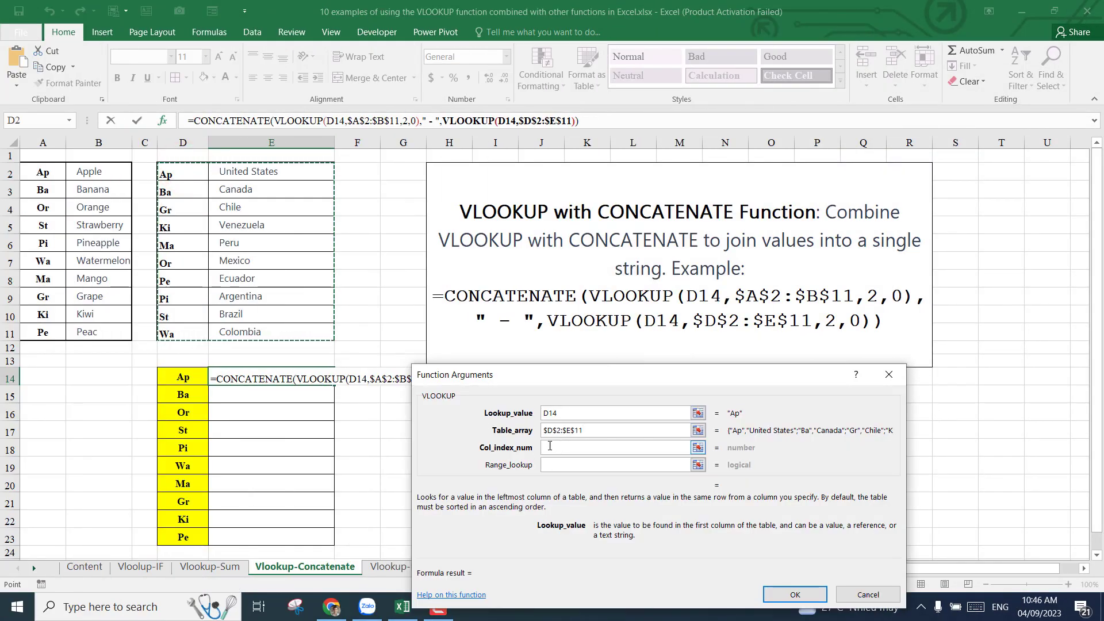
pyautogui.click(579, 449)
pyautogui.write('2')
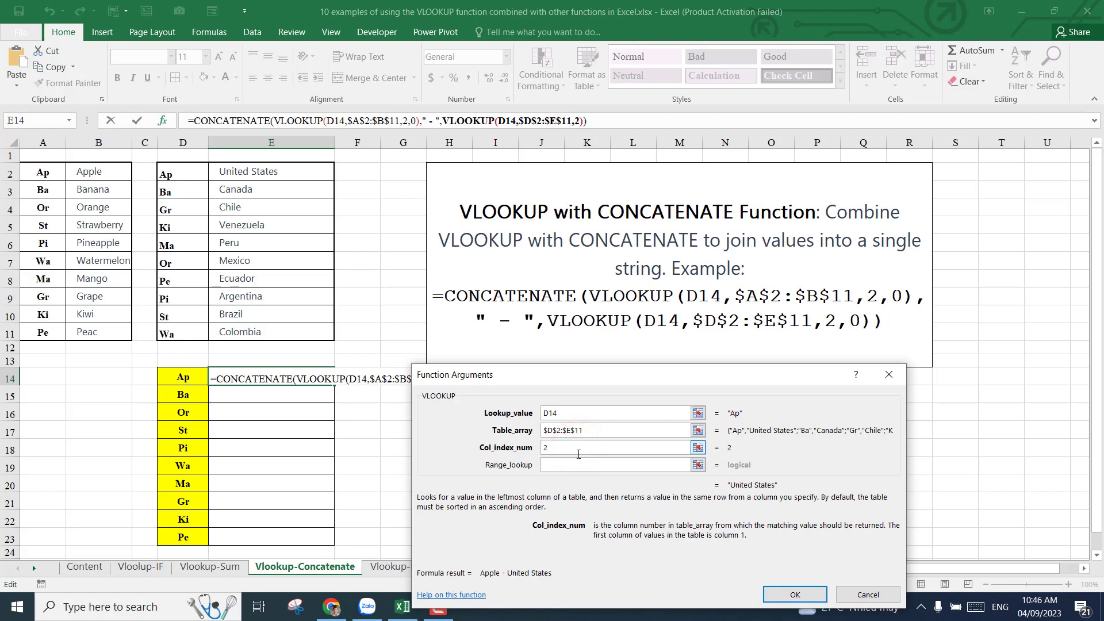
pyautogui.click(577, 465)
pyautogui.write('0')
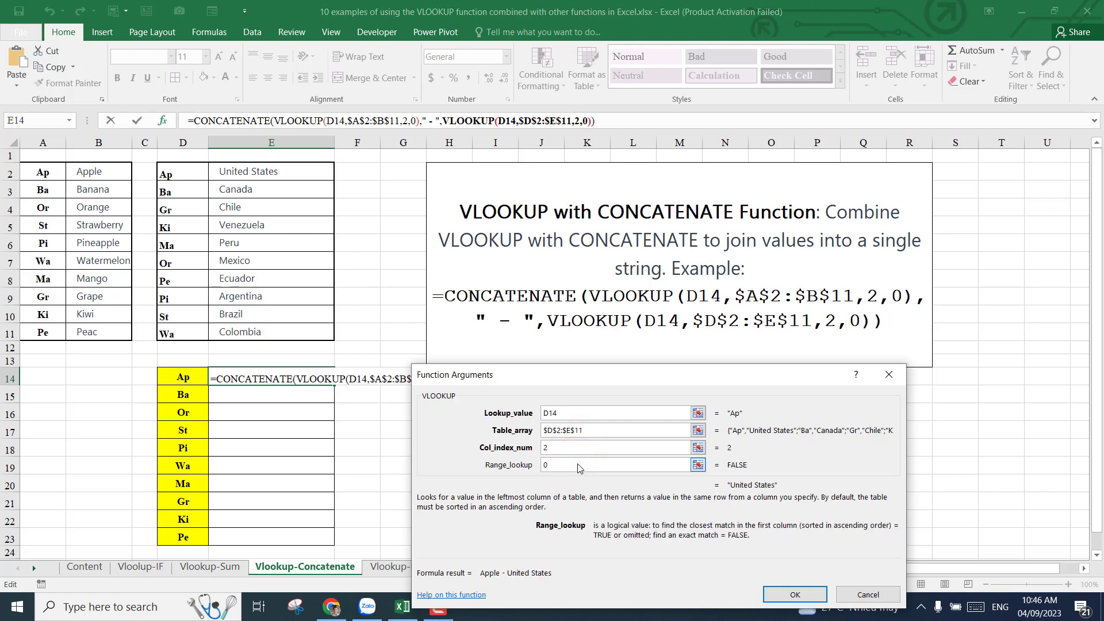
pyautogui.press('Return')
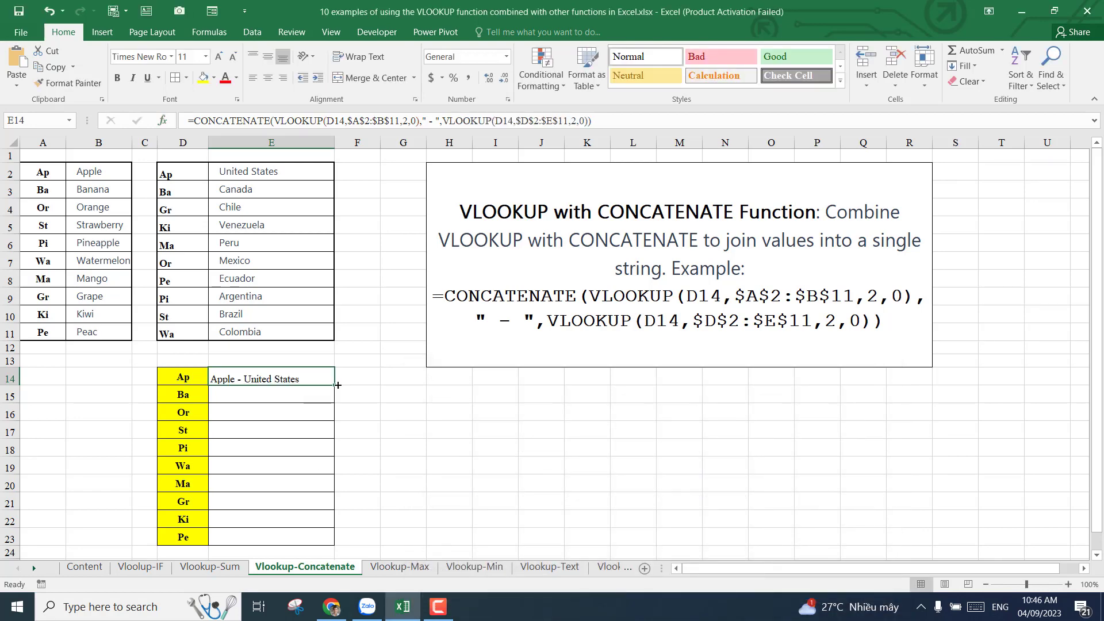
# Fill the E14 formula down column E to E23
pyautogui.doubleClick(335, 385)
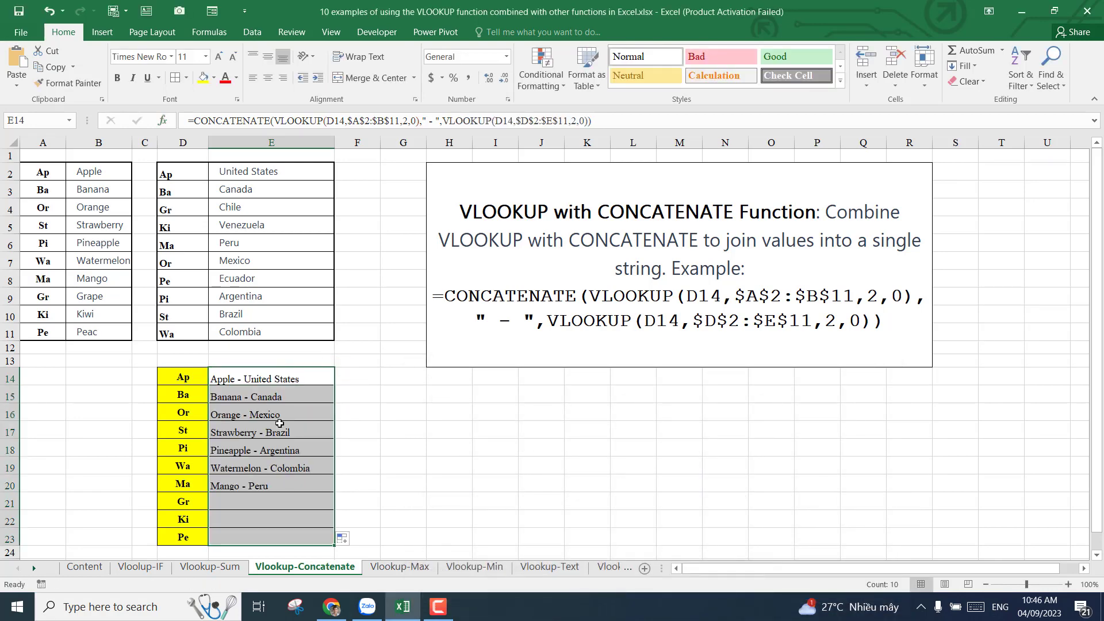
pyautogui.click(291, 382)
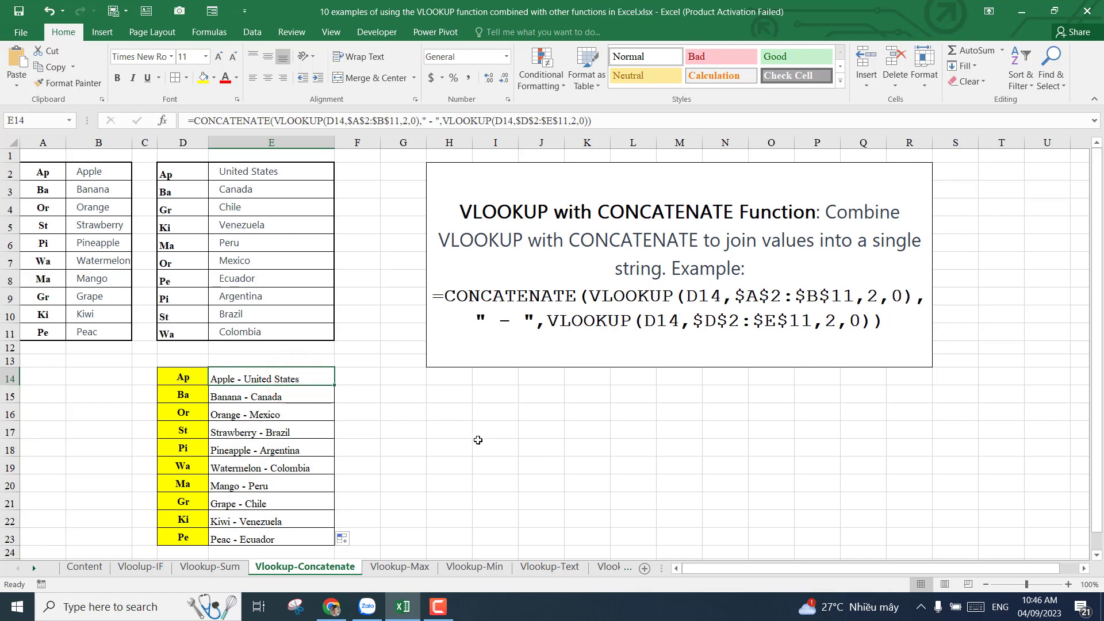
pyautogui.scroll(-1, 483, 439)
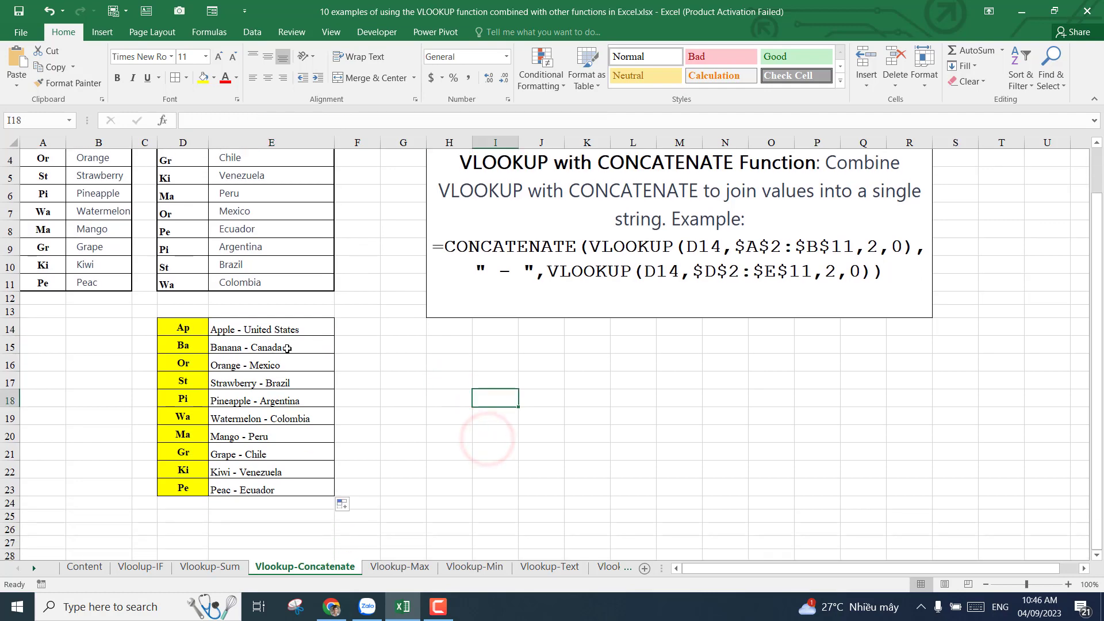
pyautogui.scroll(1, 293, 336)
pyautogui.click(438, 402)
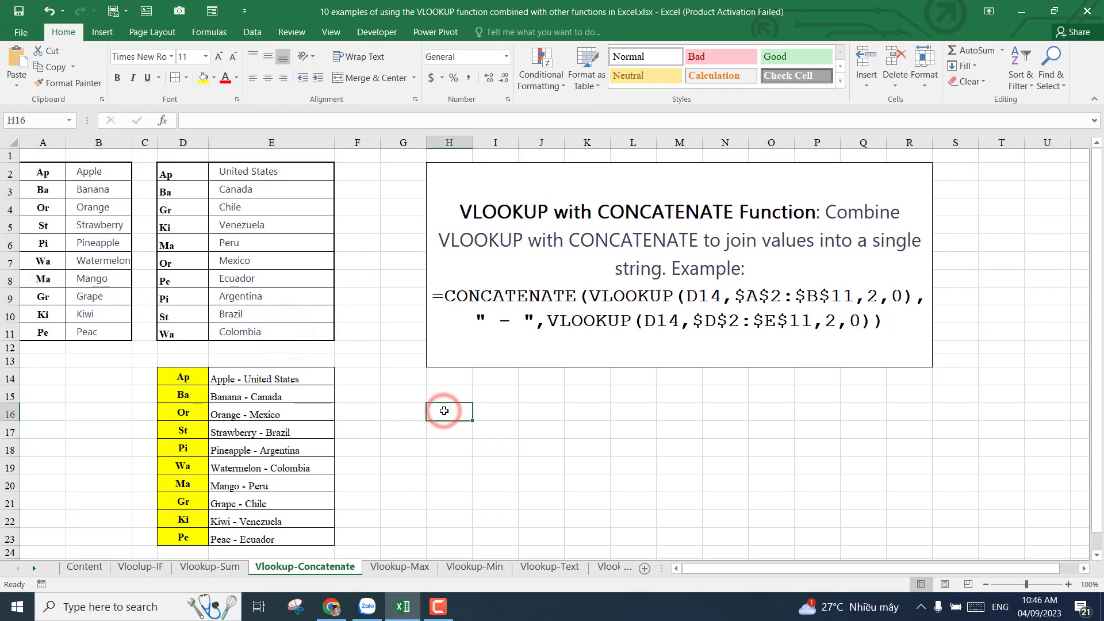
pyautogui.scroll(-1, 431, 420)
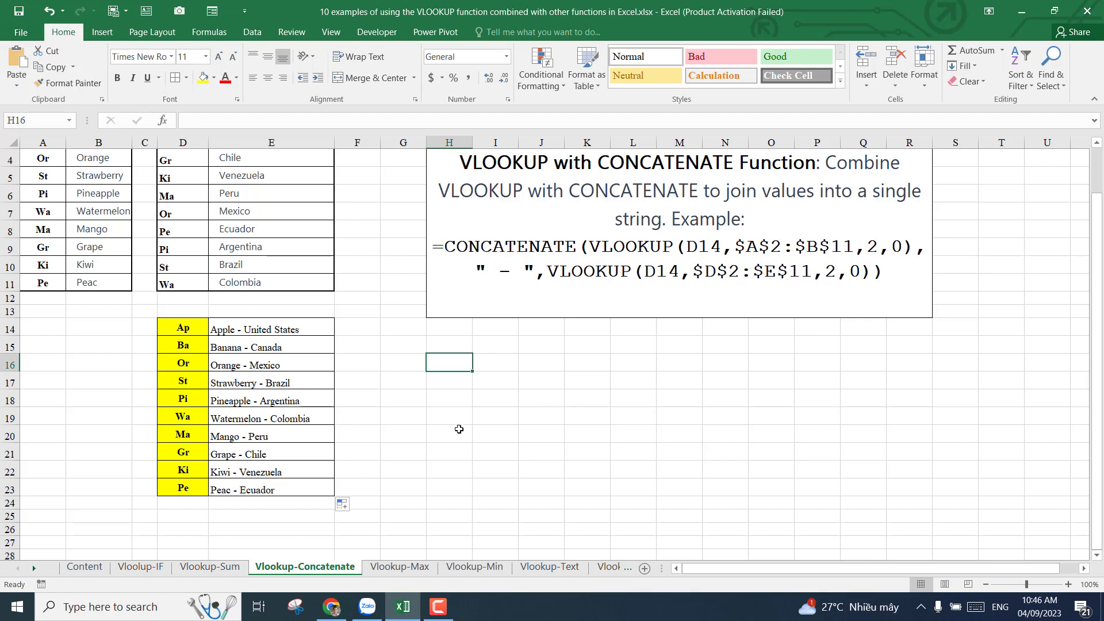
pyautogui.scroll(1, 459, 429)
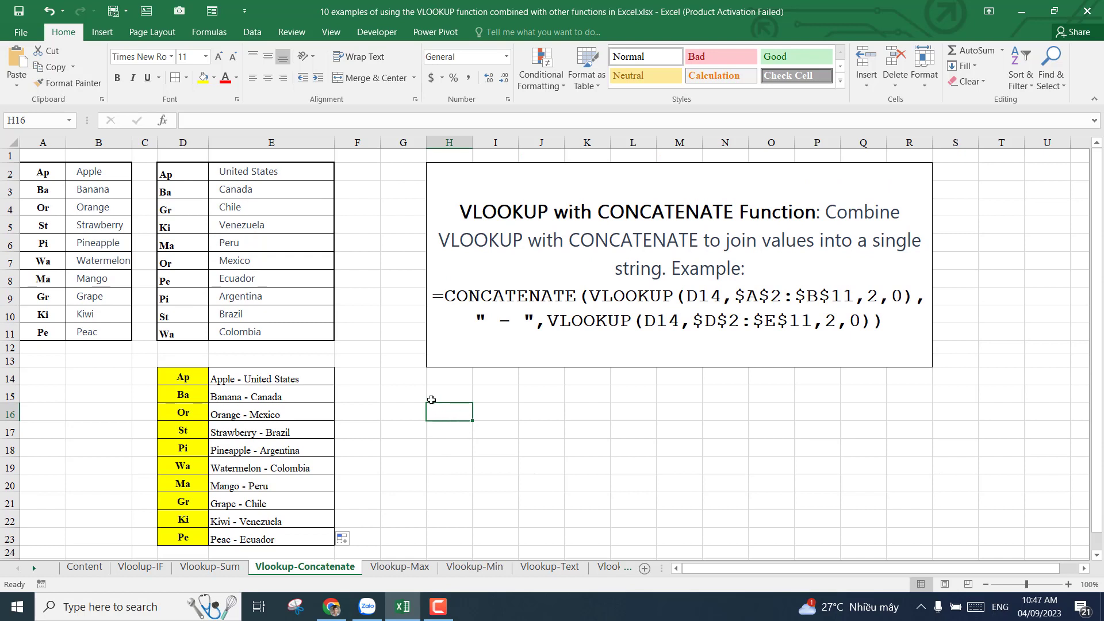
pyautogui.click(432, 399)
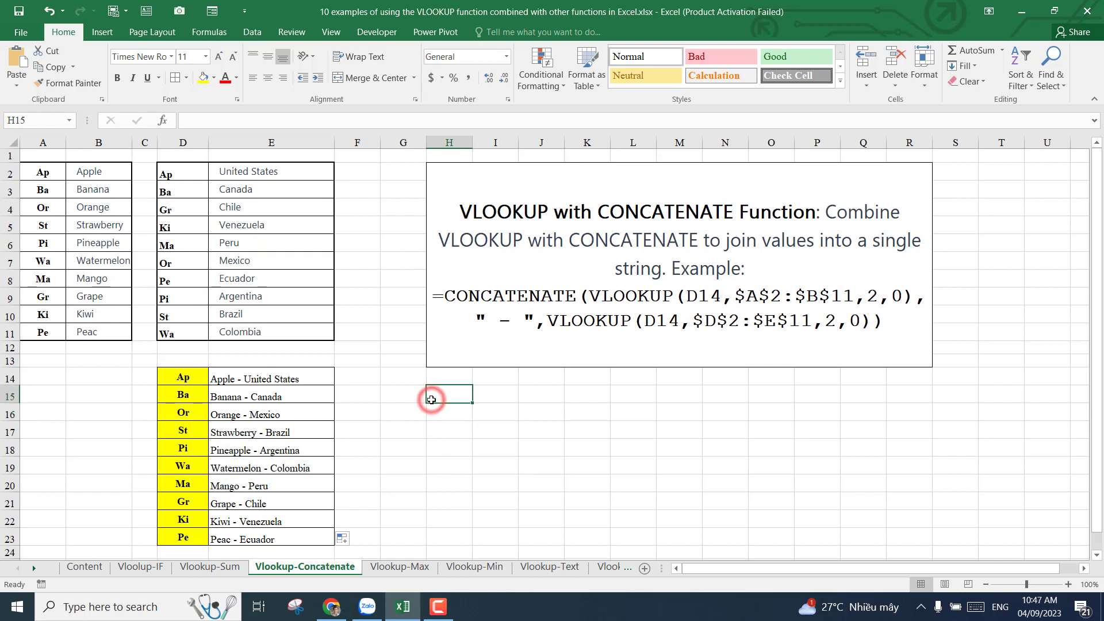
pyautogui.click(477, 436)
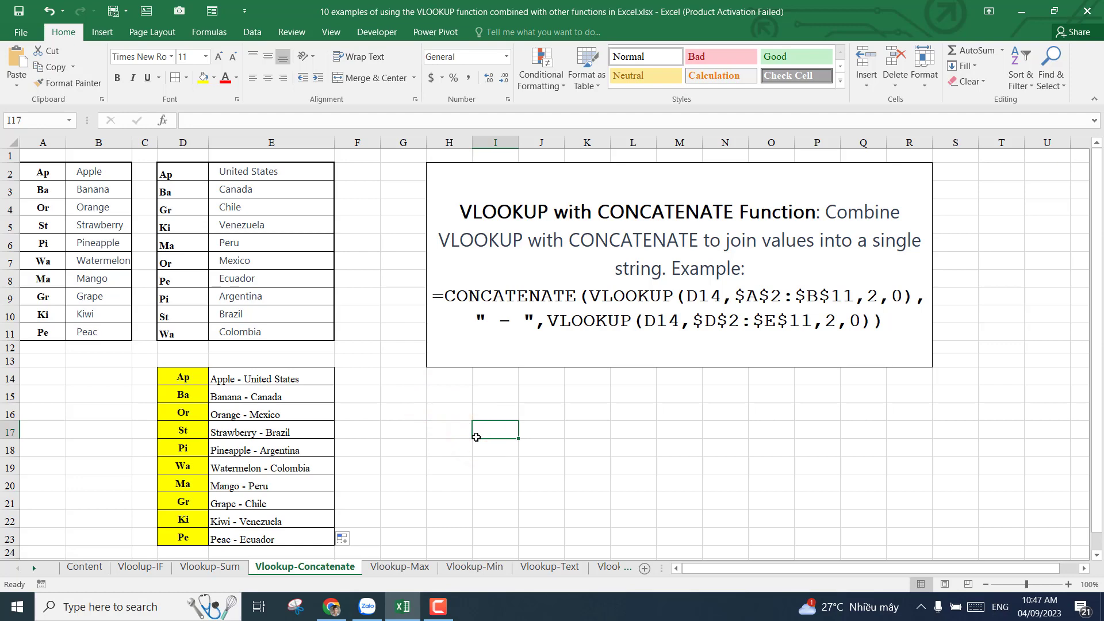
# Open the Vlookup-Max sheet and examine the lookup fruits, both Q'ty columns and the empty MAX column
pyautogui.click(394, 569)
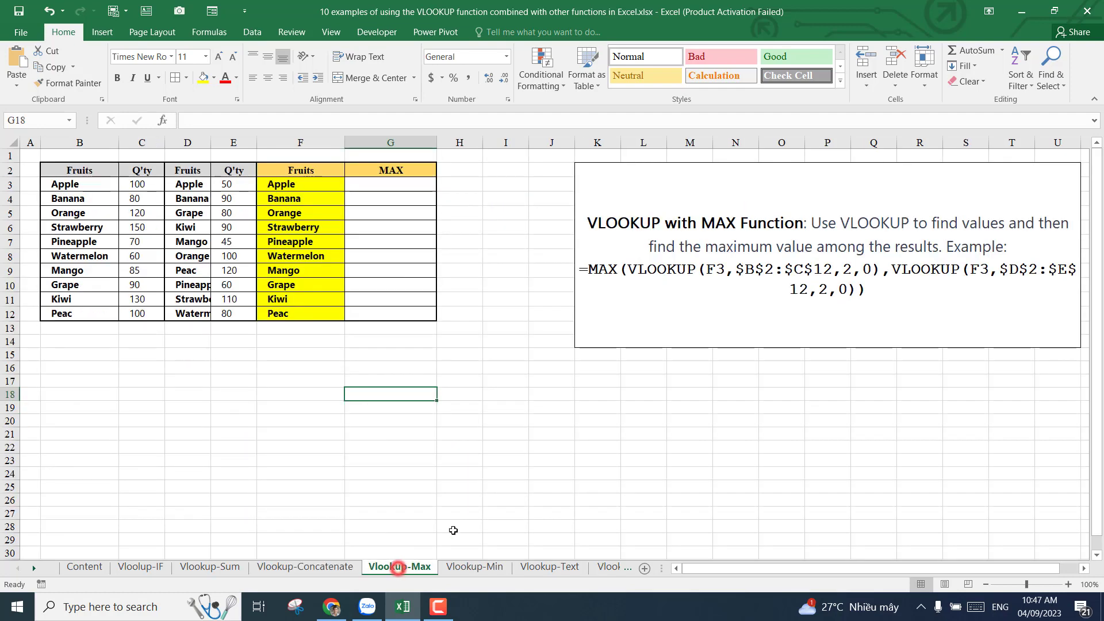
pyautogui.click(492, 419)
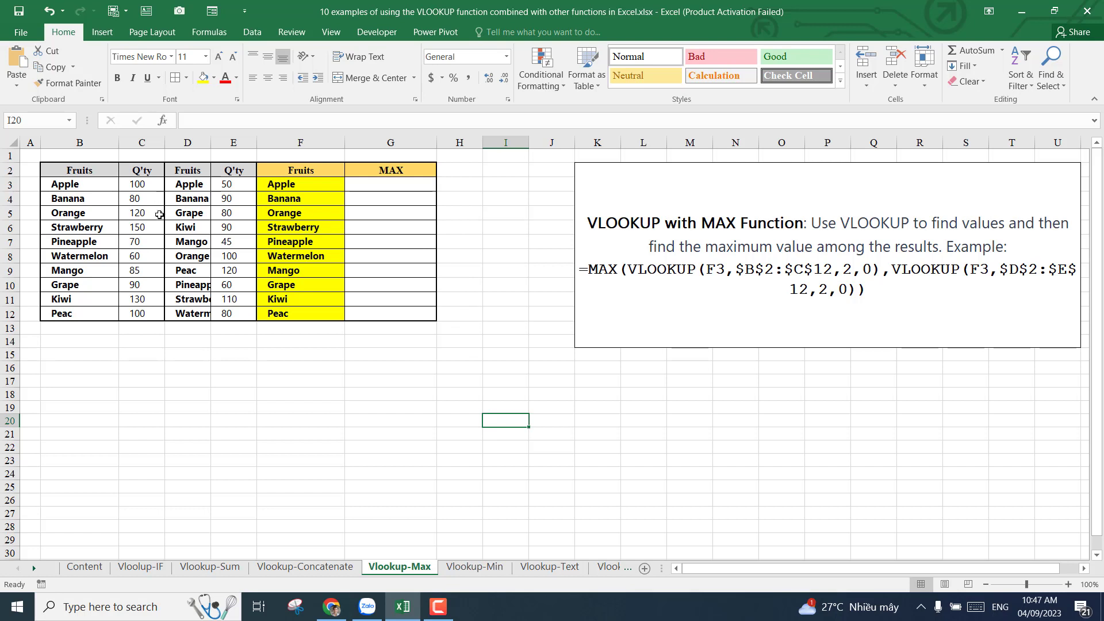
pyautogui.moveTo(314, 182); pyautogui.dragTo(310, 313)
pyautogui.click(389, 184)
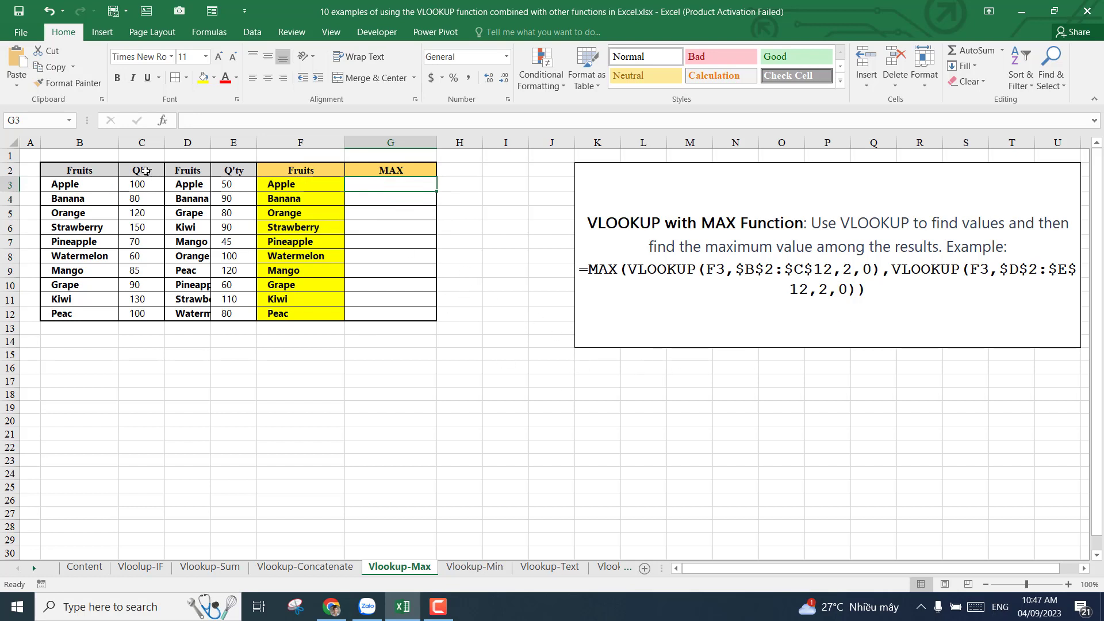
pyautogui.moveTo(144, 171); pyautogui.dragTo(141, 299)
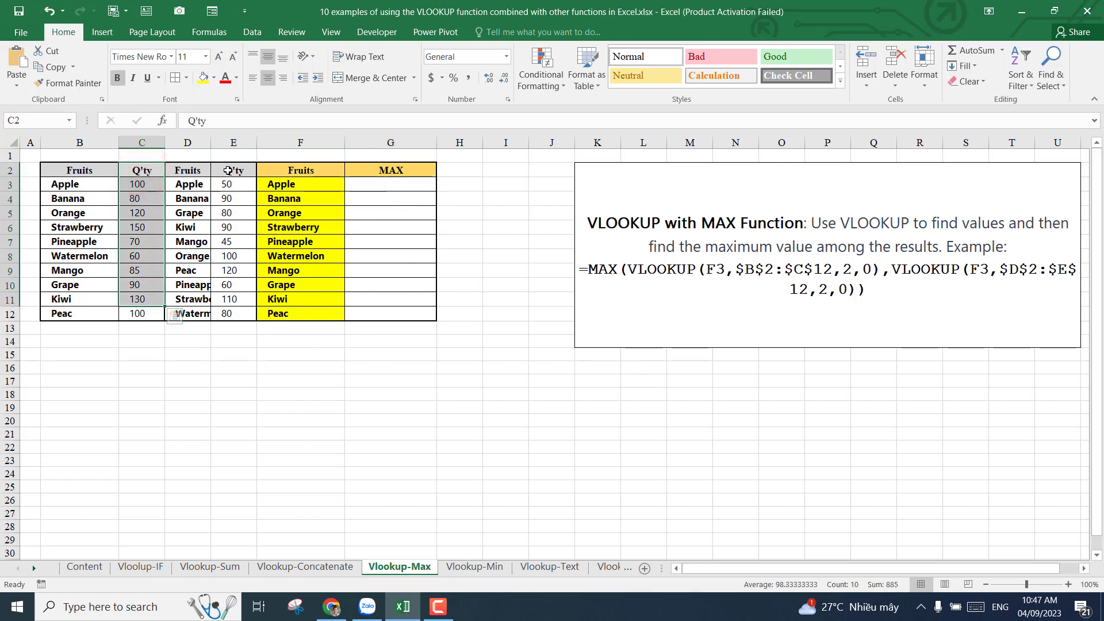
pyautogui.moveTo(228, 170); pyautogui.dragTo(236, 314)
pyautogui.click(402, 259)
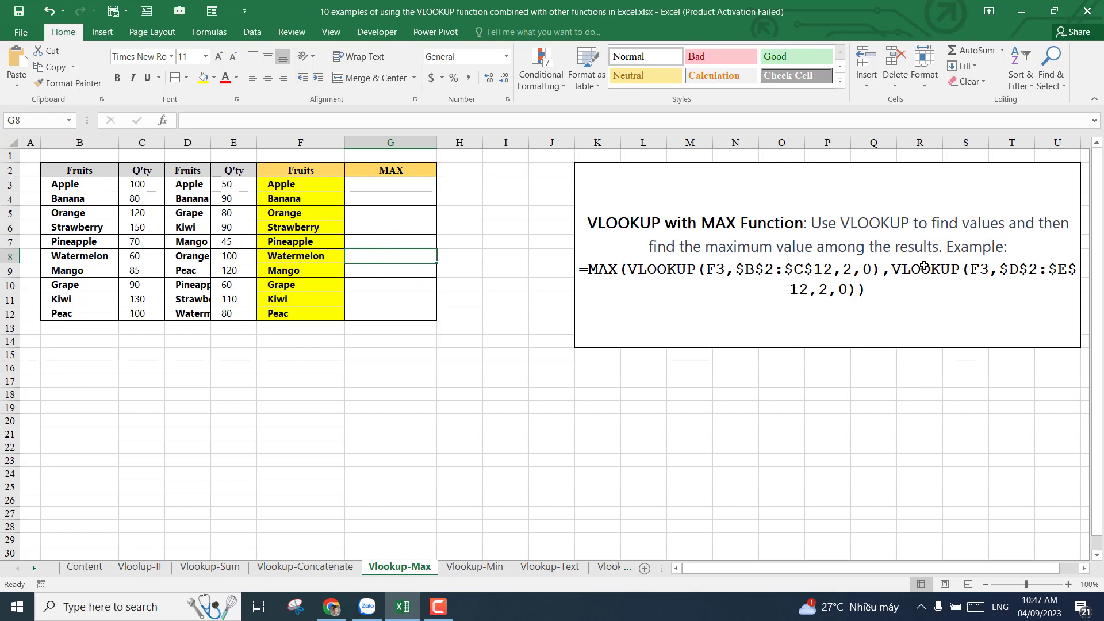
pyautogui.click(411, 224)
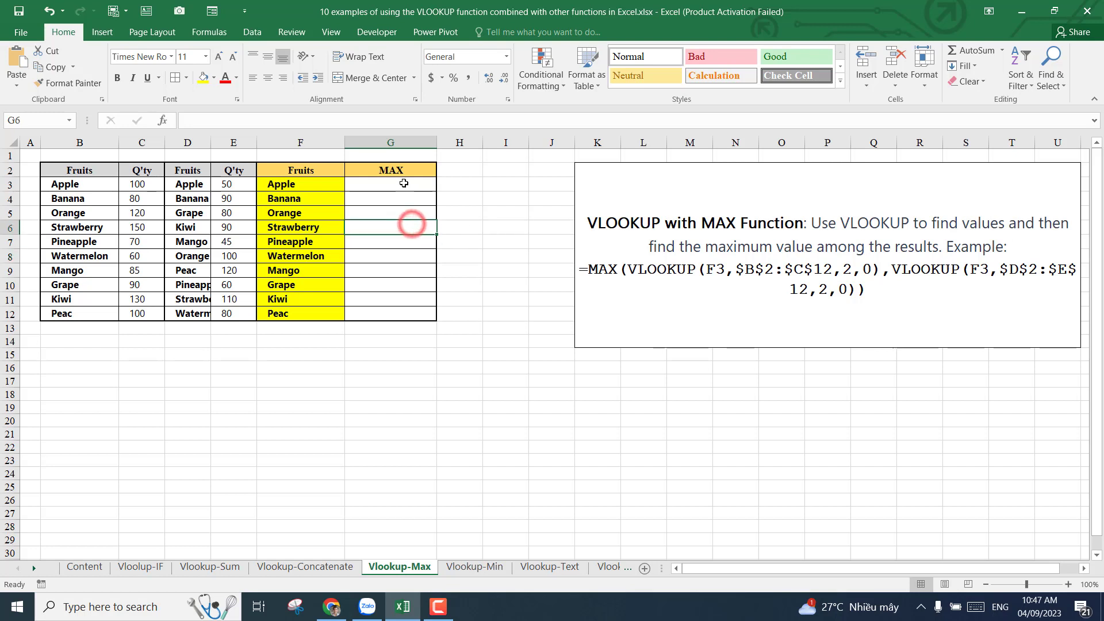
# Start a MAX formula in G3 and open its function arguments
pyautogui.click(398, 183)
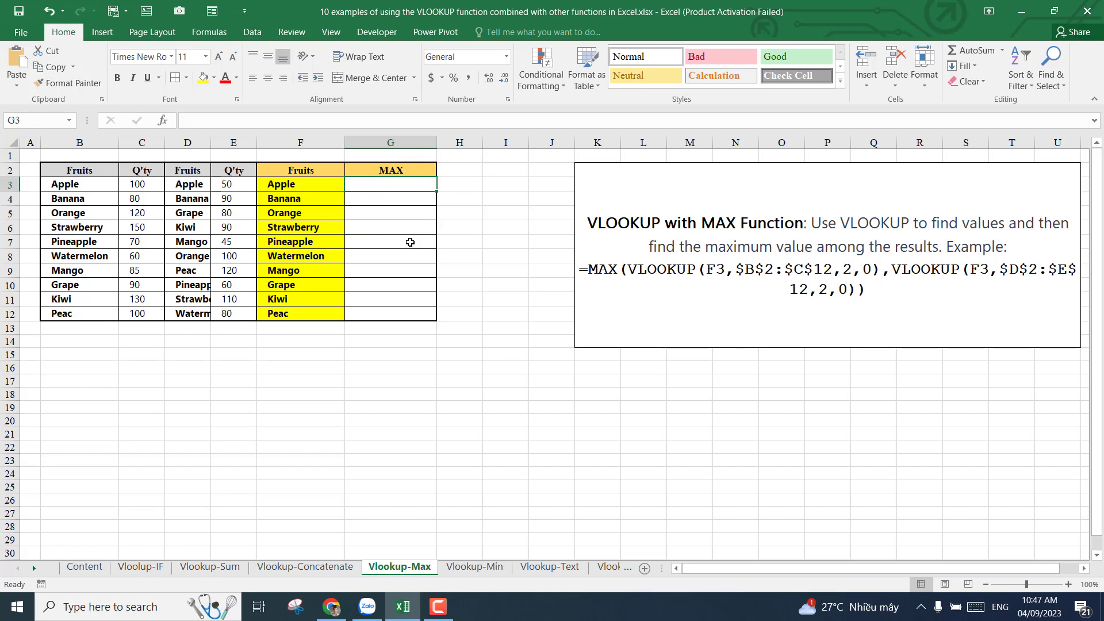
pyautogui.write('=')
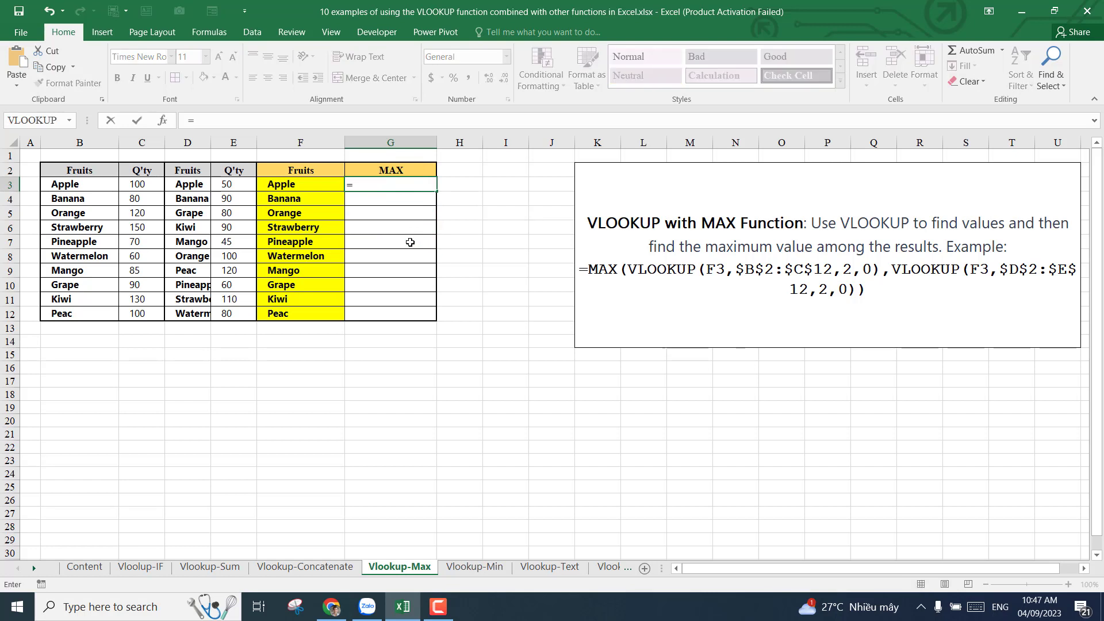
pyautogui.write('max')
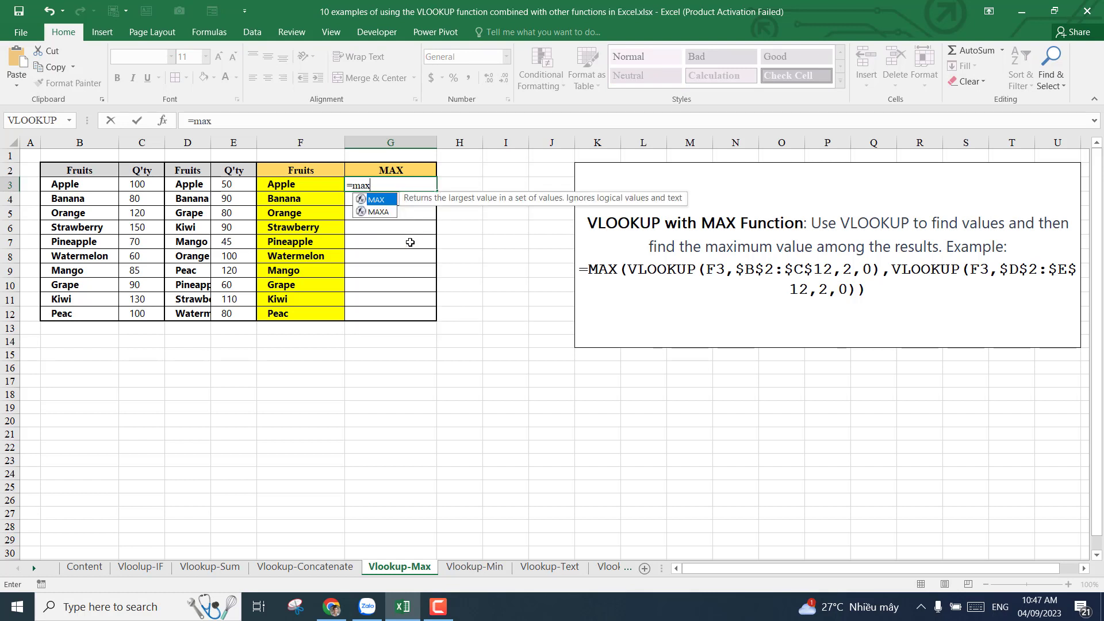
pyautogui.doubleClick(377, 199)
pyautogui.click(162, 119)
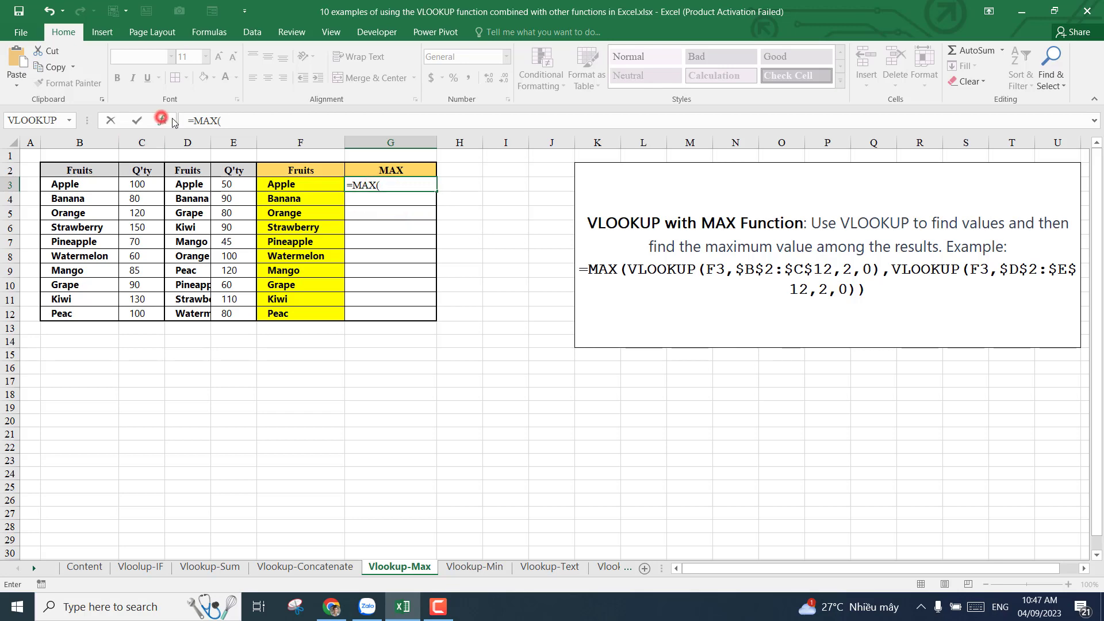
pyautogui.moveTo(562, 347); pyautogui.dragTo(452, 301)
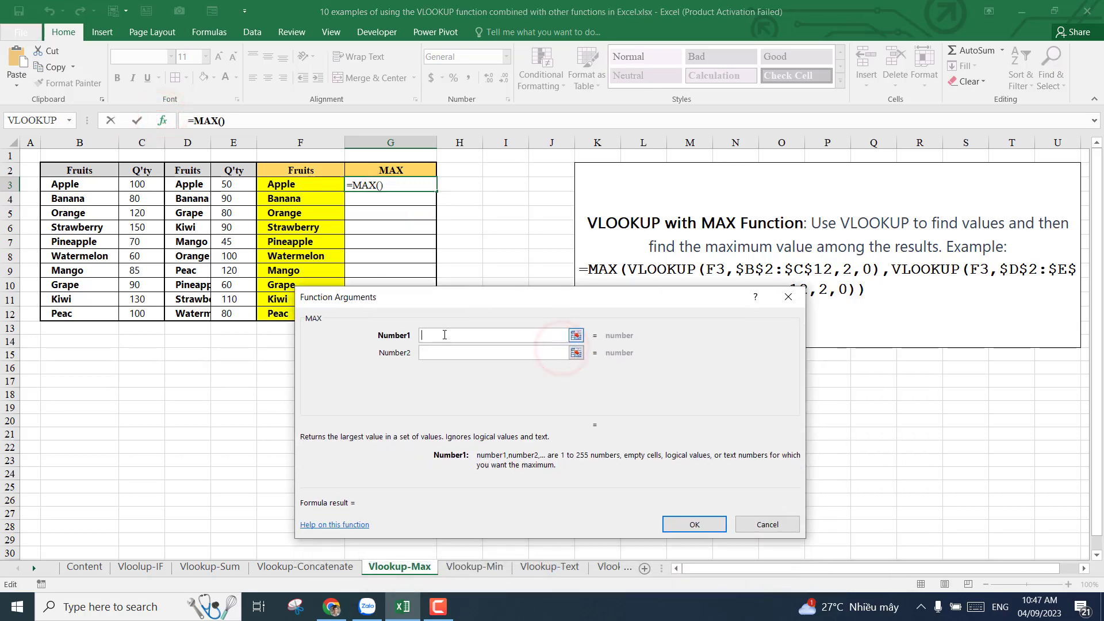
# Nest a VLOOKUP as MAX's Number1 with F3 as its lookup value
pyautogui.click(444, 335)
pyautogui.click(69, 119)
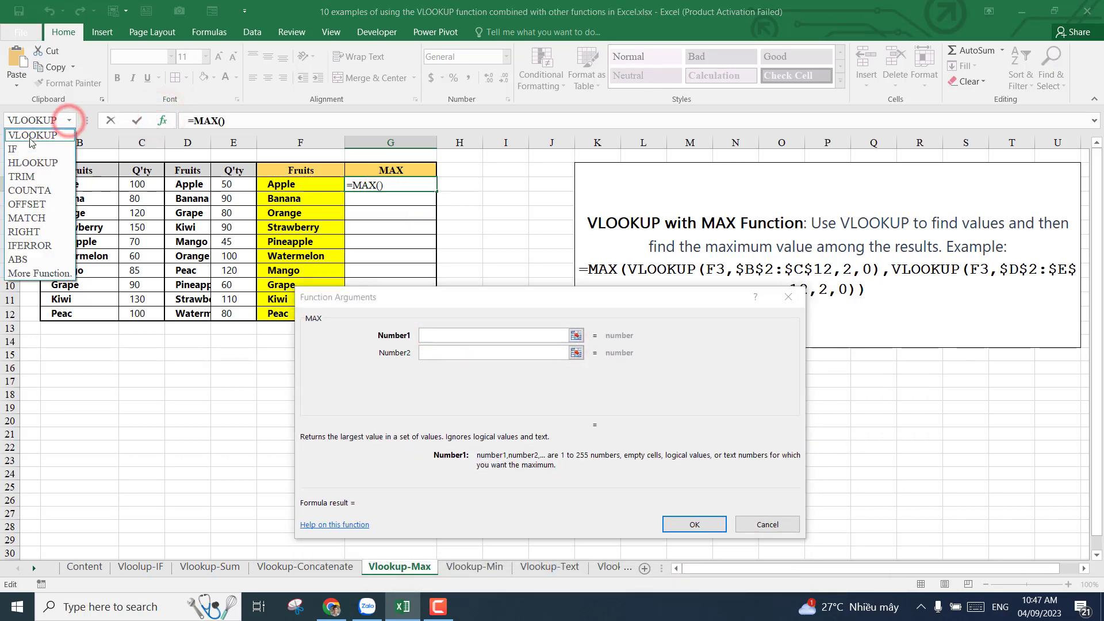
pyautogui.click(31, 136)
pyautogui.moveTo(333, 296); pyautogui.dragTo(413, 301)
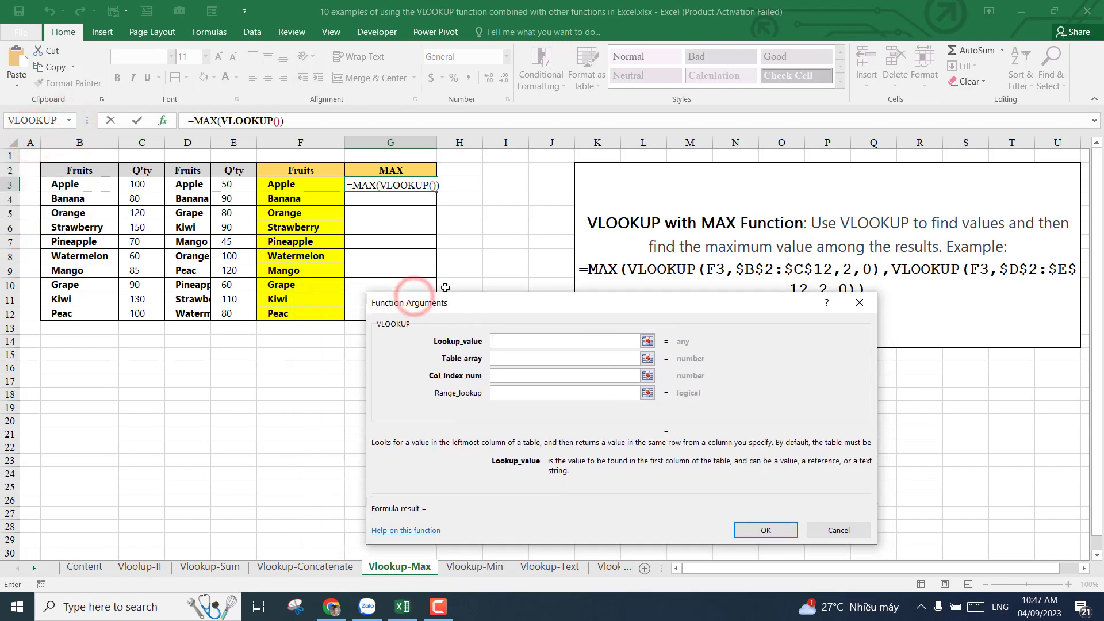
pyautogui.click(296, 184)
# Set the first VLOOKUP's table array to $B$2:$C$12, column index to 2 and range lookup to 0
pyautogui.click(513, 358)
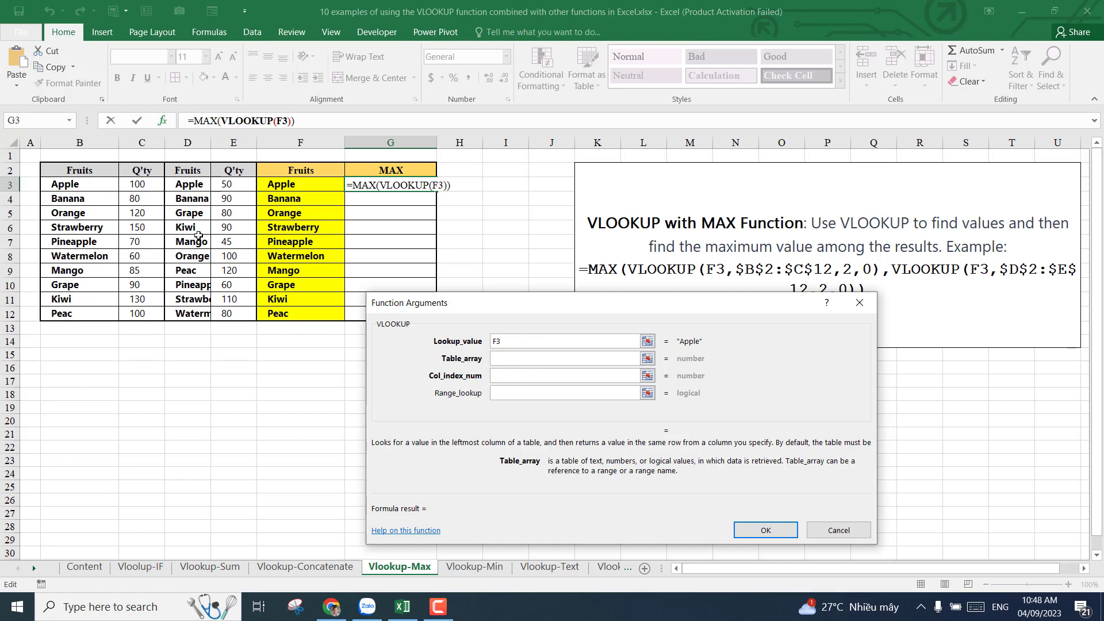
pyautogui.moveTo(79, 170); pyautogui.dragTo(147, 315)
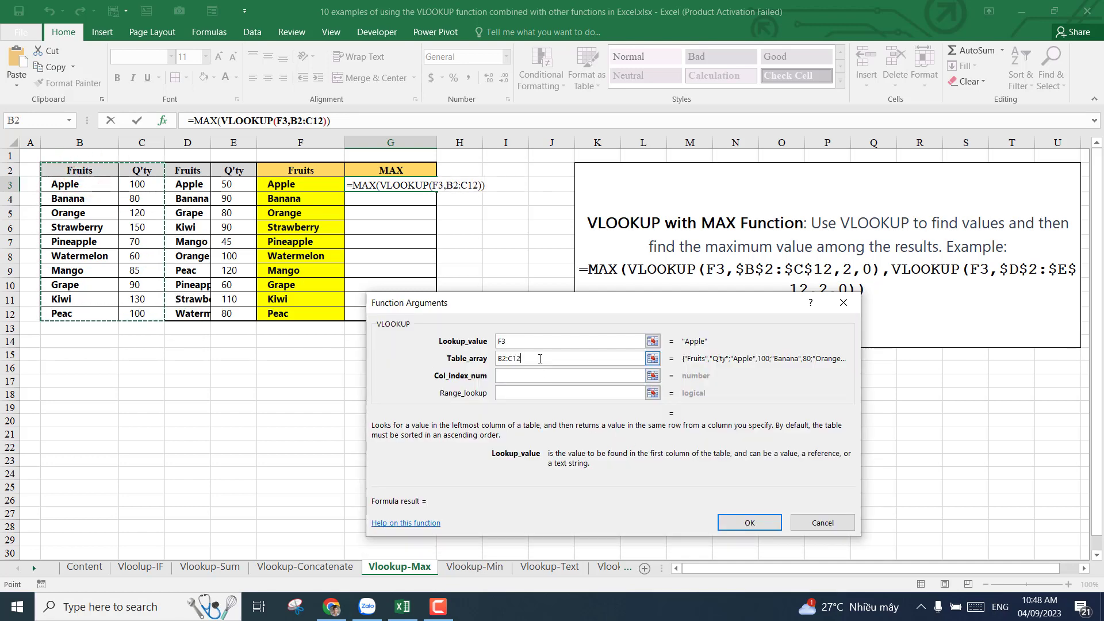
pyautogui.press('F4')
pyautogui.click(530, 374)
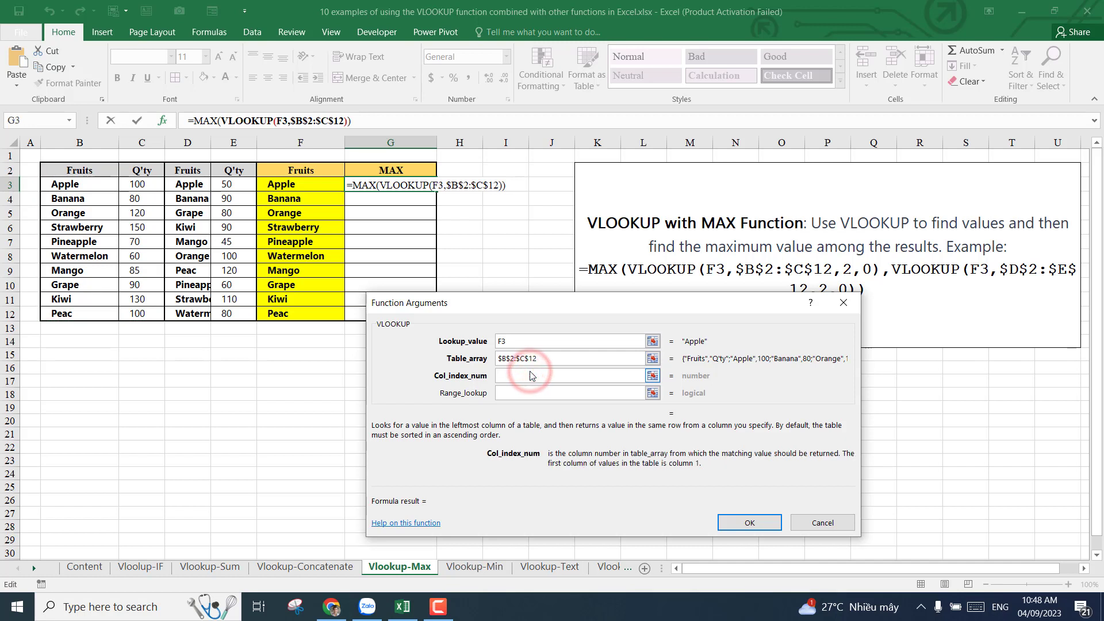
pyautogui.click(533, 391)
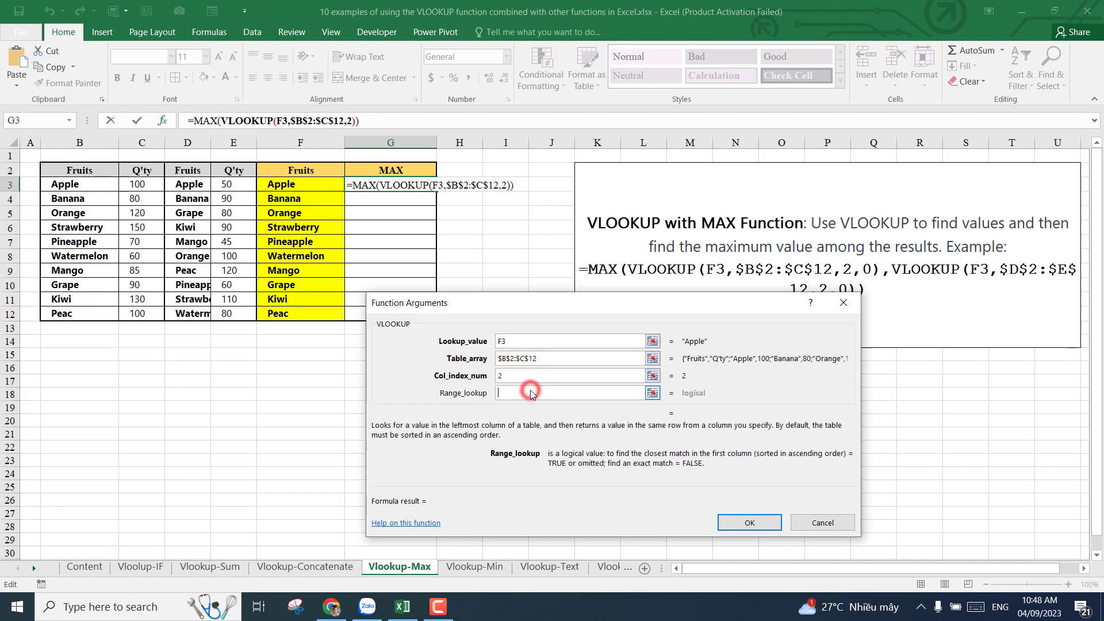
pyautogui.write('0')
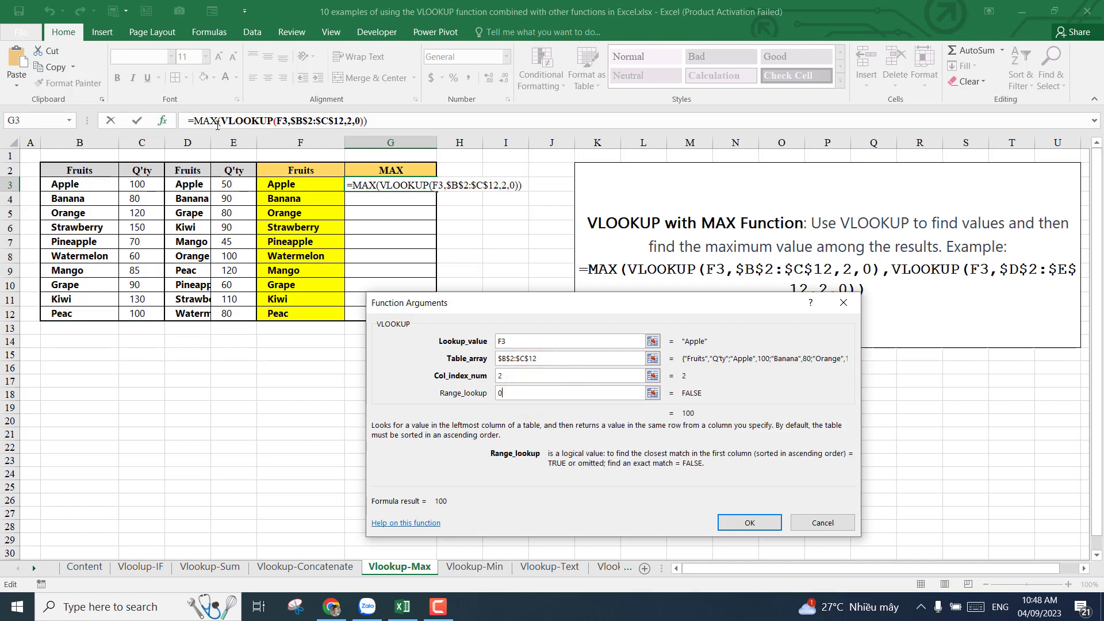
# Return to the MAX arguments and nest a second VLOOKUP as Number2 with F3 as its lookup value
pyautogui.click(208, 120)
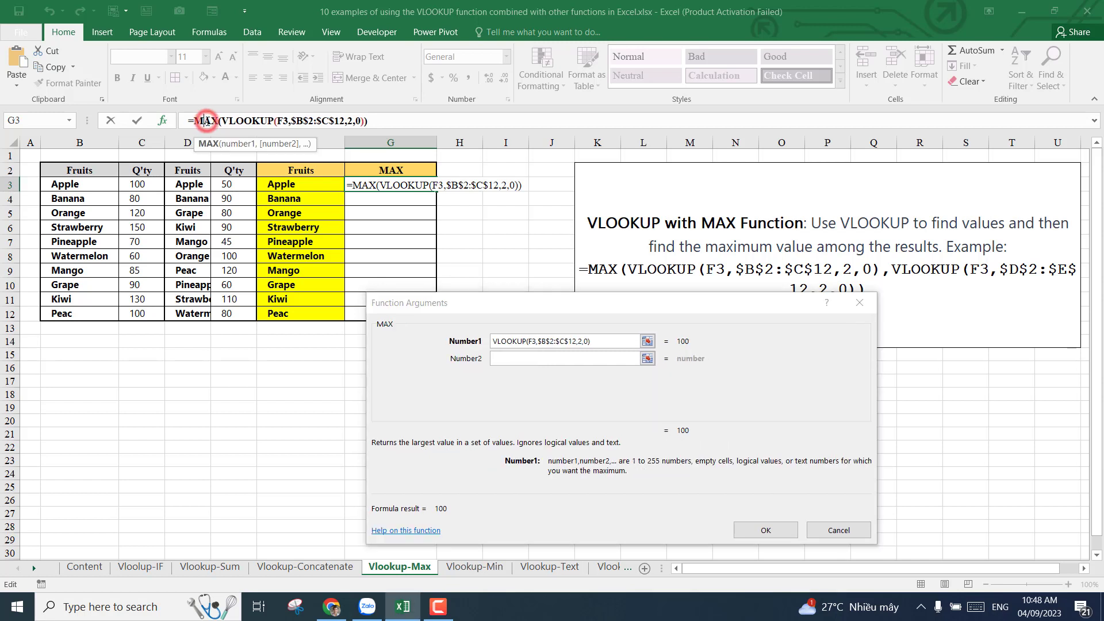
pyautogui.click(529, 358)
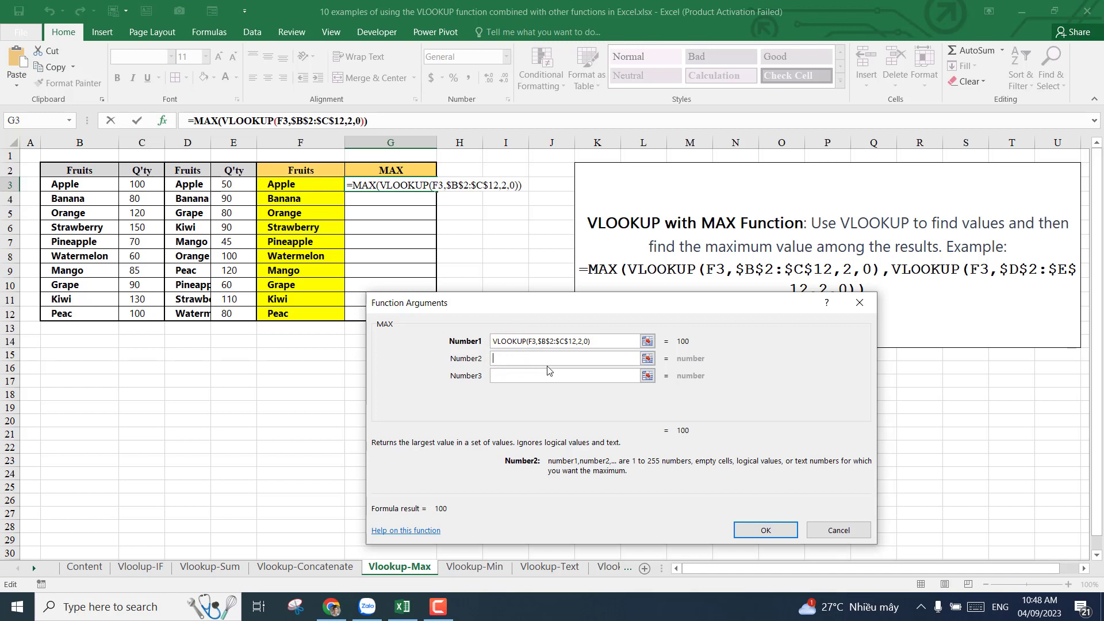
pyautogui.click(69, 120)
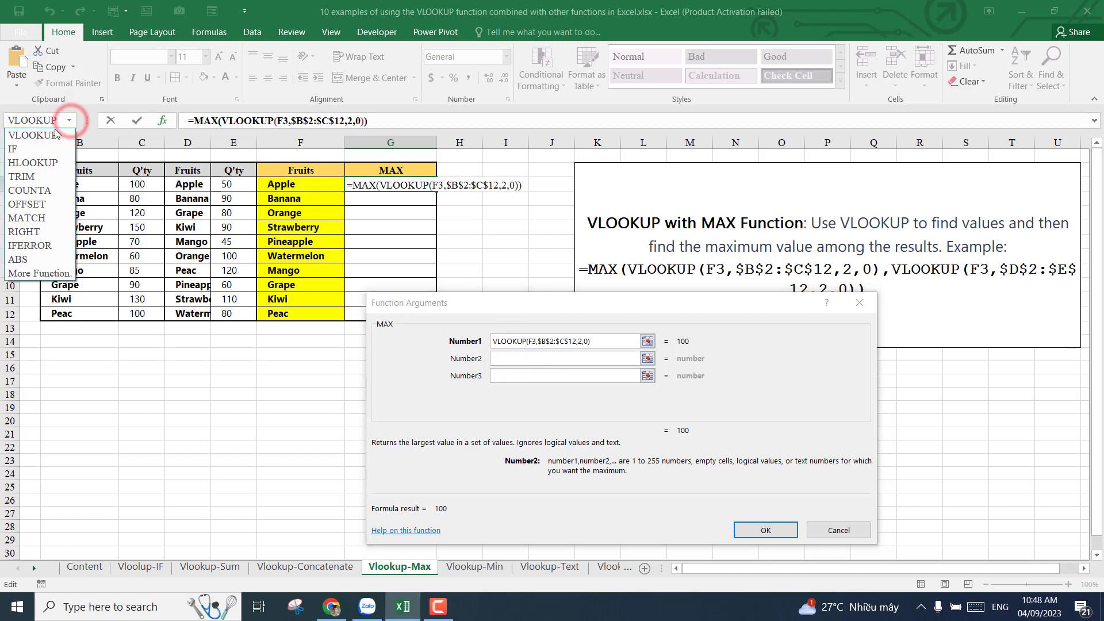
pyautogui.click(47, 136)
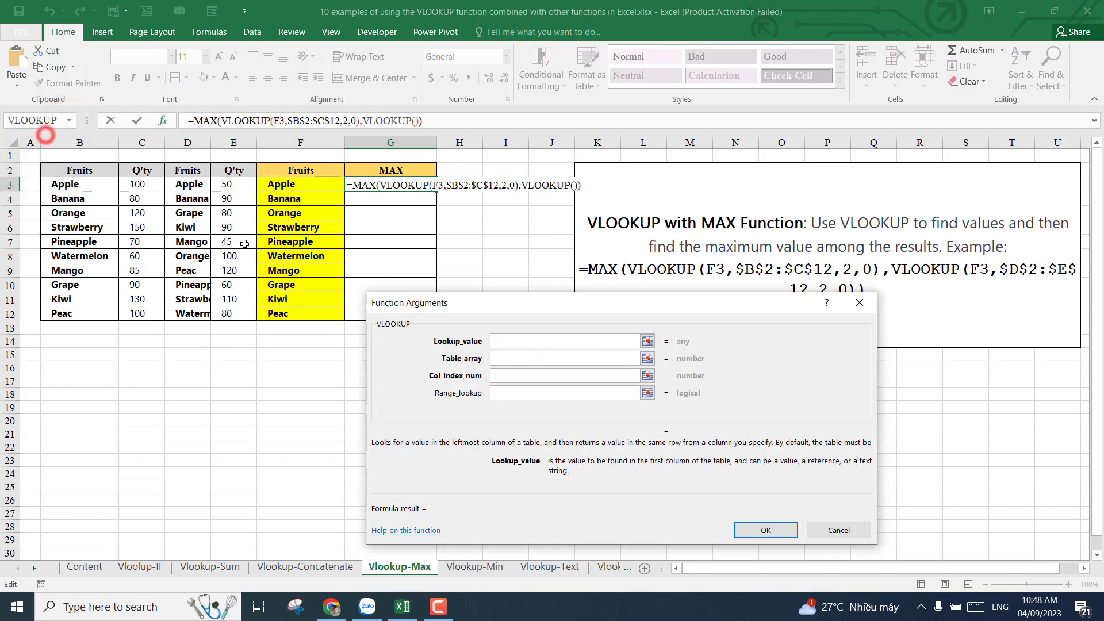
pyautogui.click(286, 185)
# Complete the second VLOOKUP with table array $D$2:$E$12, column index 2 and range lookup 0, and confirm the formula in G3
pyautogui.click(511, 358)
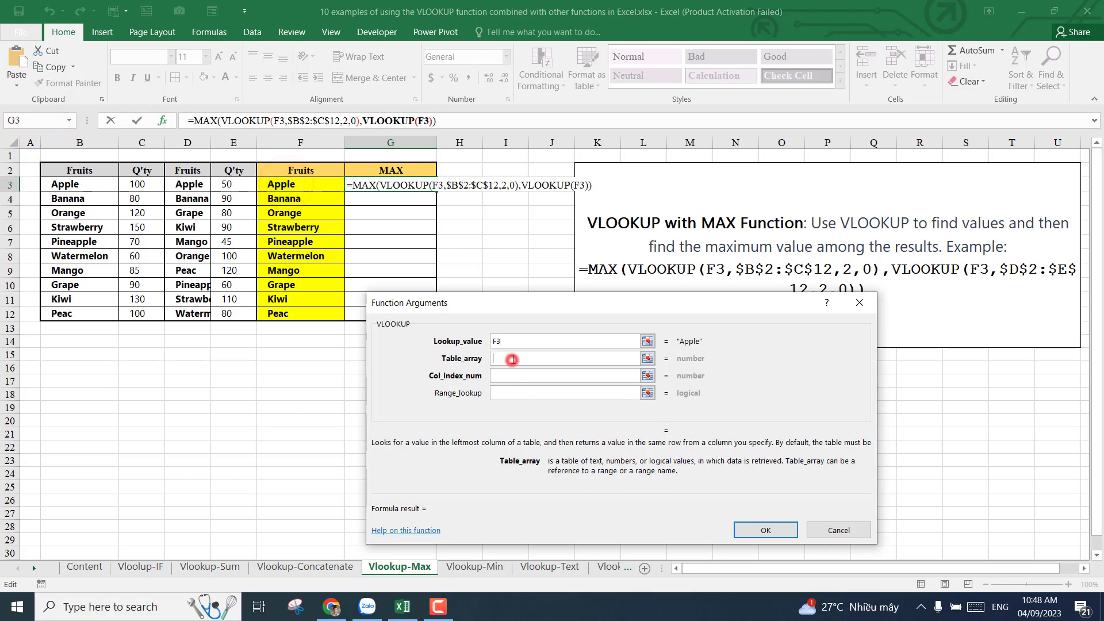
pyautogui.moveTo(185, 169); pyautogui.dragTo(234, 314)
pyautogui.press('F4')
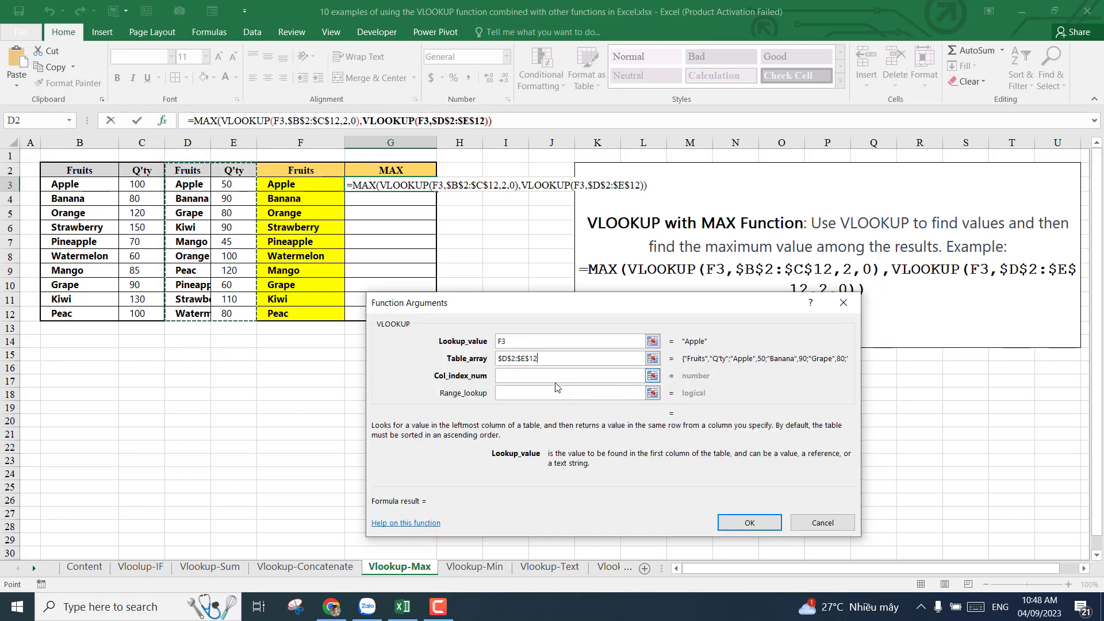
pyautogui.click(546, 377)
pyautogui.write('2')
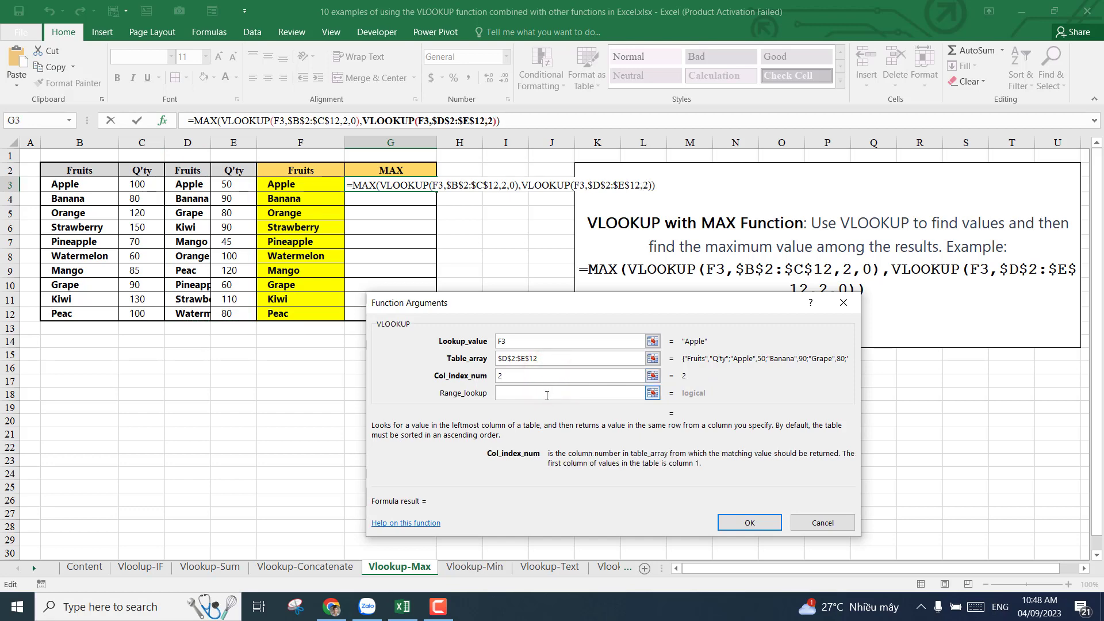
pyautogui.click(547, 395)
pyautogui.write('0')
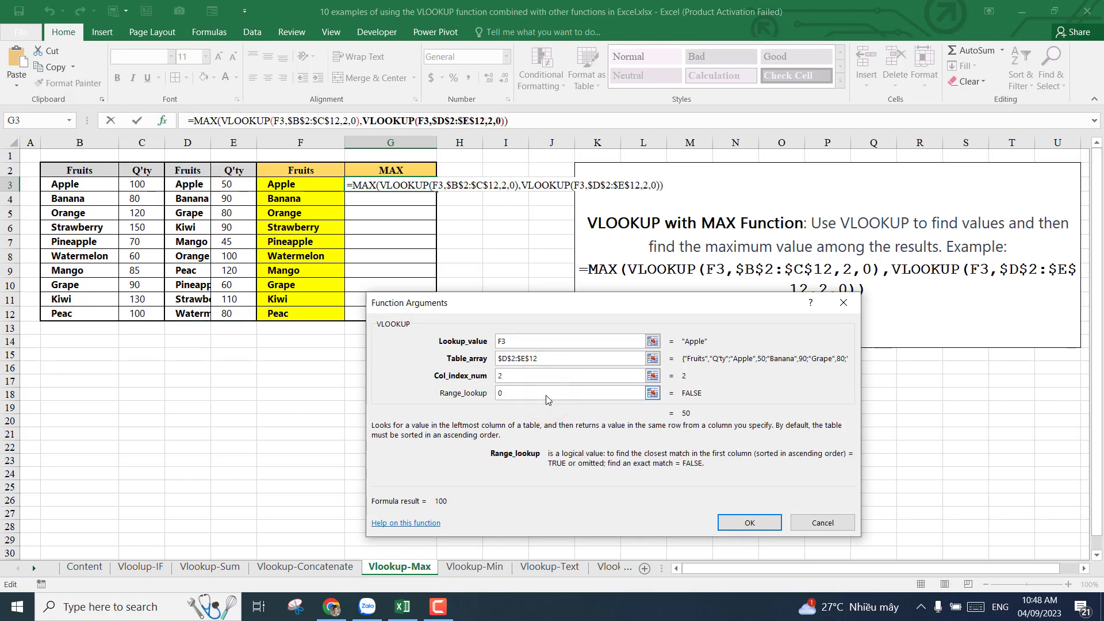
pyautogui.press('Return')
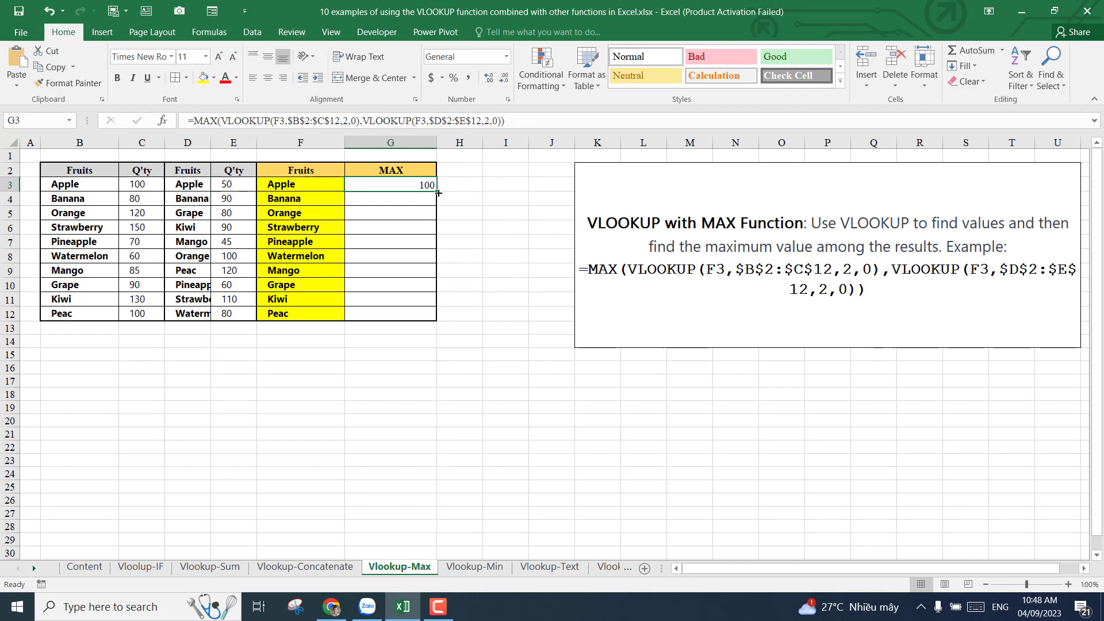
# Fill the G3 formula down column G to G12 and check the formulas in the MAX column
pyautogui.moveTo(438, 193); pyautogui.dragTo(436, 315)
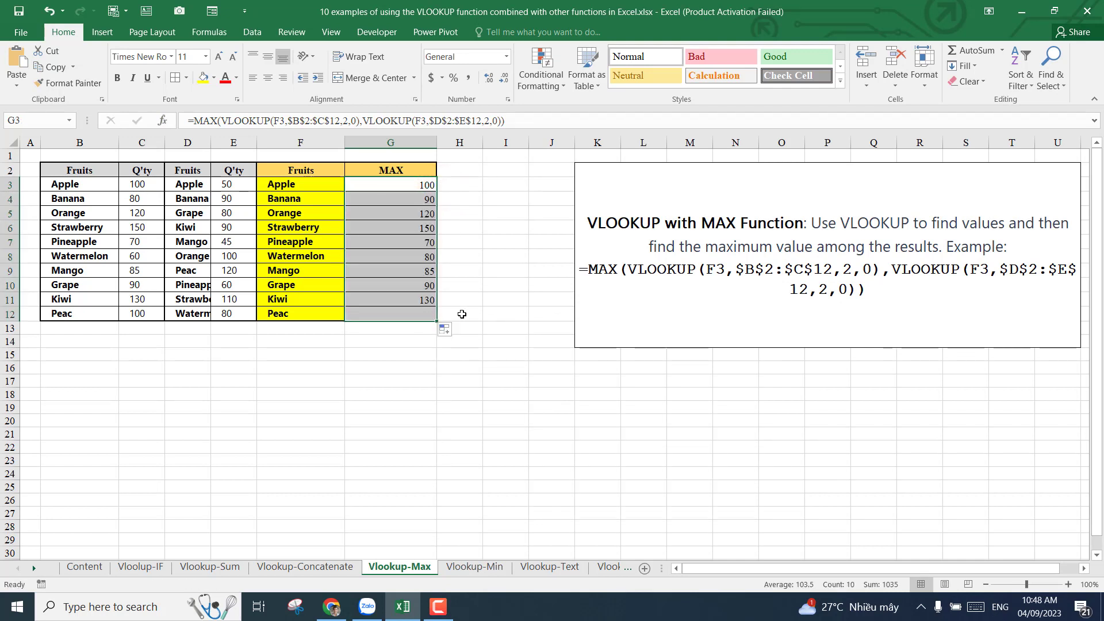
pyautogui.click(390, 184)
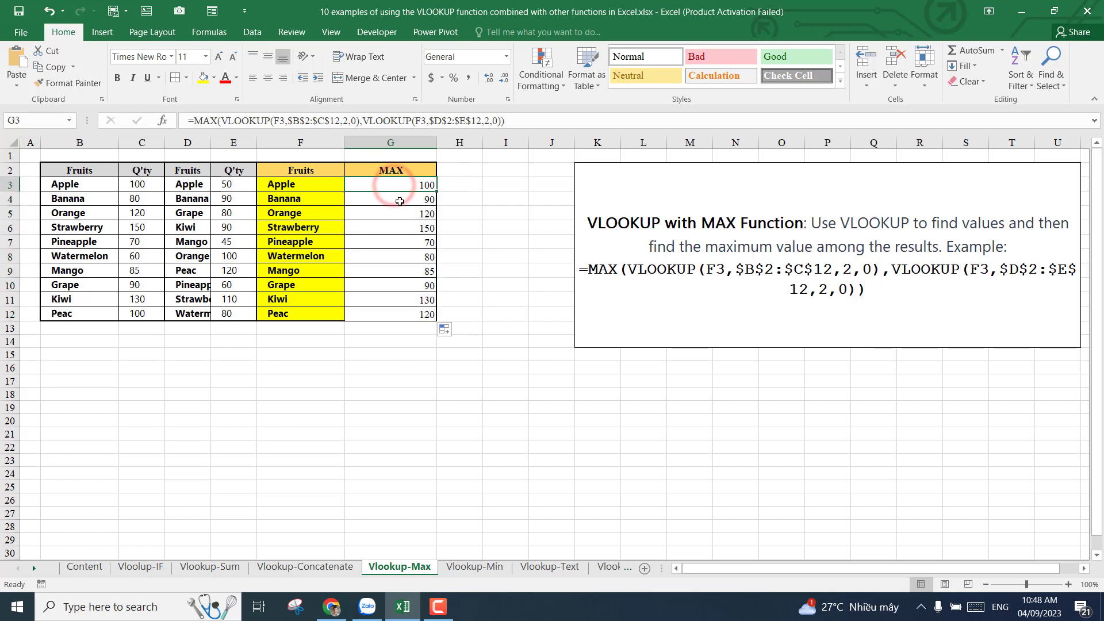
pyautogui.click(405, 199)
pyautogui.click(399, 184)
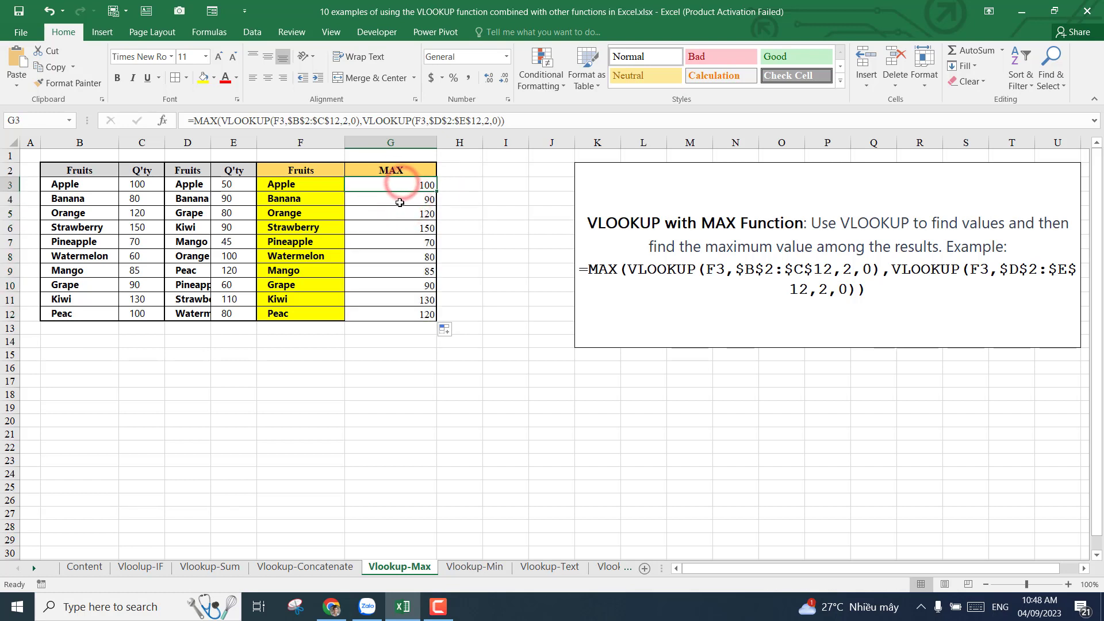
pyautogui.click(406, 223)
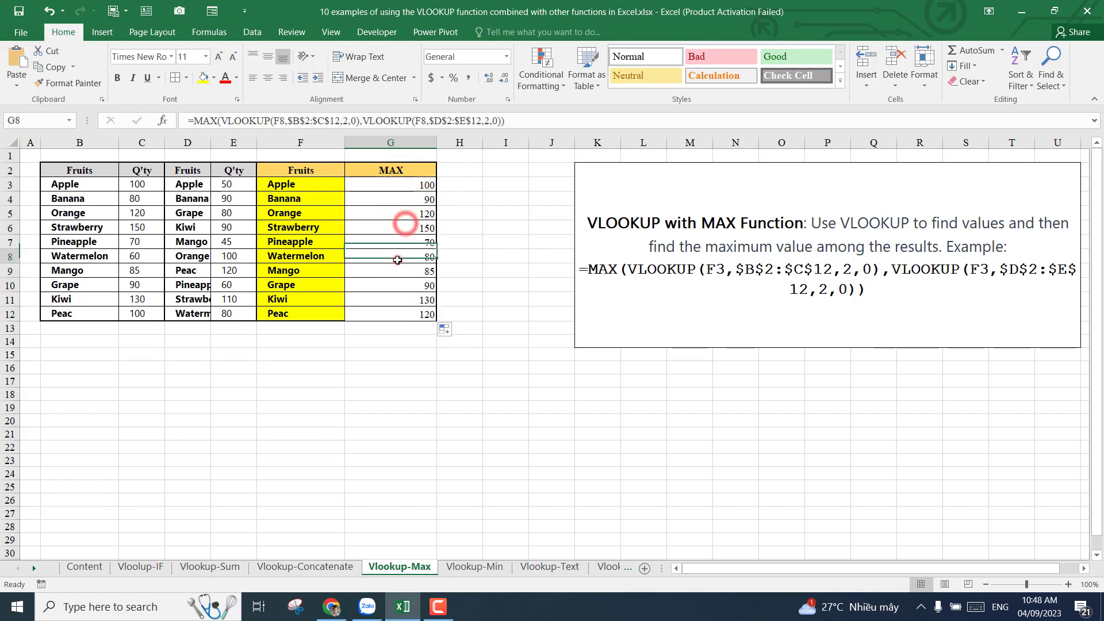
# Compare Apple's MAX result in G3 with its two source quantities in C3 and E3
pyautogui.click(396, 182)
pyautogui.click(308, 185)
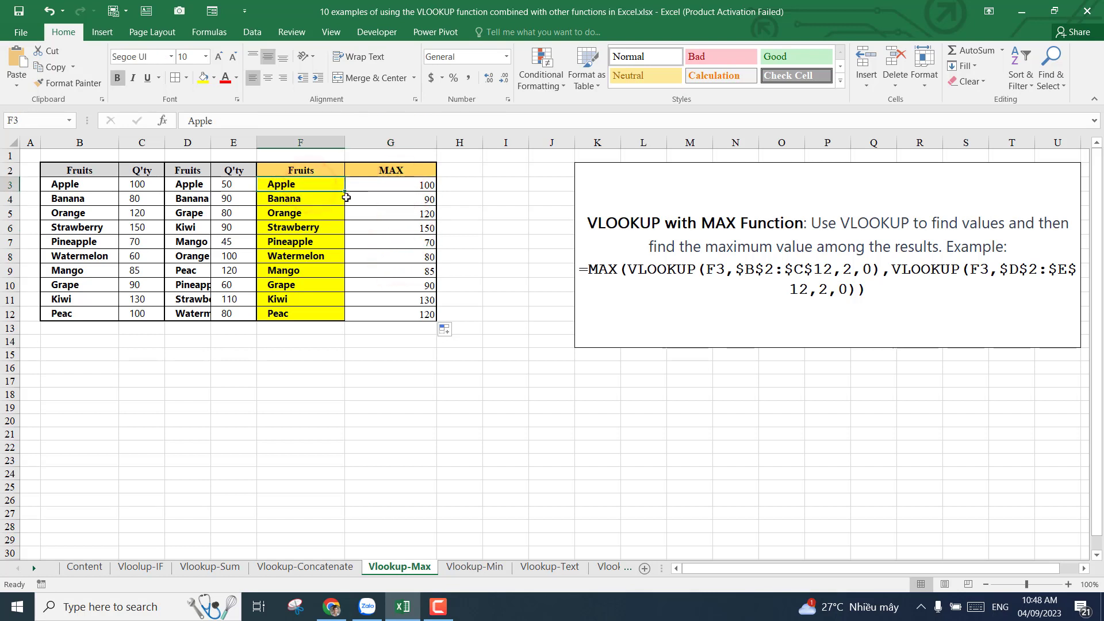
pyautogui.click(392, 185)
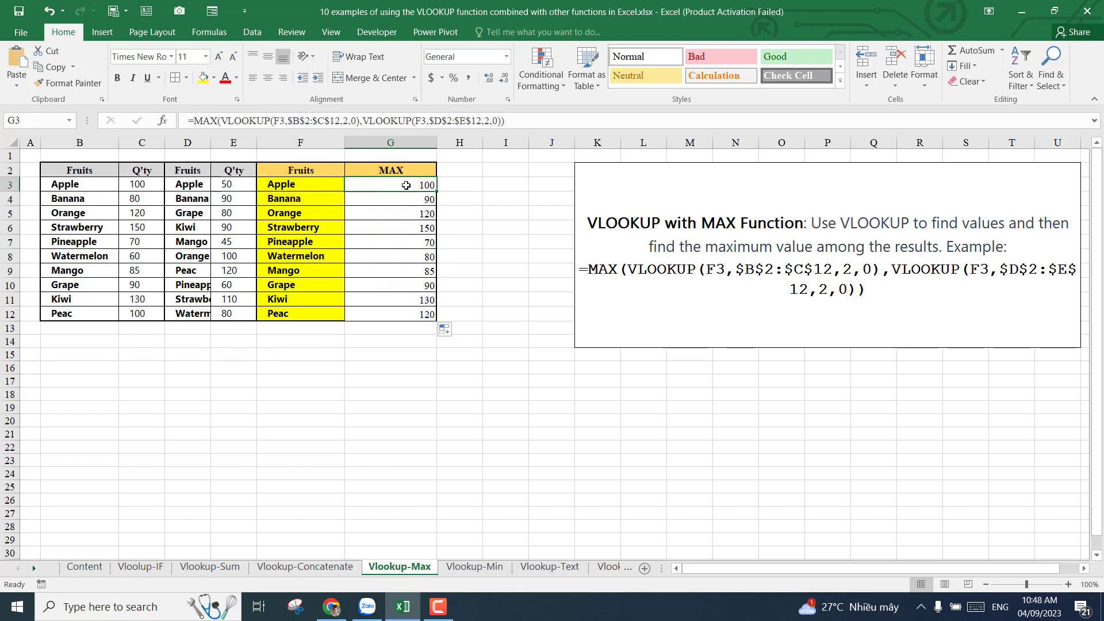
pyautogui.click(132, 183)
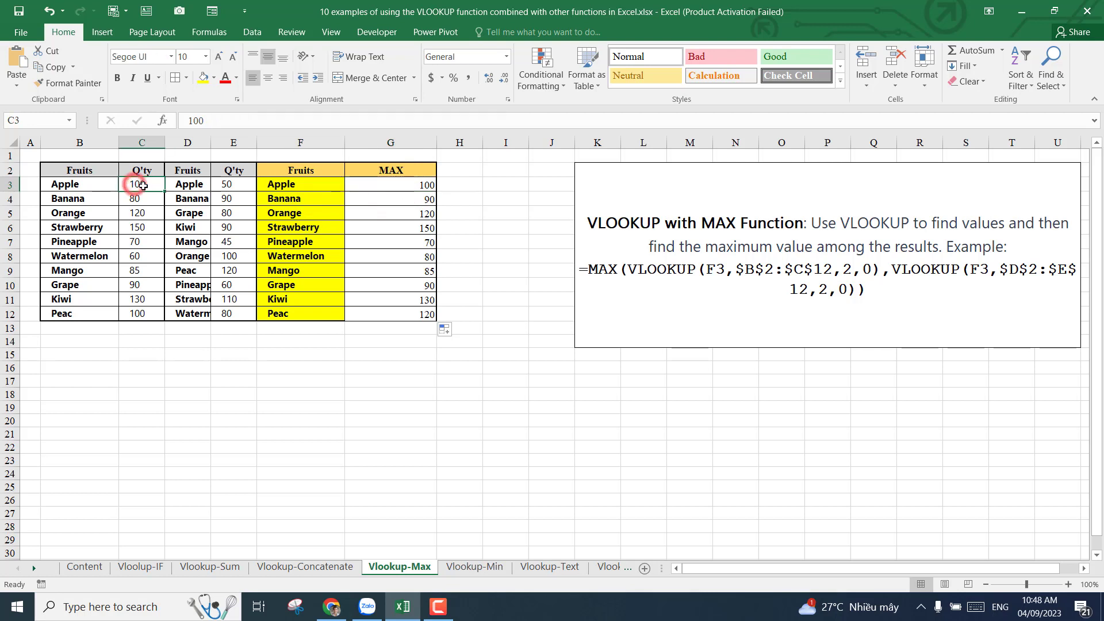
pyautogui.click(229, 187)
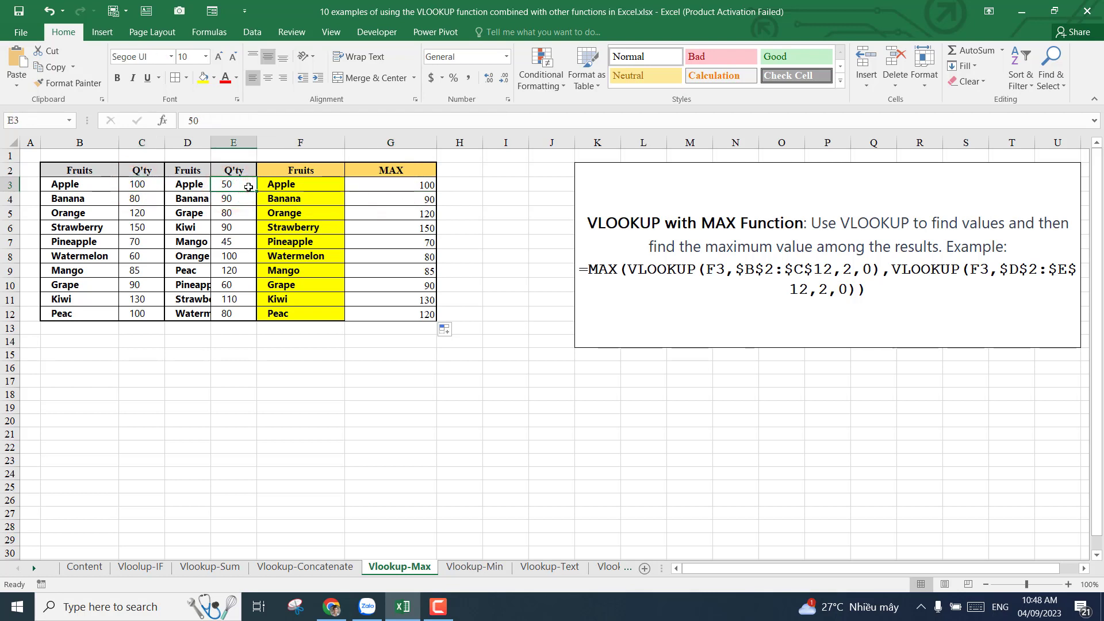
# Compare Banana's MAX result in G4 with its two source quantities in C4 and E4
pyautogui.click(284, 200)
pyautogui.click(447, 200)
pyautogui.click(229, 200)
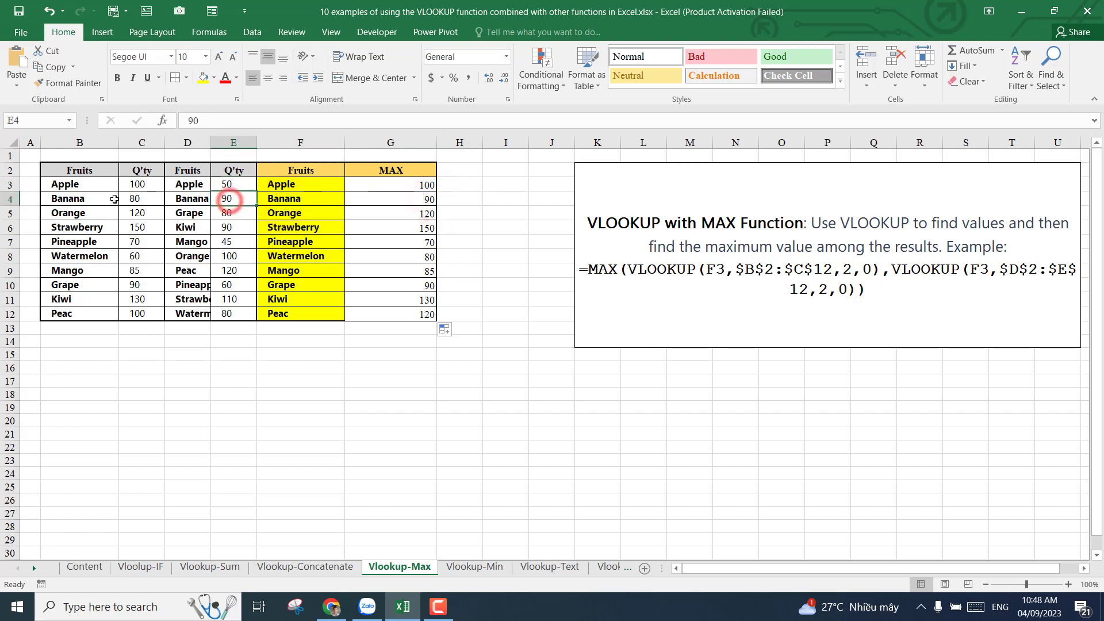
pyautogui.click(114, 199)
pyautogui.click(135, 200)
pyautogui.click(230, 199)
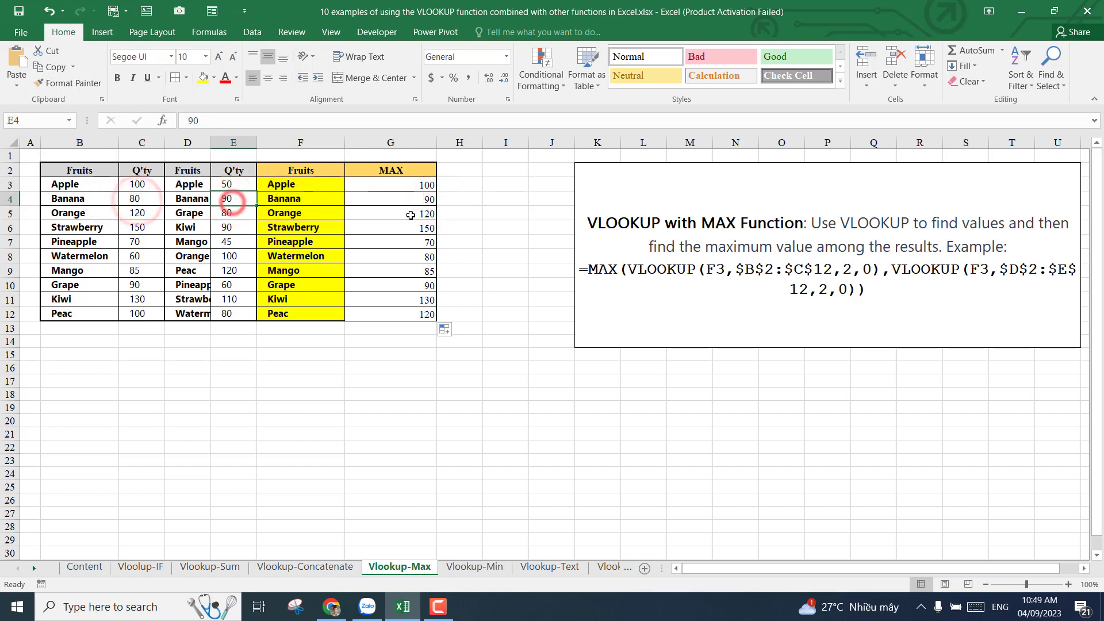
# Compare Orange's MAX result in G5 with its two source quantities in C5 and E8
pyautogui.click(410, 215)
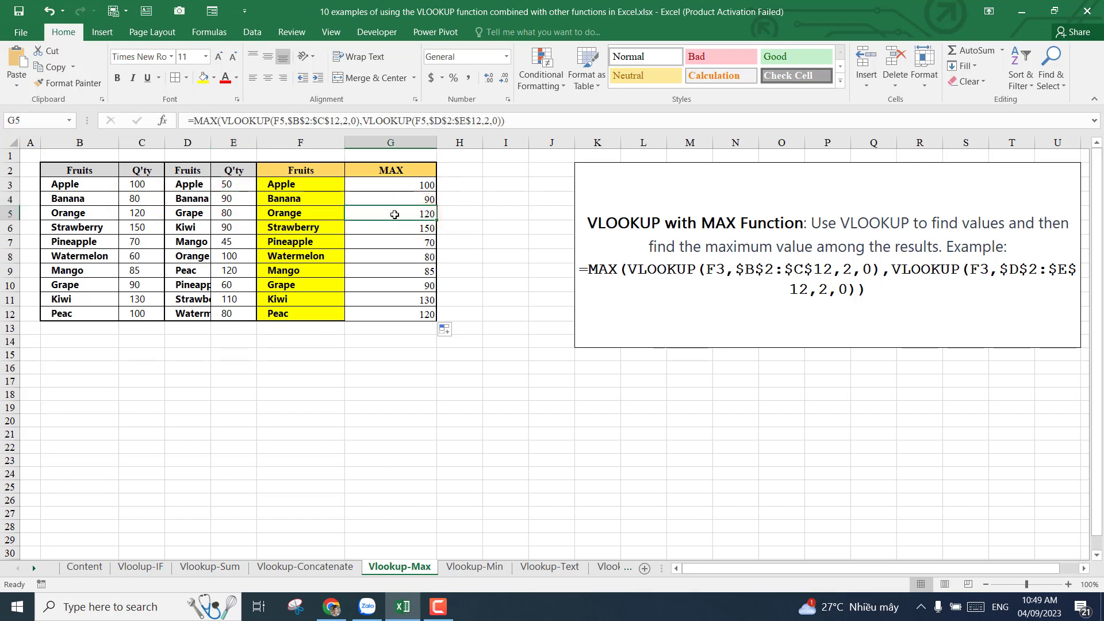
pyautogui.click(141, 216)
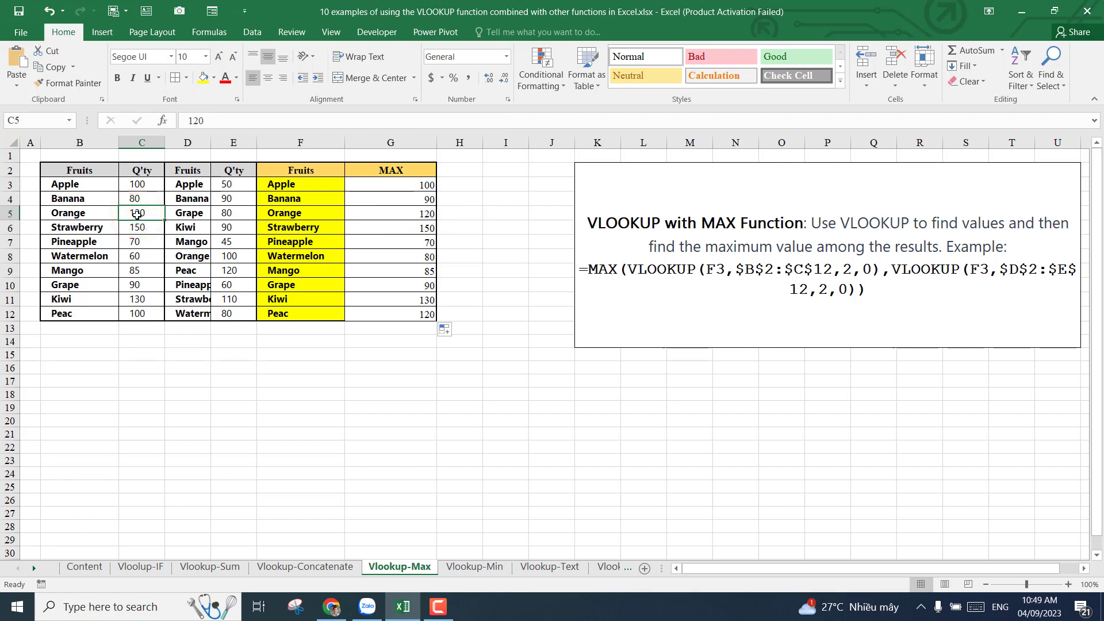
pyautogui.click(233, 256)
pyautogui.click(141, 212)
pyautogui.click(406, 215)
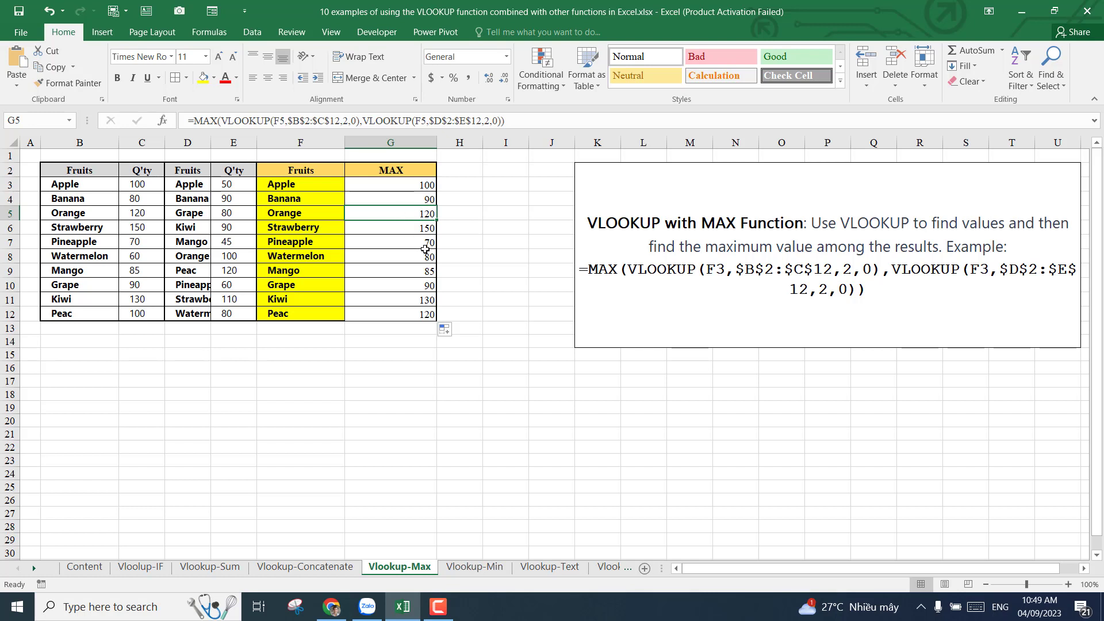
pyautogui.click(463, 282)
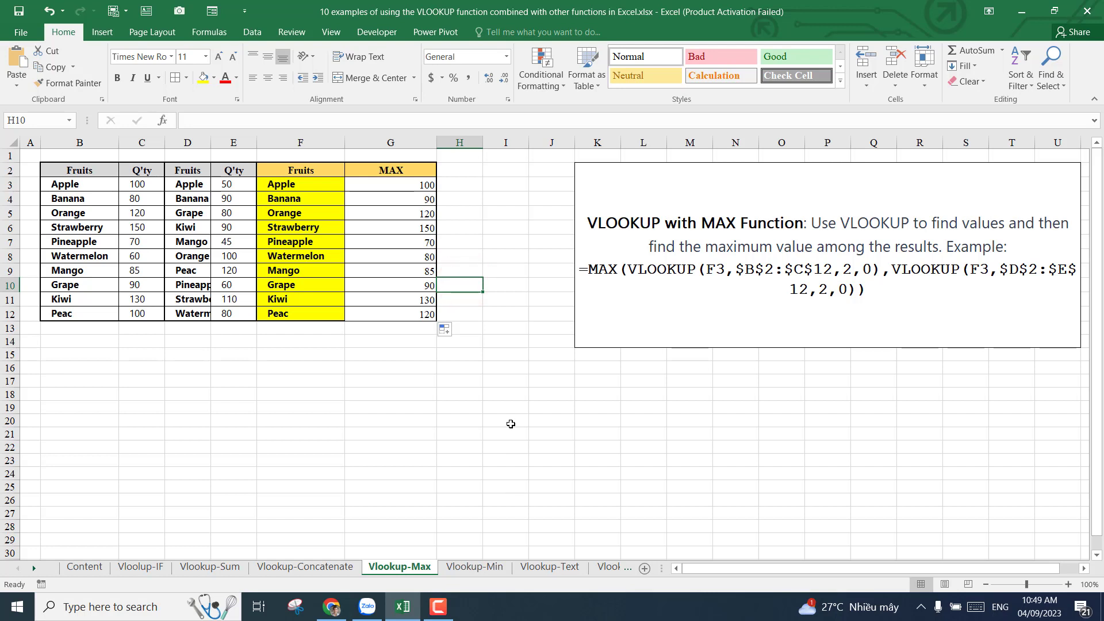
# Open the Vlookup-Min sheet and begin a formula in G3 under the MIN header
pyautogui.click(467, 567)
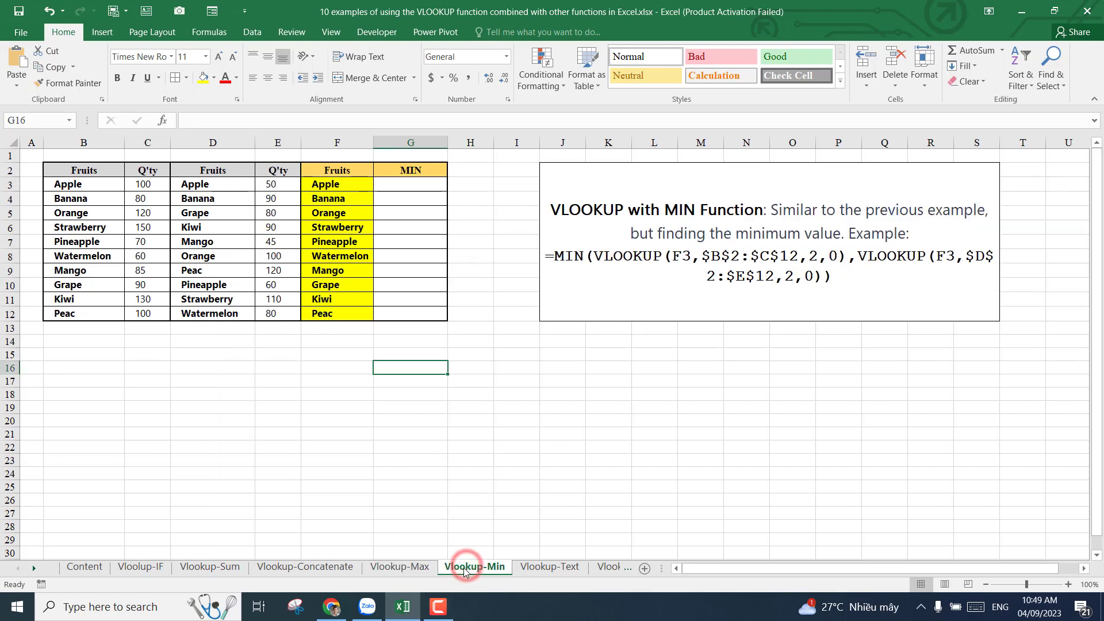
pyautogui.click(426, 421)
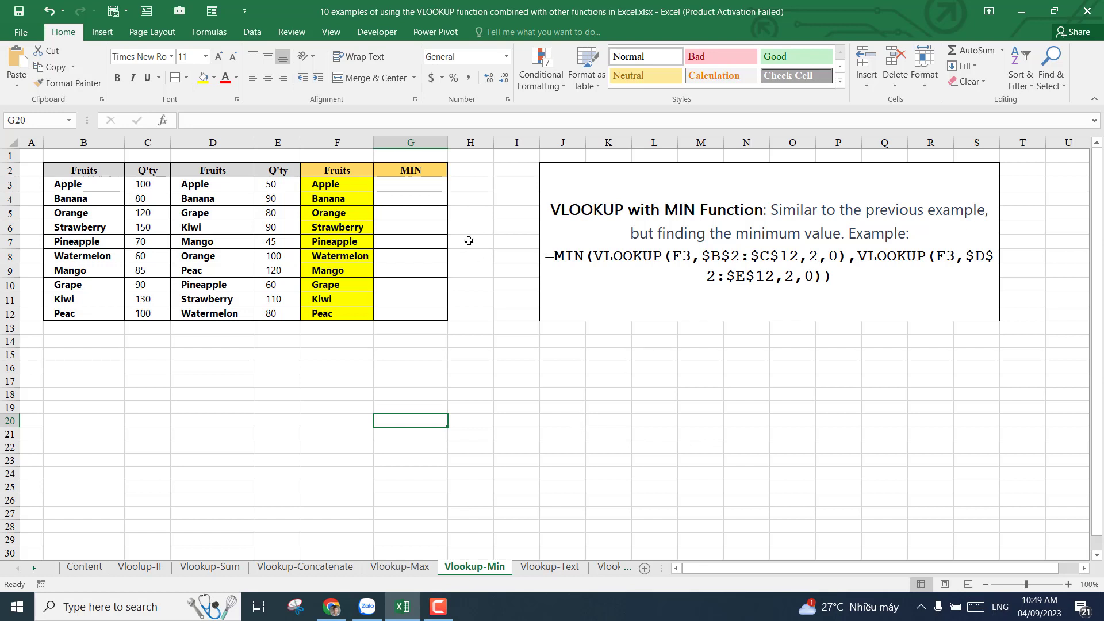
pyautogui.click(410, 186)
pyautogui.write('=m')
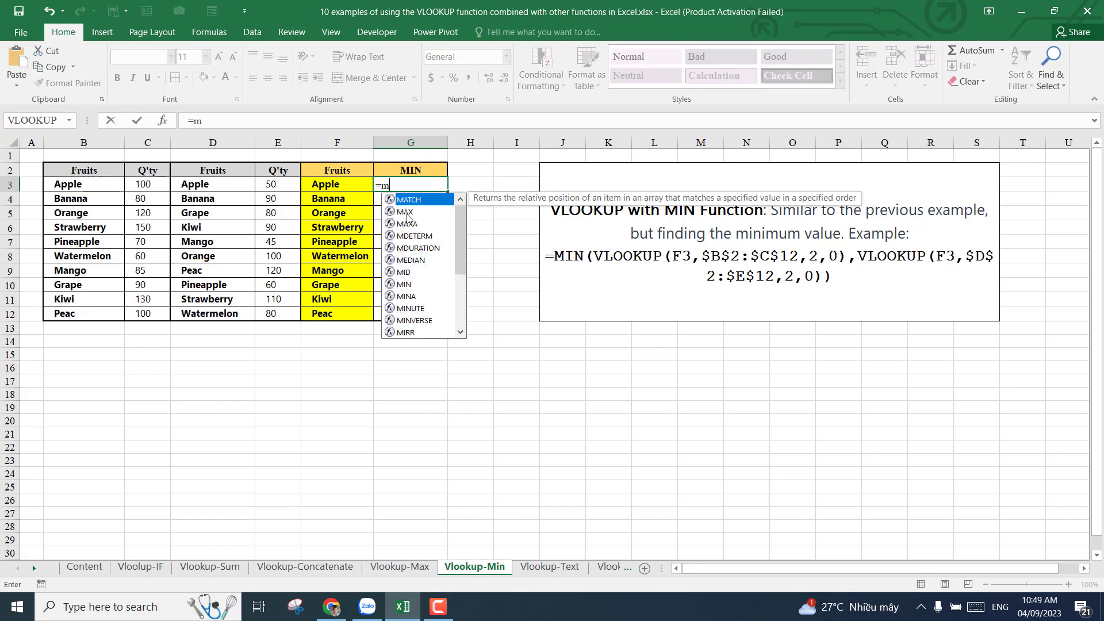
pyautogui.doubleClick(406, 213)
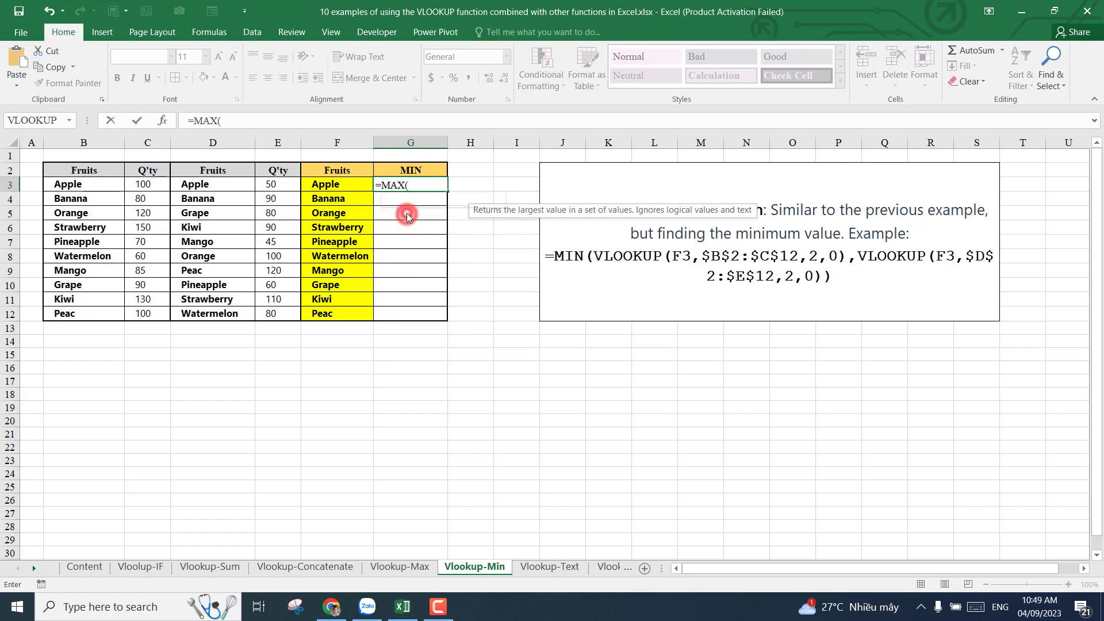
pyautogui.press('BackSpace')
pyautogui.press('BackSpace')
pyautogui.press('BackSpace')
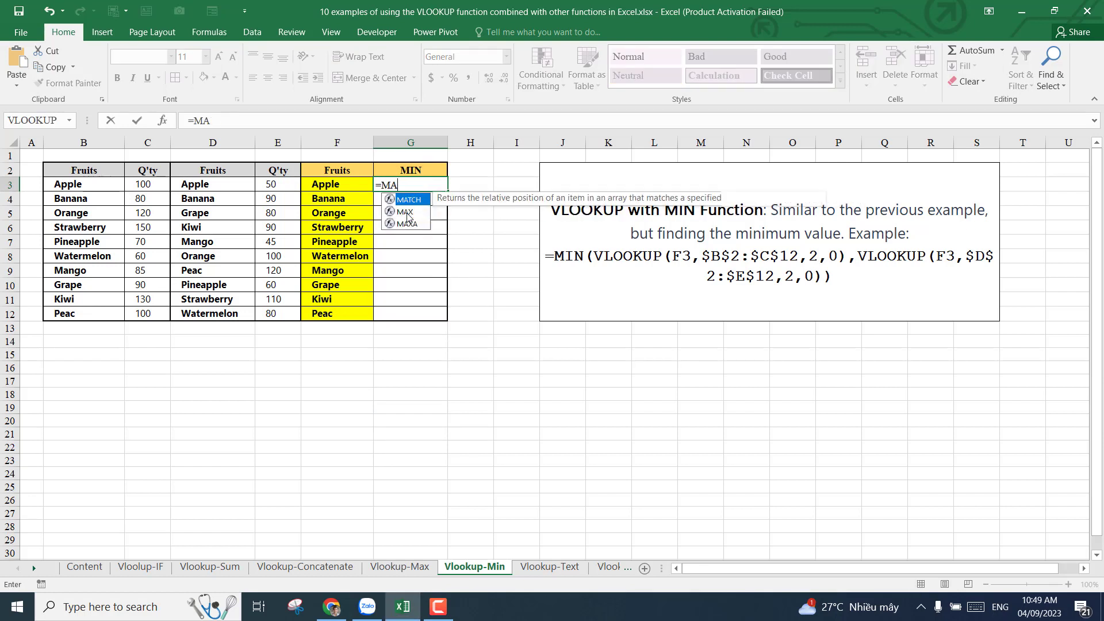
# Enter the MIN function in G3, open its arguments and nest a VLOOKUP as Number1 with lookup value F3
pyautogui.write('in')
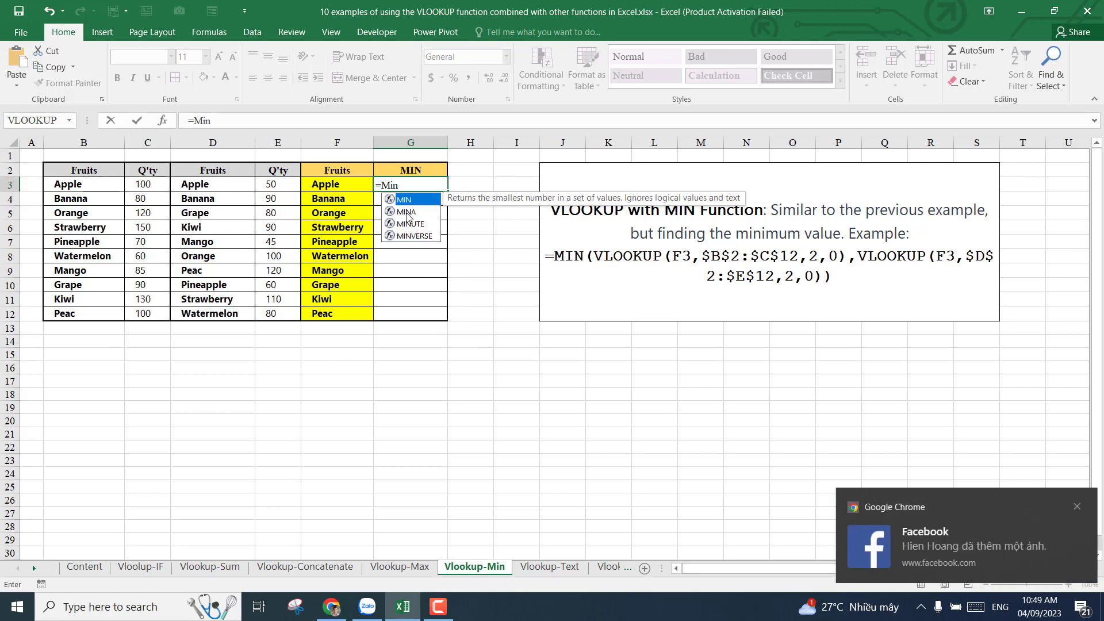
pyautogui.write('(')
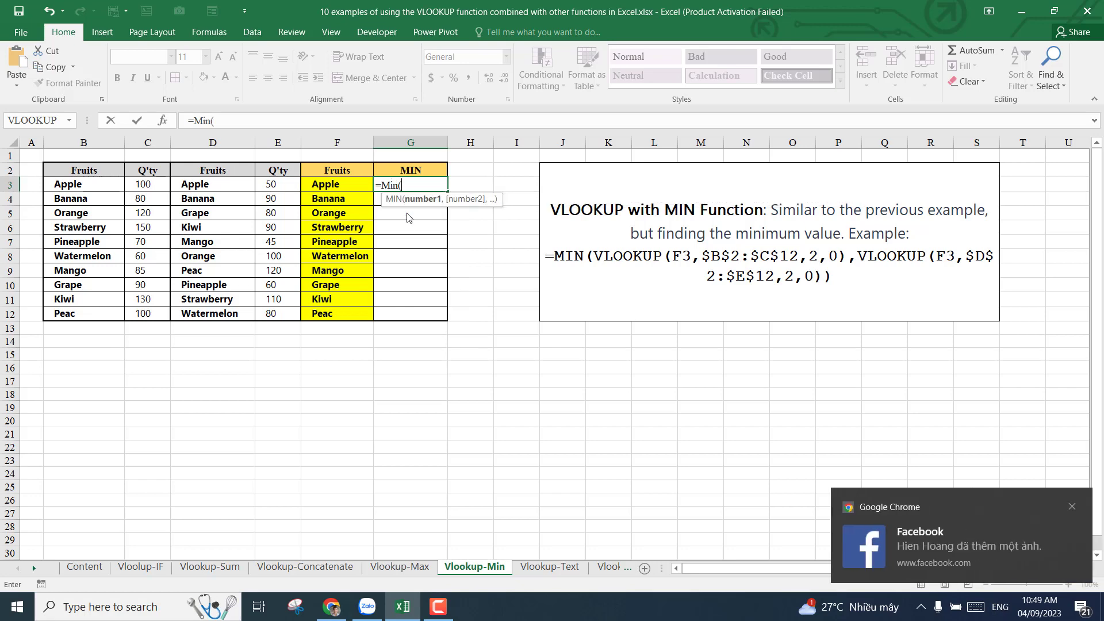
pyautogui.click(160, 122)
pyautogui.moveTo(491, 305); pyautogui.dragTo(469, 368)
pyautogui.click(68, 120)
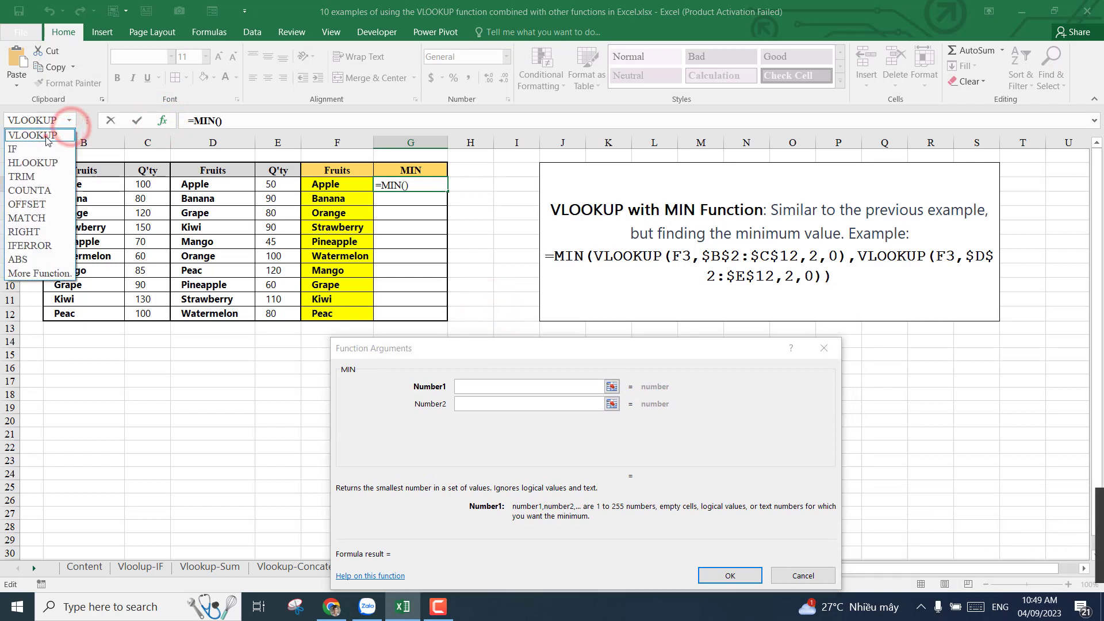
pyautogui.click(46, 136)
pyautogui.click(333, 185)
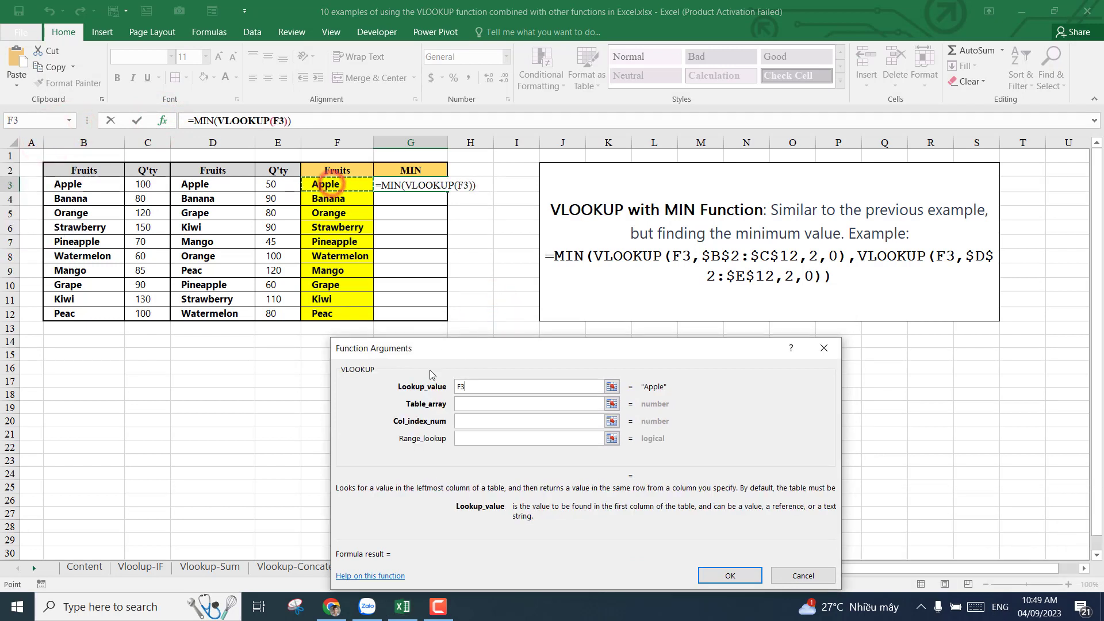
# Complete the first VLOOKUP with table array $B$2:$C$12, column index 2 and range lookup 0
pyautogui.click(469, 403)
pyautogui.moveTo(84, 171); pyautogui.dragTo(128, 309)
pyautogui.press('F4')
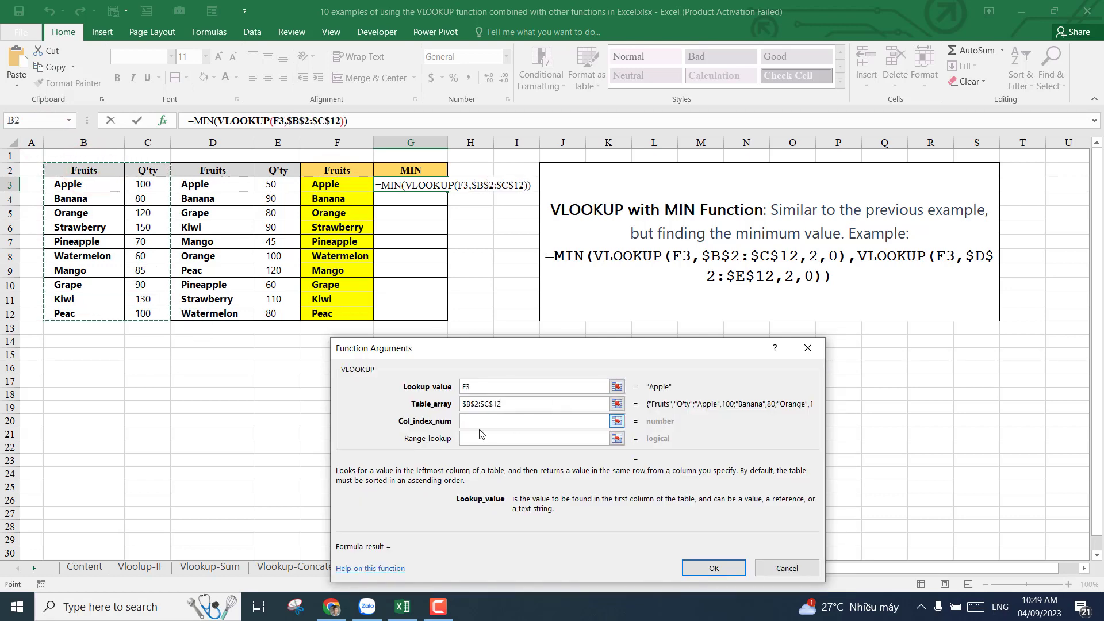
pyautogui.click(492, 421)
pyautogui.write('2')
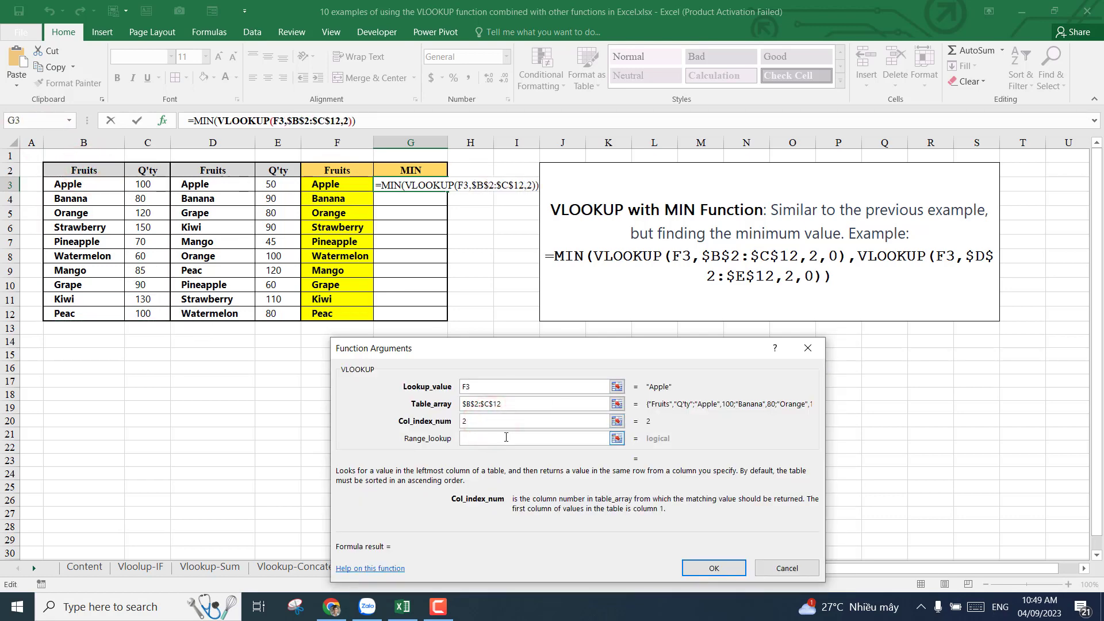
pyautogui.click(505, 438)
pyautogui.write('0')
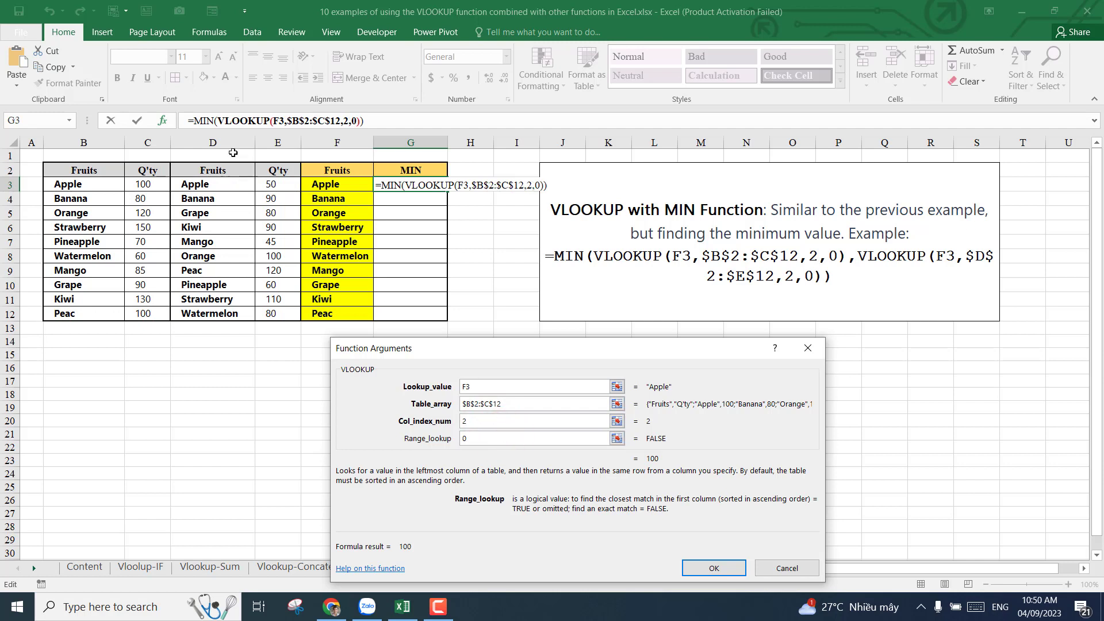
# Return to the MIN arguments and nest a second VLOOKUP as Number2 with F3 as its lookup value
pyautogui.click(200, 120)
pyautogui.click(488, 404)
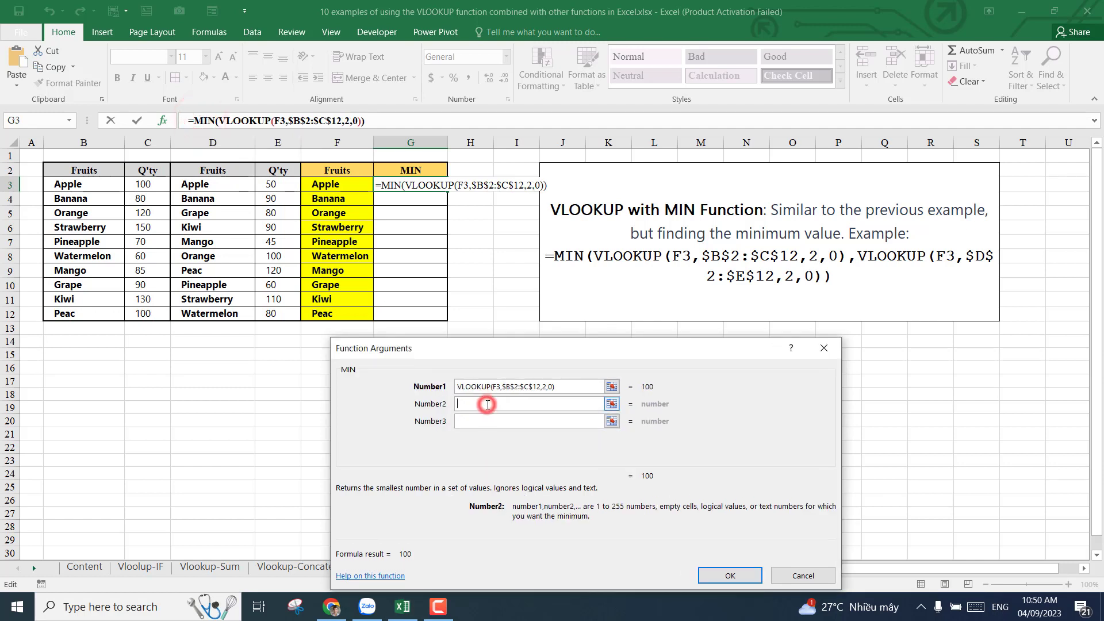
pyautogui.click(69, 120)
pyautogui.click(45, 136)
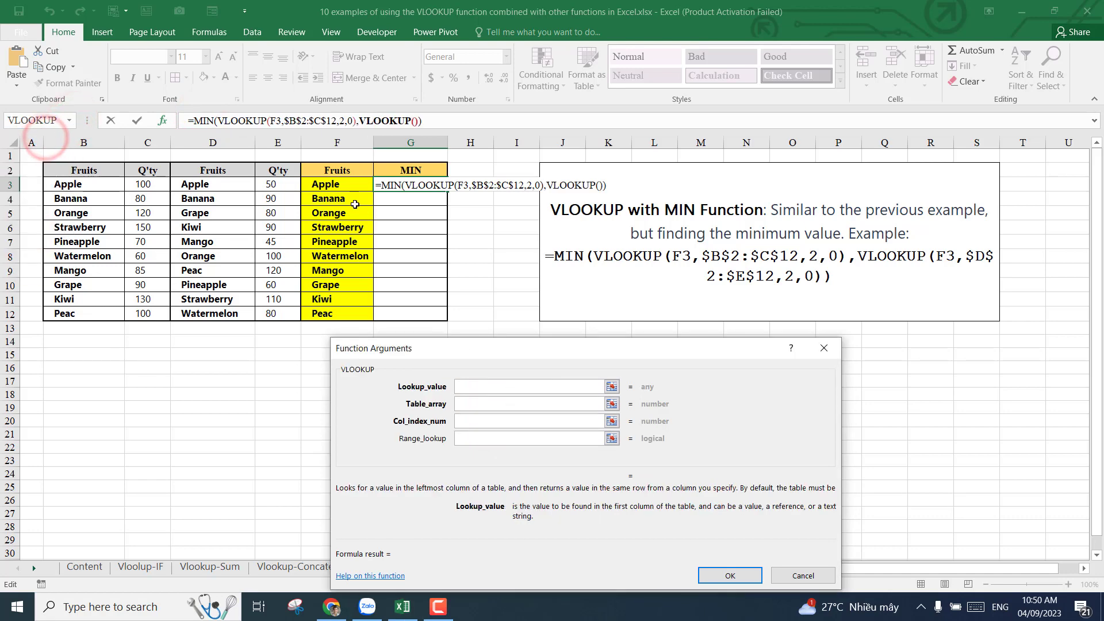
pyautogui.click(345, 185)
# Set the second VLOOKUP's table array to $D$2:$E$12, column index to 2 and range lookup to 0, and confirm the MIN formula
pyautogui.click(481, 403)
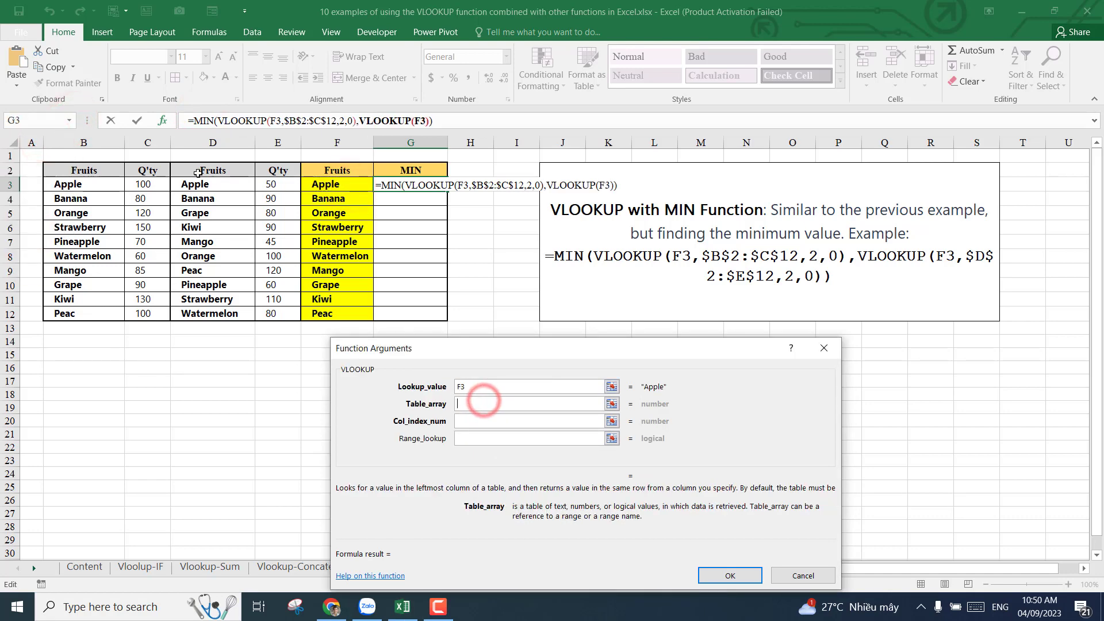
pyautogui.moveTo(197, 172); pyautogui.dragTo(275, 314)
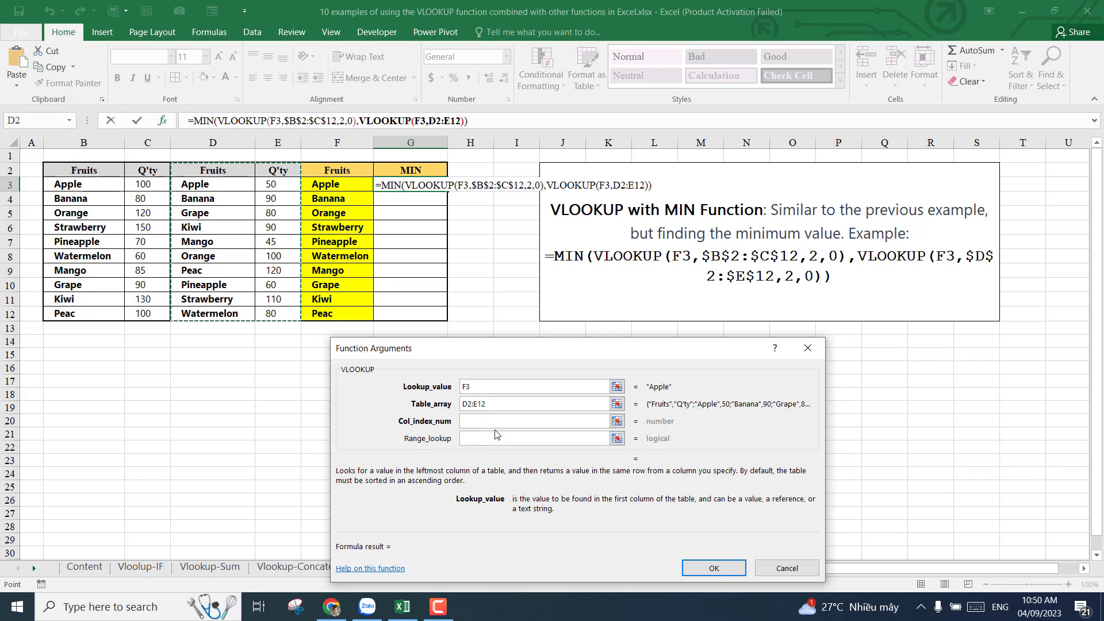
pyautogui.press('F4')
pyautogui.click(493, 425)
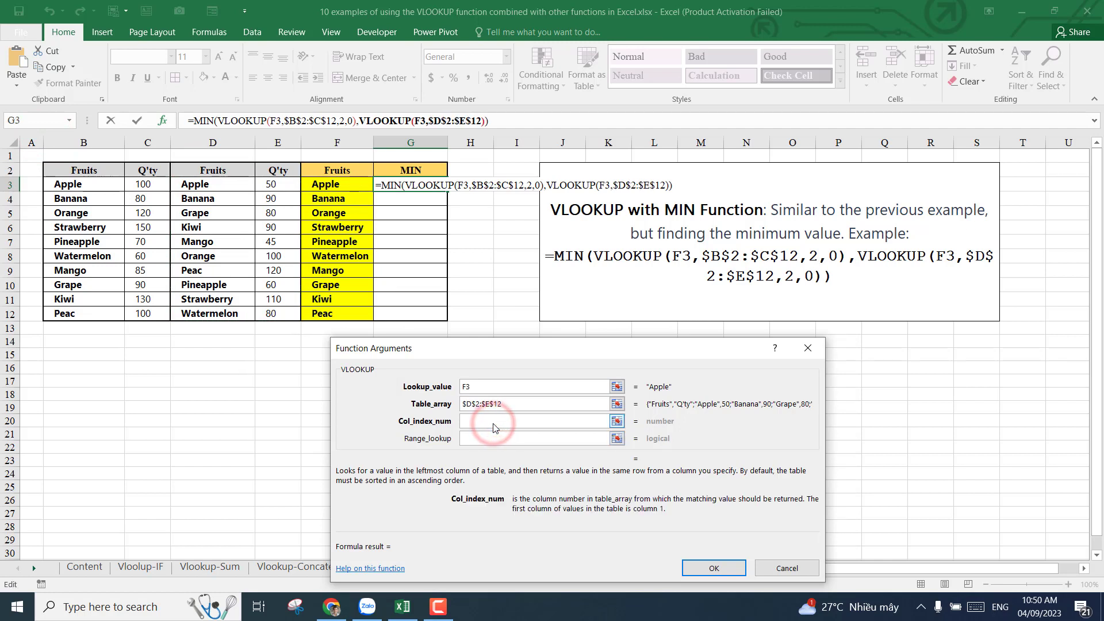
pyautogui.click(494, 436)
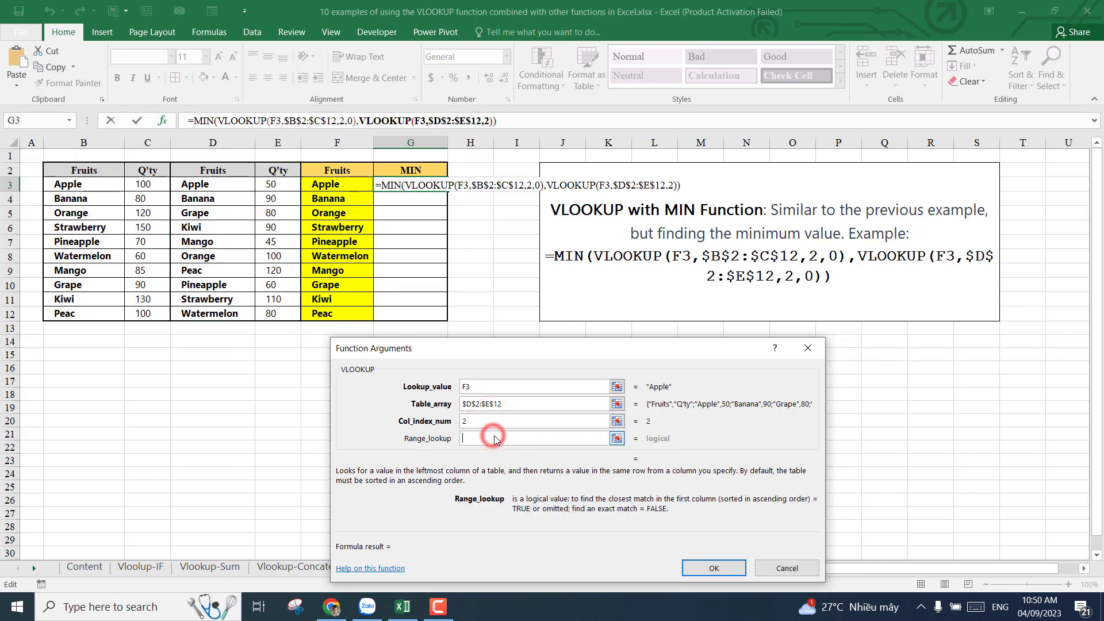
pyautogui.write('0')
pyautogui.press('Return')
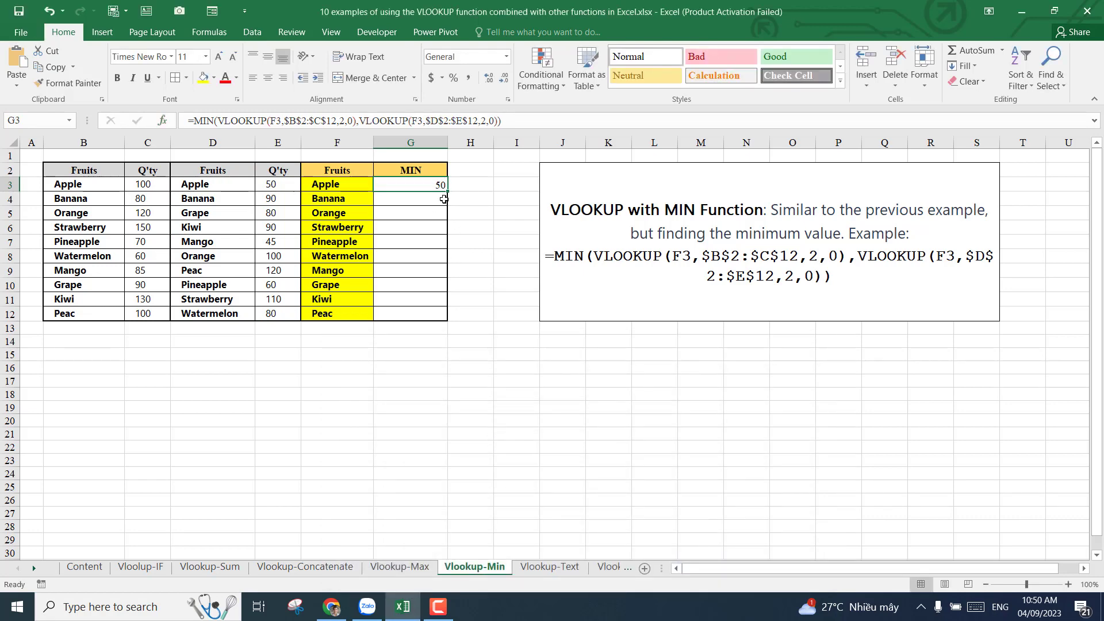
# Fill the G3 formula down column G to G12 and check the formulas in the MIN column
pyautogui.doubleClick(448, 193)
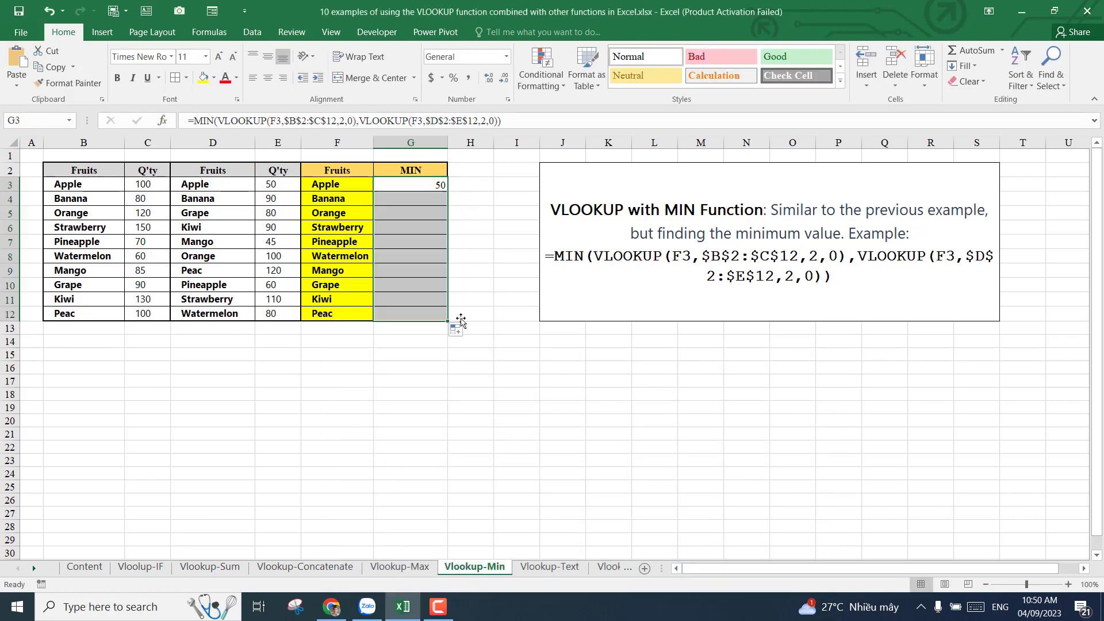
pyautogui.click(495, 374)
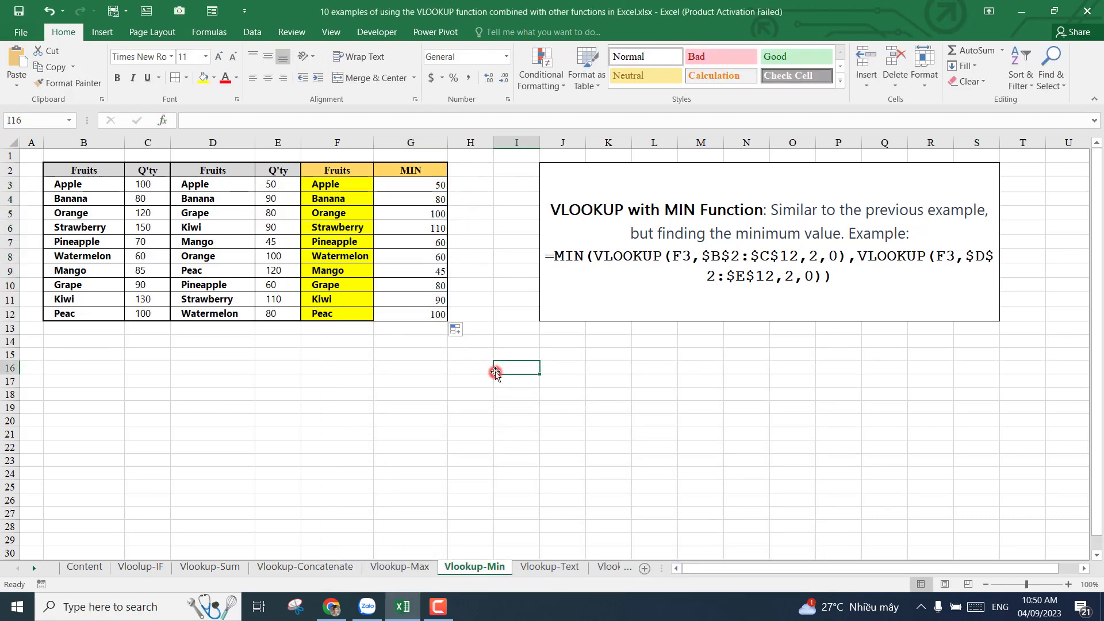
pyautogui.click(418, 186)
pyautogui.click(425, 197)
pyautogui.click(416, 226)
pyautogui.click(416, 246)
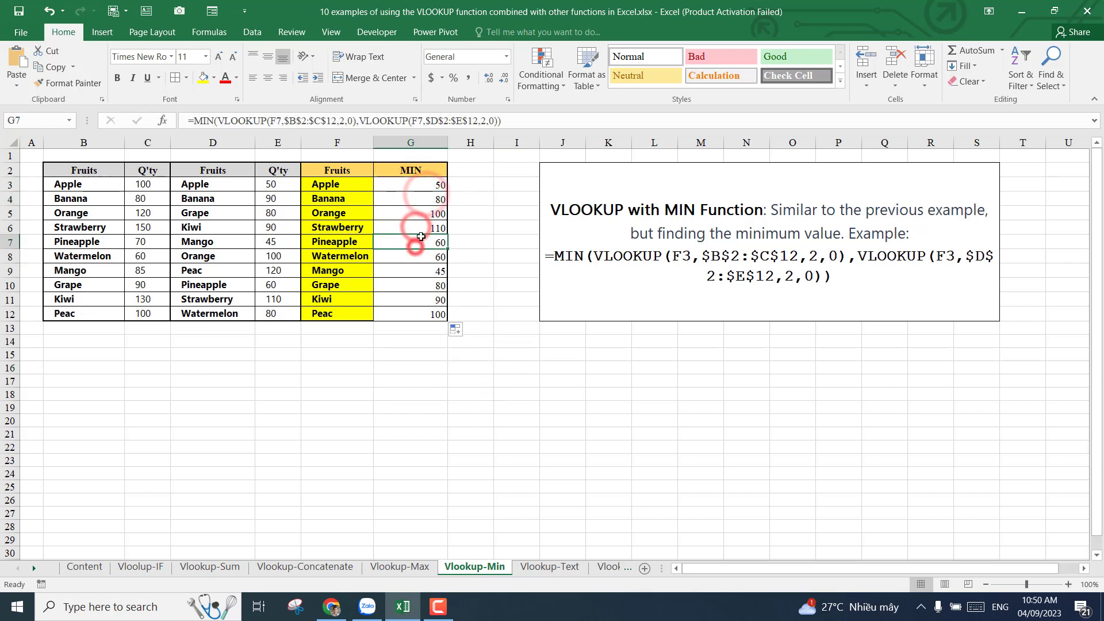
# Compare Apple's MIN result in G3 with its two source quantities in C3 and E3
pyautogui.click(416, 188)
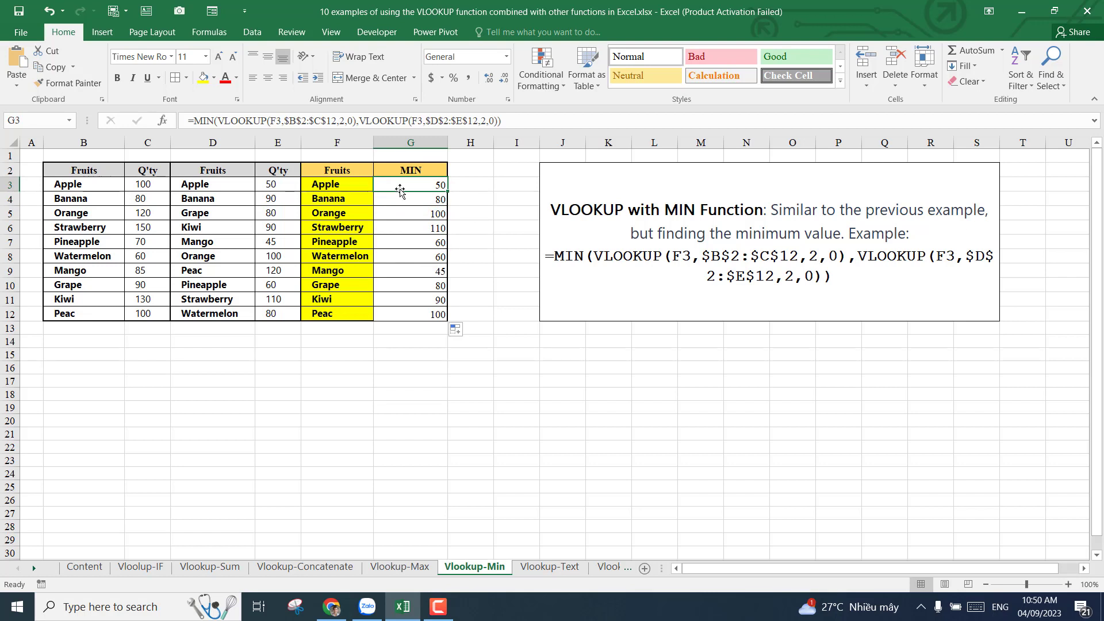
pyautogui.click(332, 184)
pyautogui.click(419, 185)
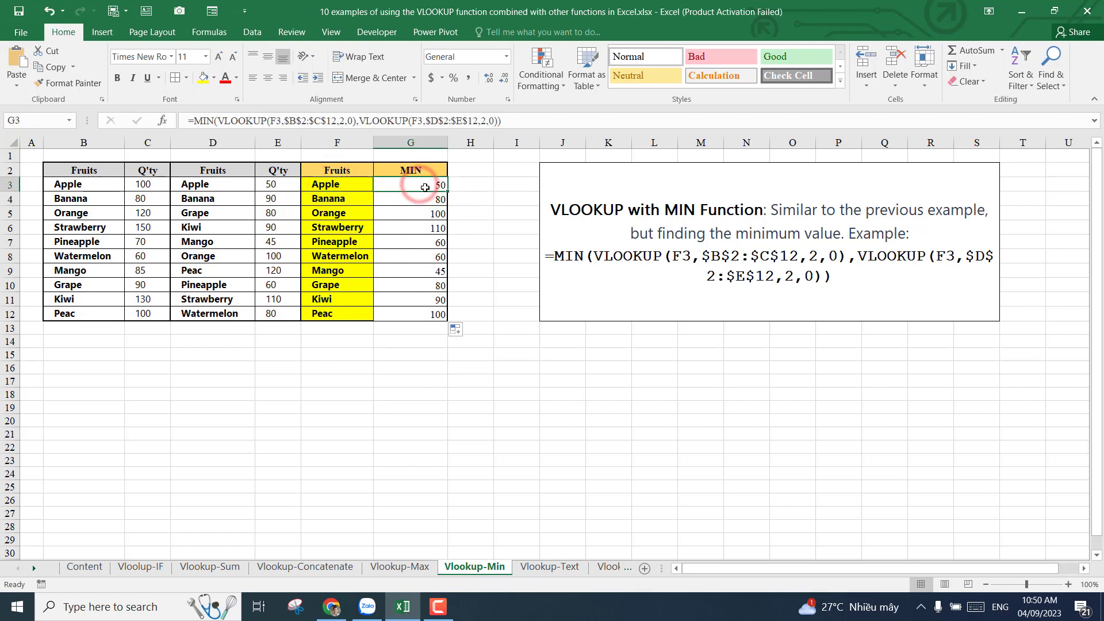
pyautogui.click(276, 184)
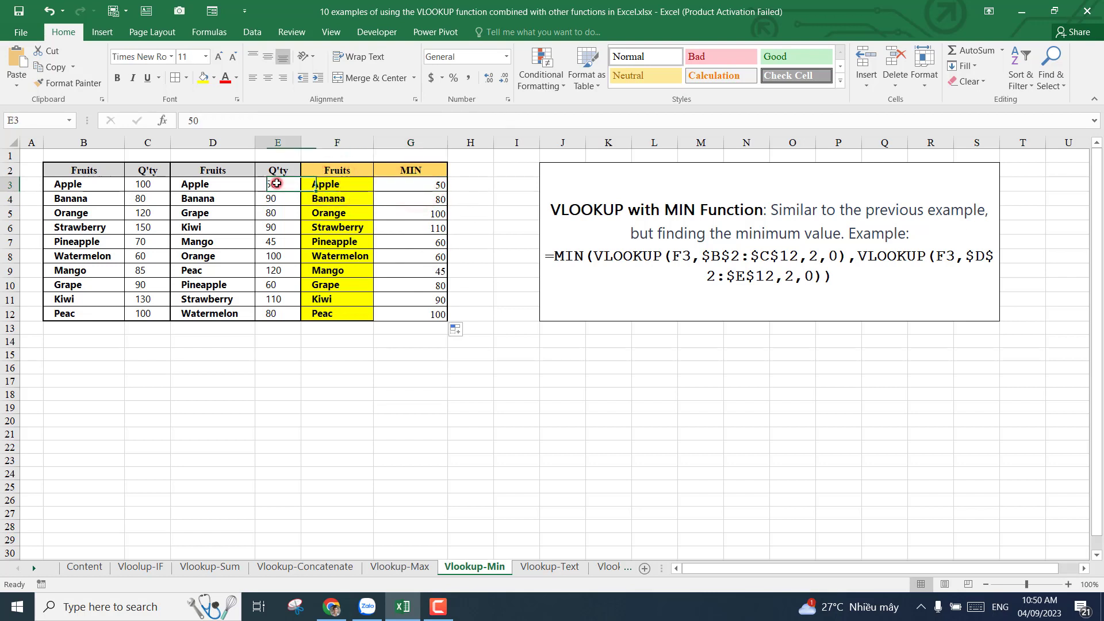
pyautogui.click(134, 185)
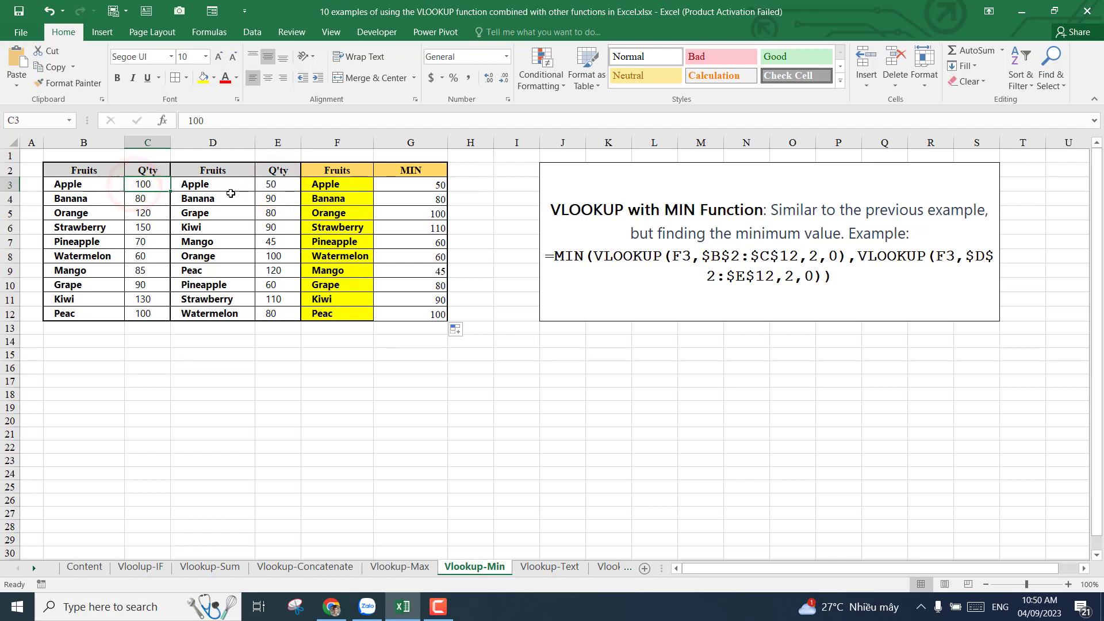
pyautogui.click(284, 186)
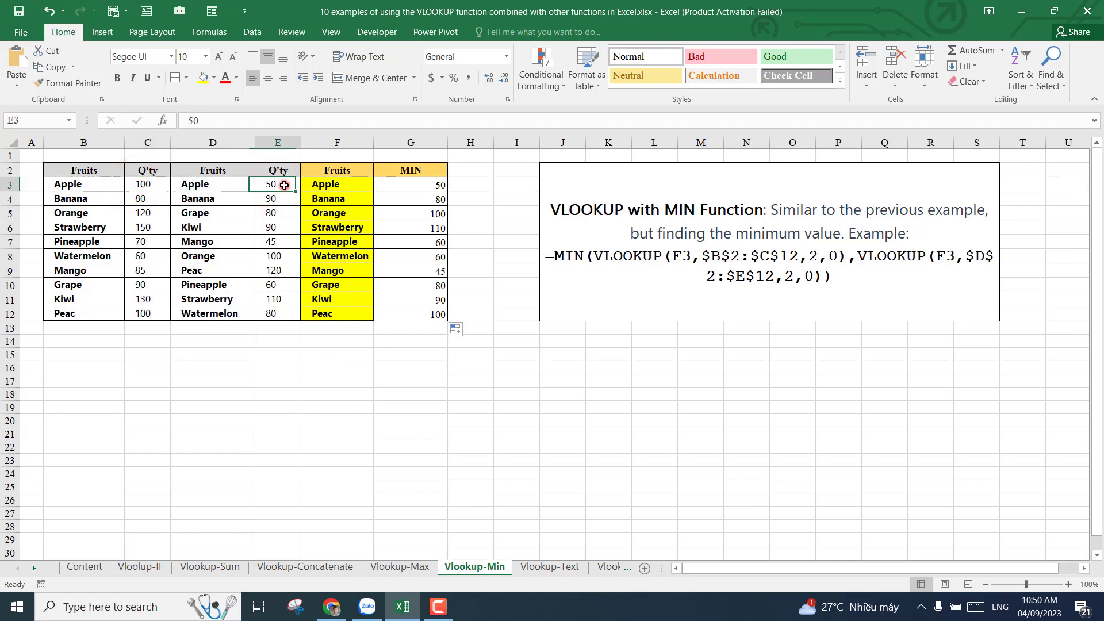
# Compare Banana's MIN result with its two source quantities in C4 and E4
pyautogui.click(430, 208)
pyautogui.click(142, 197)
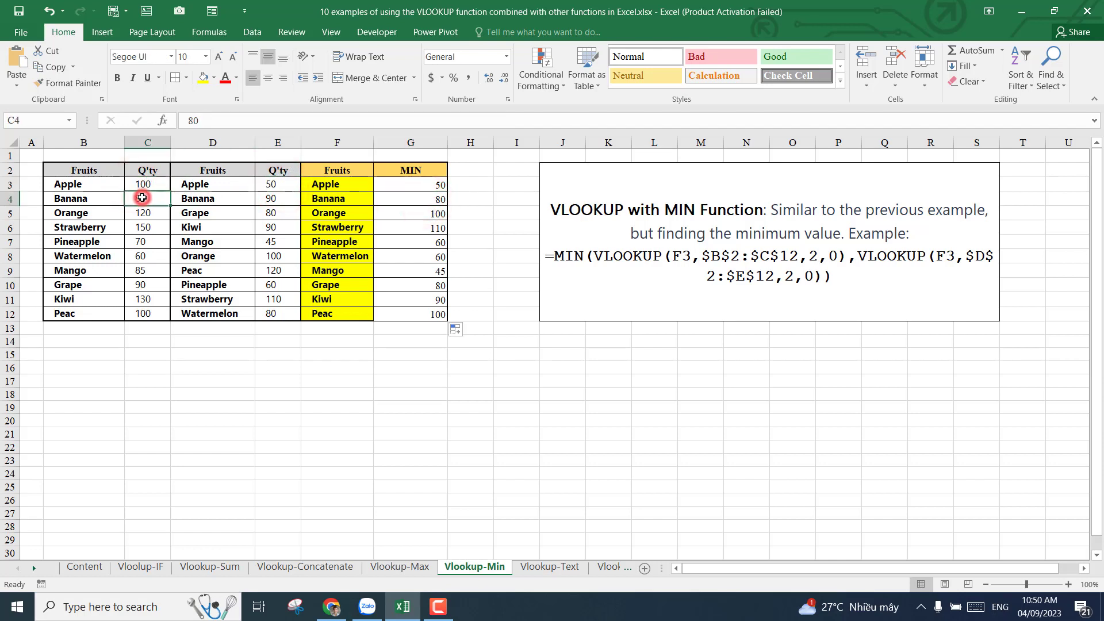
pyautogui.click(266, 198)
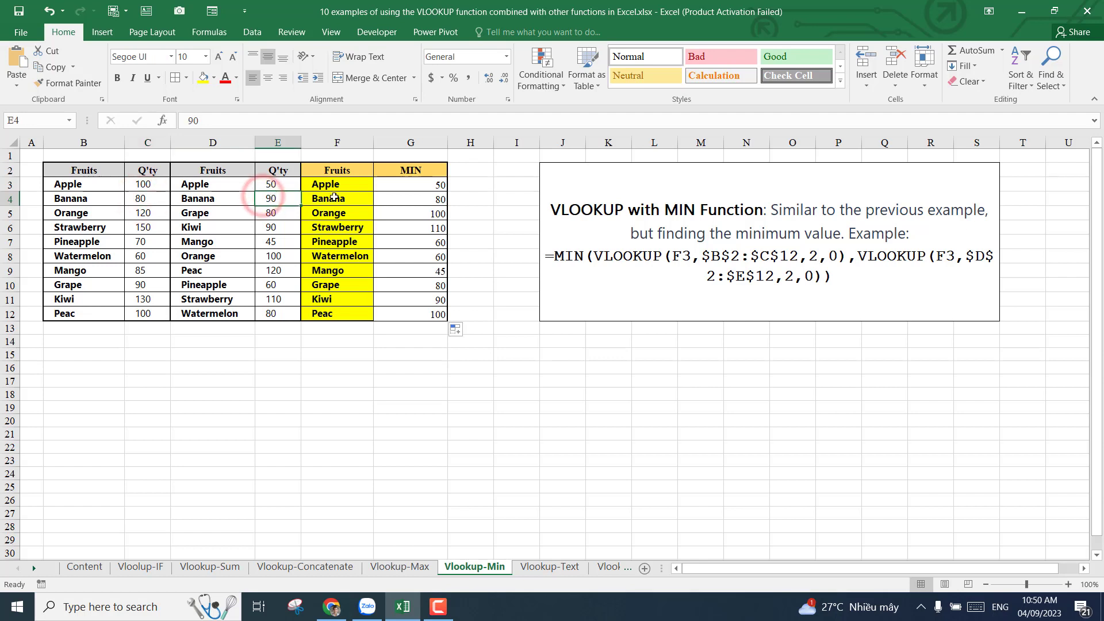
# Compare Orange's MIN result in G5 with its two source quantities in C5 and E8
pyautogui.click(416, 199)
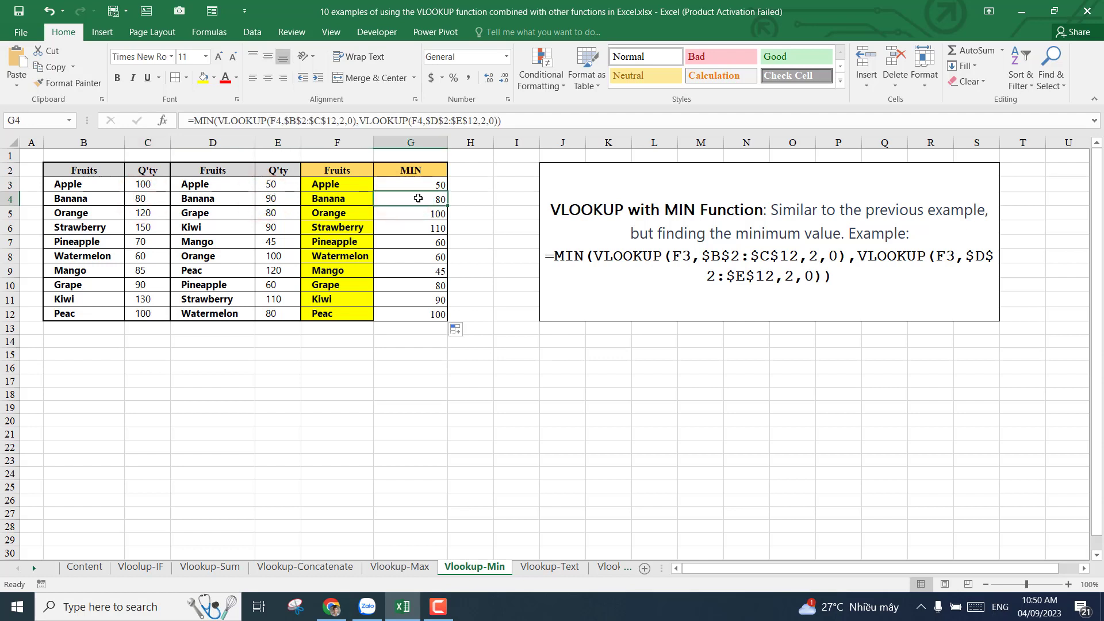
pyautogui.click(426, 214)
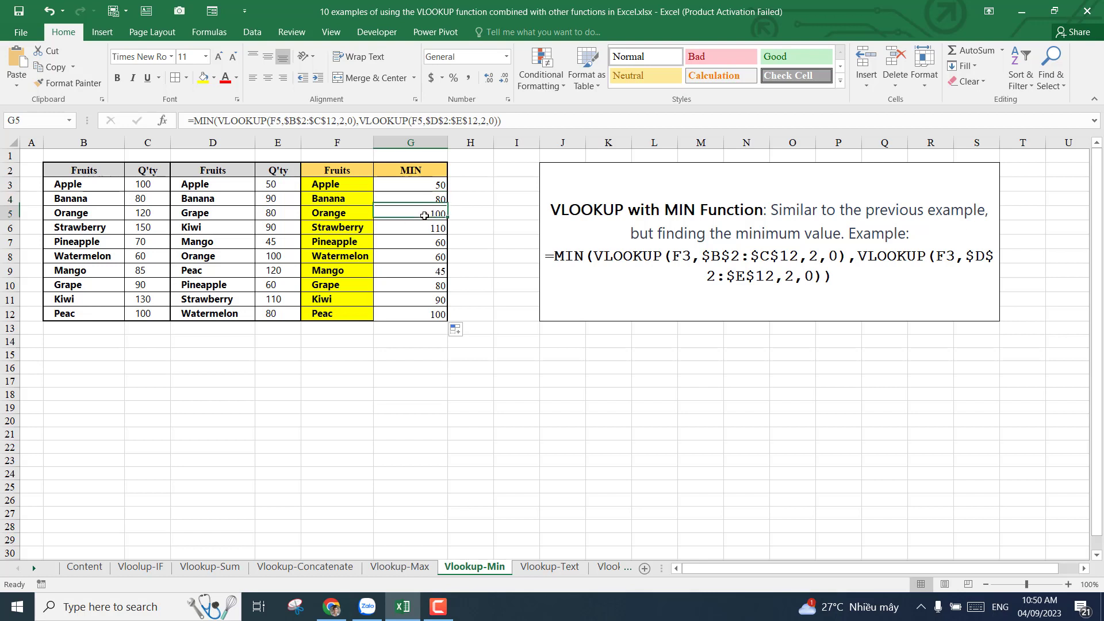
pyautogui.click(141, 215)
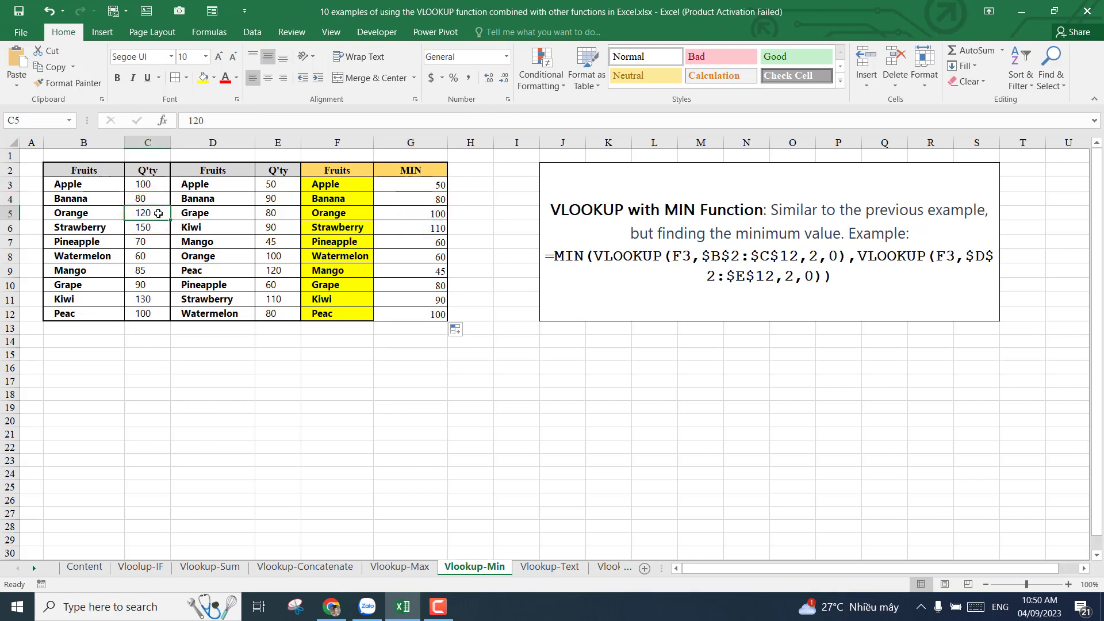
pyautogui.click(273, 255)
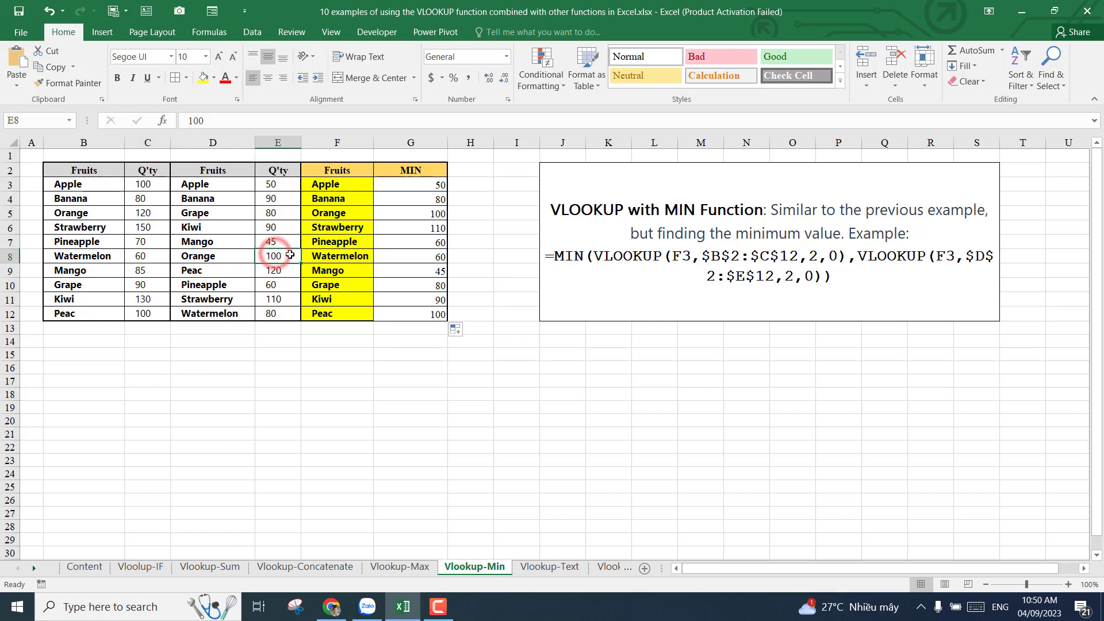
pyautogui.click(428, 215)
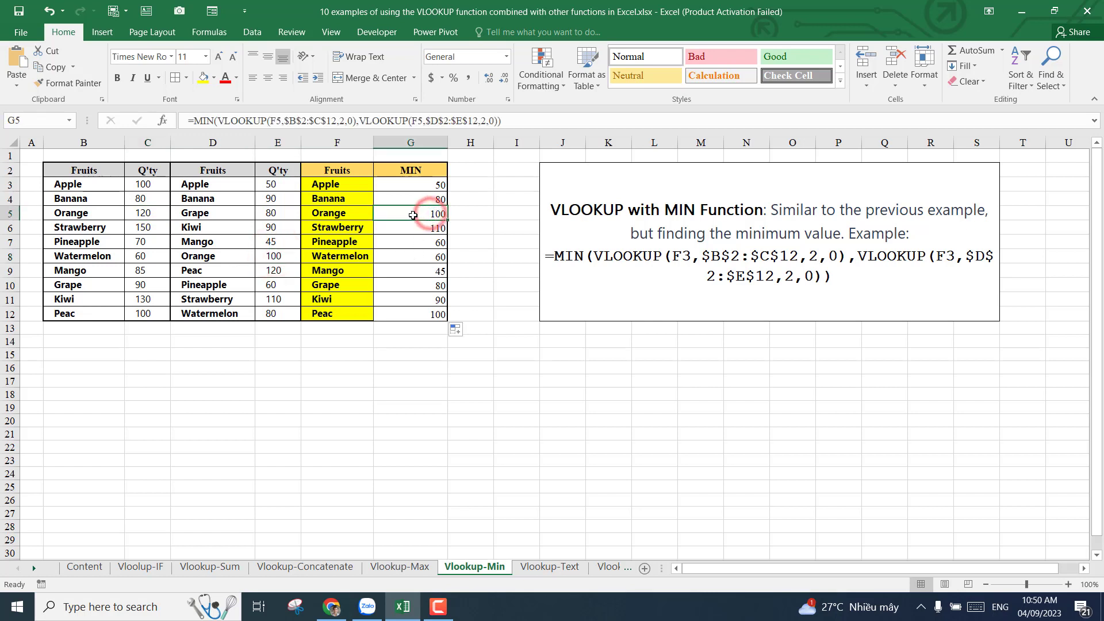
pyautogui.click(400, 240)
pyautogui.click(408, 378)
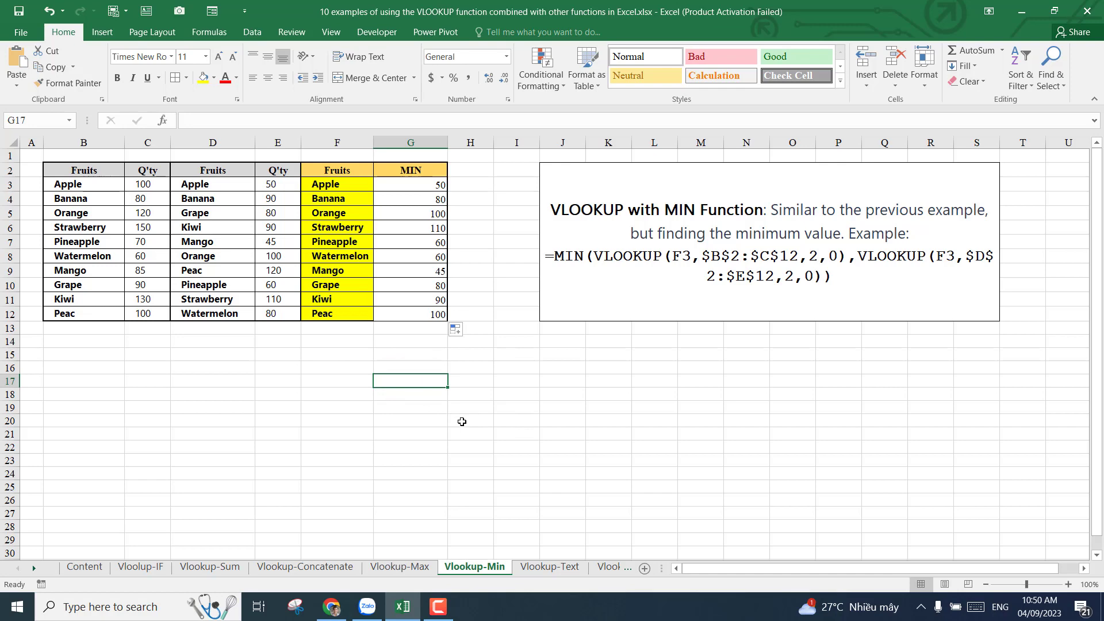
# On the Vlookup-Text sheet, enter the format note dd-mmm-yyyy in F1 above the second table's Date header
pyautogui.click(539, 570)
pyautogui.click(537, 460)
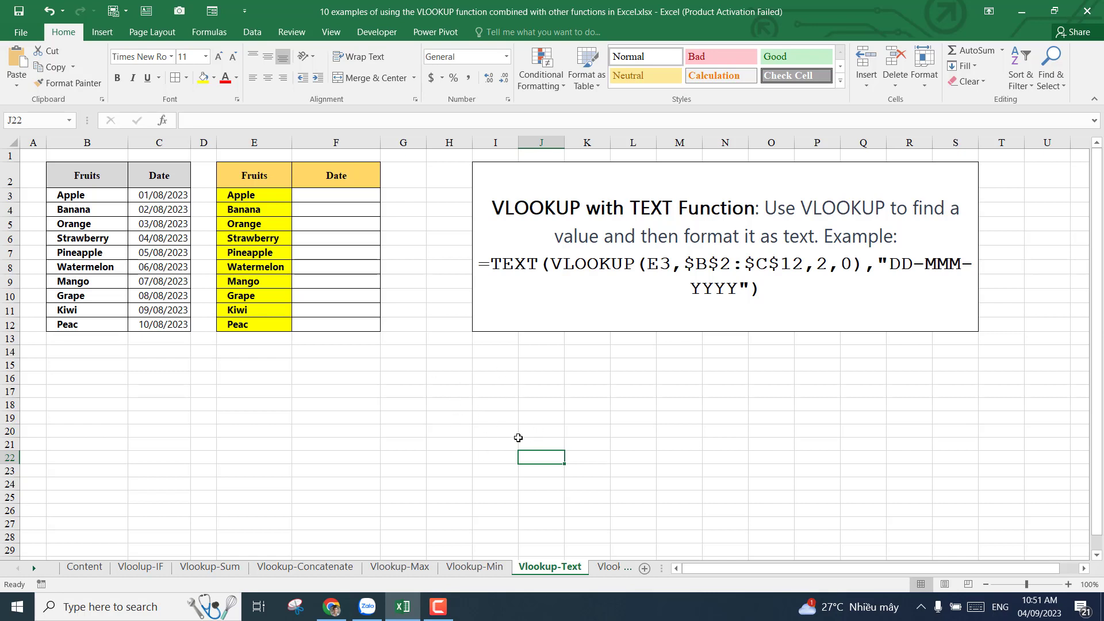
pyautogui.click(341, 196)
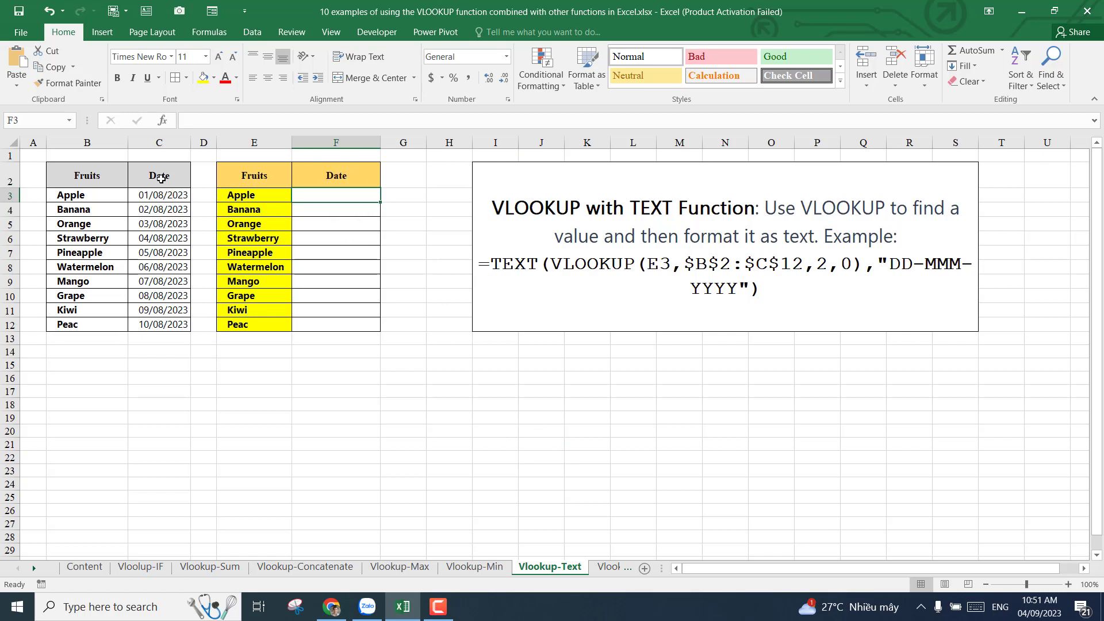
pyautogui.click(343, 179)
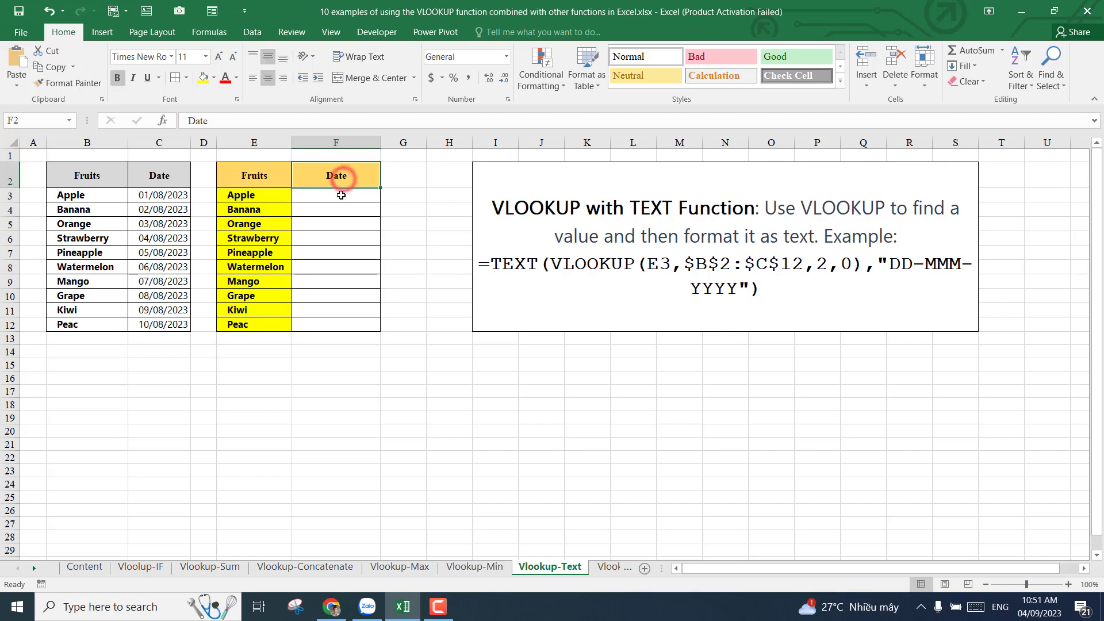
pyautogui.click(336, 158)
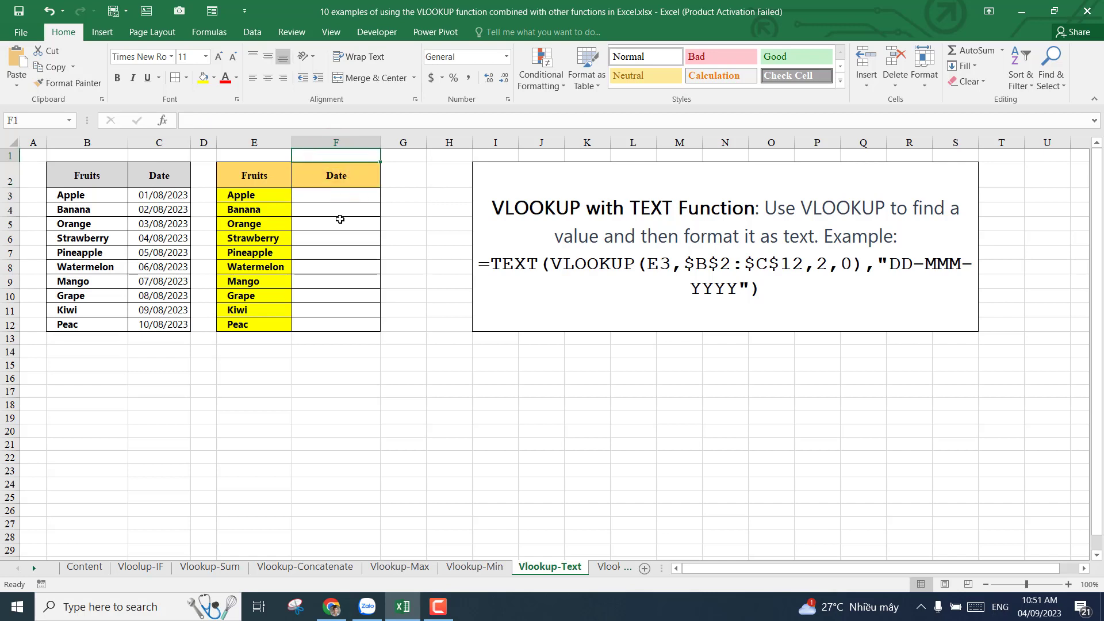
pyautogui.write('đ')
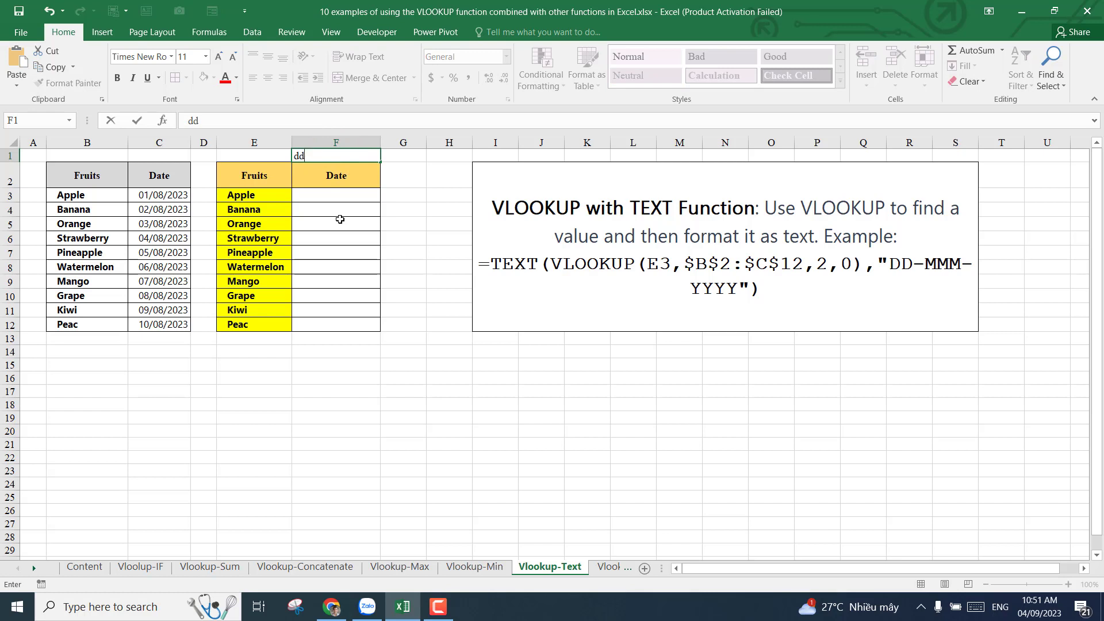
pyautogui.write('mmm-yyyy')
pyautogui.press('Return')
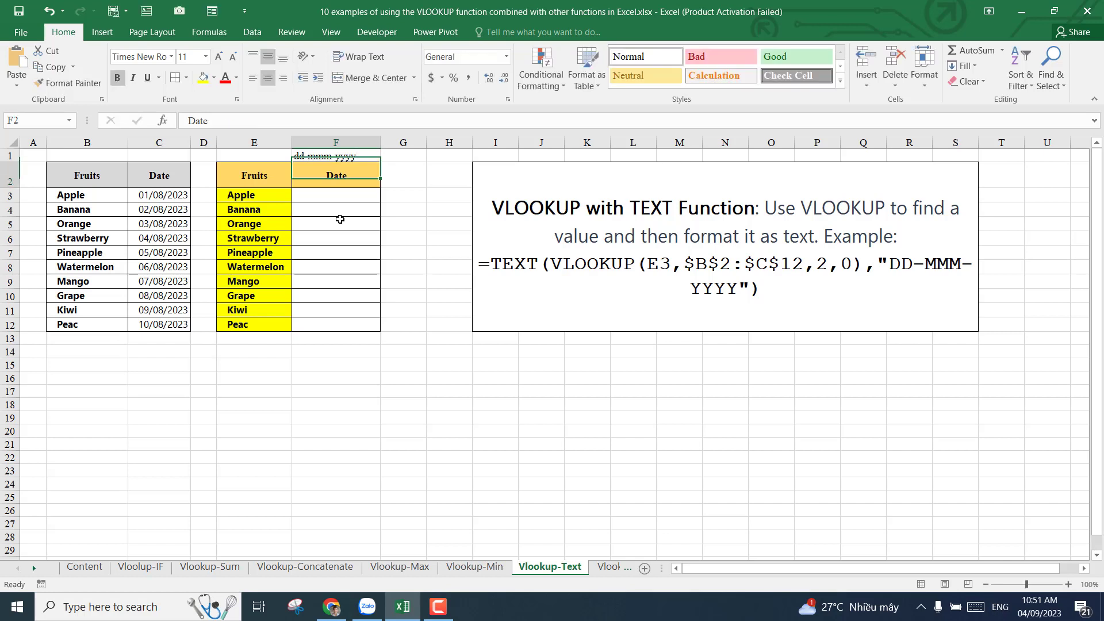
# Start a TEXT formula in F3 with the function arguments dialog and nest a VLOOKUP as its value argument
pyautogui.click(335, 196)
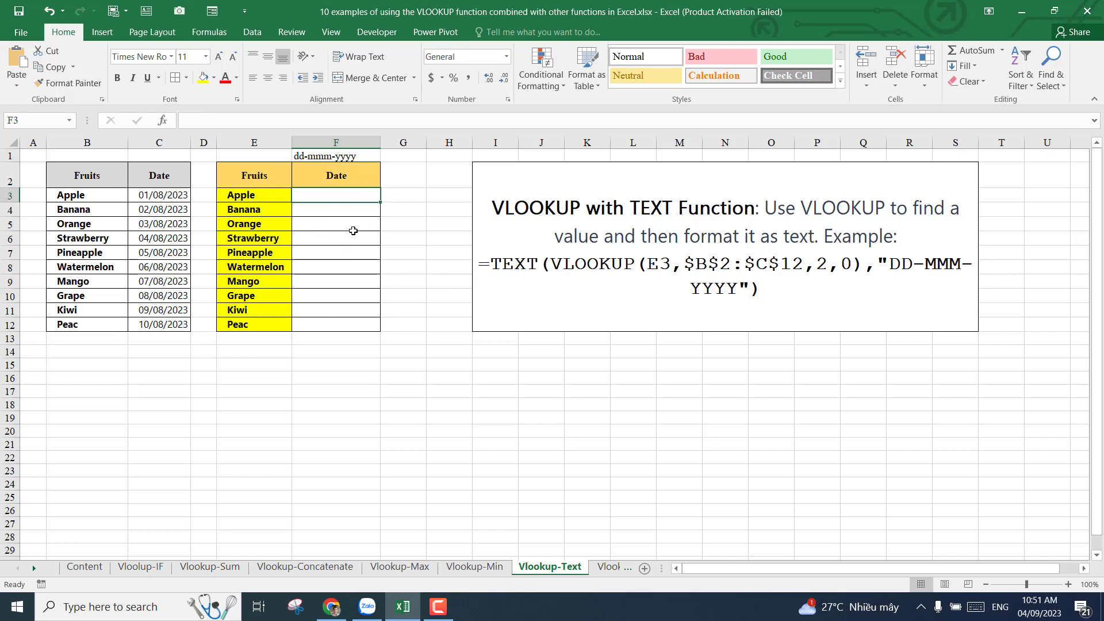
pyautogui.write('=')
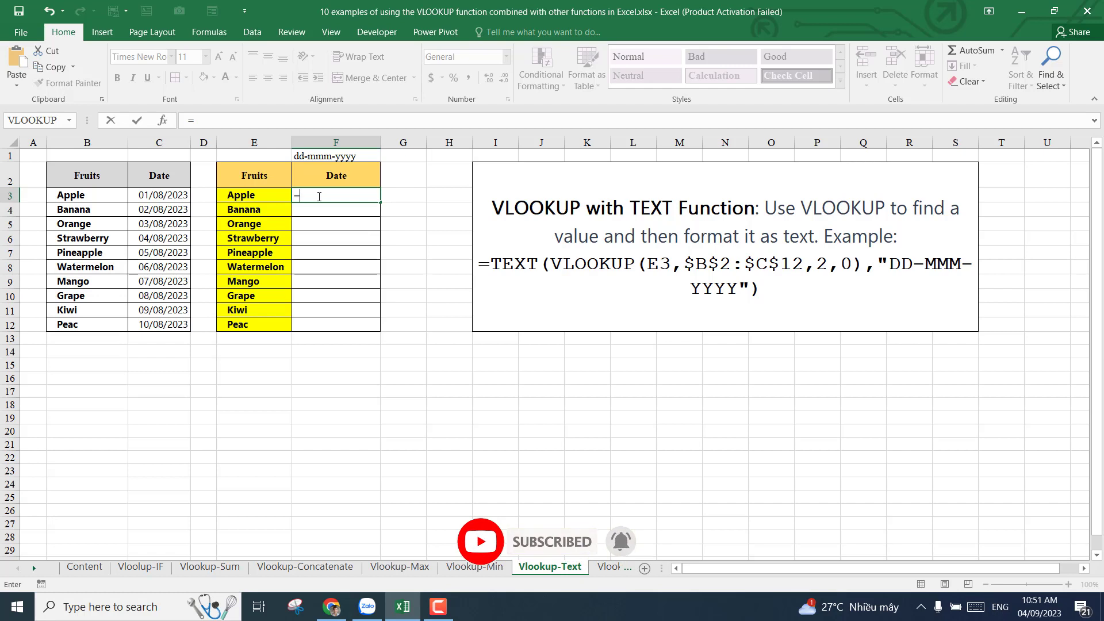
pyautogui.write('tê')
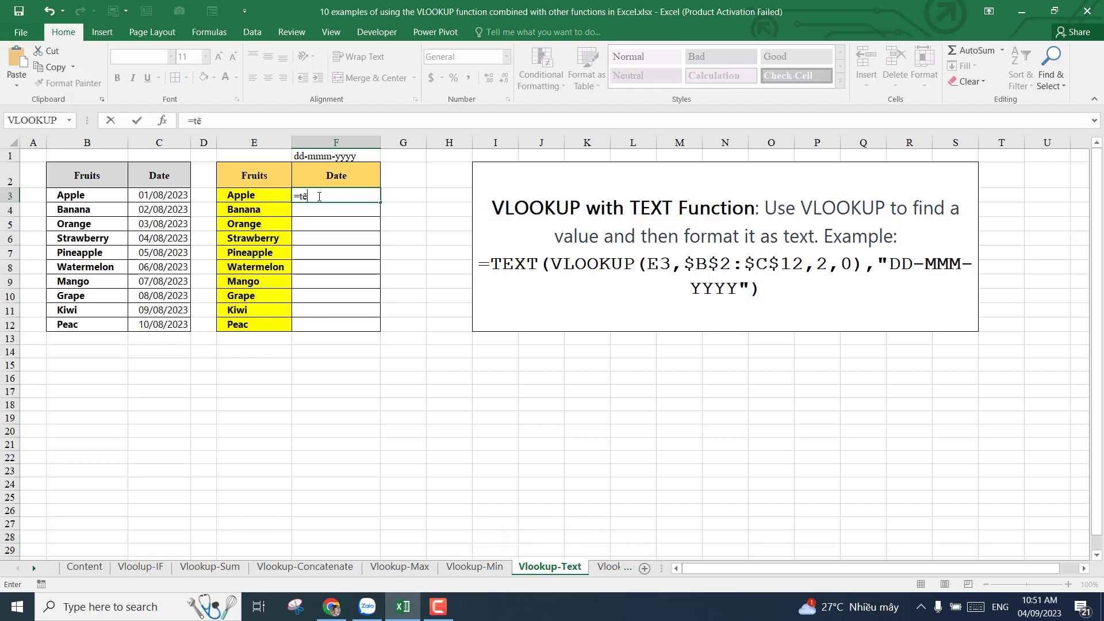
pyautogui.write('x')
pyautogui.doubleClick(321, 212)
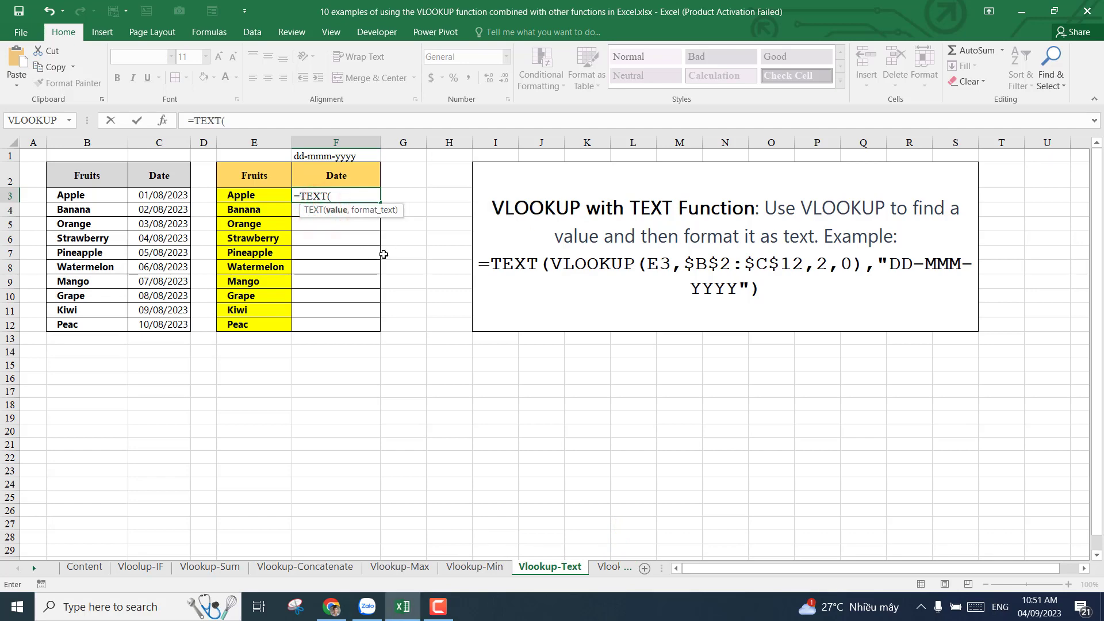
pyautogui.click(163, 120)
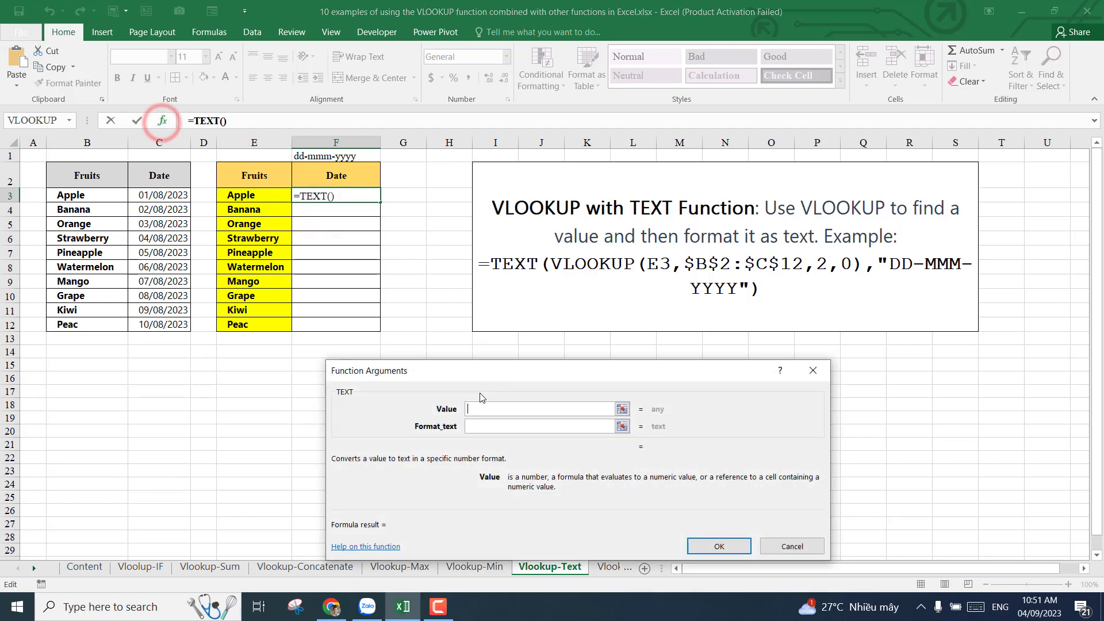
pyautogui.moveTo(465, 367); pyautogui.dragTo(459, 367)
pyautogui.click(432, 407)
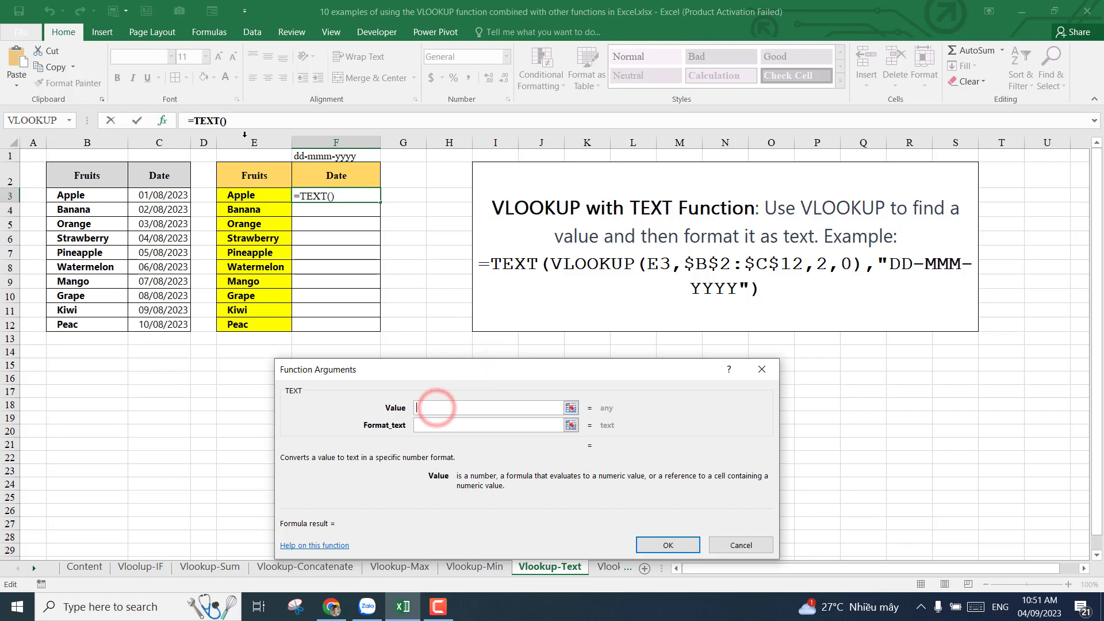
pyautogui.click(69, 120)
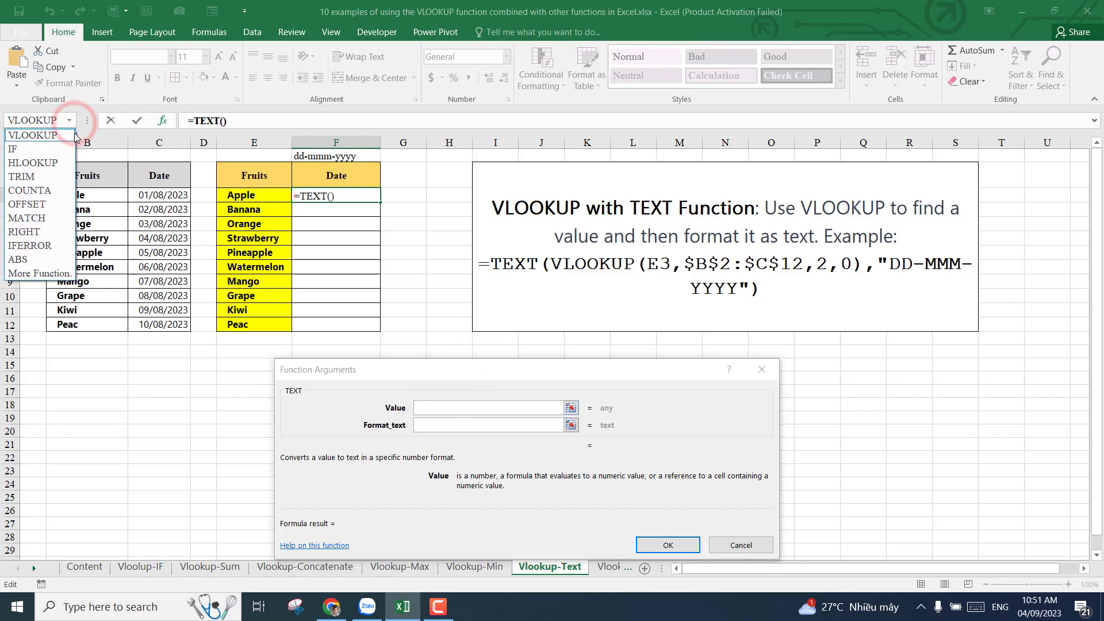
pyautogui.click(74, 138)
pyautogui.moveTo(430, 373); pyautogui.dragTo(429, 365)
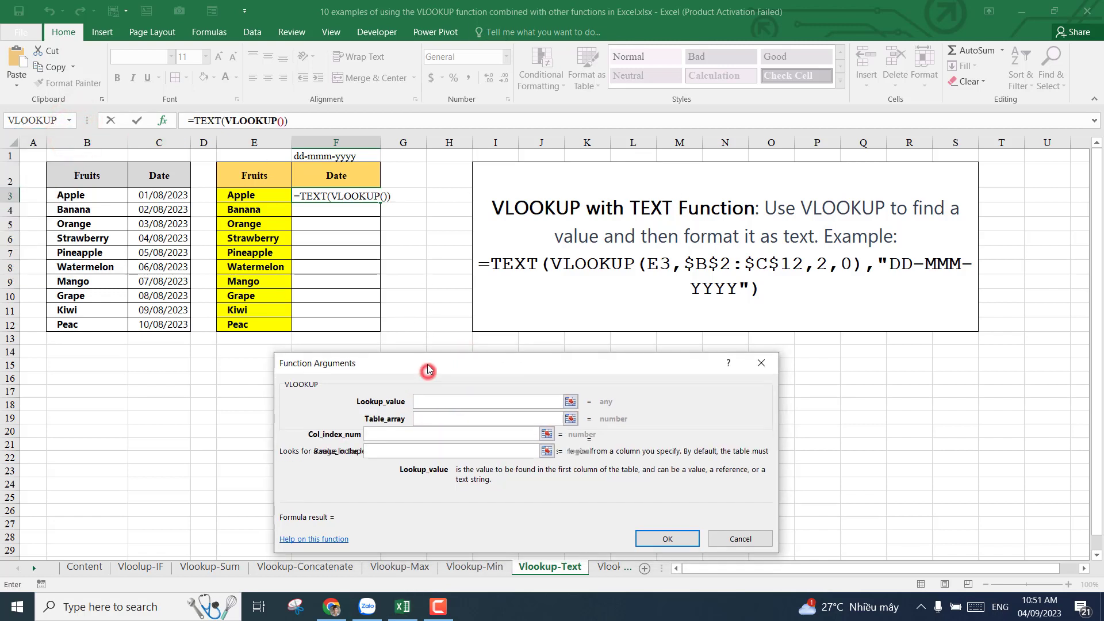
# Set the nested VLOOKUP's lookup value to E3, table array to $B$2:$C$12, column index to 2 and range lookup to 0
pyautogui.click(263, 199)
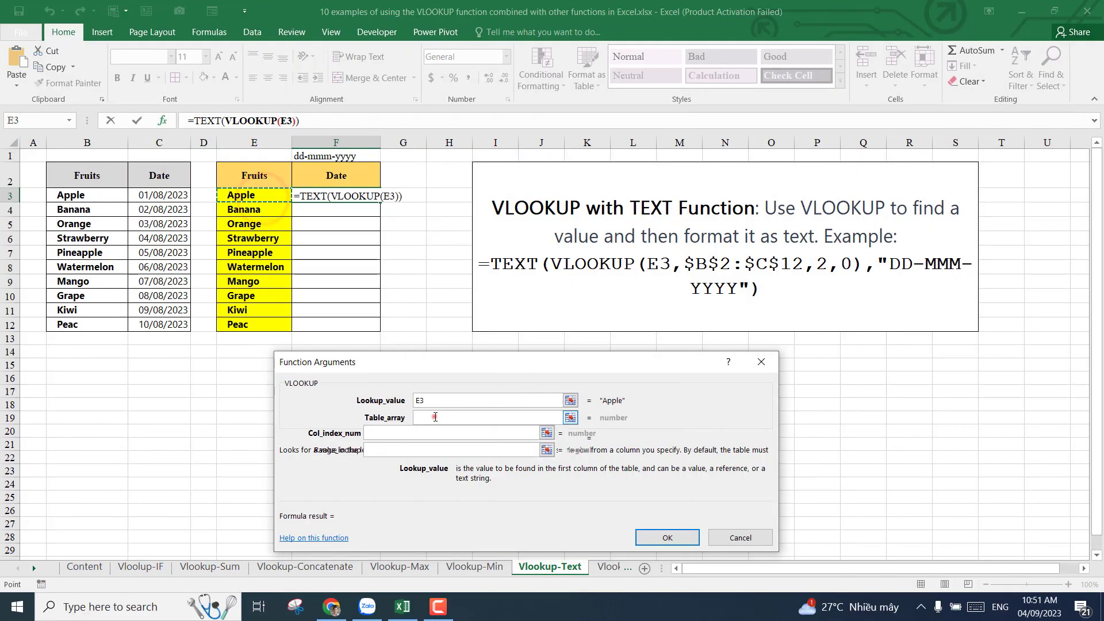
pyautogui.click(435, 417)
pyautogui.click(83, 183)
pyautogui.moveTo(102, 201); pyautogui.dragTo(167, 326)
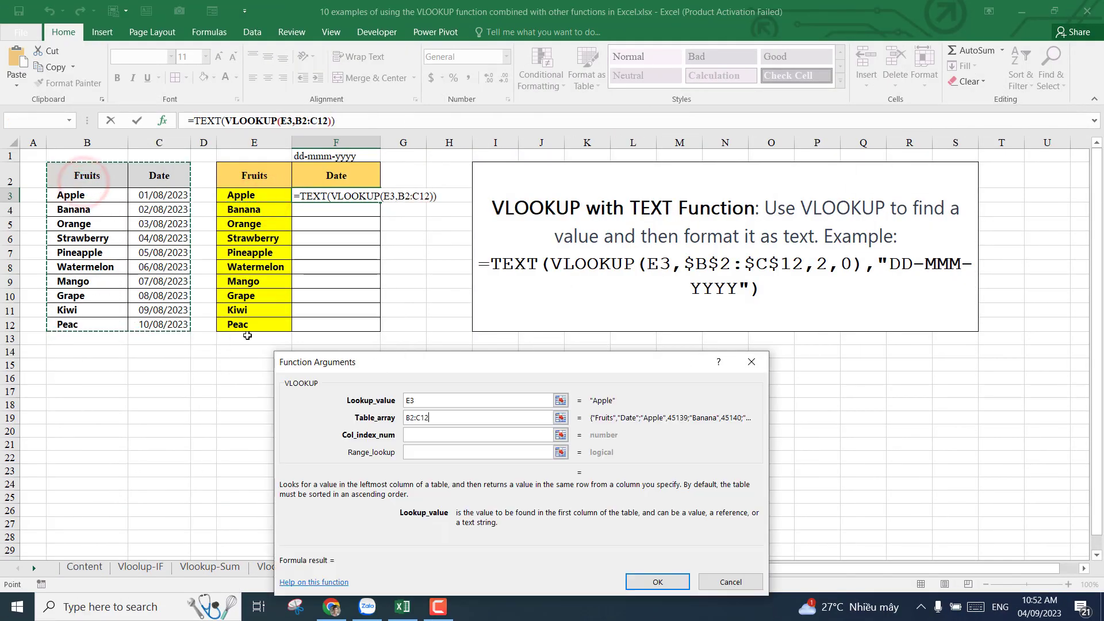
pyautogui.press('F4')
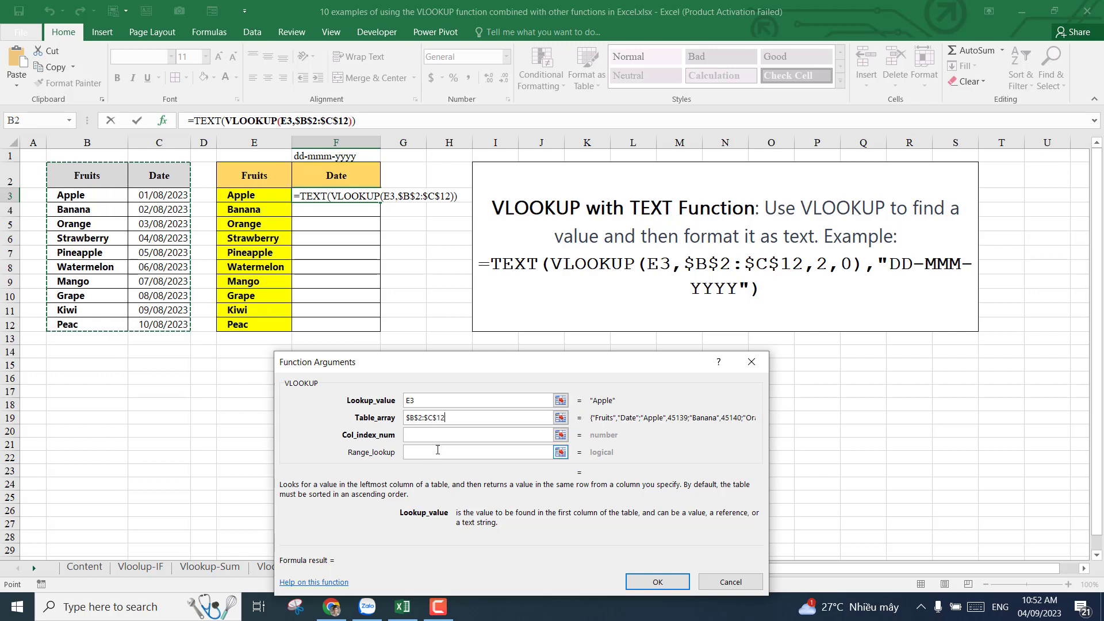
pyautogui.click(448, 434)
pyautogui.write('2')
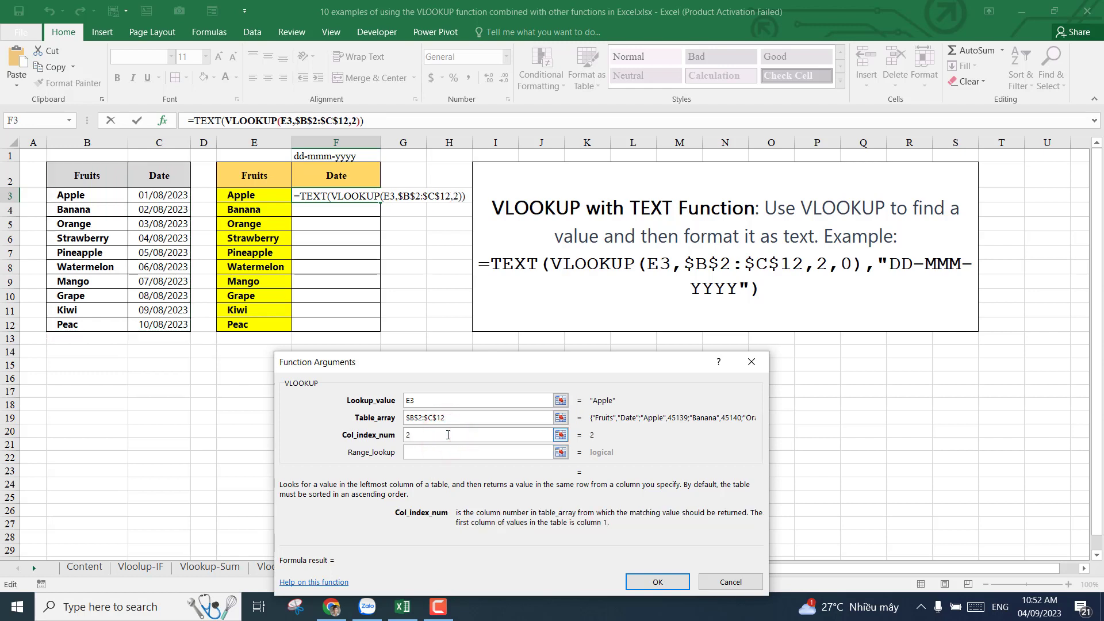
pyautogui.click(453, 452)
pyautogui.write('0')
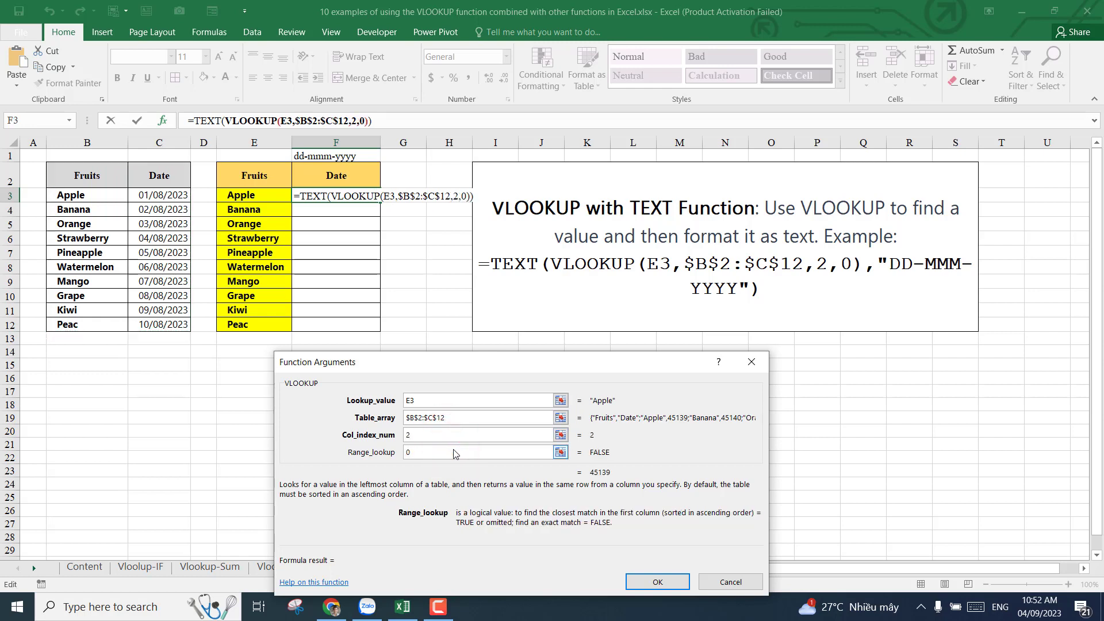
# Return to the TEXT arguments, set the format text to "dd-mmm-yyyy" and confirm the formula
pyautogui.click(209, 122)
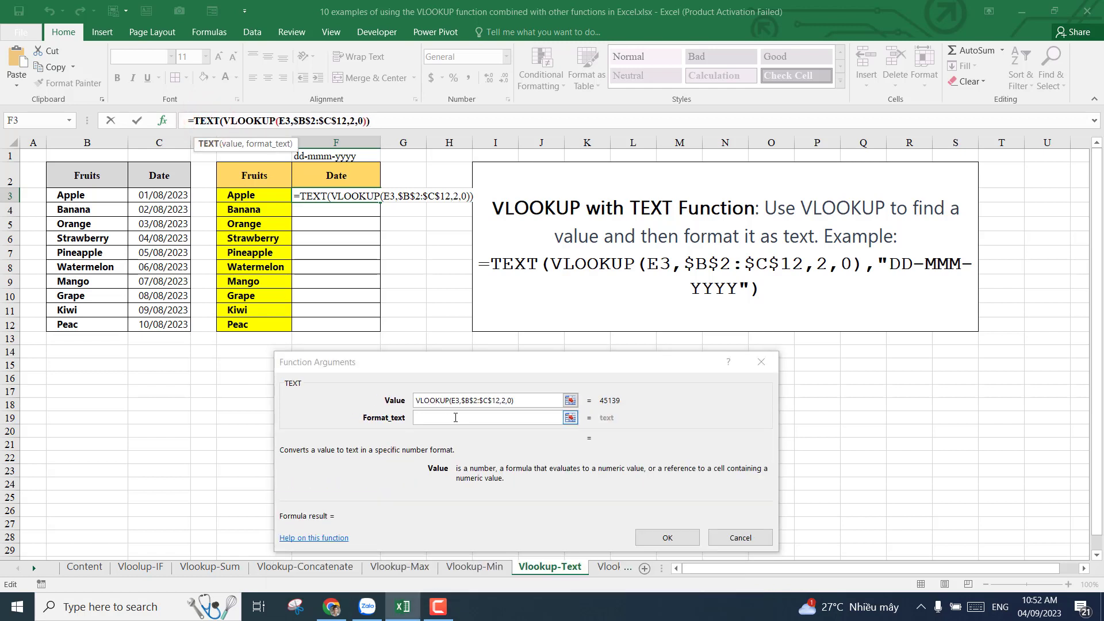
pyautogui.click(460, 418)
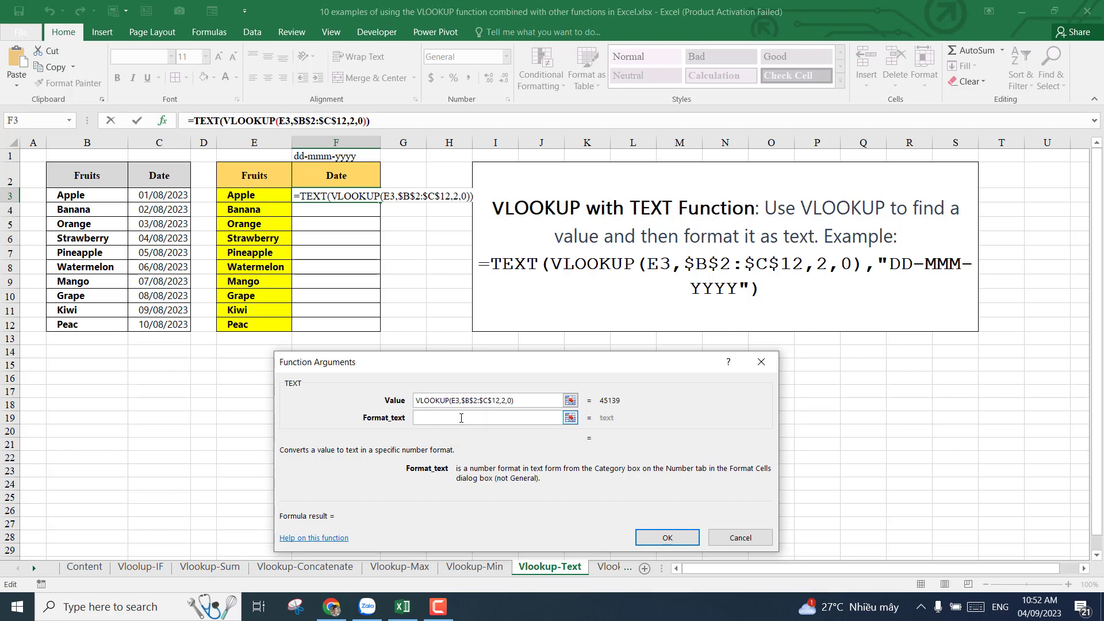
pyautogui.write('"dd-mmm')
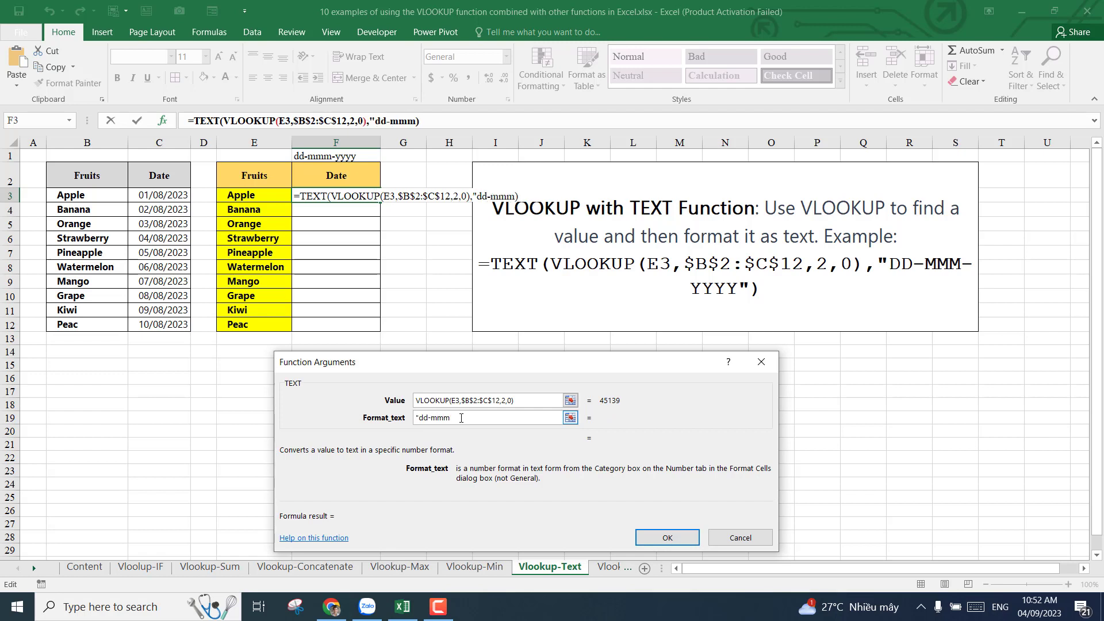
pyautogui.write('-yyyy')
pyautogui.press('Return')
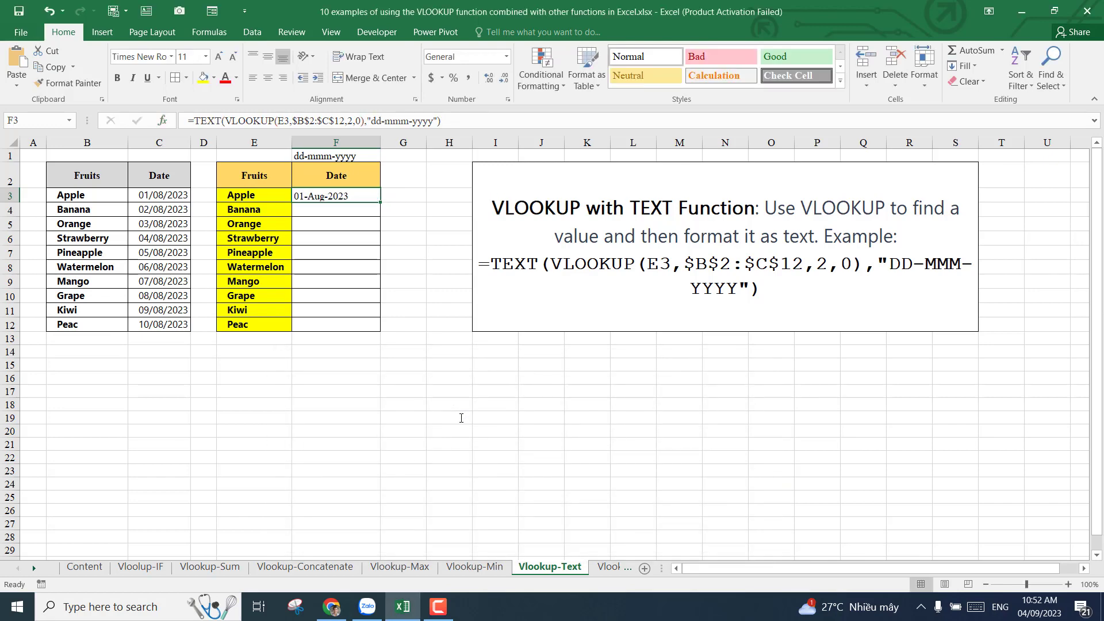
# Fill the F3 formula down to F12 and center the dates horizontally and vertically
pyautogui.moveTo(381, 203); pyautogui.dragTo(368, 328)
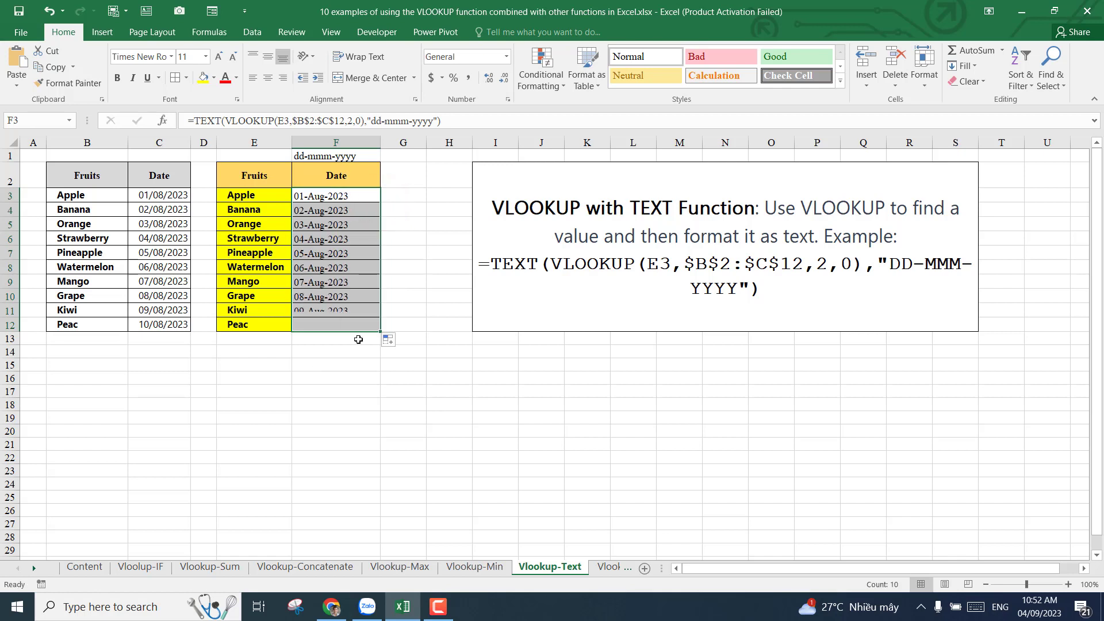
pyautogui.click(268, 77)
pyautogui.click(267, 55)
# Check the filled dates and formulas in column F against the format note in F1
pyautogui.click(347, 281)
pyautogui.click(349, 152)
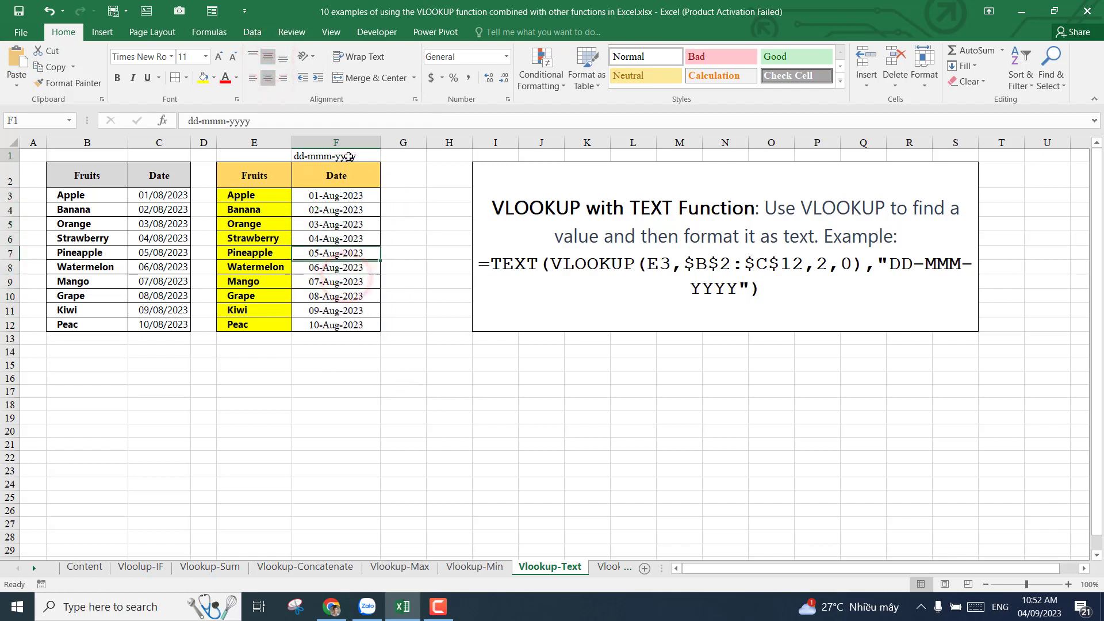
pyautogui.click(383, 222)
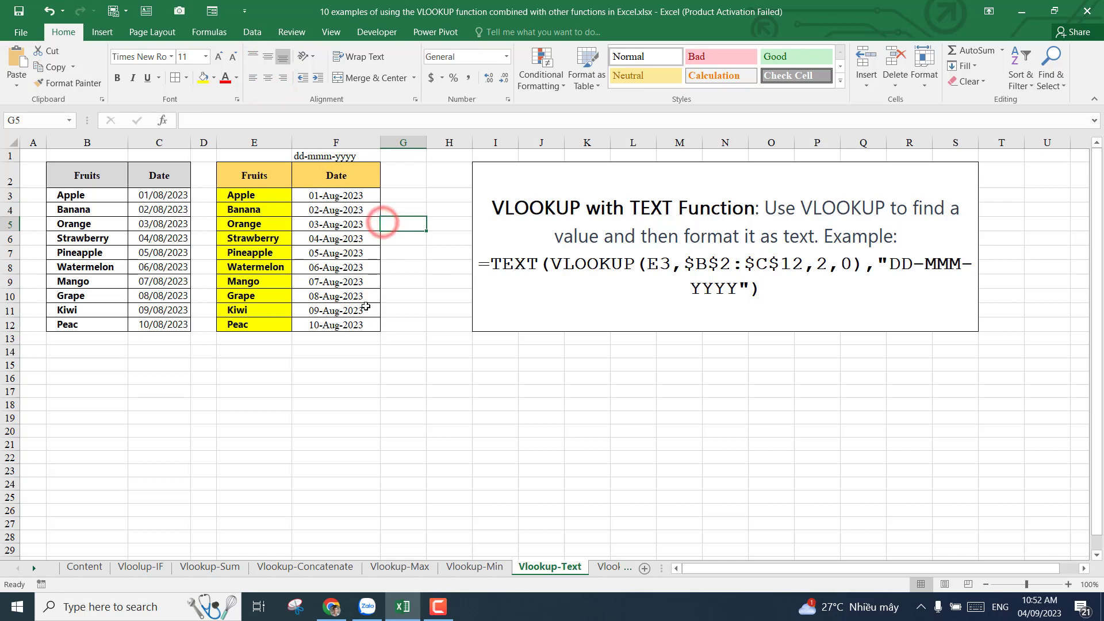
pyautogui.click(348, 269)
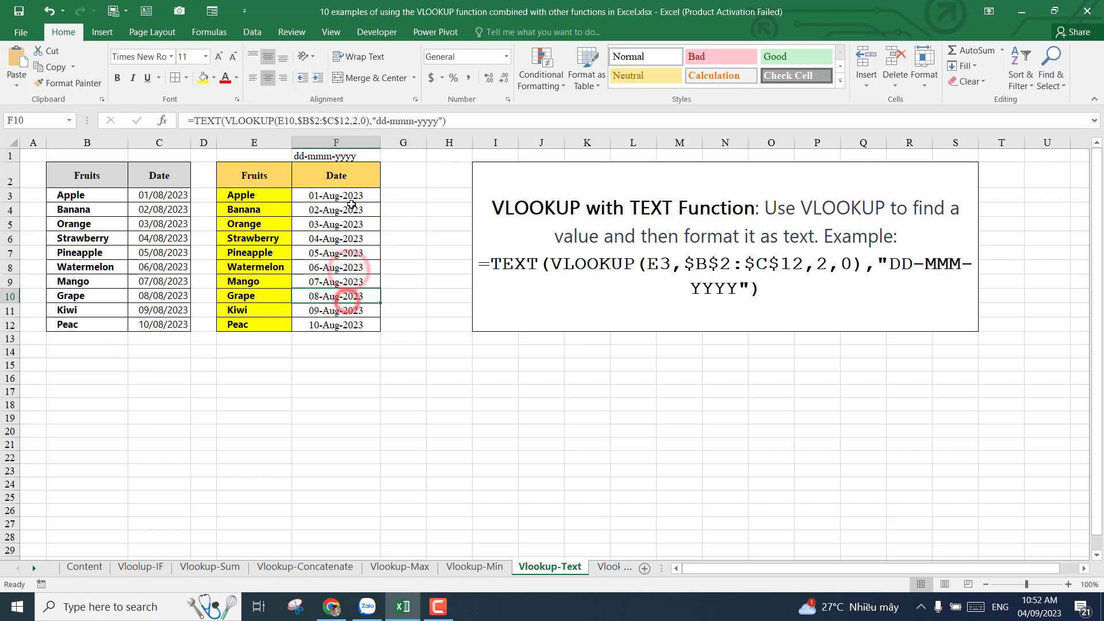
pyautogui.click(395, 364)
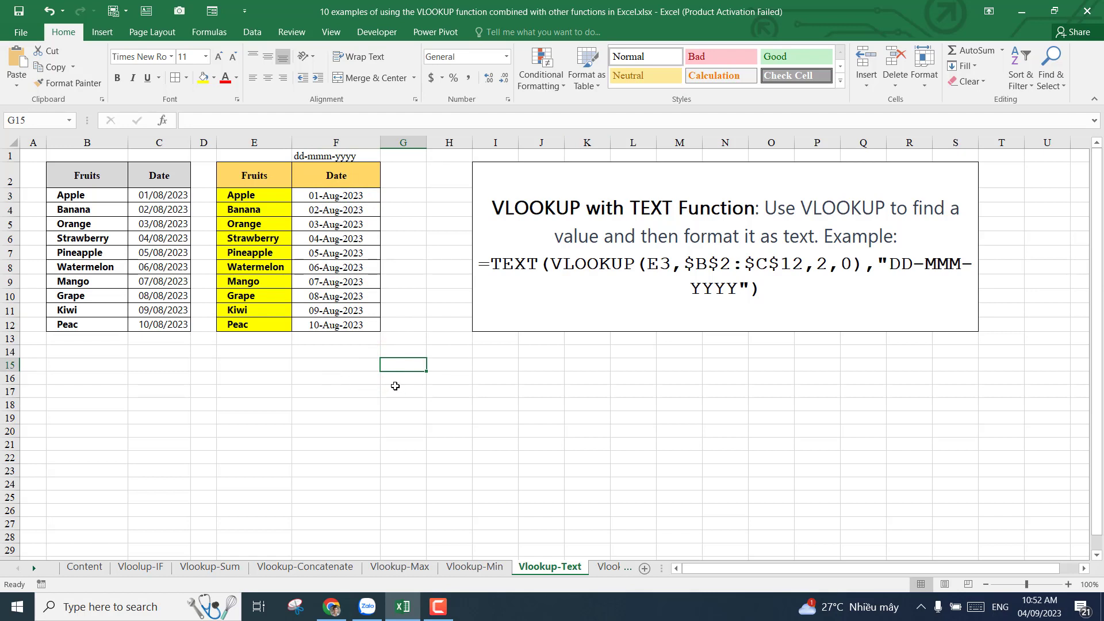
pyautogui.click(458, 417)
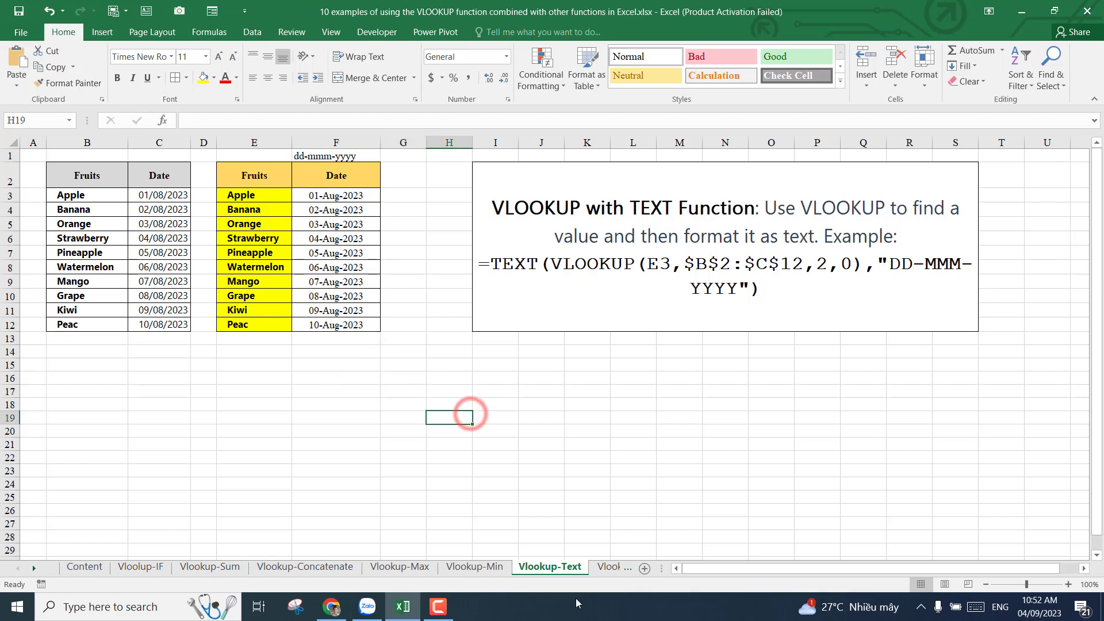
# Open the Vlookup-Countif sheet and review the source fruit list and the empty Countif column
pyautogui.click(608, 567)
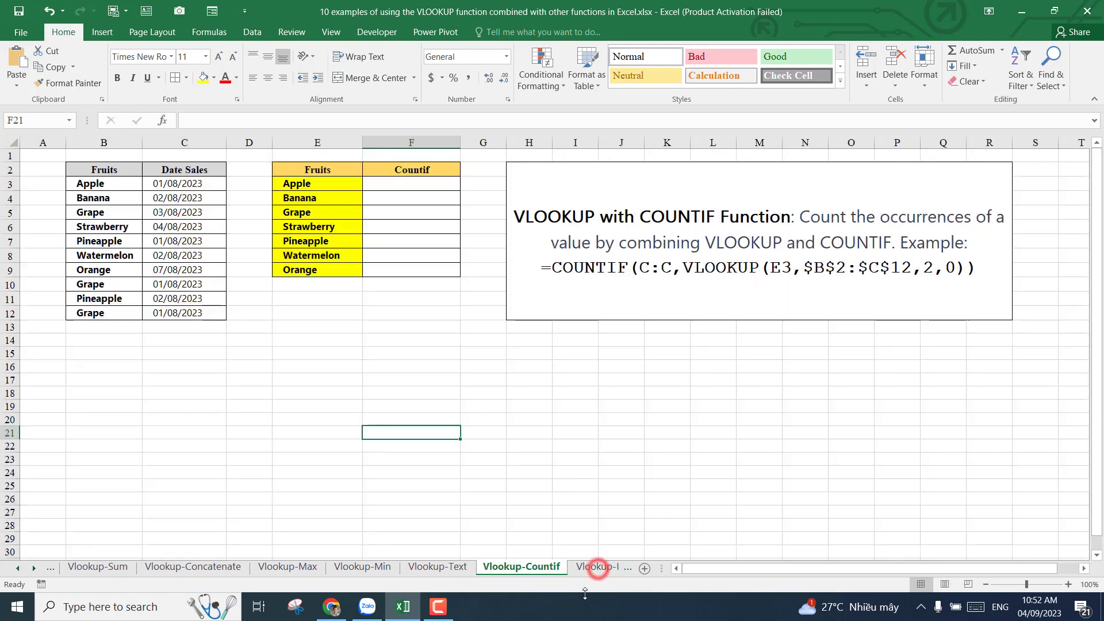
pyautogui.click(435, 458)
pyautogui.click(382, 397)
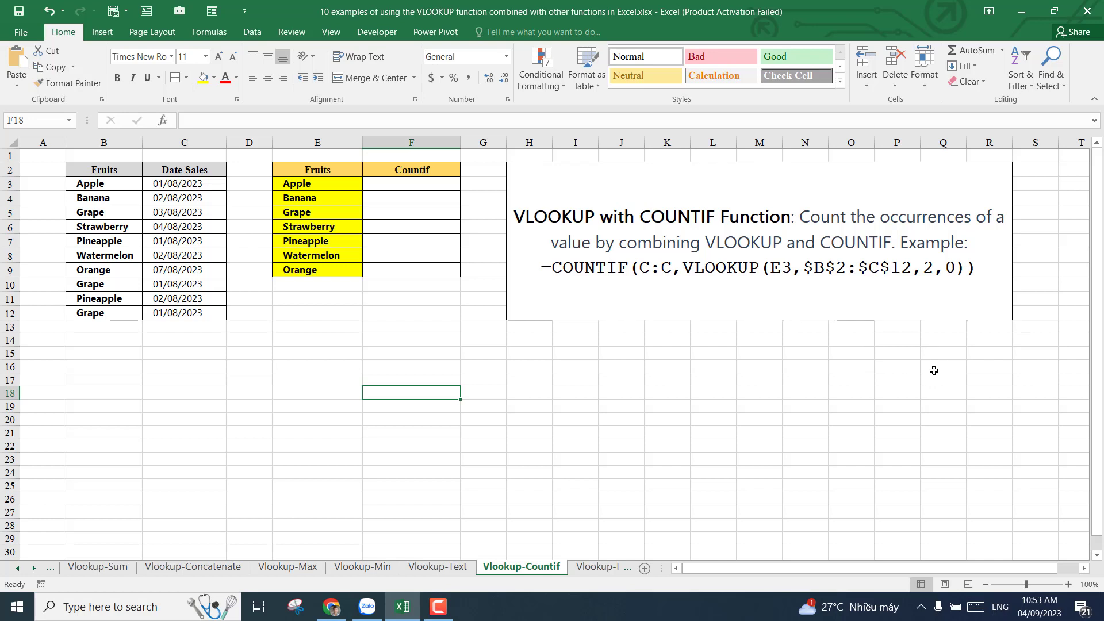
pyautogui.click(405, 188)
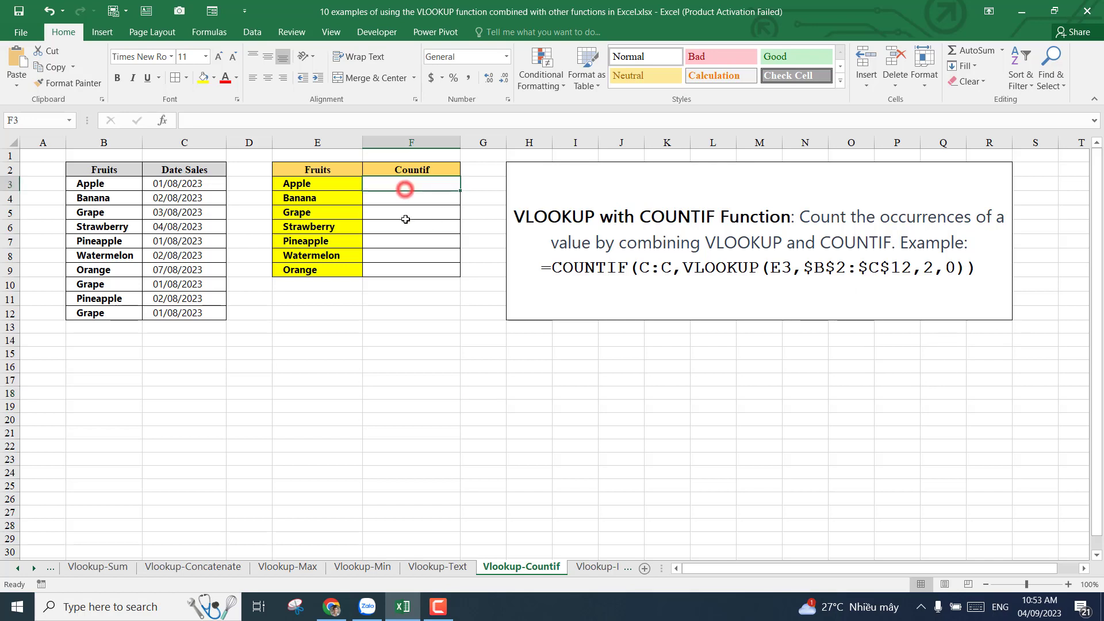
pyautogui.click(407, 219)
pyautogui.click(407, 257)
pyautogui.click(401, 189)
pyautogui.moveTo(105, 171); pyautogui.dragTo(114, 315)
# Enter a plain COUNTIF formula in F3 with range $B$2:$B$12 and criteria E3
pyautogui.click(413, 184)
pyautogui.write('=')
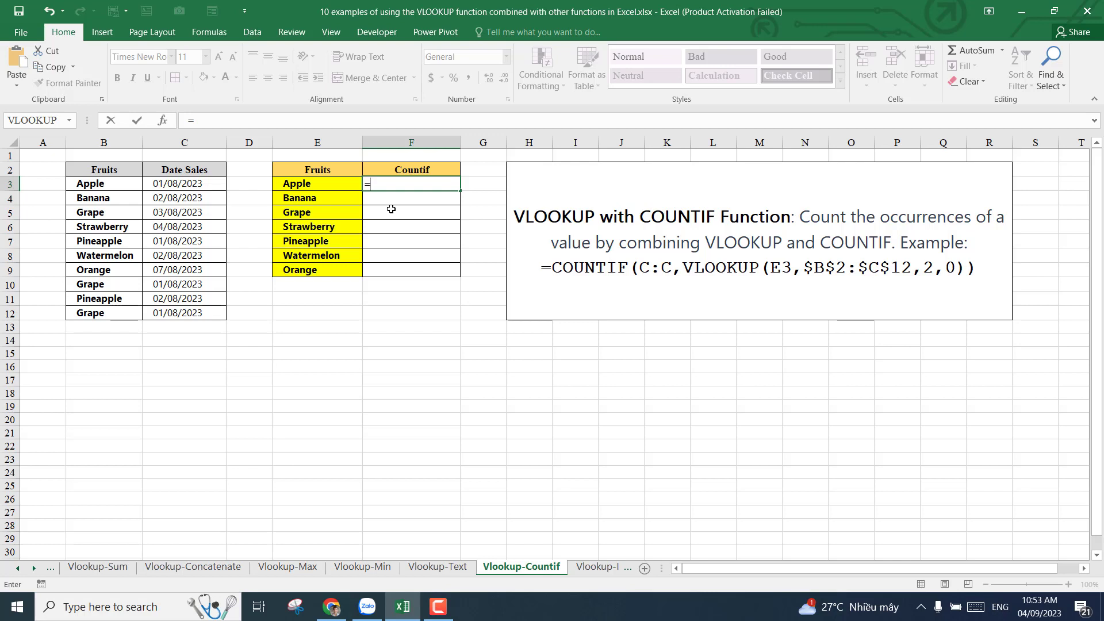
pyautogui.write('coun')
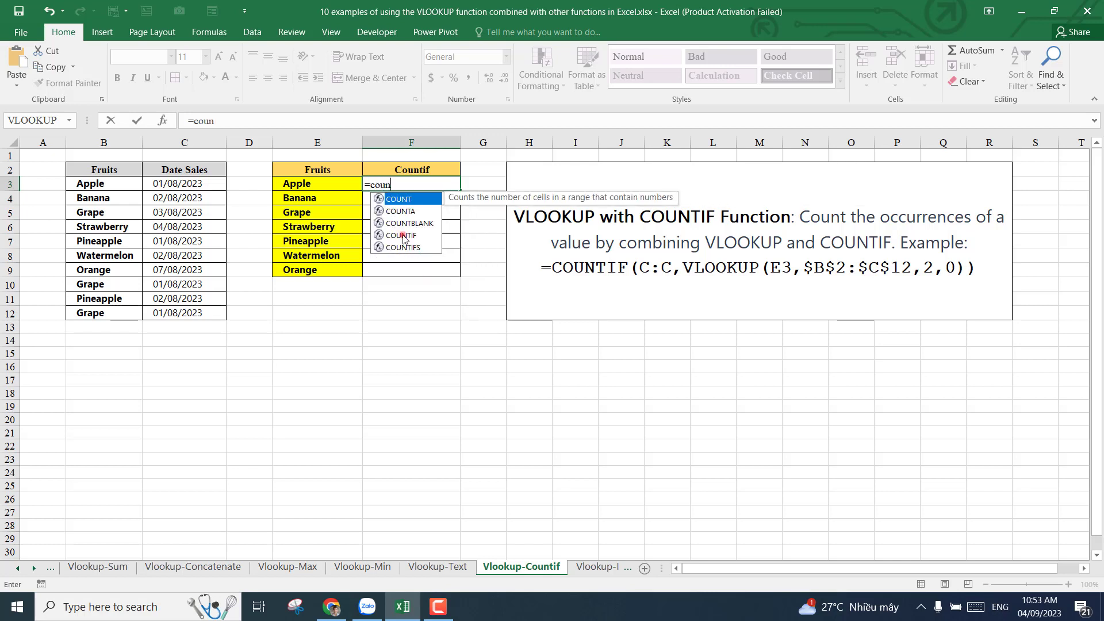
pyautogui.doubleClick(403, 236)
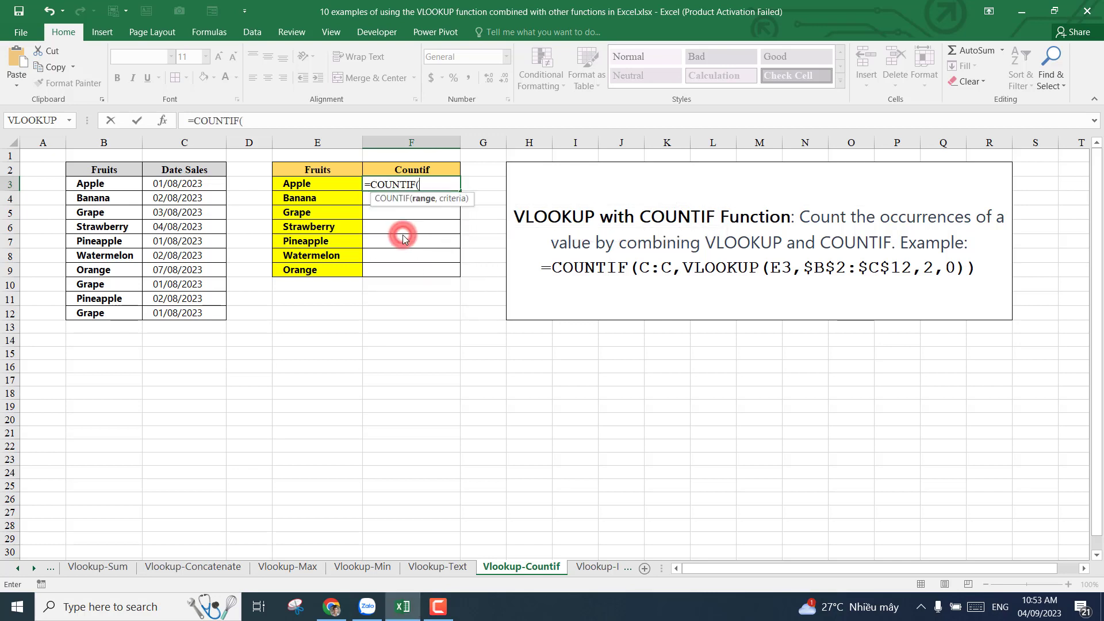
pyautogui.click(163, 121)
pyautogui.click(434, 364)
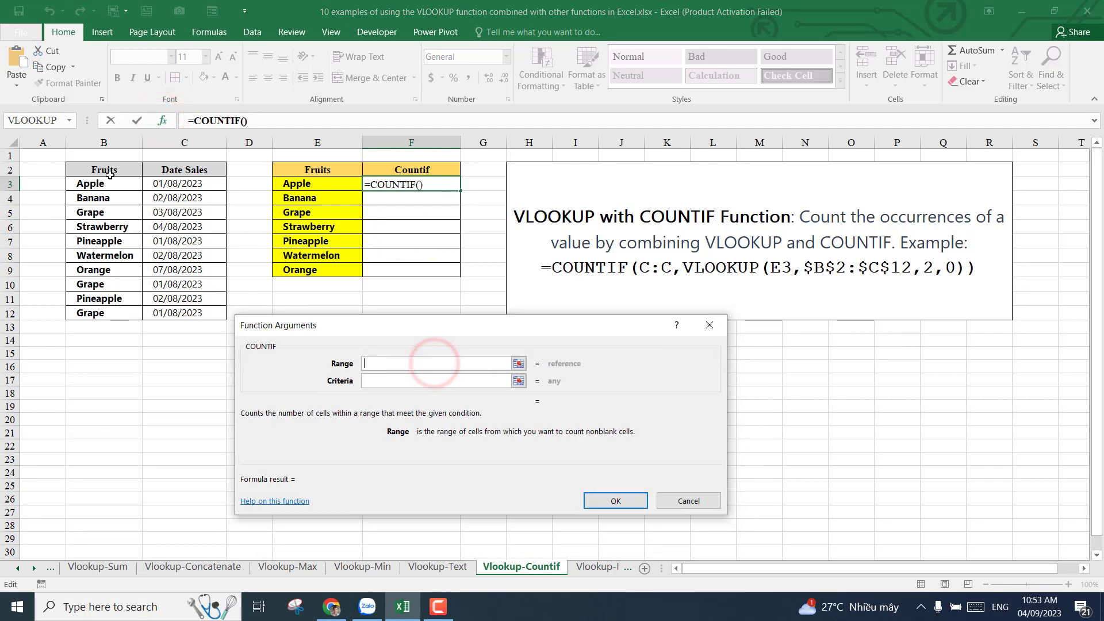
pyautogui.moveTo(110, 174); pyautogui.dragTo(110, 315)
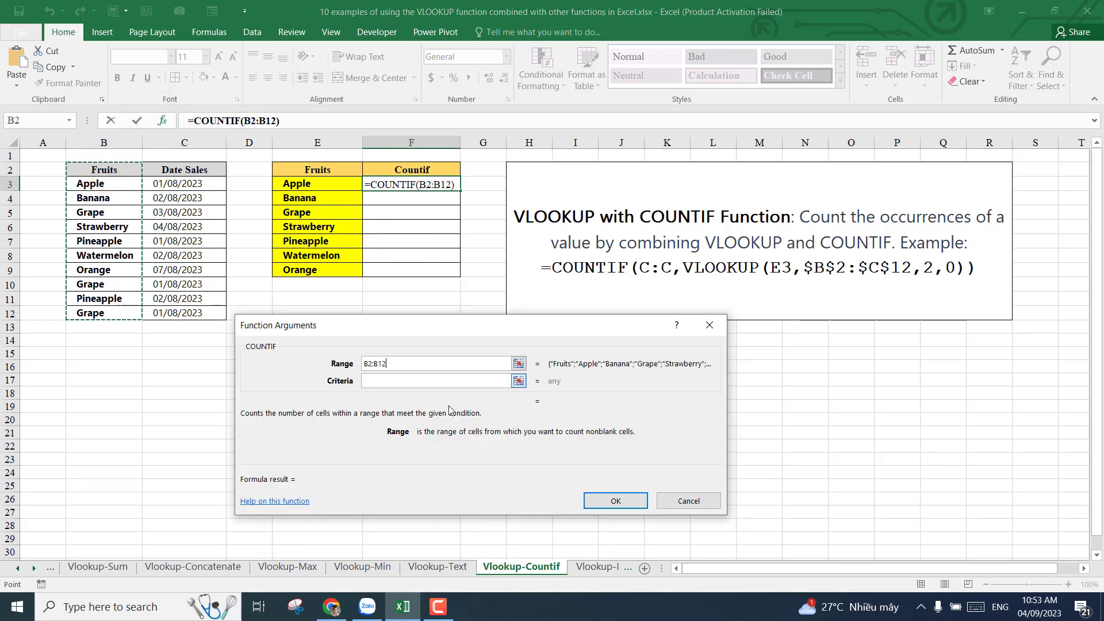
pyautogui.press('F4')
pyautogui.click(411, 380)
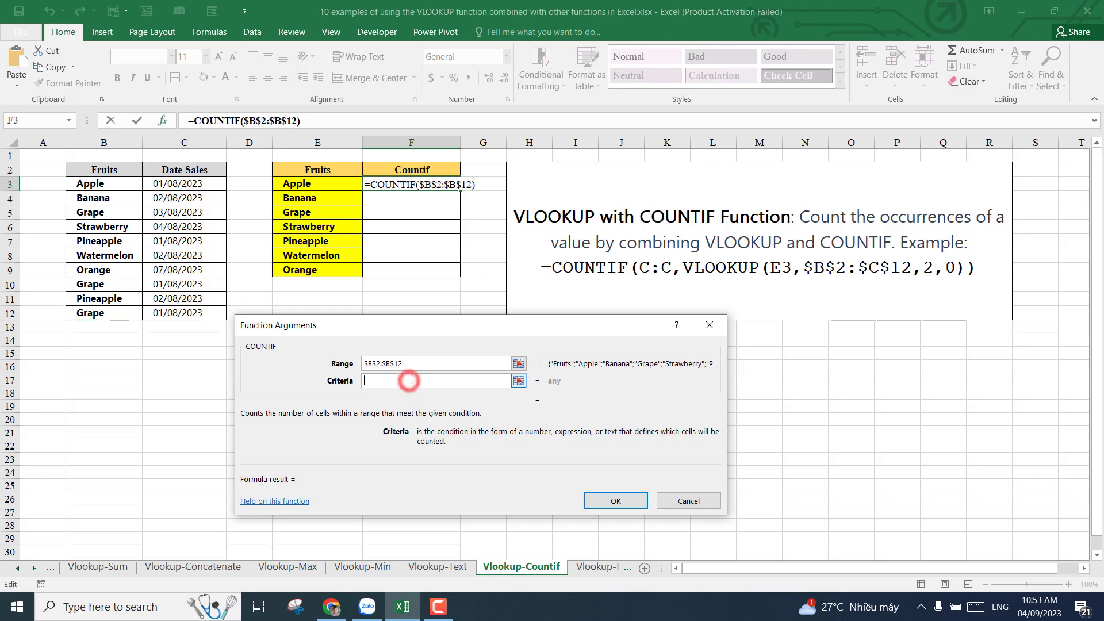
pyautogui.click(335, 185)
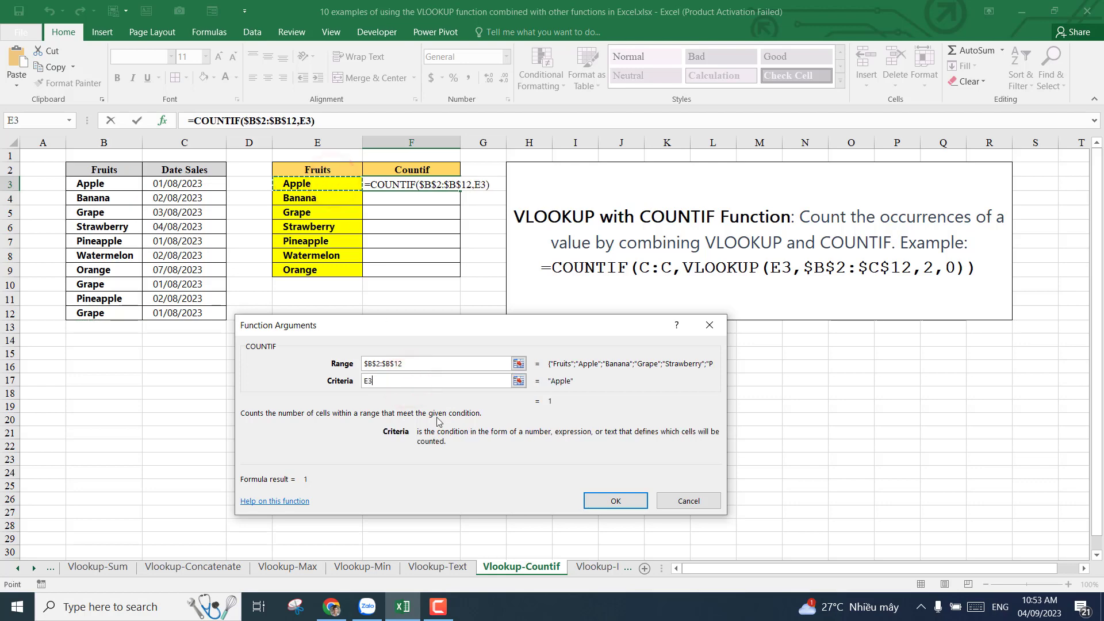
pyautogui.click(618, 500)
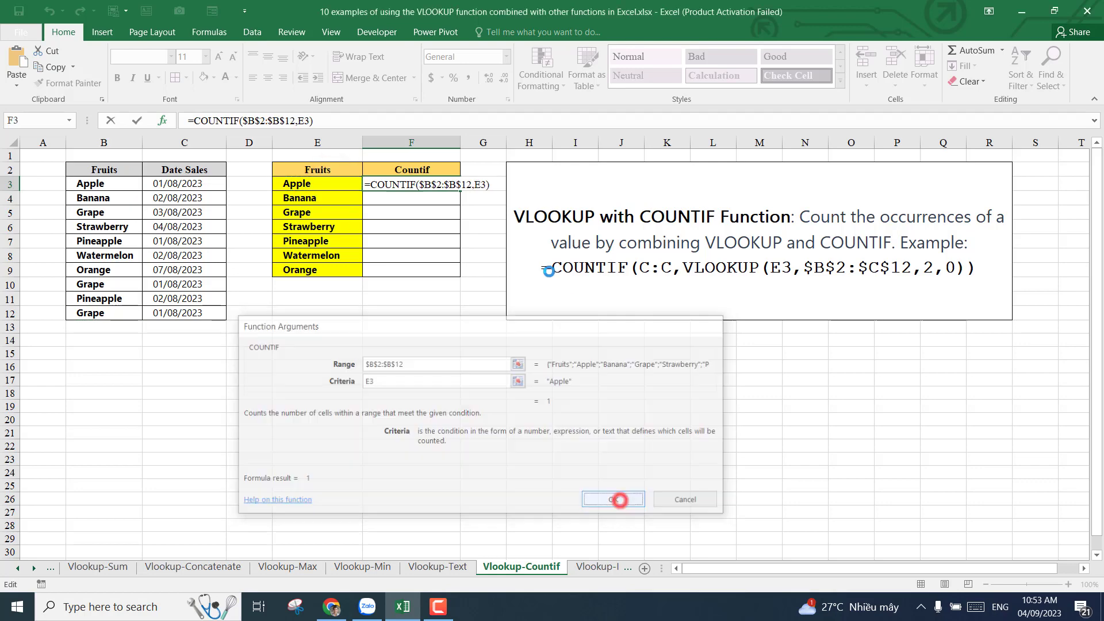
# Fill the plain COUNTIF formula down to F9 and clear the results from F3:F9
pyautogui.moveTo(460, 190); pyautogui.dragTo(450, 284)
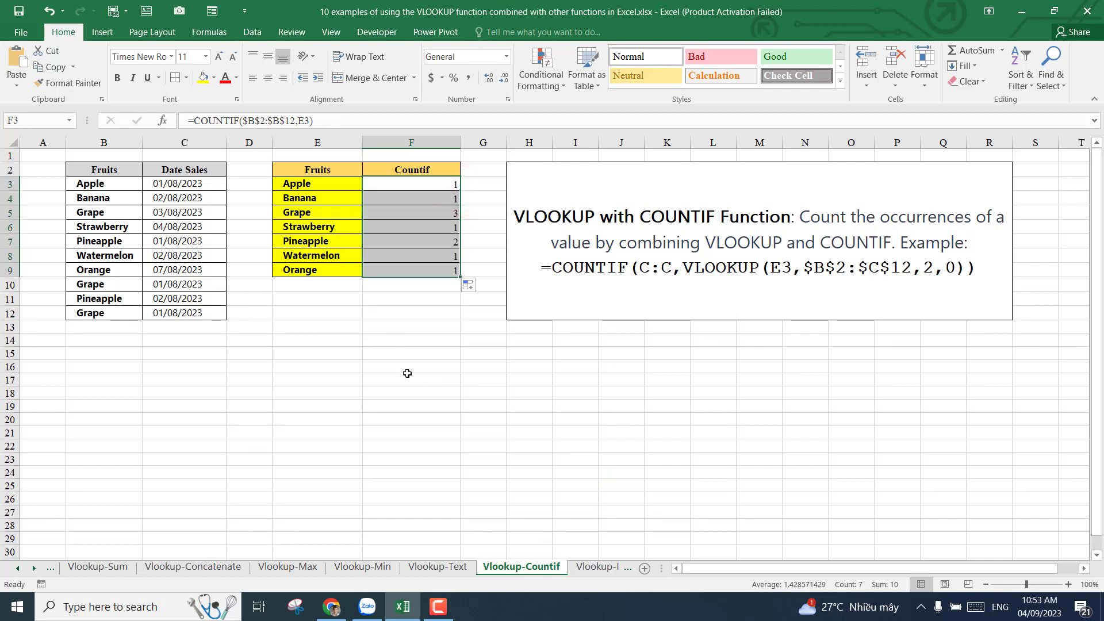
pyautogui.press('Delete')
pyautogui.click(419, 340)
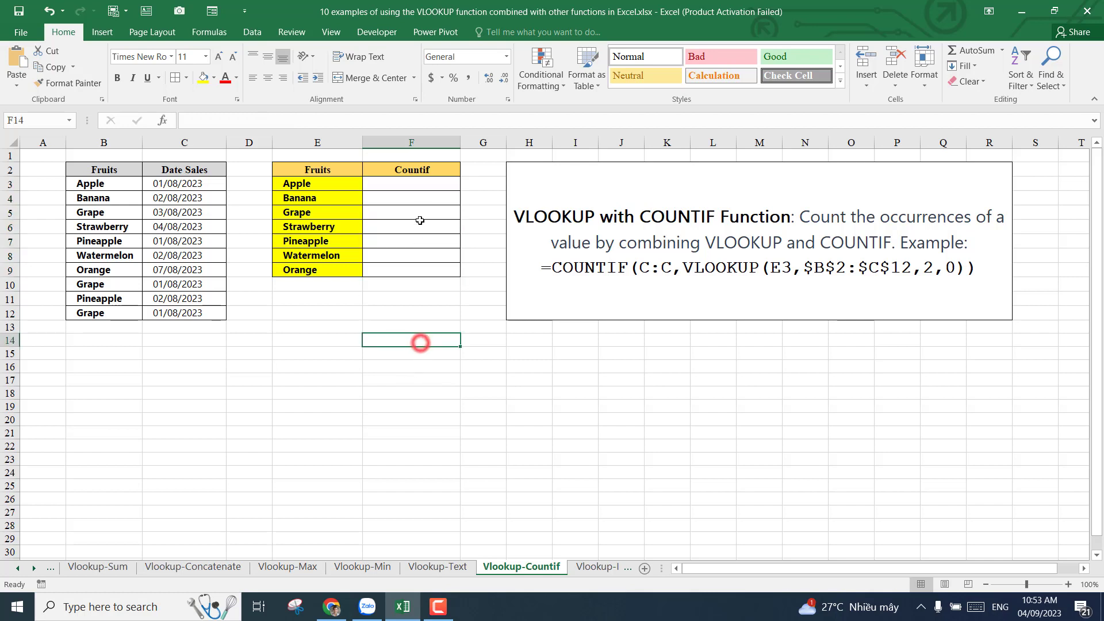
# Start a new COUNTIF formula in F3 and open its function arguments
pyautogui.click(426, 181)
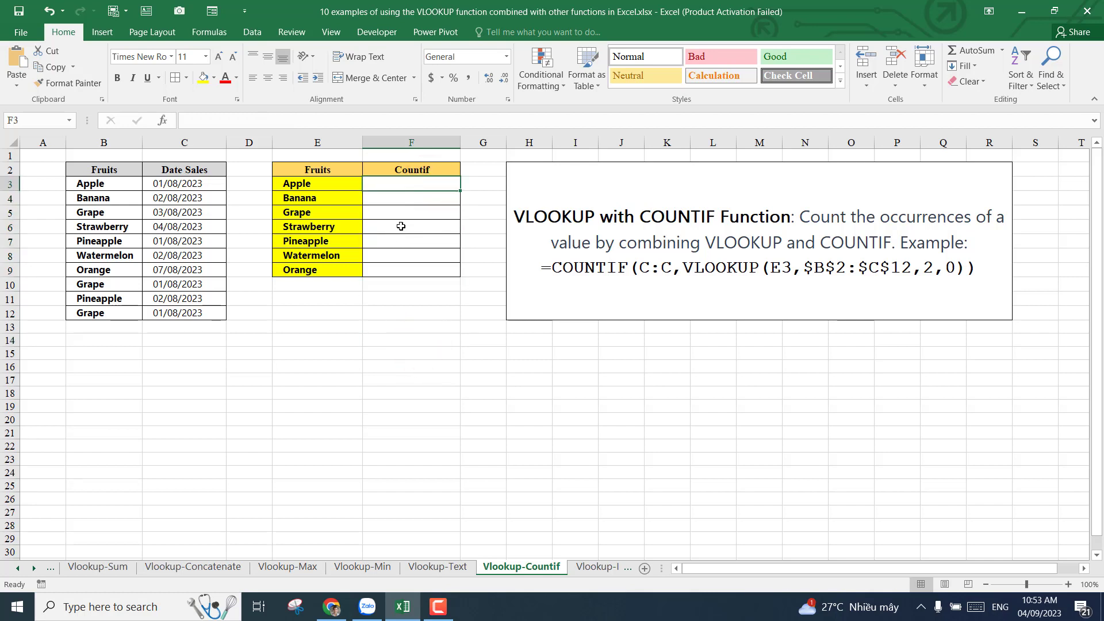
pyautogui.write('=')
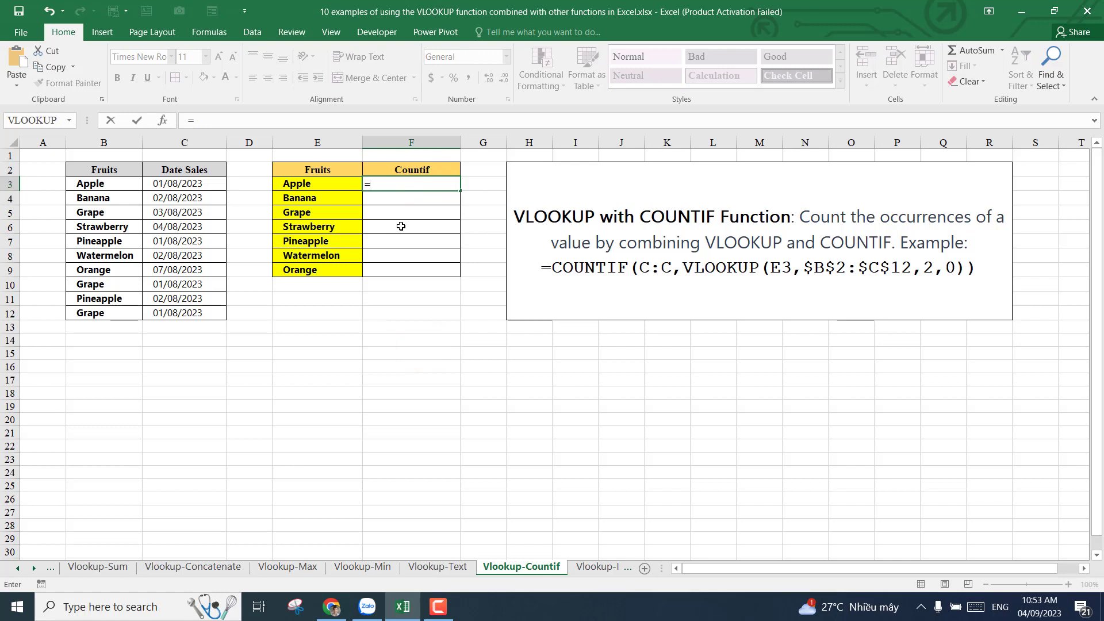
pyautogui.write('con')
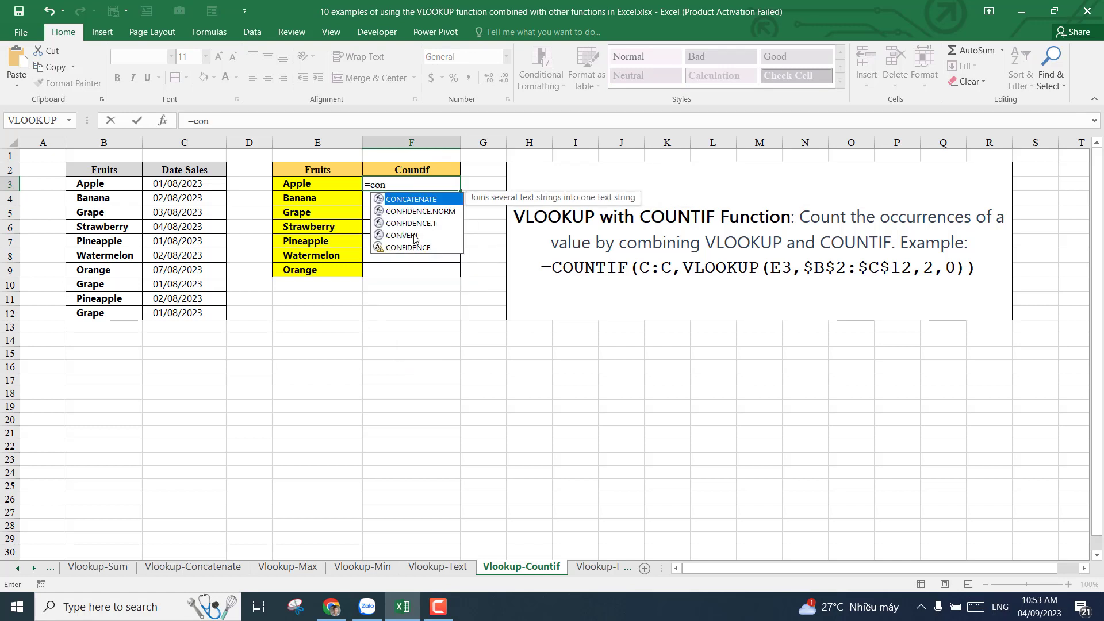
pyautogui.press('BackSpace')
pyautogui.write('i')
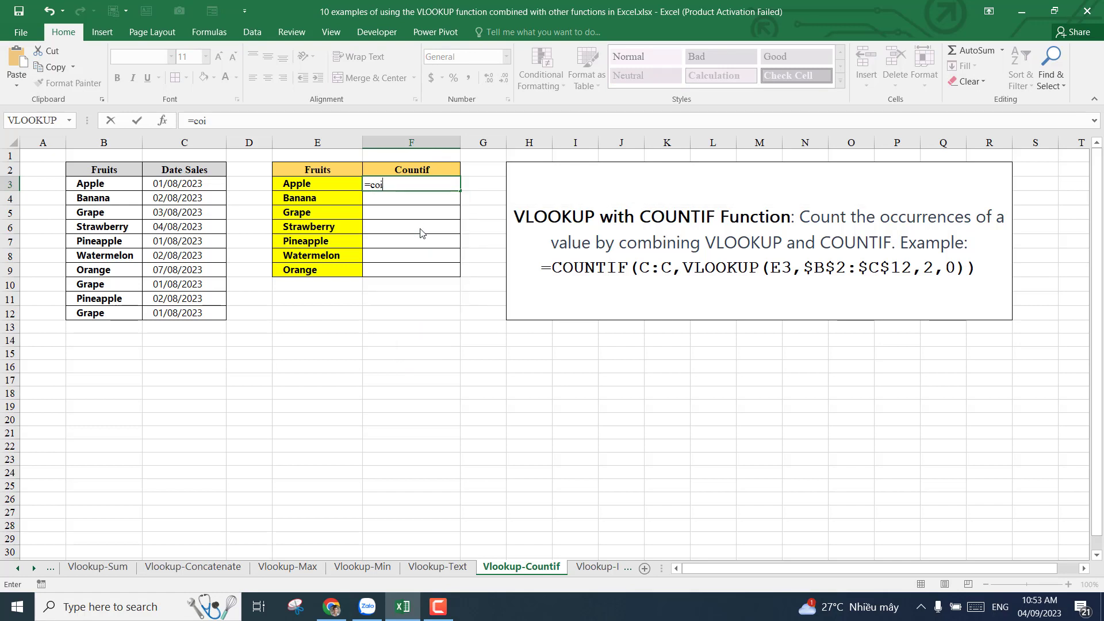
pyautogui.press('BackSpace')
pyautogui.write('u')
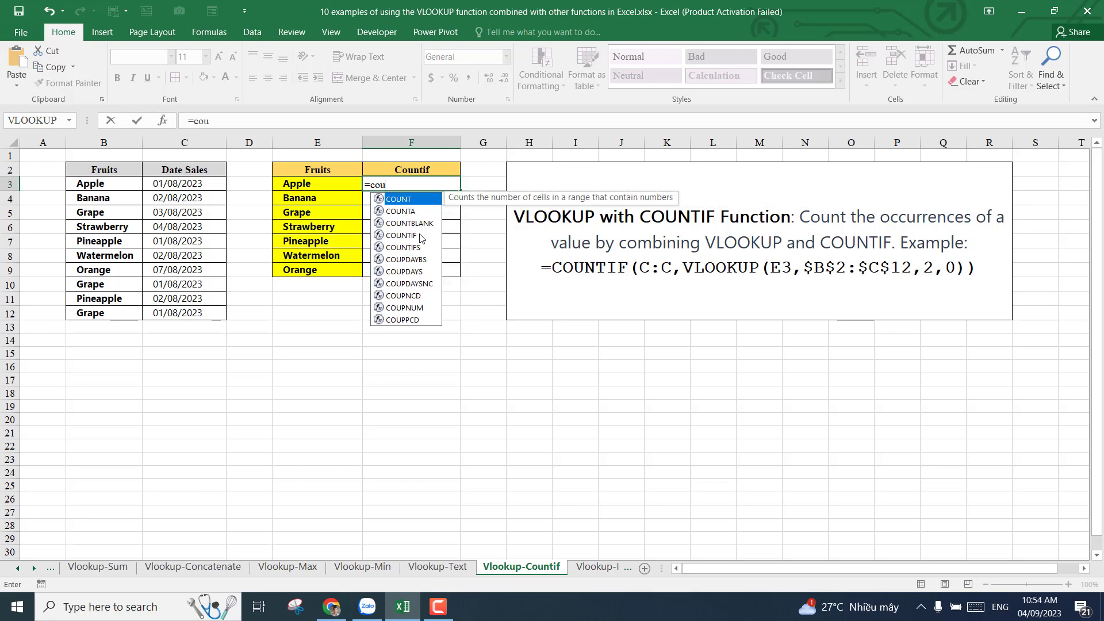
pyautogui.doubleClick(420, 237)
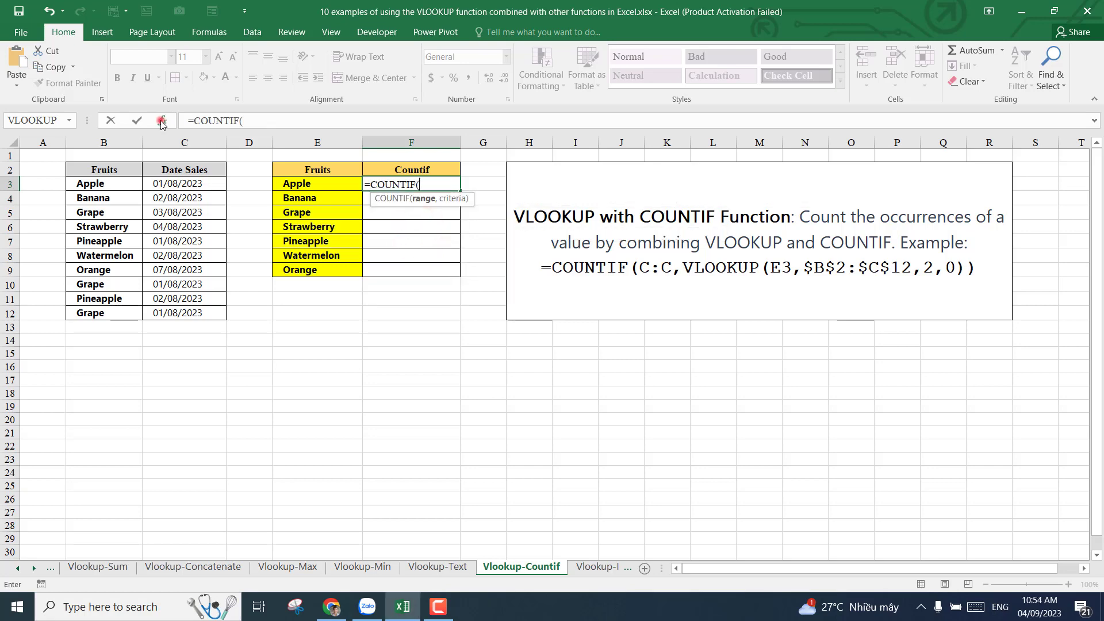
pyautogui.click(162, 123)
# Set the COUNTIF range to the Date Sales column as the absolute reference $C$2:$C$12
pyautogui.moveTo(446, 329); pyautogui.dragTo(479, 355)
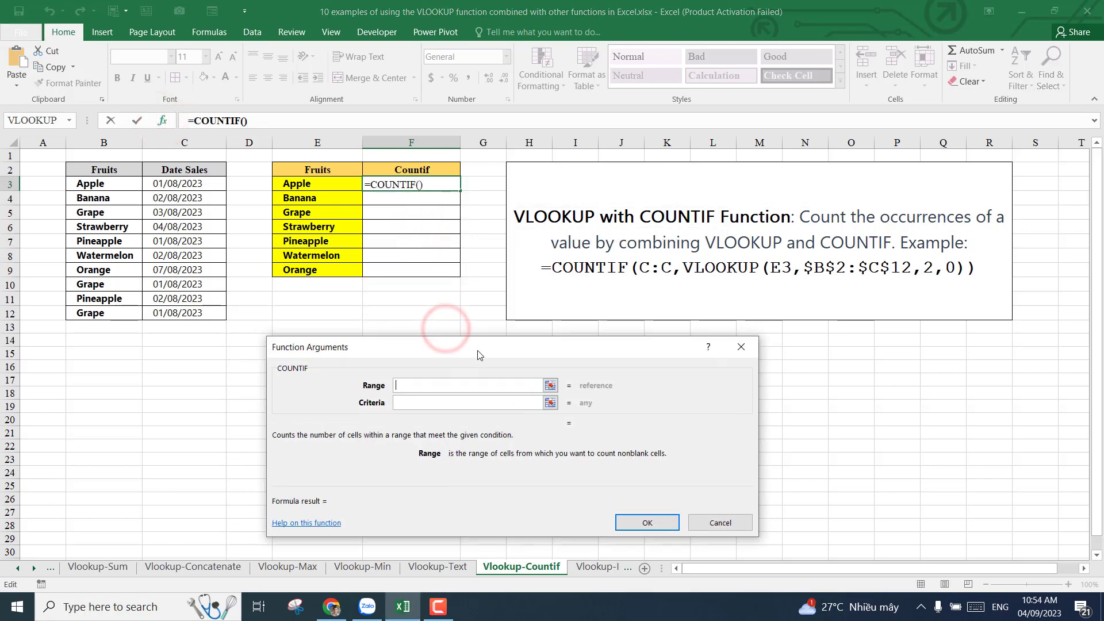
pyautogui.click(438, 387)
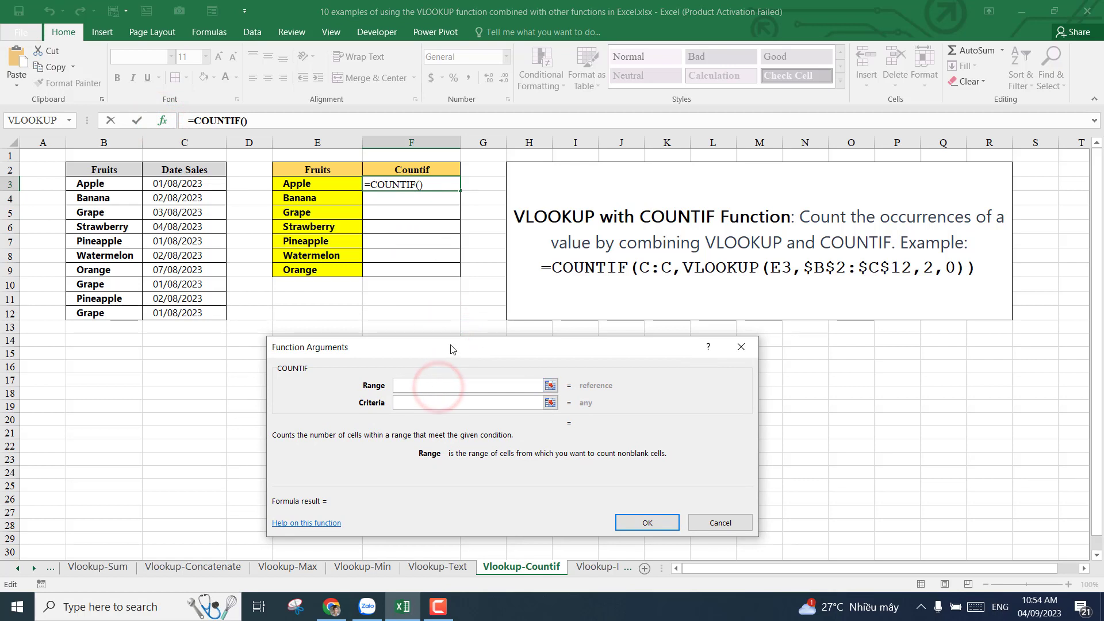
pyautogui.moveTo(451, 346); pyautogui.dragTo(450, 335)
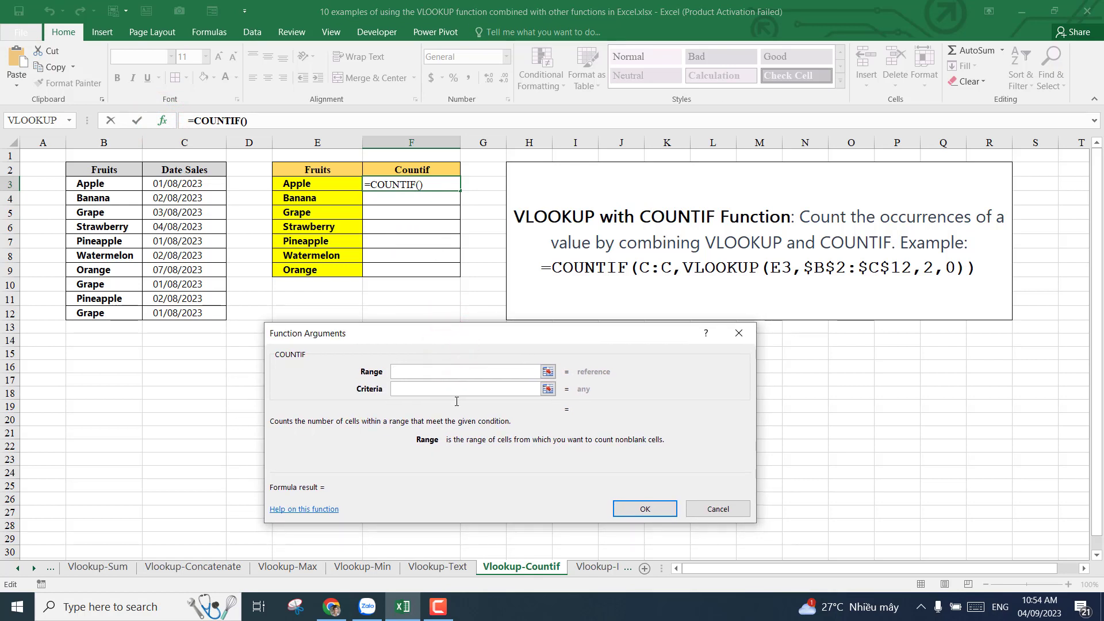
pyautogui.click(414, 373)
pyautogui.moveTo(182, 170); pyautogui.dragTo(182, 313)
pyautogui.hotkey('shift', 'Home')
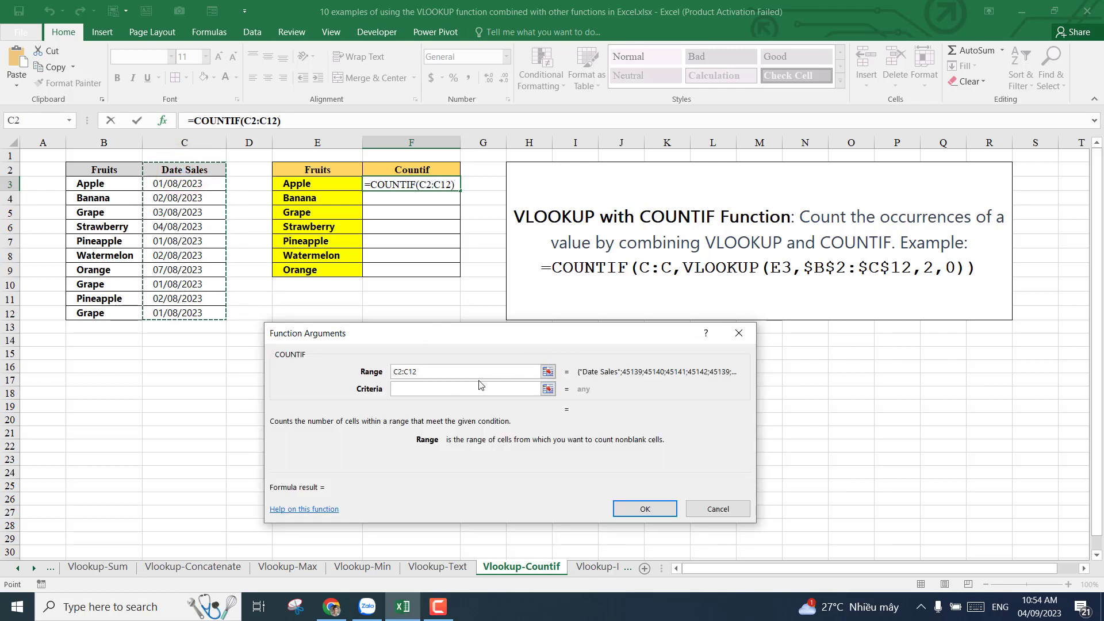
pyautogui.press('F4')
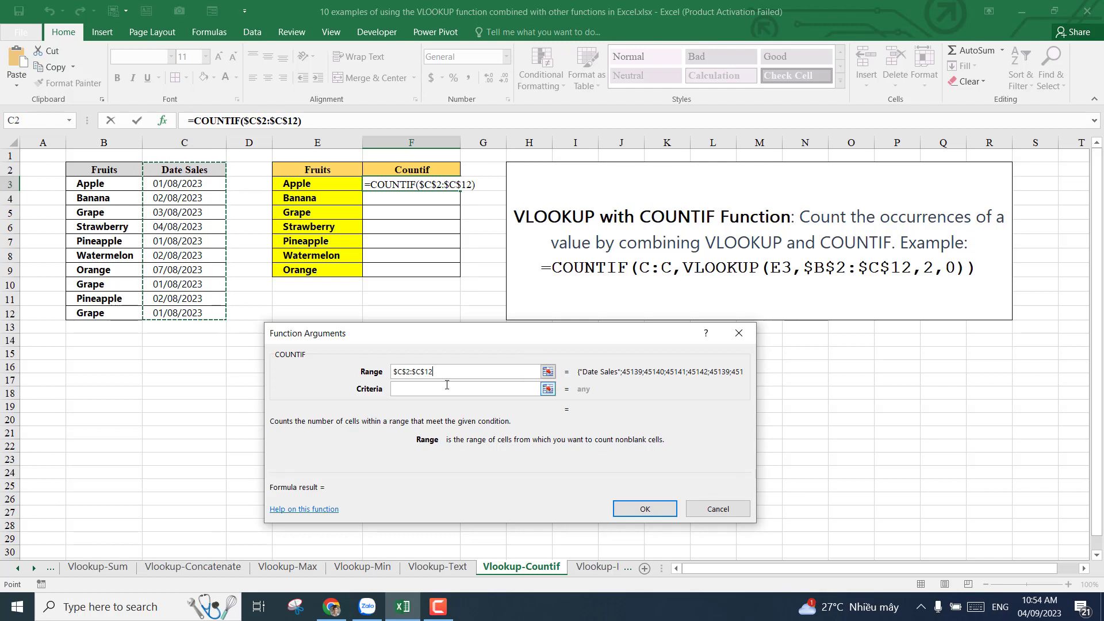
# Nest VLOOKUP as the COUNTIF criteria, with lookup value E3 and table array $B$2:$C$12
pyautogui.click(427, 389)
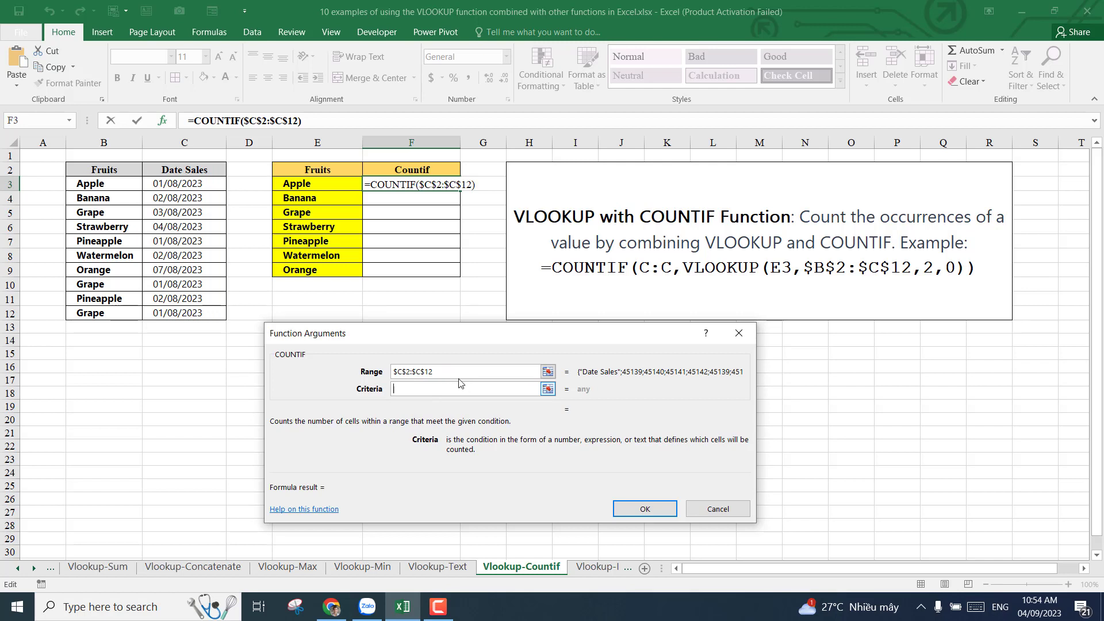
pyautogui.click(69, 120)
pyautogui.click(52, 133)
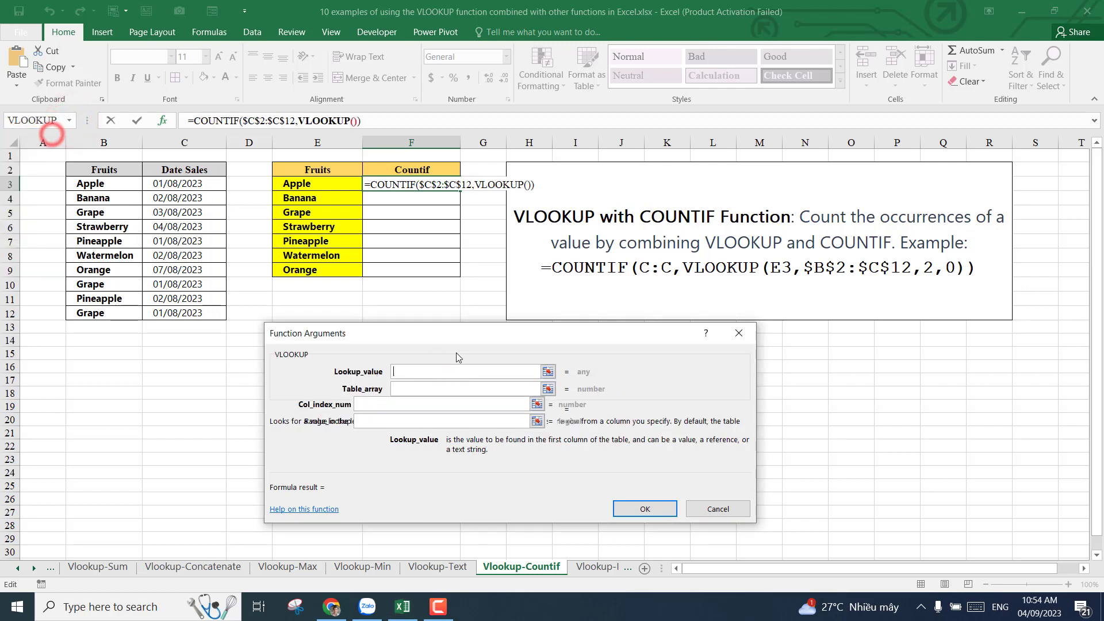
pyautogui.click(322, 185)
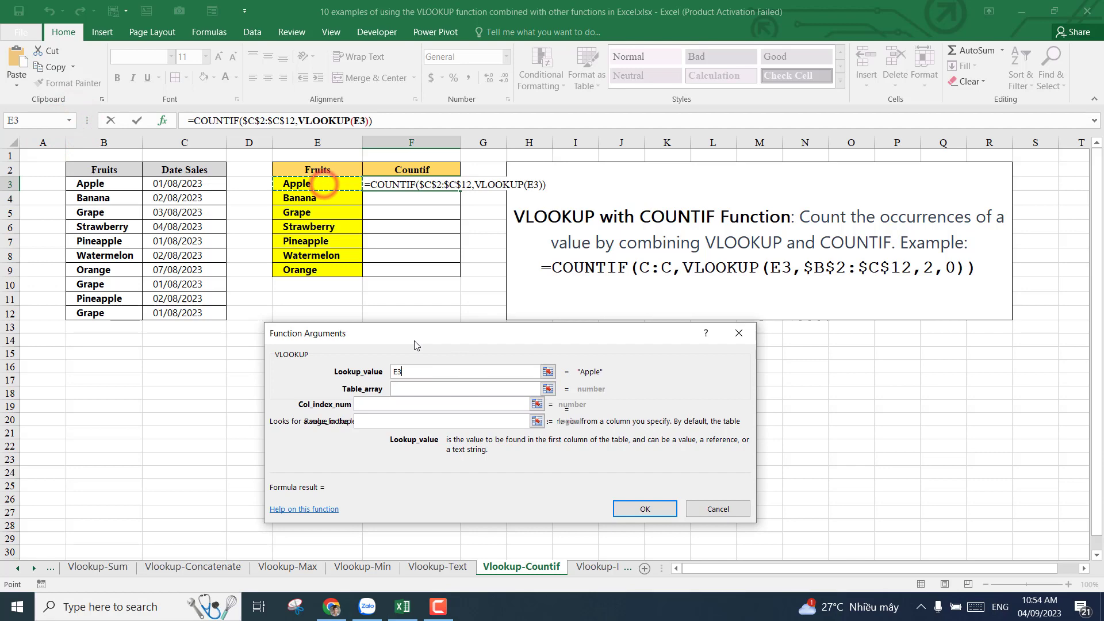
pyautogui.click(421, 389)
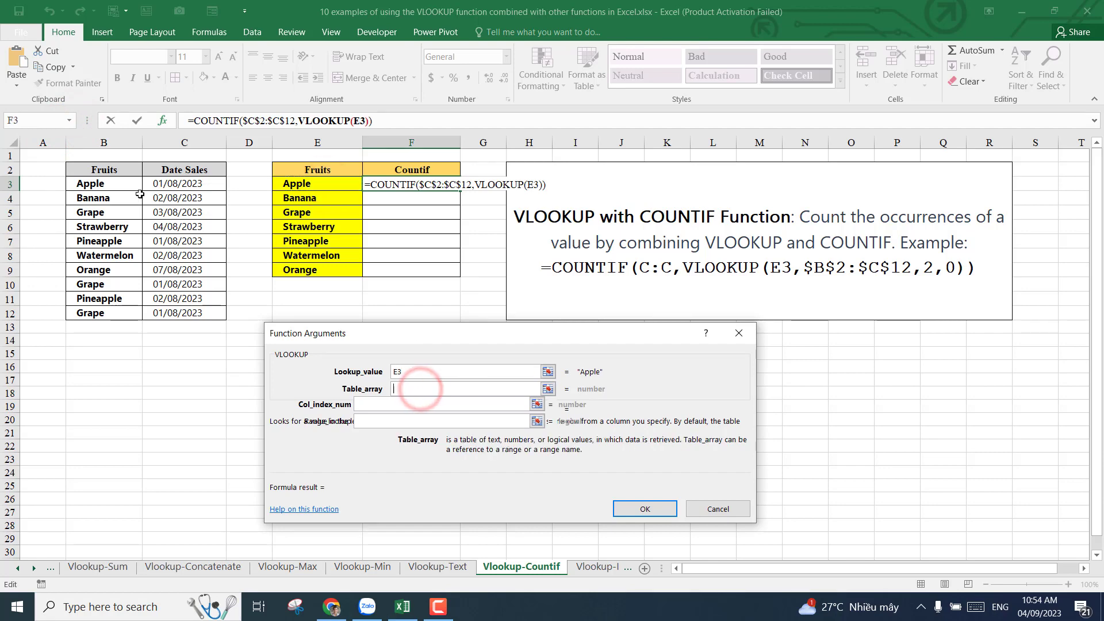
pyautogui.moveTo(103, 169); pyautogui.dragTo(184, 314)
pyautogui.press('F4')
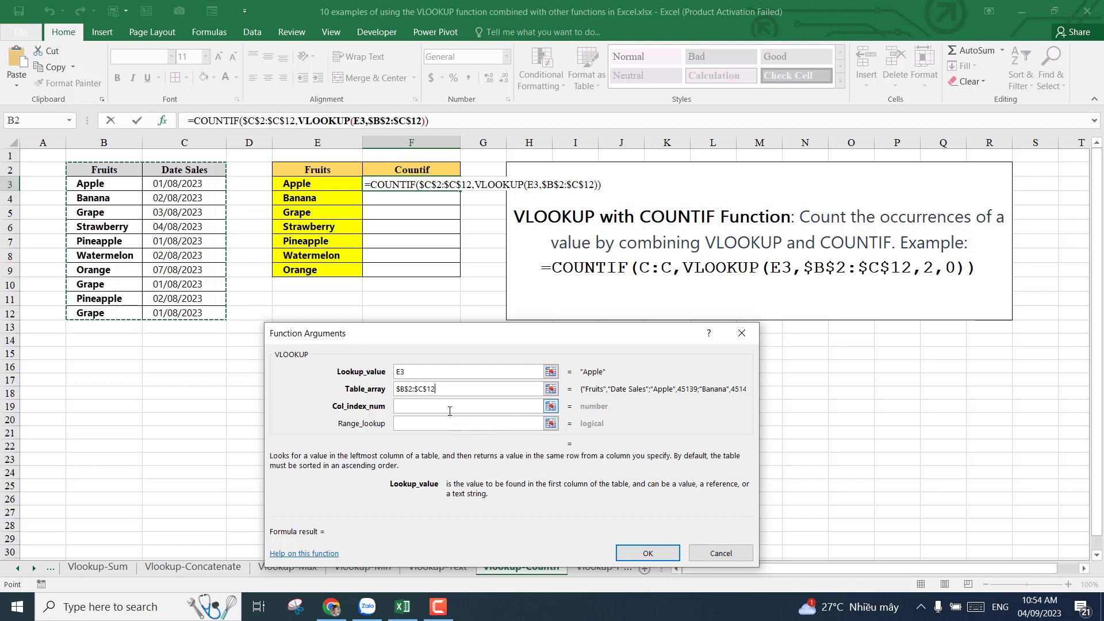
# Set the nested VLOOKUP's column index to 2 and range lookup to 0, and confirm the formula
pyautogui.click(449, 410)
pyautogui.write('2')
pyautogui.click(454, 426)
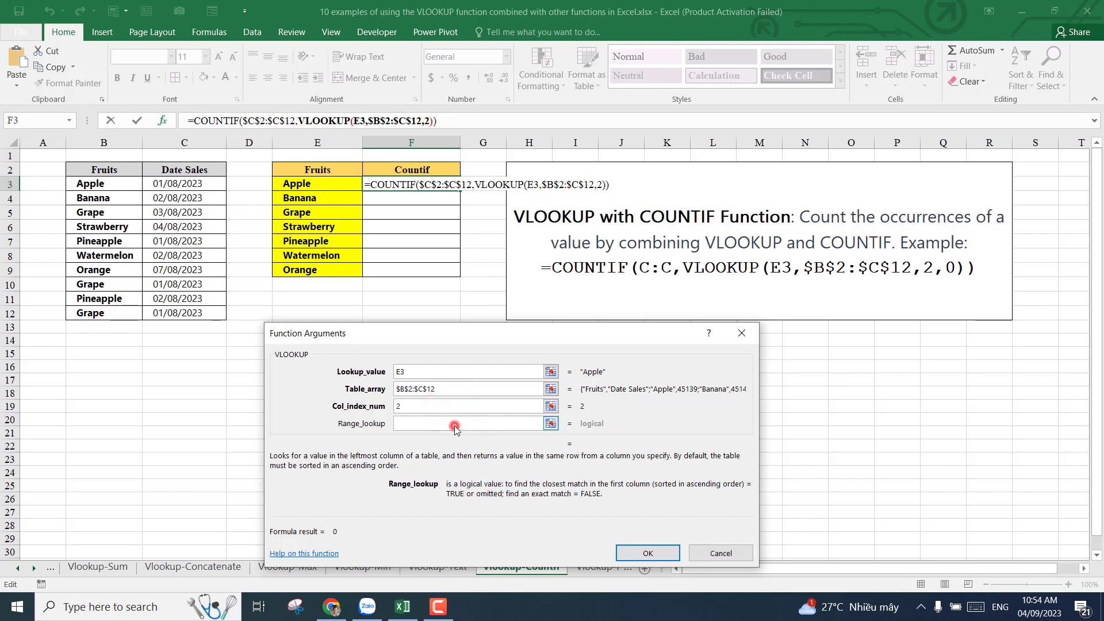
pyautogui.write('0')
pyautogui.click(641, 550)
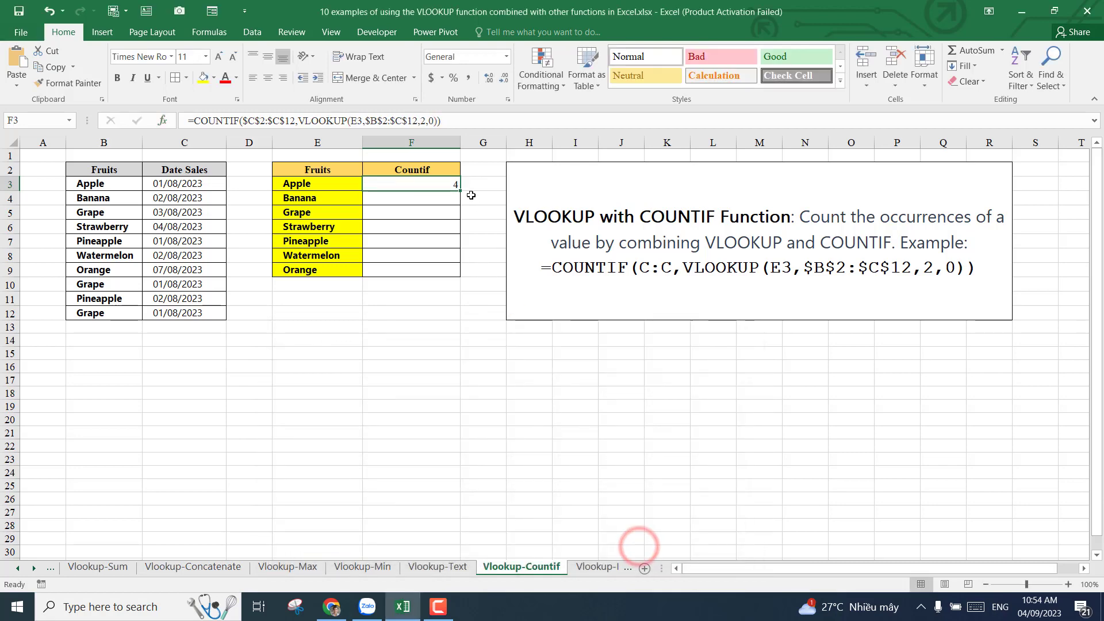
# Fill the F3 formula down to F9 and check the copied formulas in the Countif column
pyautogui.doubleClick(462, 191)
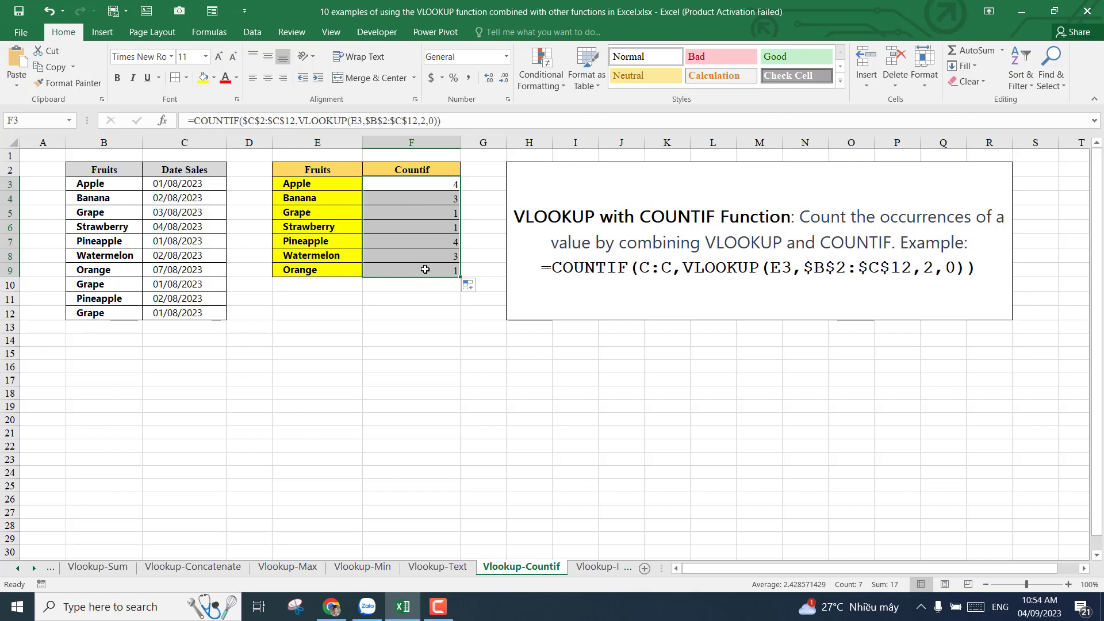
pyautogui.click(414, 182)
pyautogui.click(419, 217)
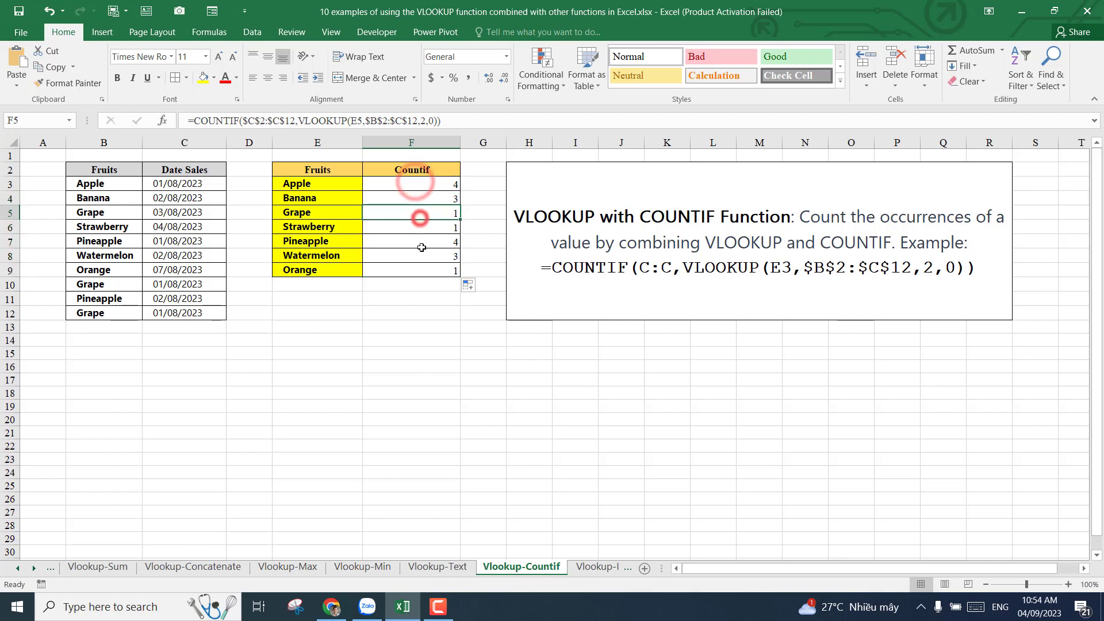
pyautogui.click(422, 247)
pyautogui.click(422, 266)
pyautogui.click(419, 211)
pyautogui.click(414, 184)
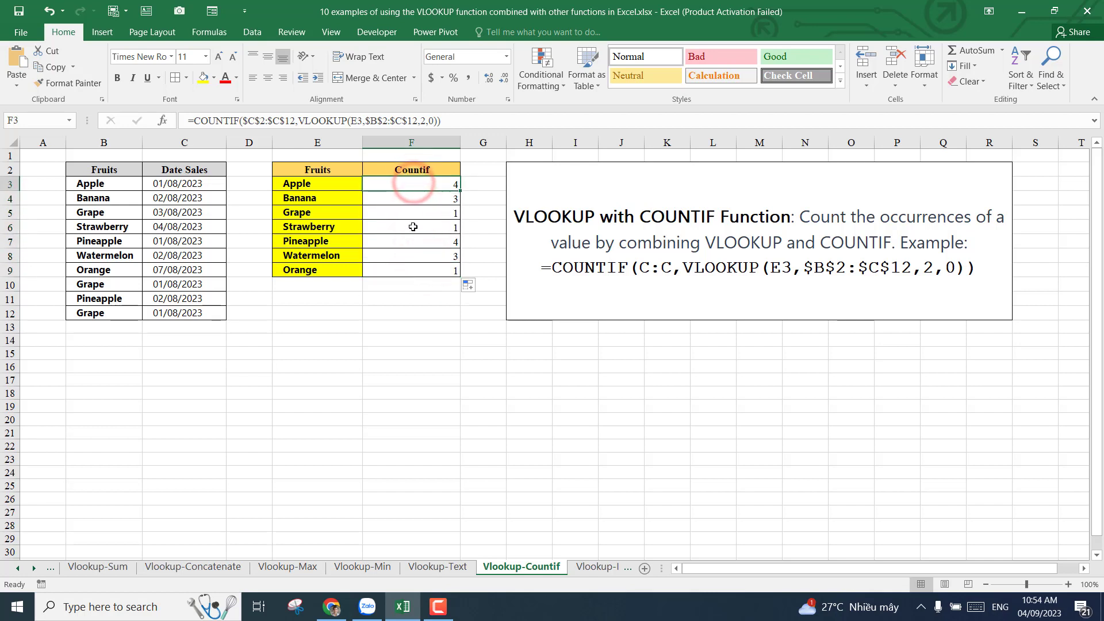
pyautogui.click(478, 185)
pyautogui.click(432, 185)
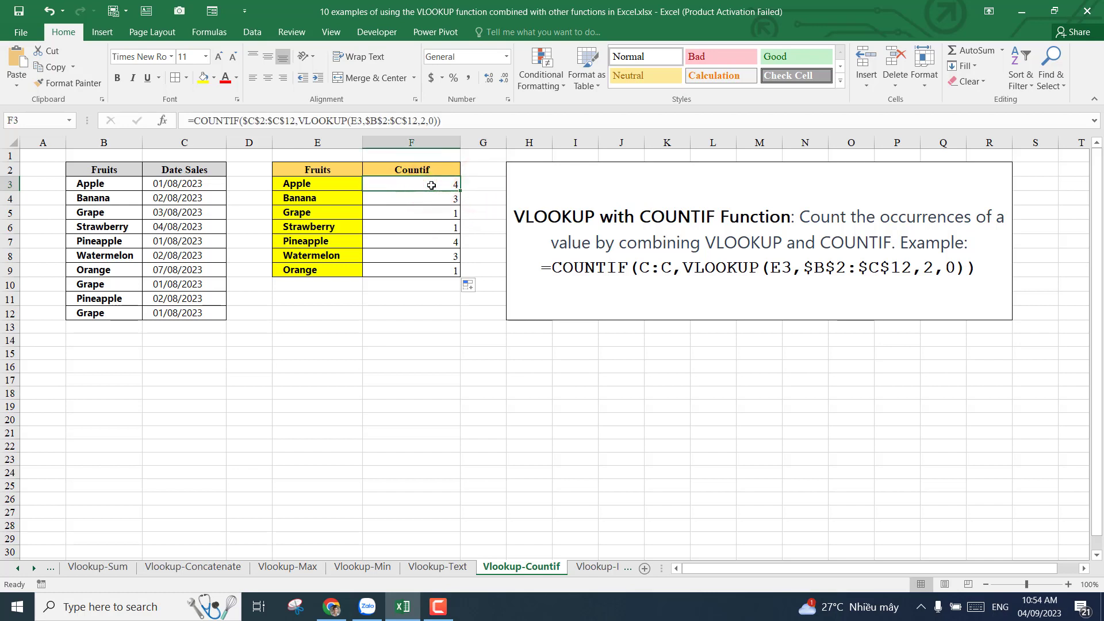
# Inspect the copied COUNTIF and VLOOKUP formulas in cells F4, F7 and F6
pyautogui.click(428, 198)
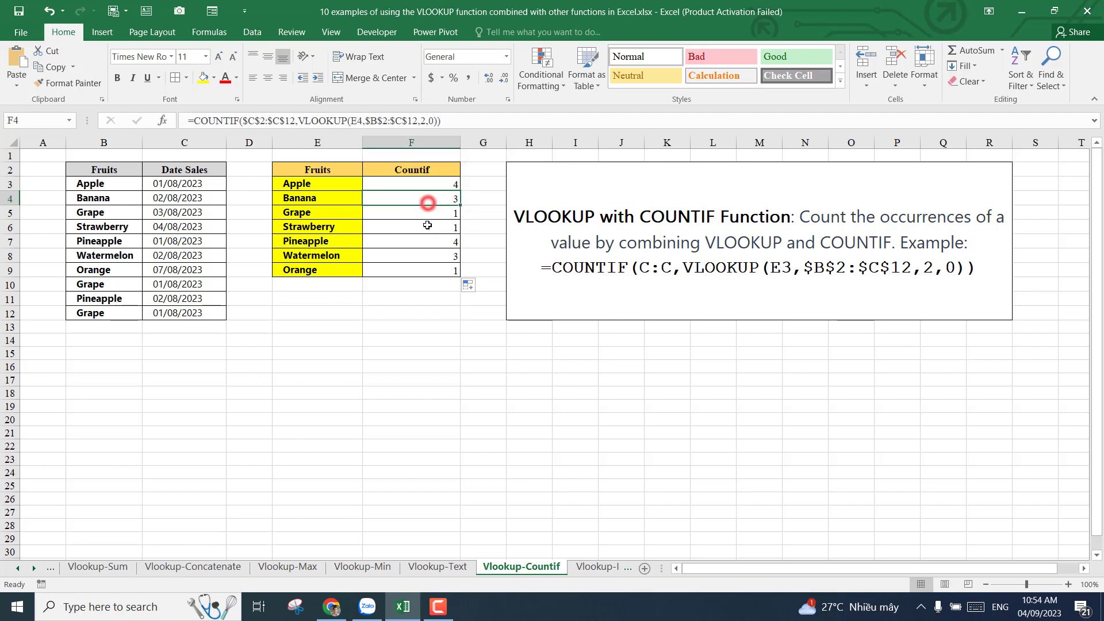
pyautogui.click(429, 245)
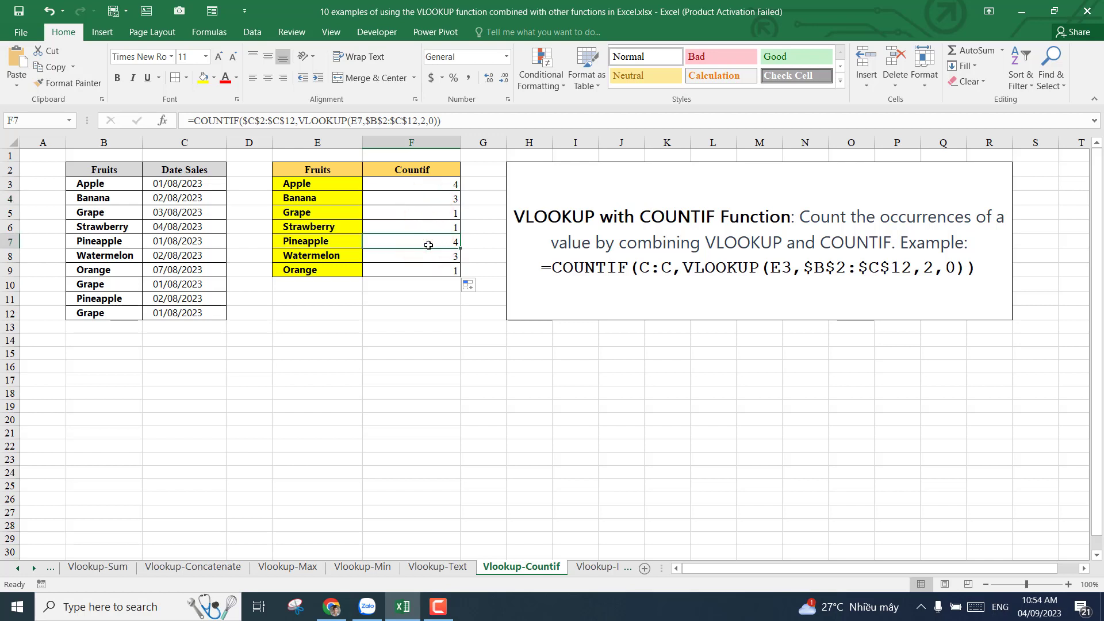
pyautogui.click(426, 226)
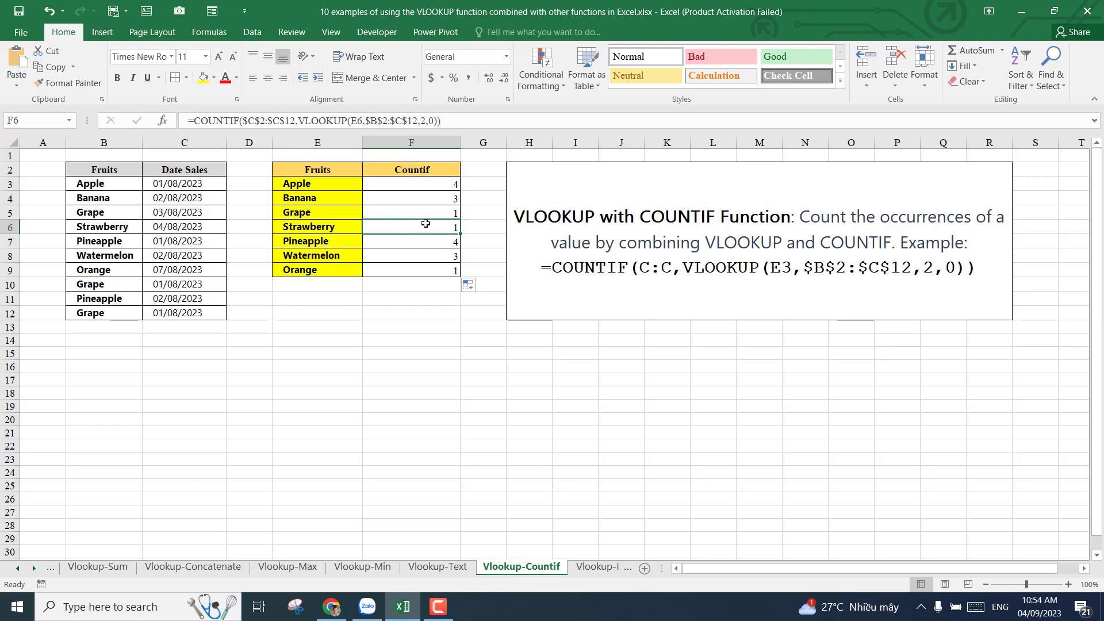
pyautogui.click(440, 323)
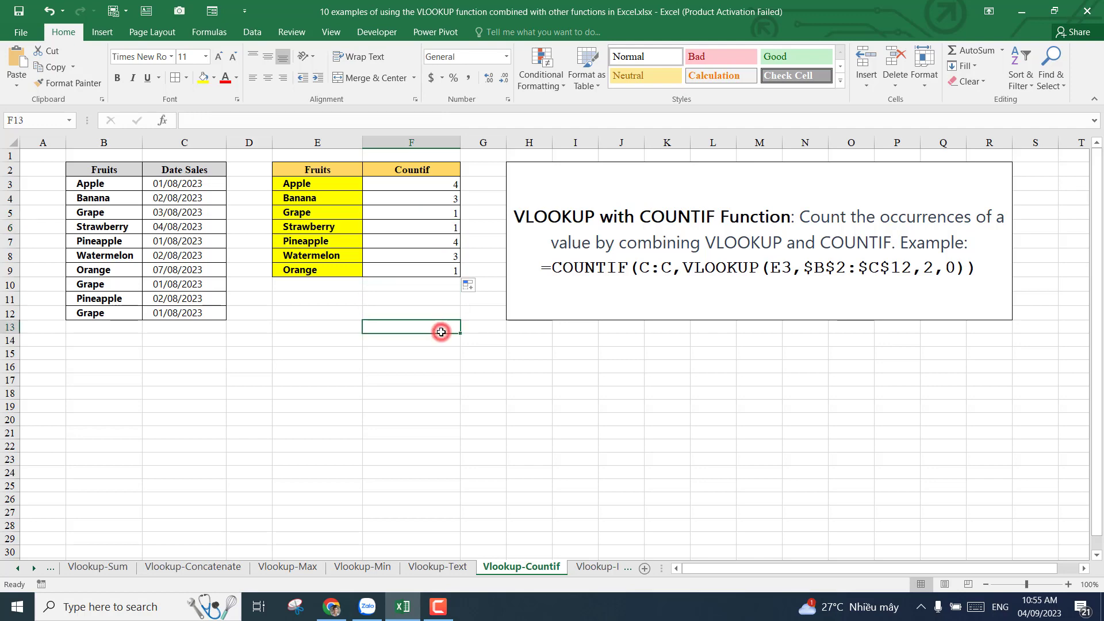
# Open the Vlookup-Index-Match sheet
pyautogui.click(593, 570)
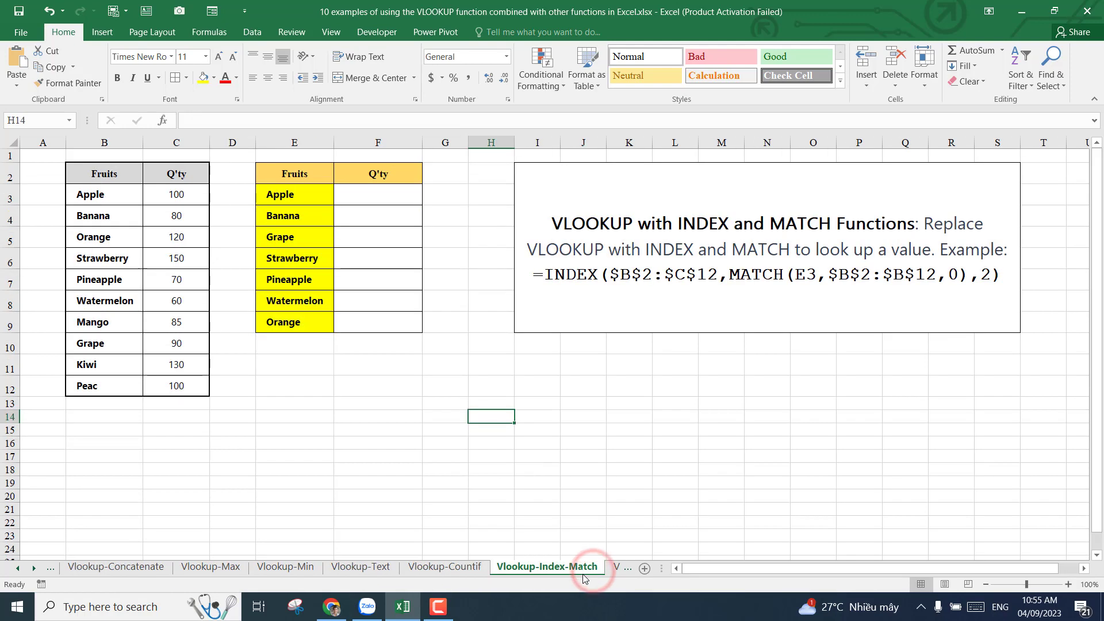
pyautogui.click(434, 401)
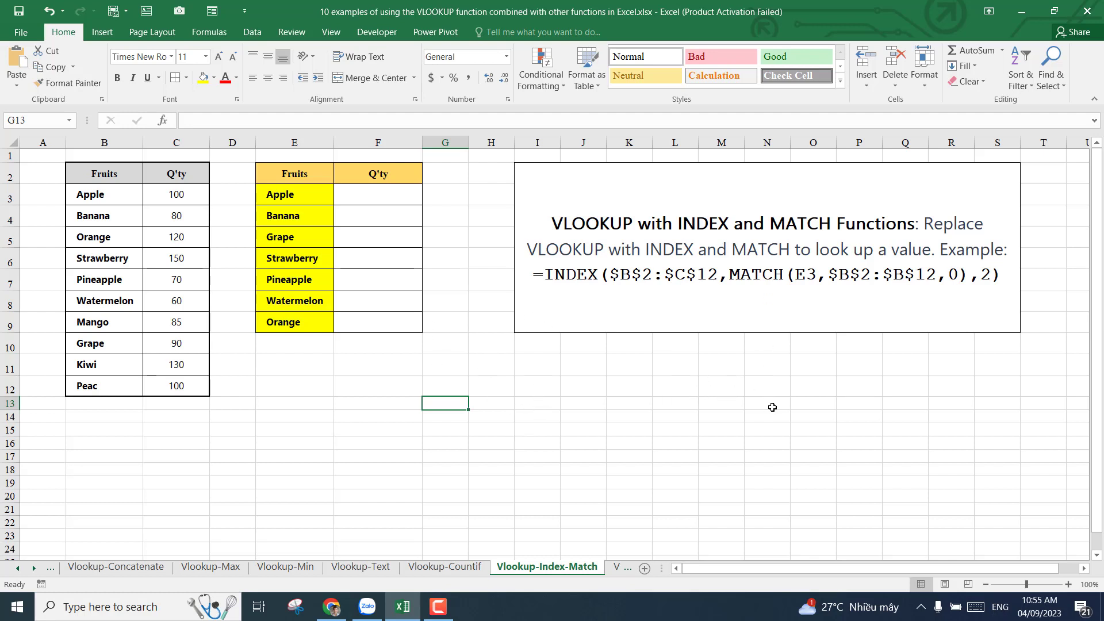
pyautogui.click(377, 402)
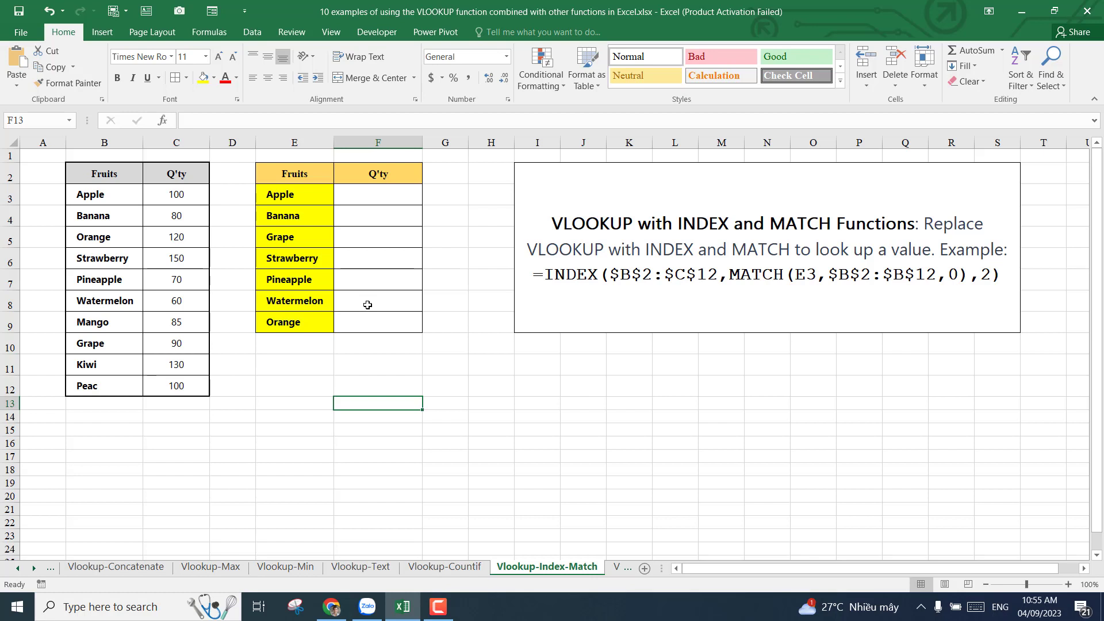
# Start a VLOOKUP formula in F3 of the Q'ty column with E3 as the lookup value
pyautogui.click(381, 194)
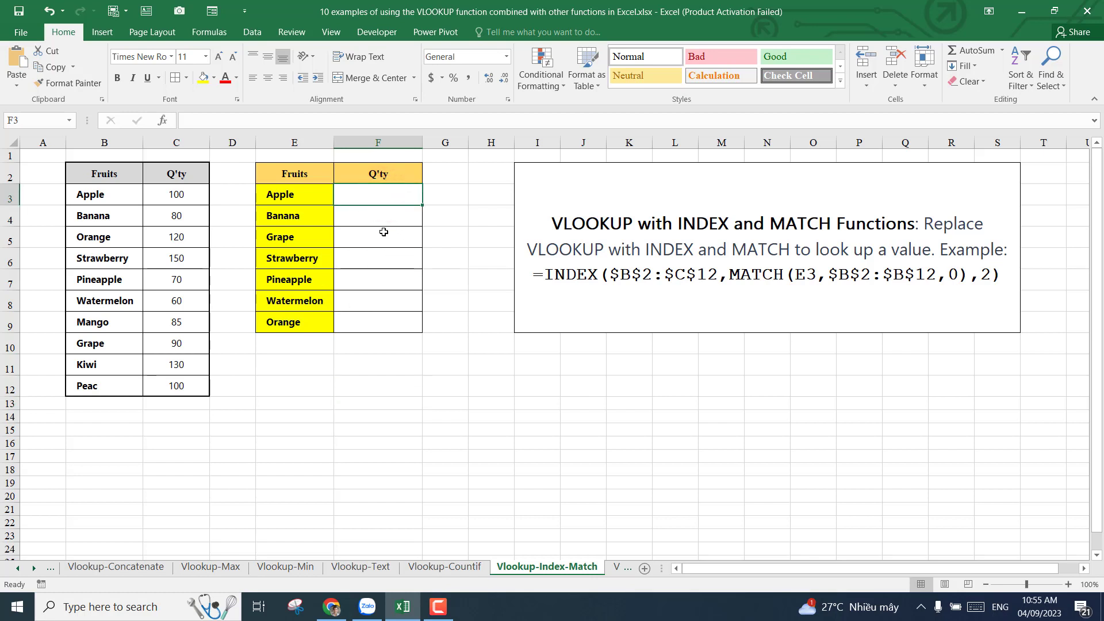
pyautogui.write('=')
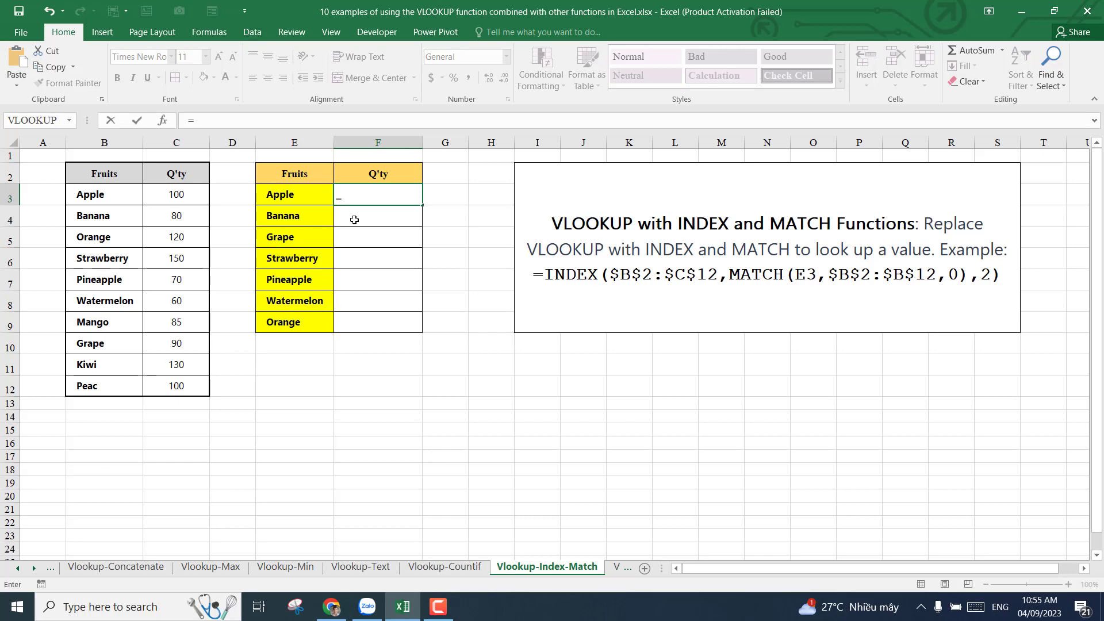
pyautogui.write('vl')
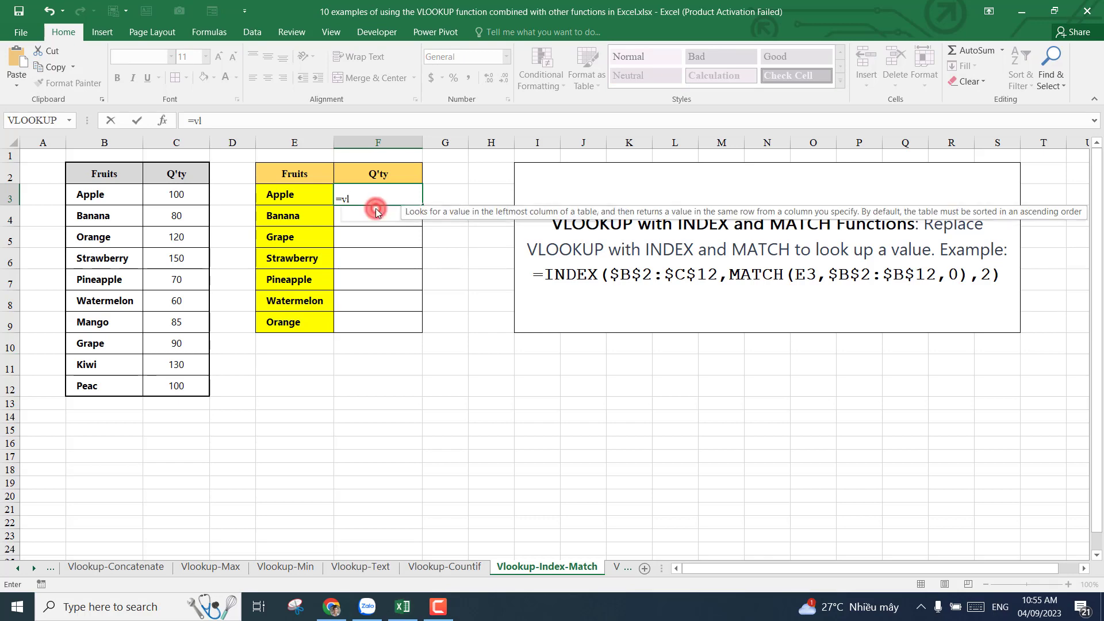
pyautogui.doubleClick(374, 213)
pyautogui.click(161, 120)
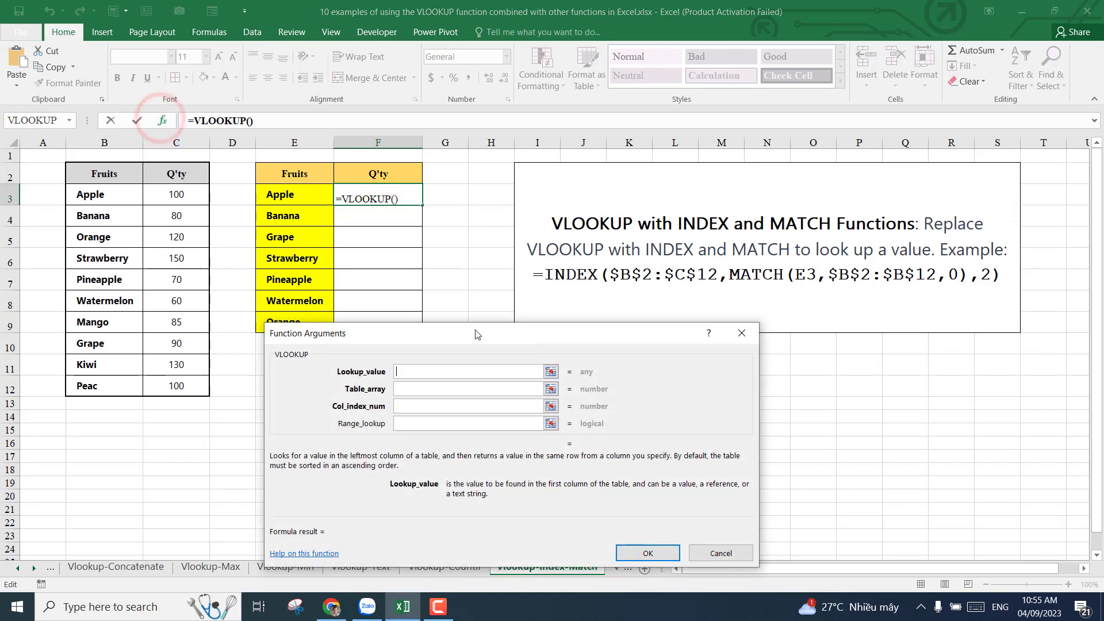
pyautogui.moveTo(422, 337); pyautogui.dragTo(475, 330)
pyautogui.click(300, 194)
# Set the VLOOKUP table array to $B$2:$C$12, column index to 2 and range lookup to 0, and confirm the formula
pyautogui.click(466, 384)
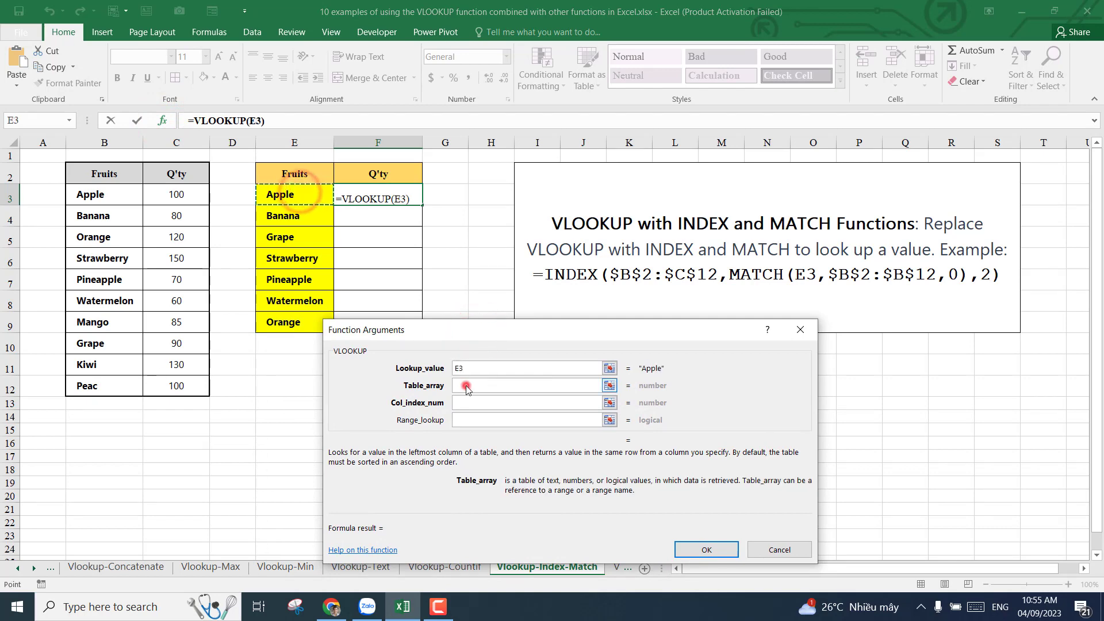
pyautogui.moveTo(104, 173); pyautogui.dragTo(183, 382)
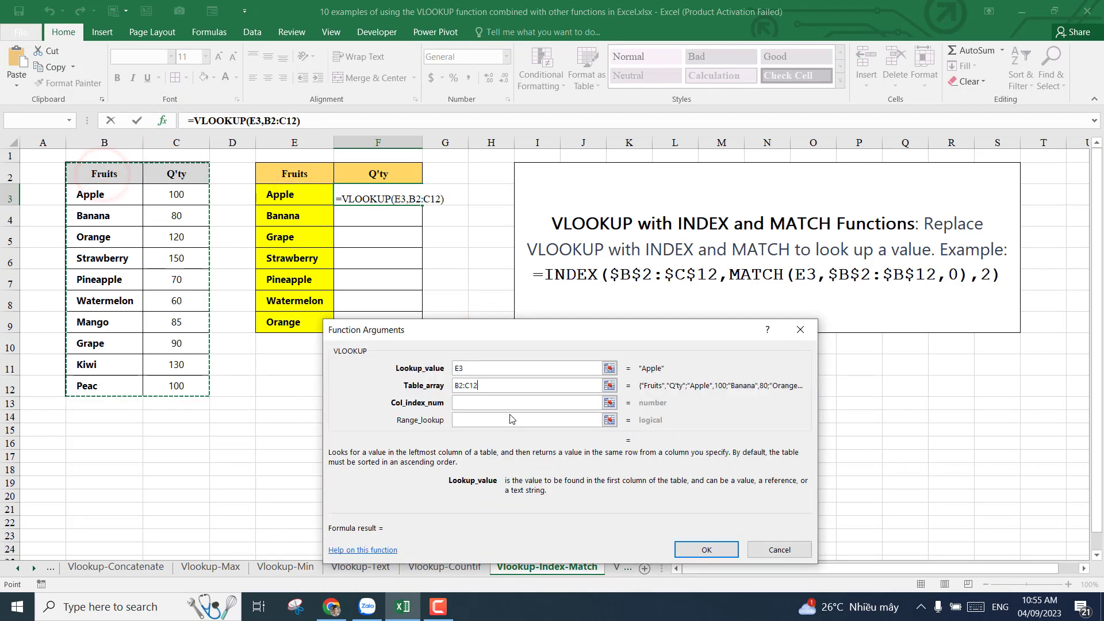
pyautogui.press('F4')
pyautogui.click(496, 402)
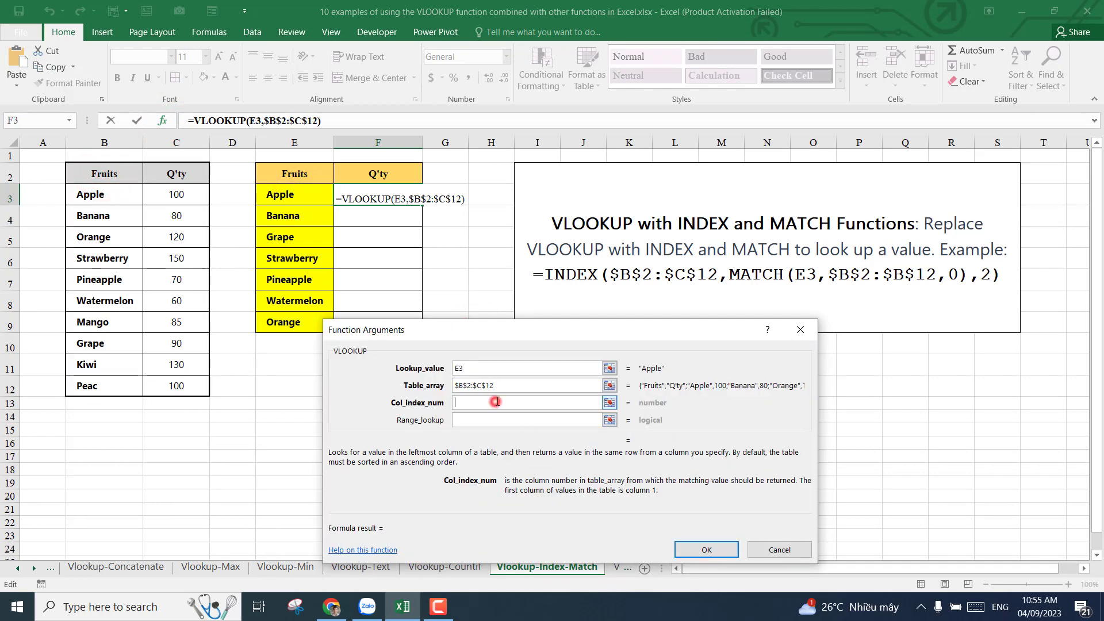
pyautogui.write('2')
pyautogui.click(500, 419)
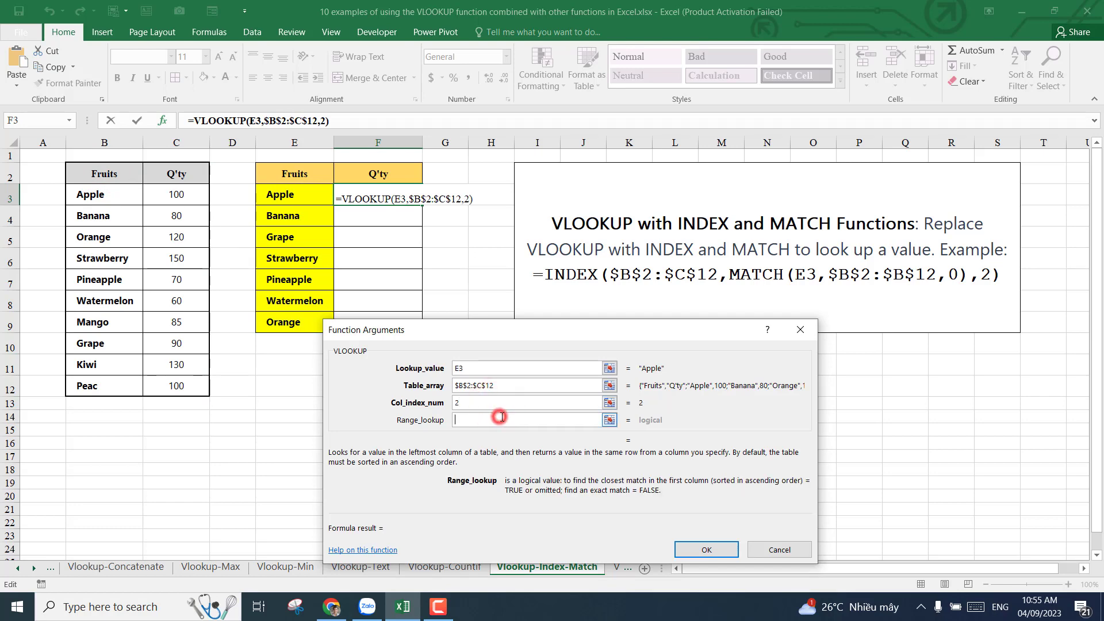
pyautogui.write('0')
pyautogui.press('Return')
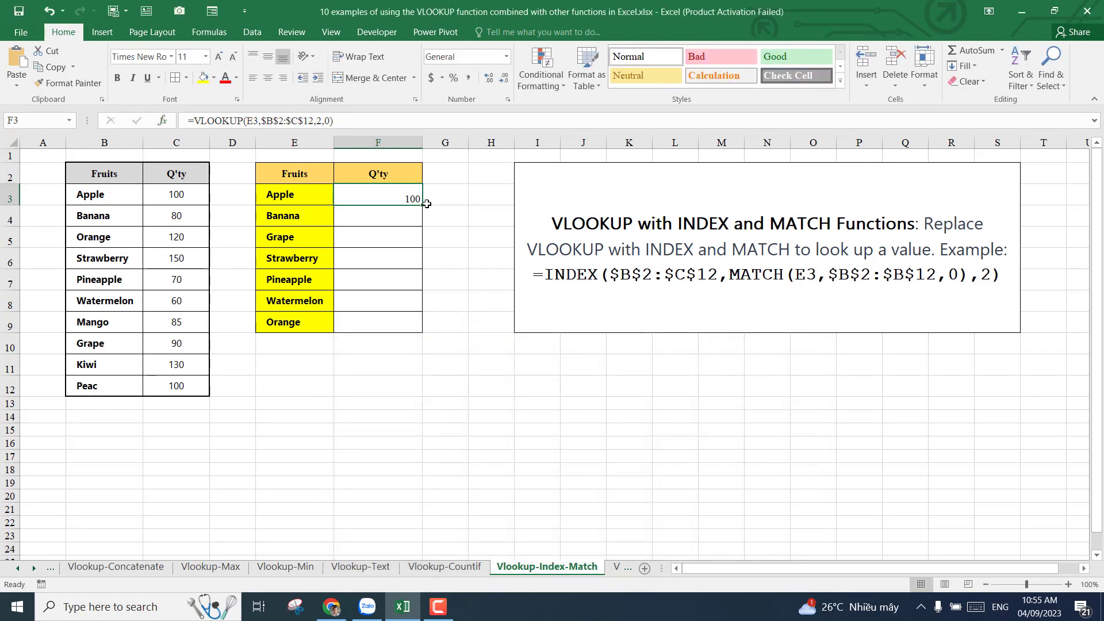
# Fill the VLOOKUP formula from F3 down to F9 and check the copied formulas in the Q'ty column
pyautogui.doubleClick(422, 208)
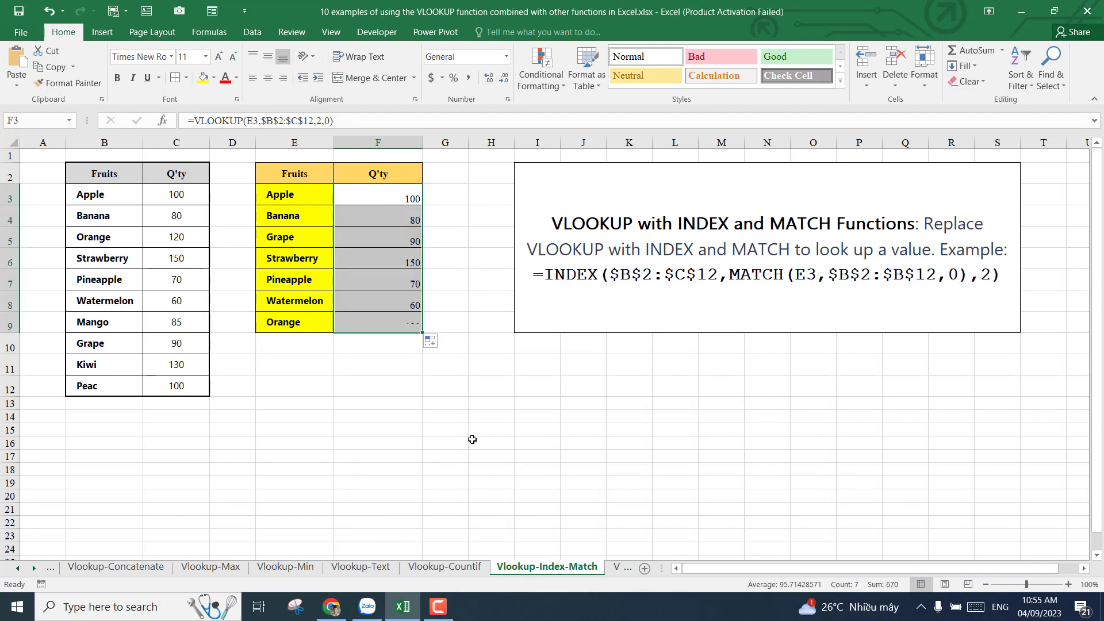
pyautogui.click(412, 203)
pyautogui.click(370, 237)
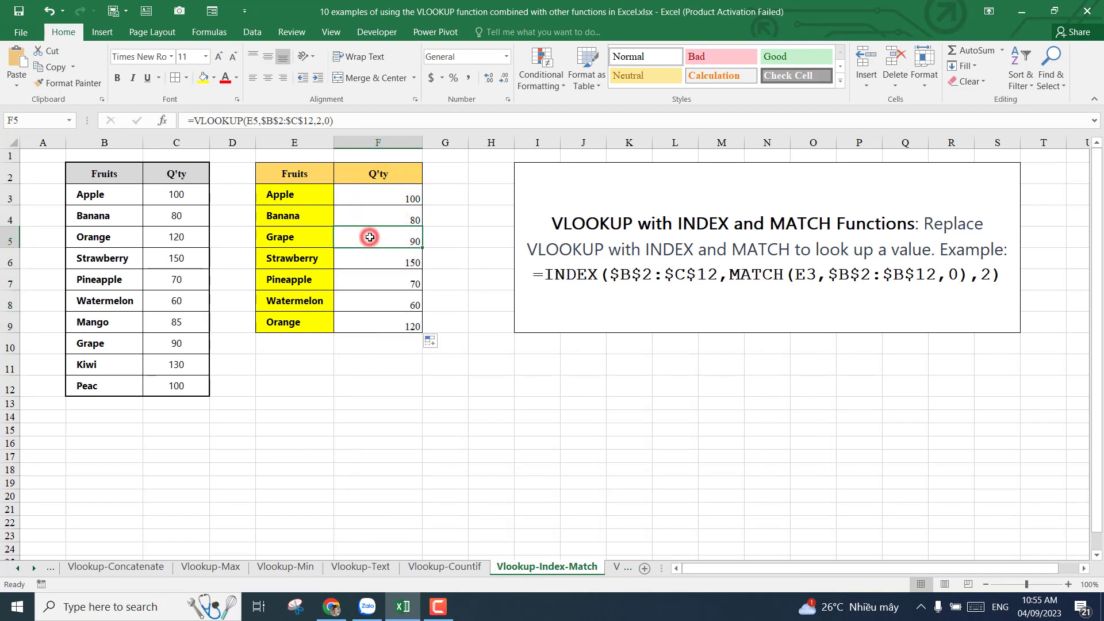
pyautogui.click(372, 264)
pyautogui.click(374, 299)
pyautogui.click(372, 318)
pyautogui.click(378, 280)
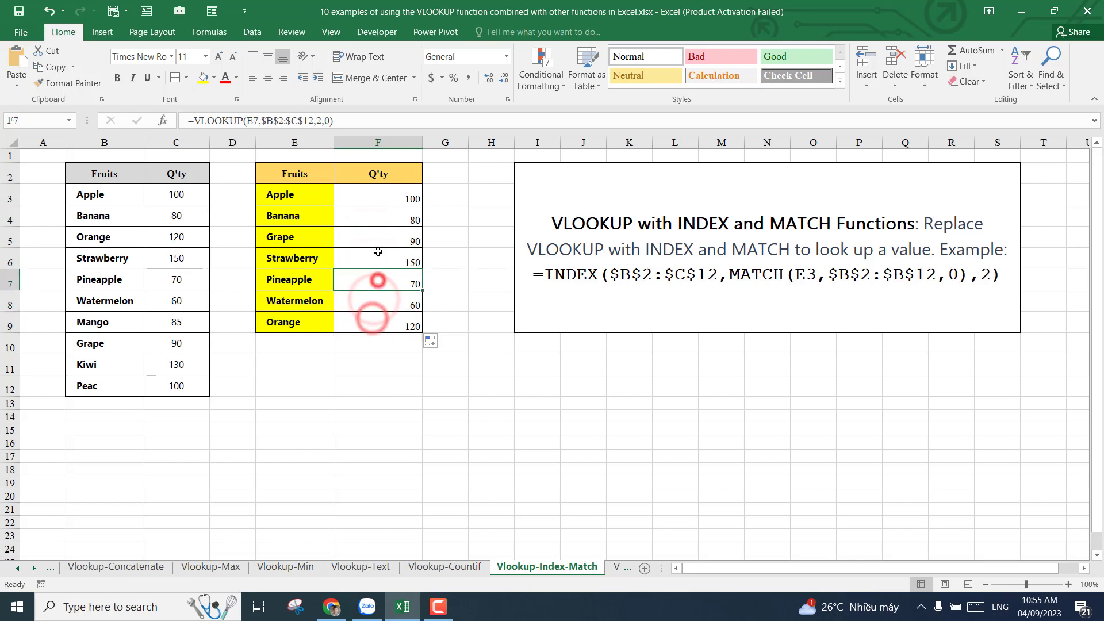
pyautogui.click(378, 252)
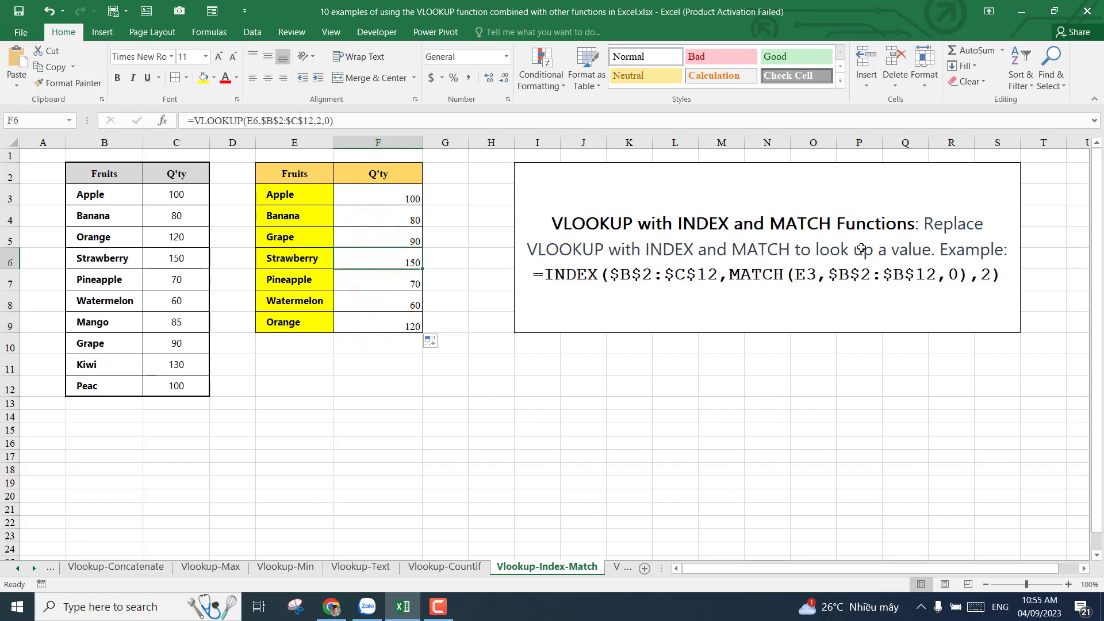
# Start an INDEX formula in G3 using the array form, with the array set to the absolute reference $B$2:$C$12
pyautogui.click(439, 193)
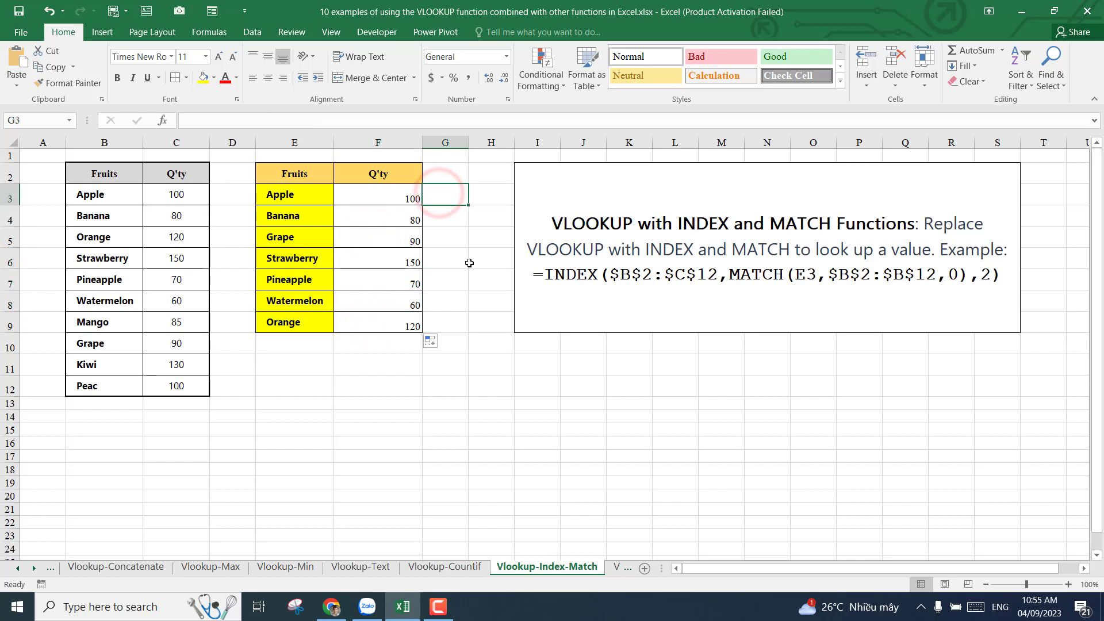
pyautogui.write('=')
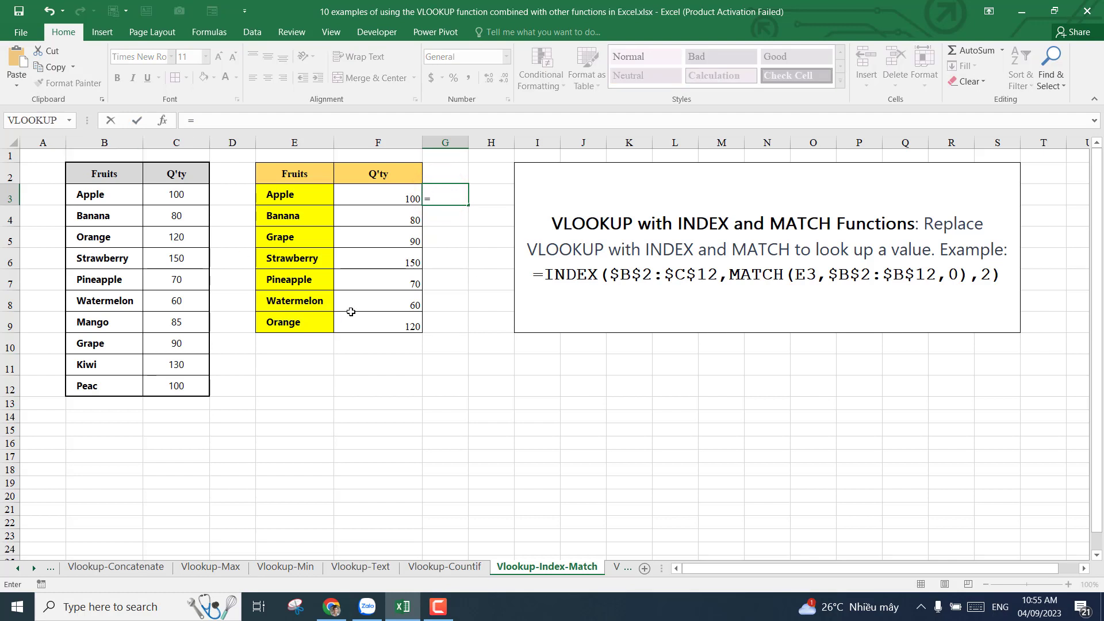
pyautogui.write('in')
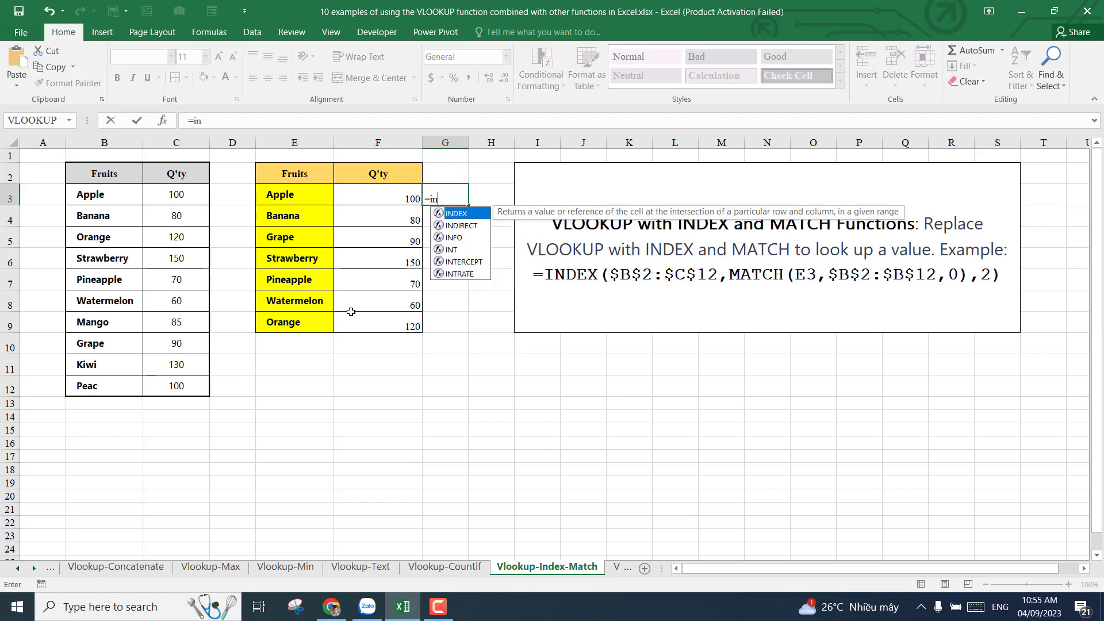
pyautogui.doubleClick(460, 213)
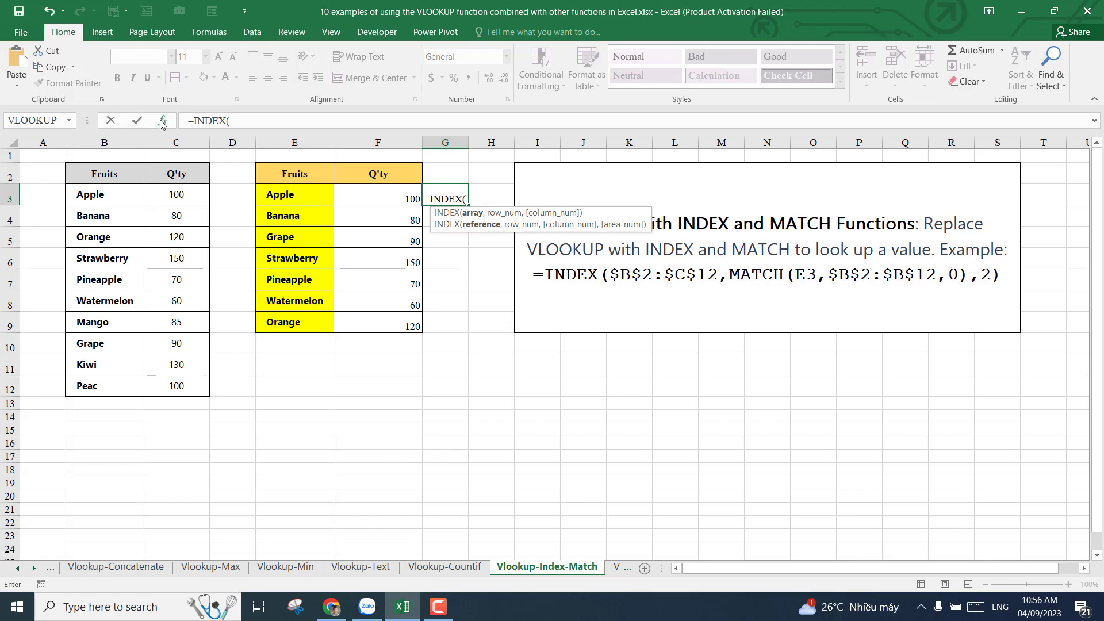
pyautogui.click(163, 121)
pyautogui.click(563, 479)
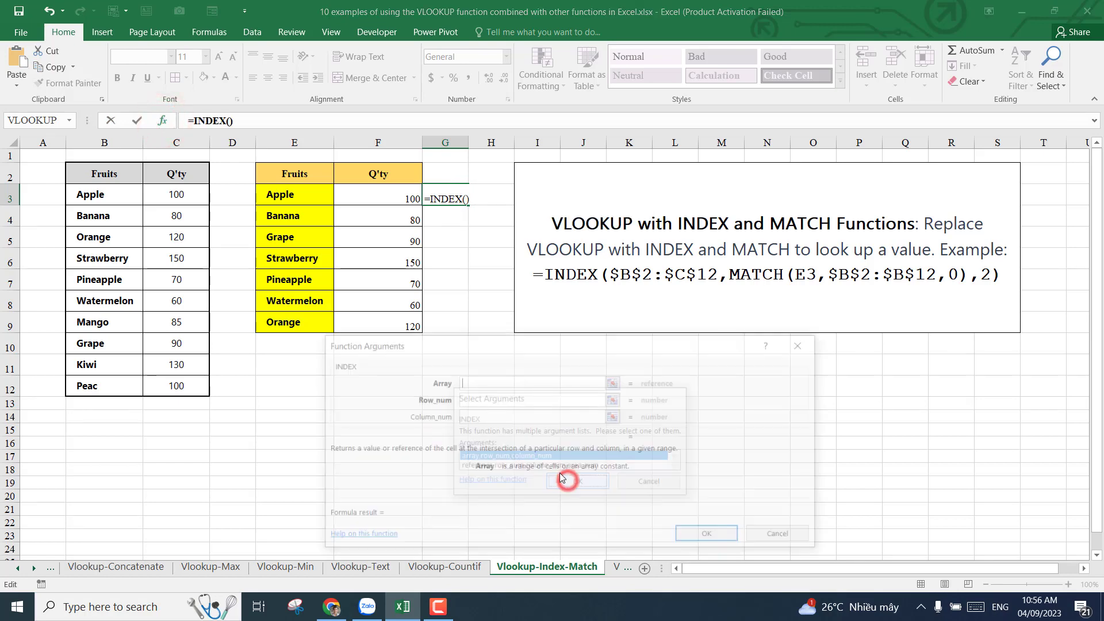
pyautogui.moveTo(480, 344); pyautogui.dragTo(443, 370)
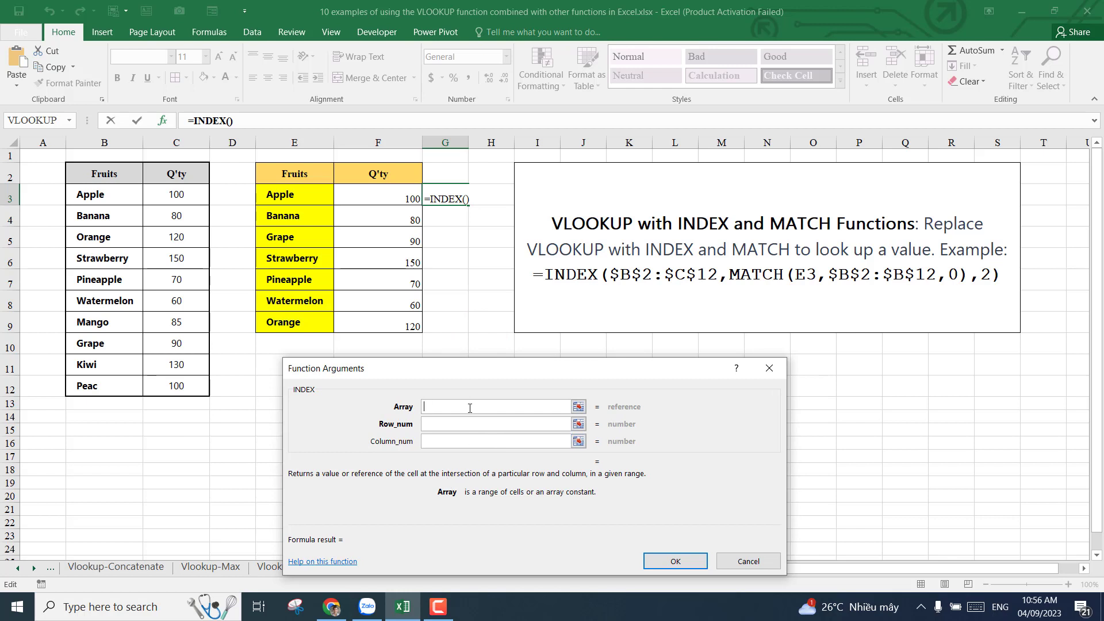
pyautogui.moveTo(111, 183); pyautogui.dragTo(201, 388)
pyautogui.press('F4')
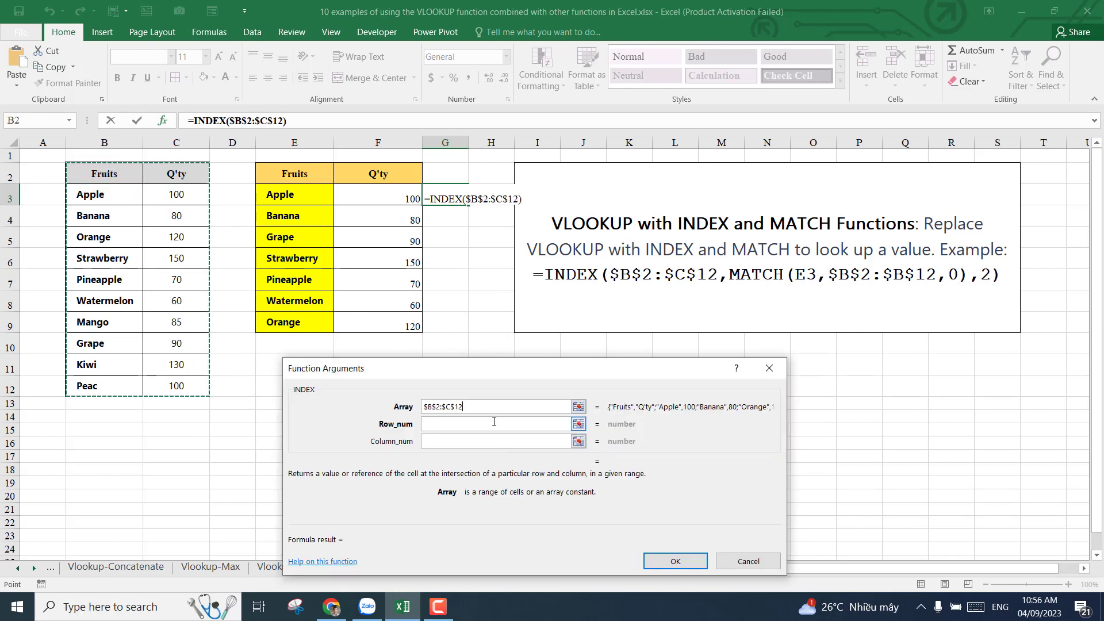
# Nest a MATCH function as the INDEX row number and open its function arguments
pyautogui.click(479, 424)
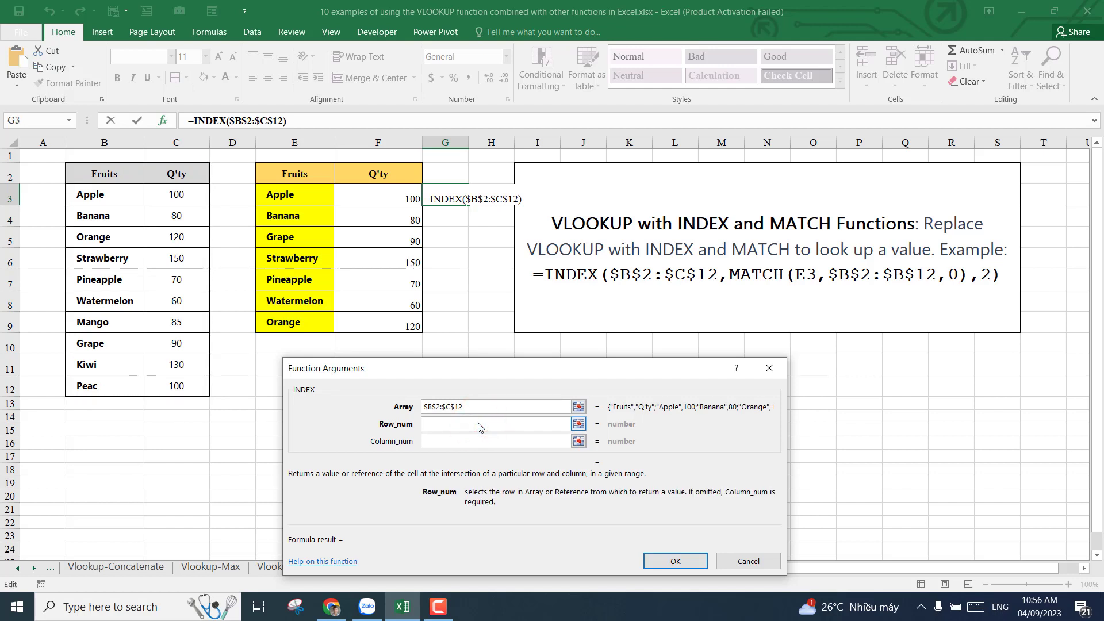
pyautogui.moveTo(458, 367)
pyautogui.mouseDown()
pyautogui.moveTo(474, 350)
pyautogui.moveTo(462, 357)
pyautogui.mouseUp()
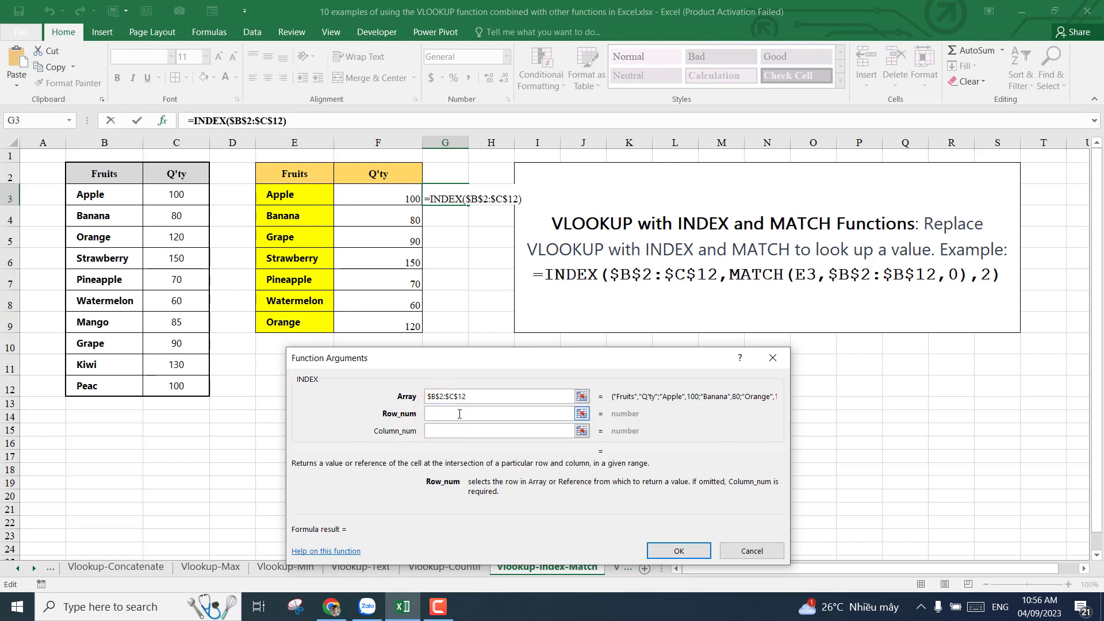
pyautogui.write('mat')
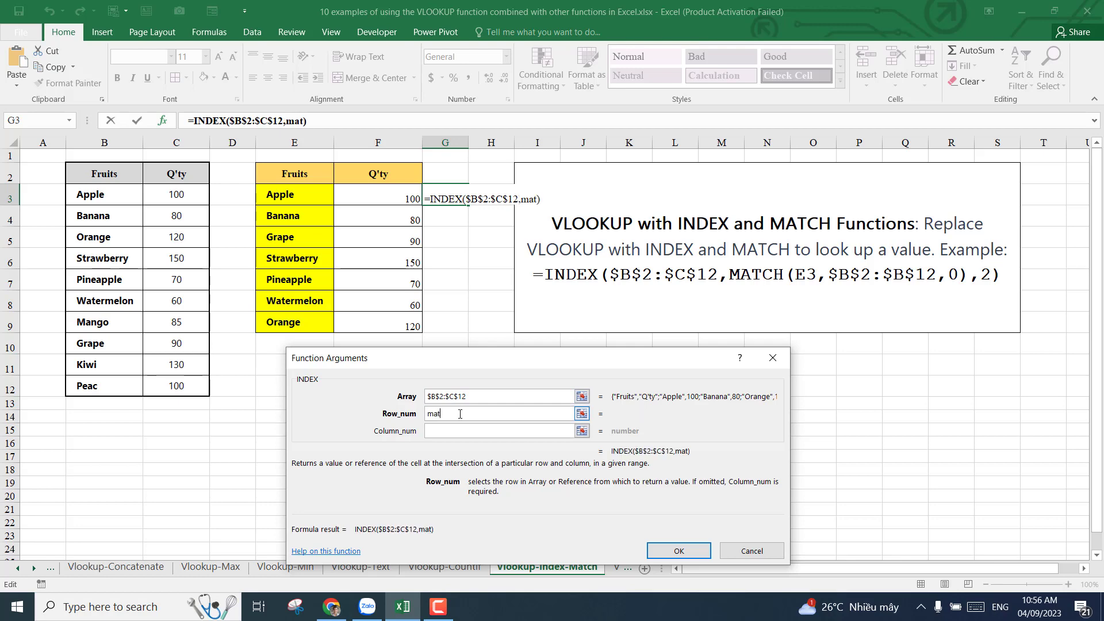
pyautogui.write('ch(')
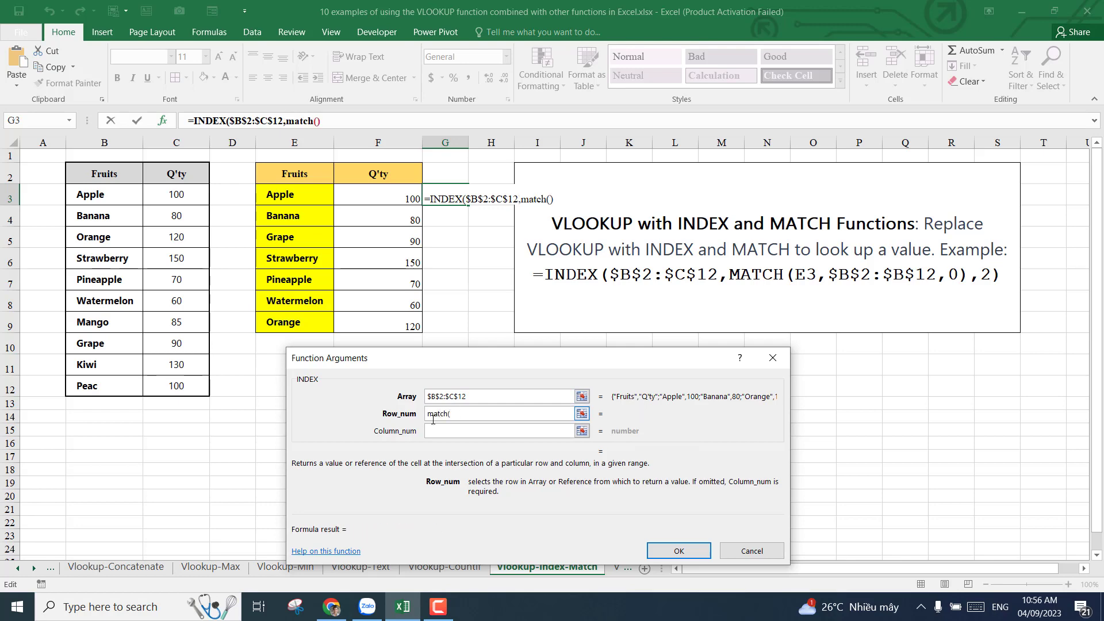
pyautogui.click(166, 120)
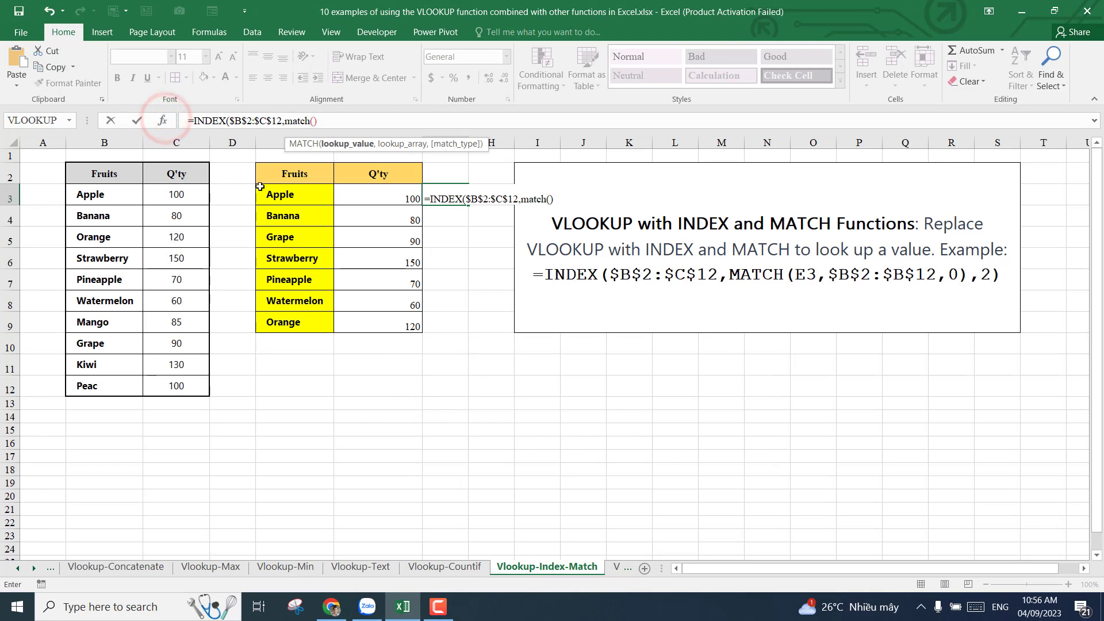
pyautogui.click(163, 122)
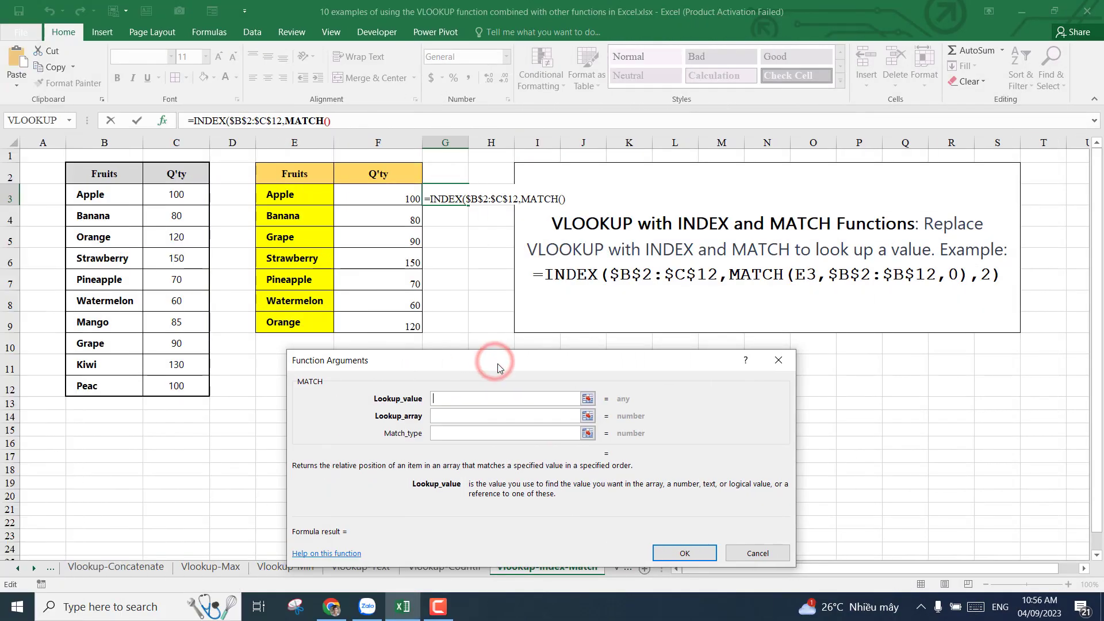
# Set the MATCH lookup value to E3 and the lookup array to the absolute reference $B$2:$B$12
pyautogui.click(468, 396)
pyautogui.click(310, 195)
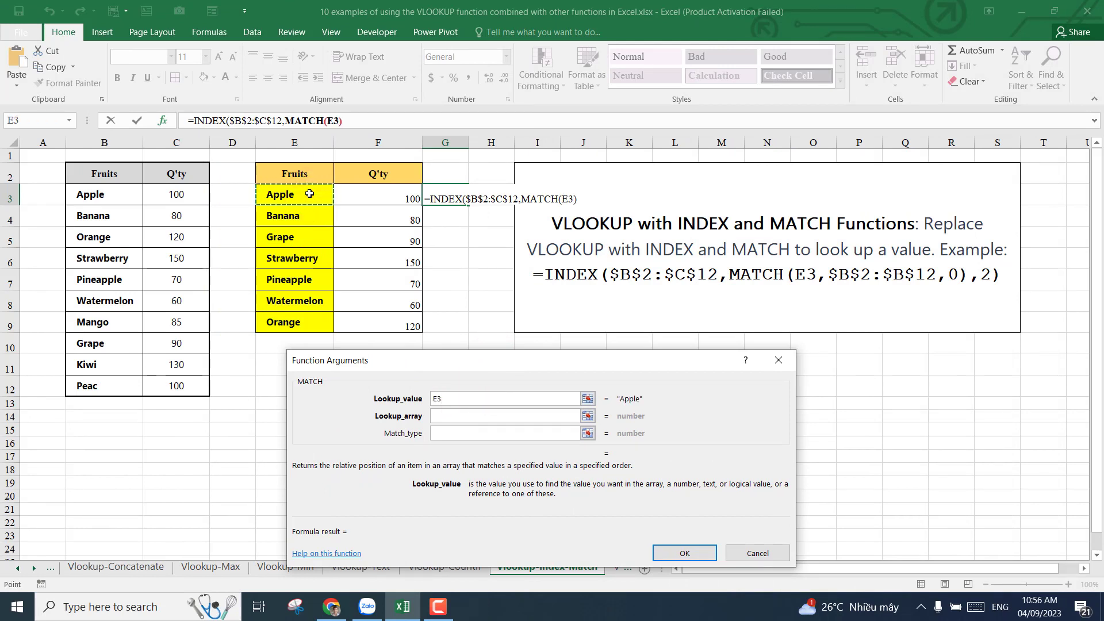
pyautogui.click(471, 414)
pyautogui.moveTo(115, 174); pyautogui.dragTo(118, 391)
pyautogui.press('F4')
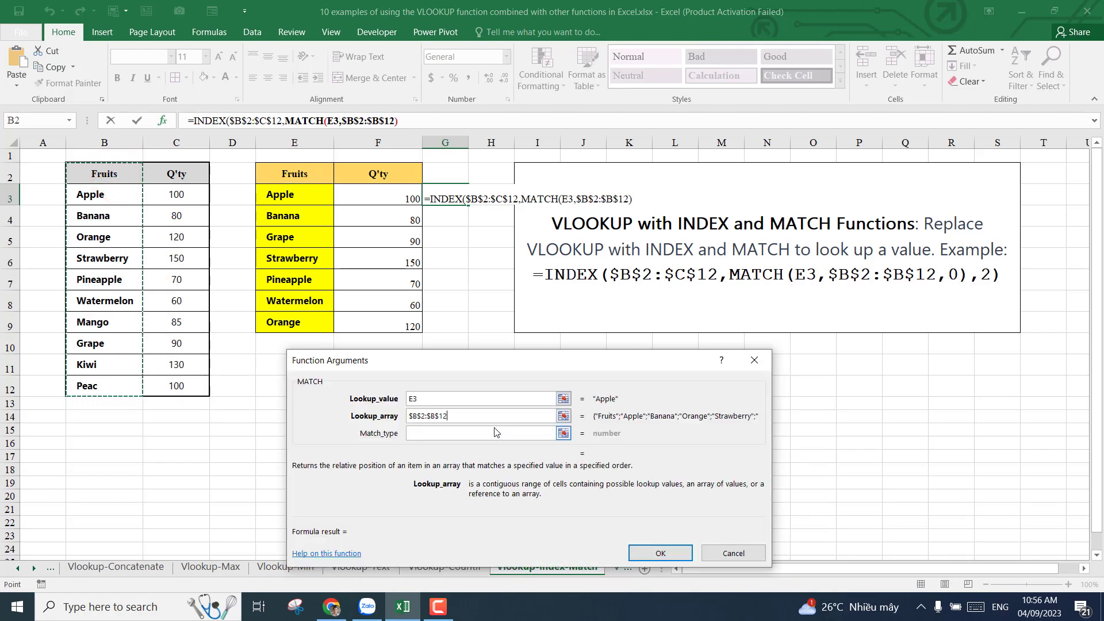
# Set the MATCH match type to 0 and the INDEX column number to 2, and enter the completed formula in G3
pyautogui.click(496, 433)
pyautogui.write('0')
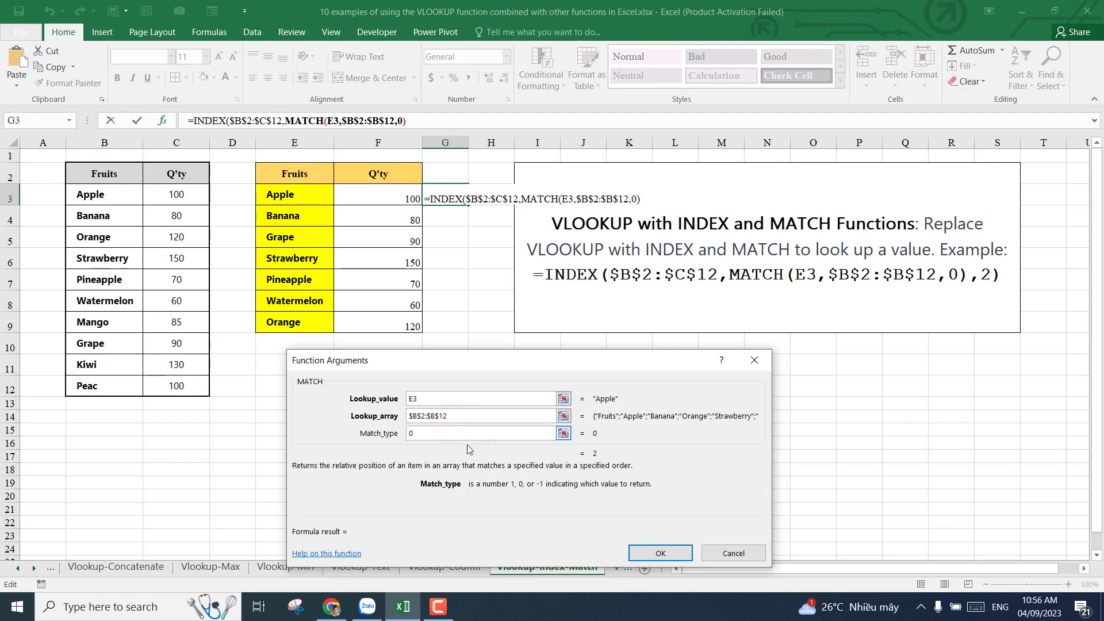
pyautogui.click(206, 120)
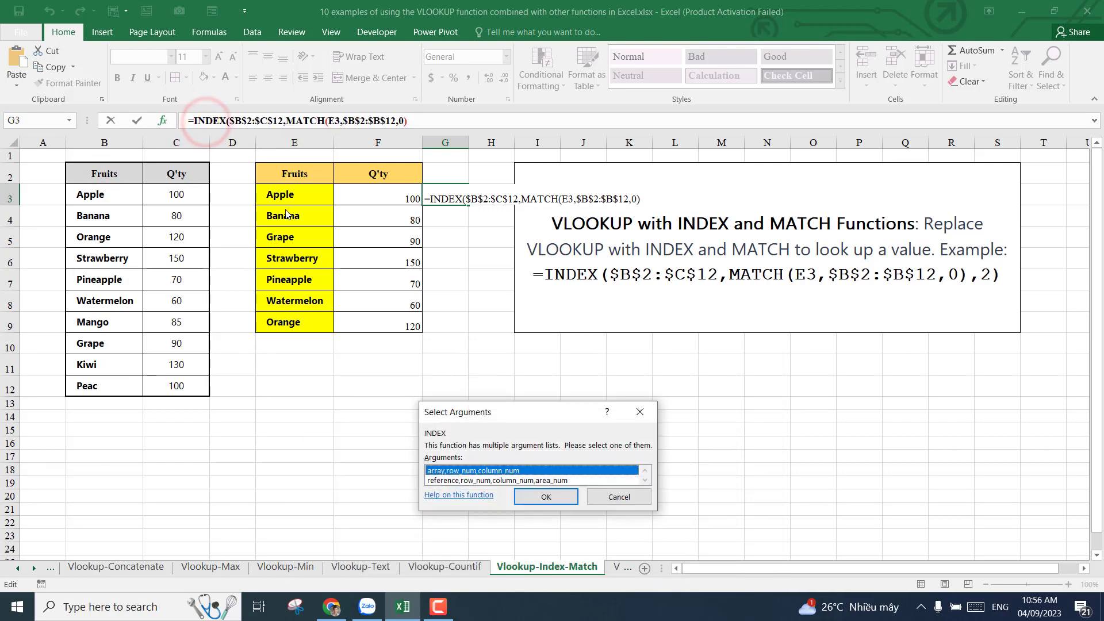
pyautogui.click(546, 497)
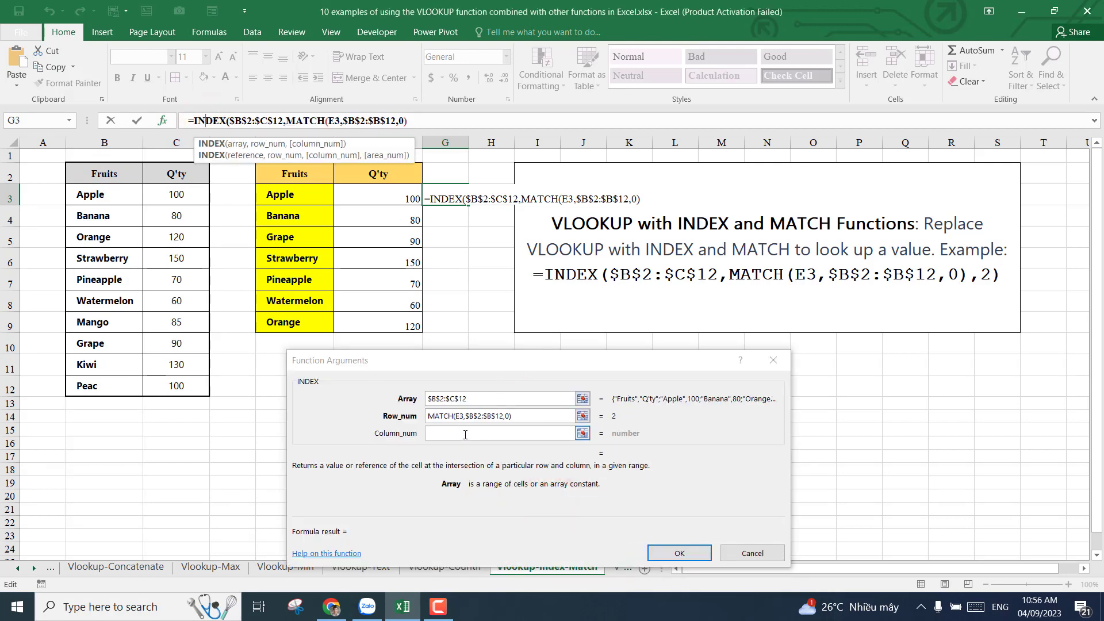
pyautogui.click(465, 433)
pyautogui.write('2')
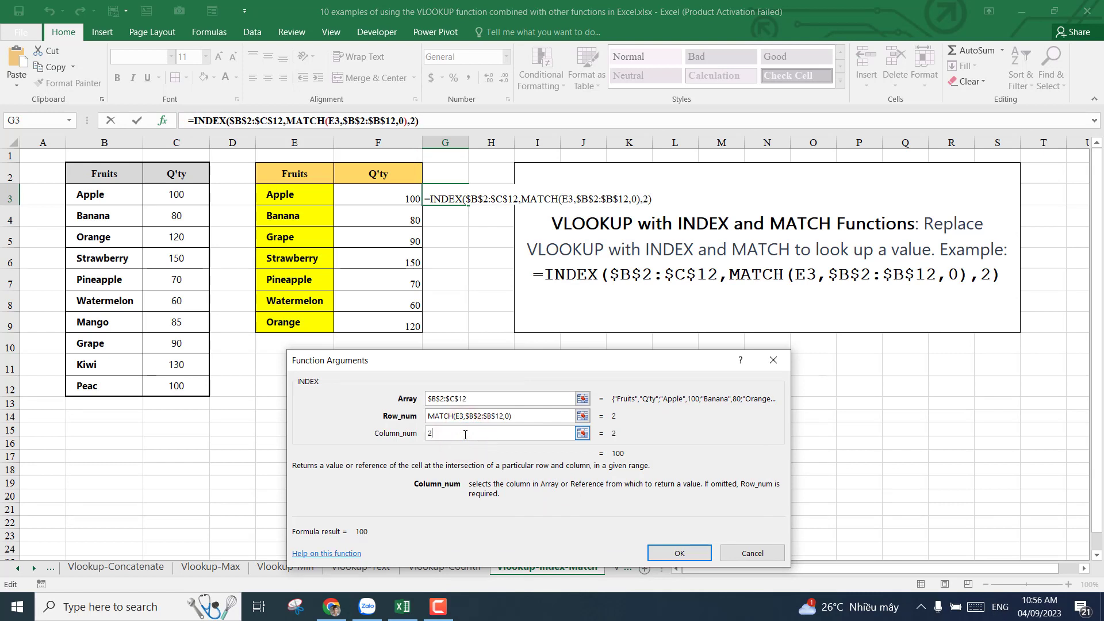
pyautogui.click(698, 555)
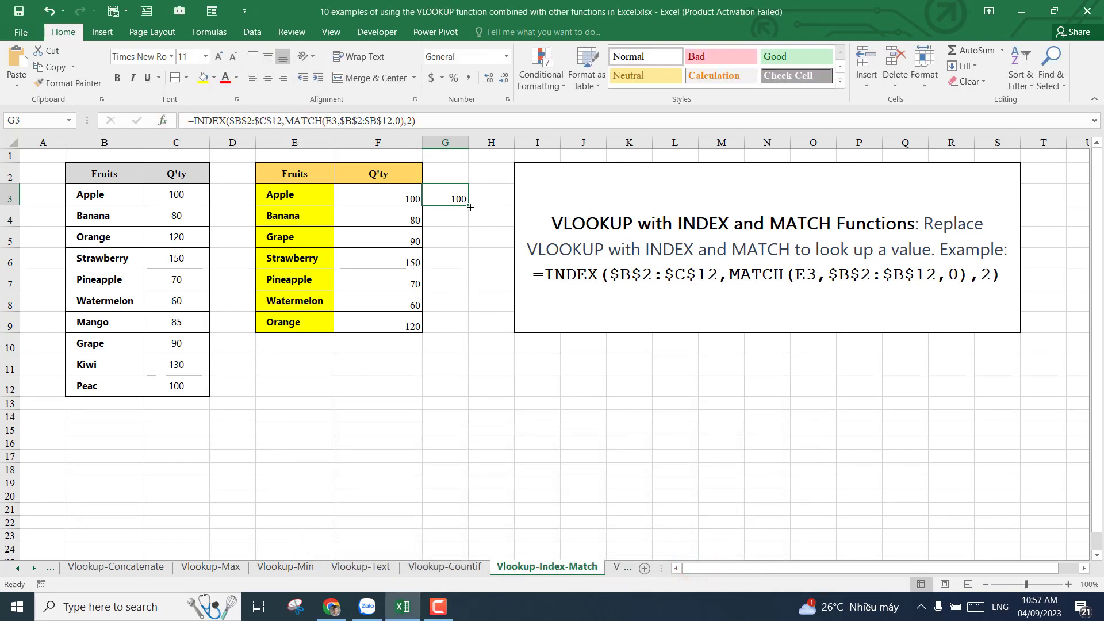
# Fill the INDEX-MATCH formula from G3 down to G9 and check the copied formula in each row
pyautogui.moveTo(470, 207); pyautogui.dragTo(464, 332)
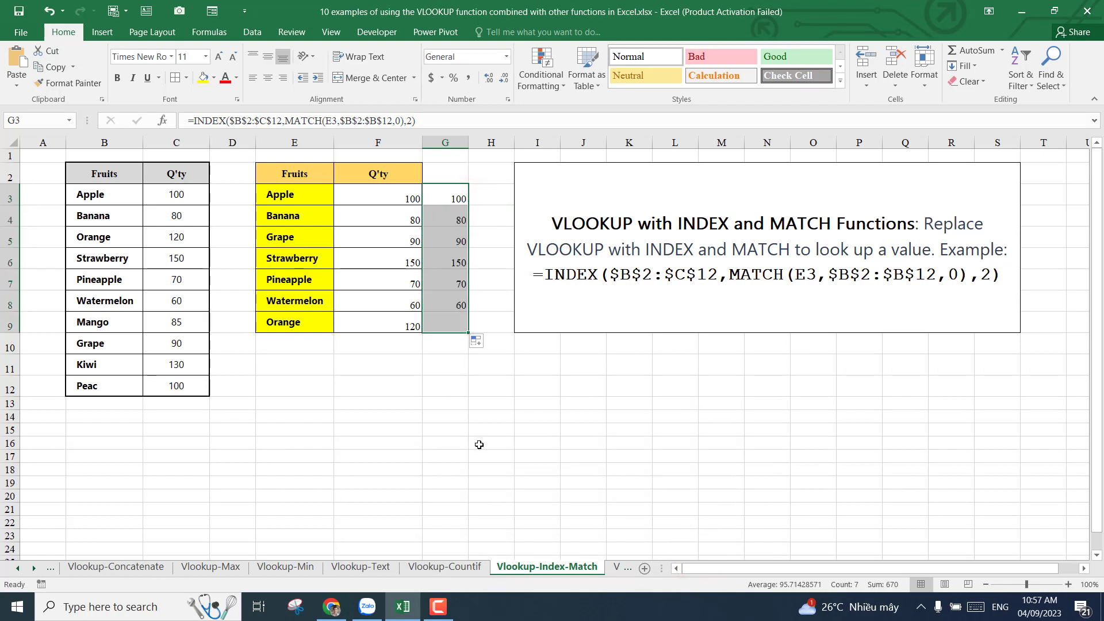
pyautogui.click(479, 445)
pyautogui.click(453, 195)
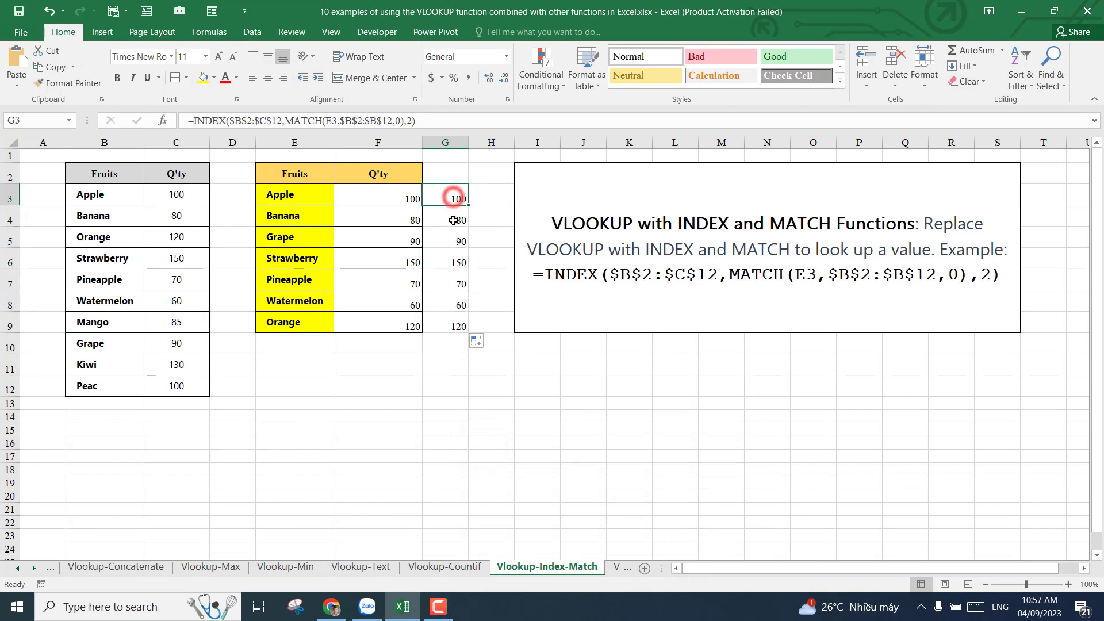
pyautogui.click(453, 219)
pyautogui.click(453, 246)
pyautogui.click(453, 261)
pyautogui.click(452, 281)
pyautogui.click(452, 303)
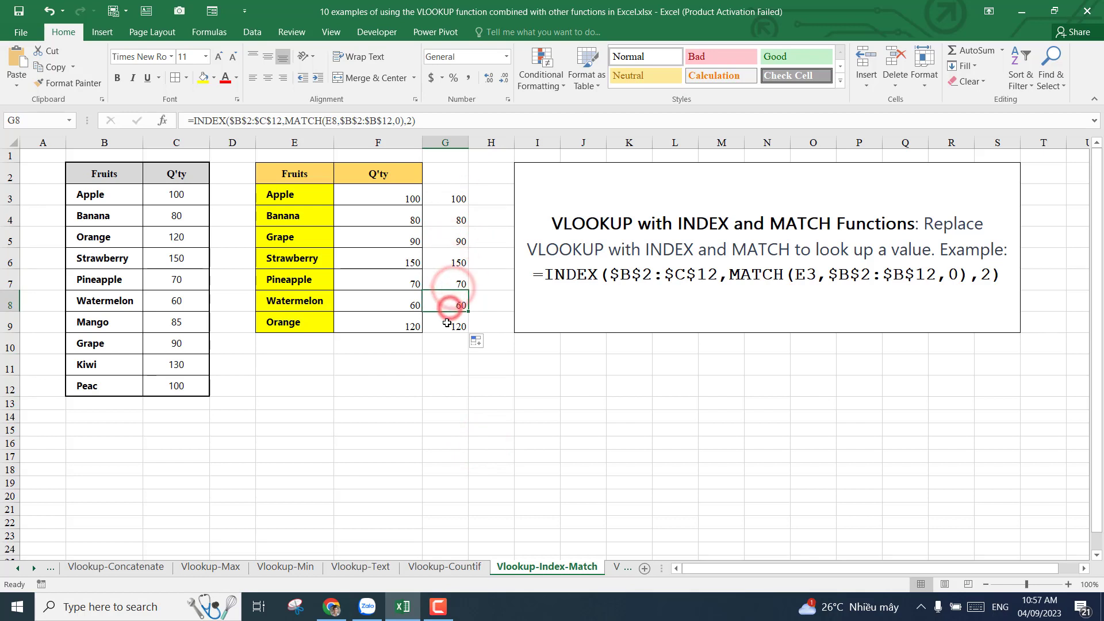
pyautogui.click(447, 323)
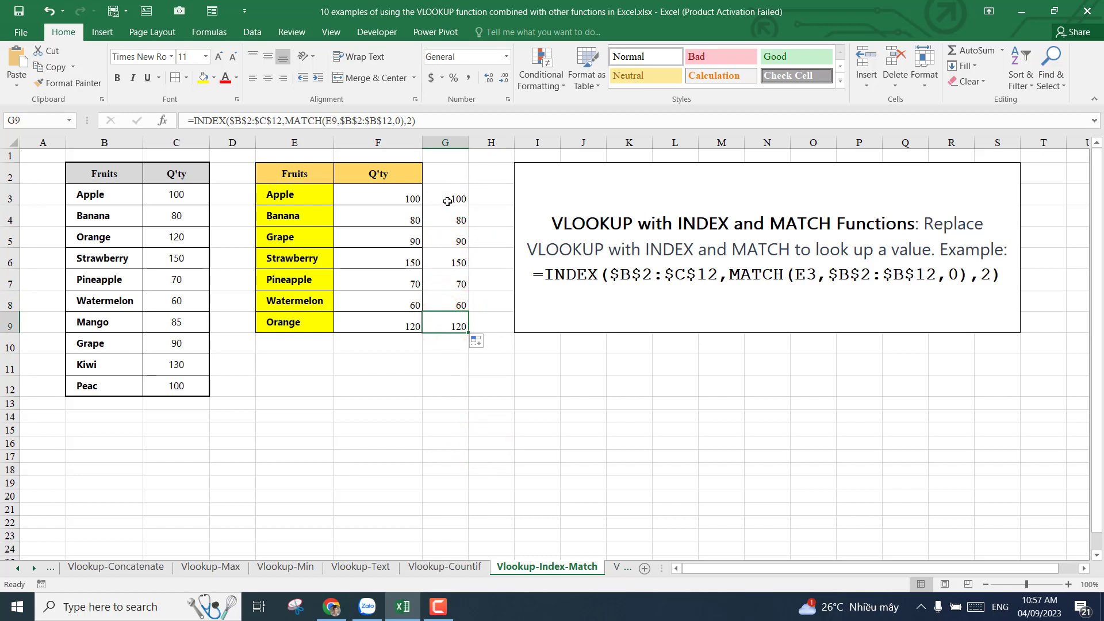
# Compare the VLOOKUP formula in F3 with the INDEX-MATCH formula in G3
pyautogui.click(400, 197)
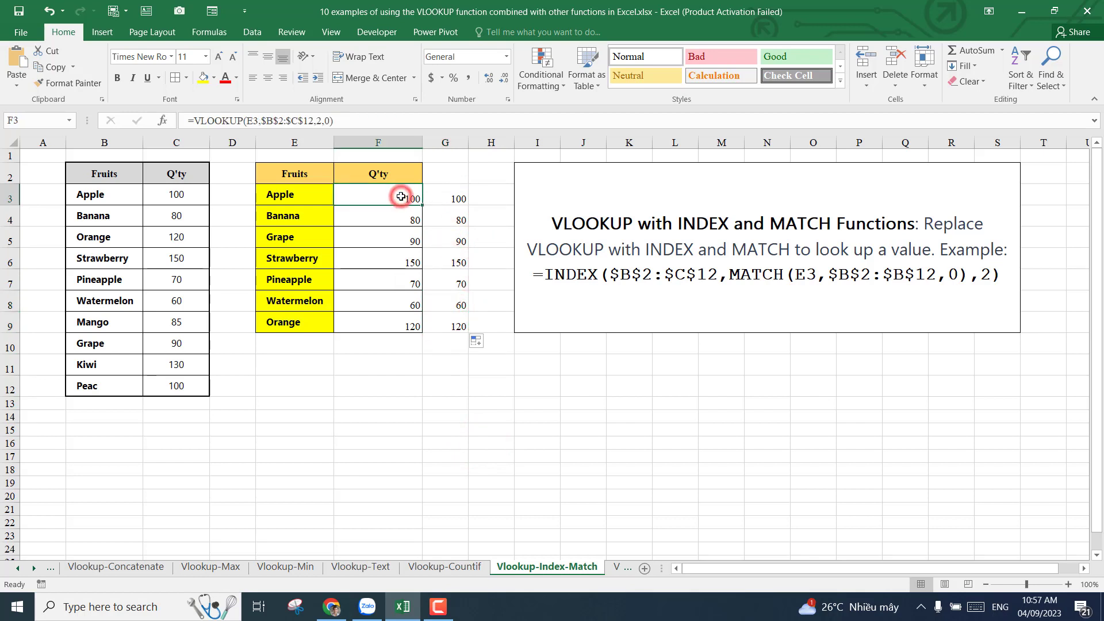
pyautogui.click(443, 197)
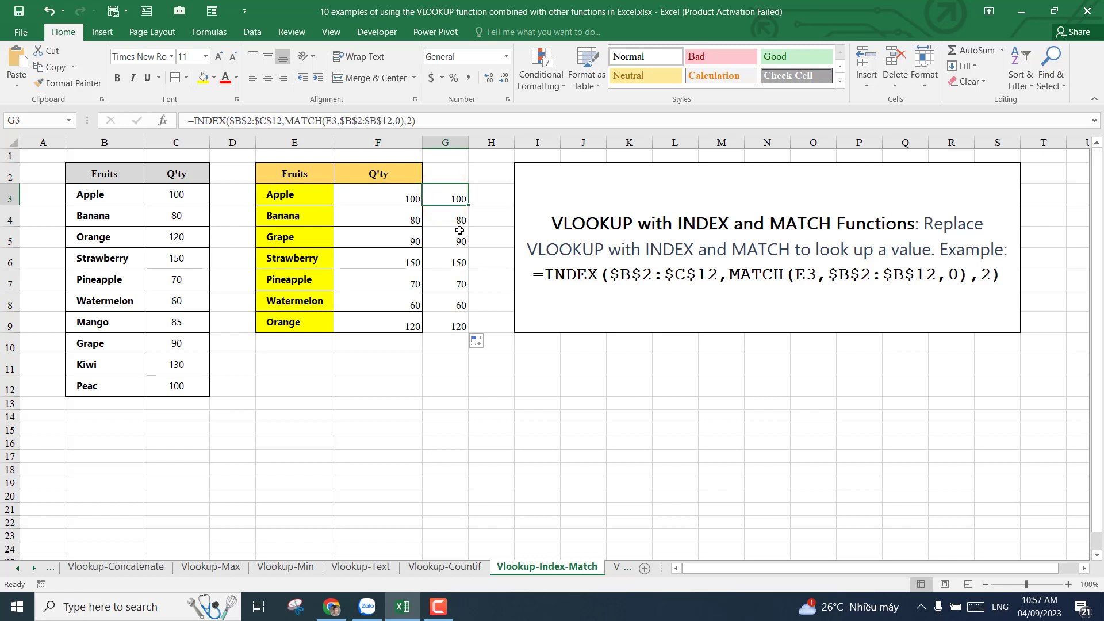
pyautogui.click(460, 385)
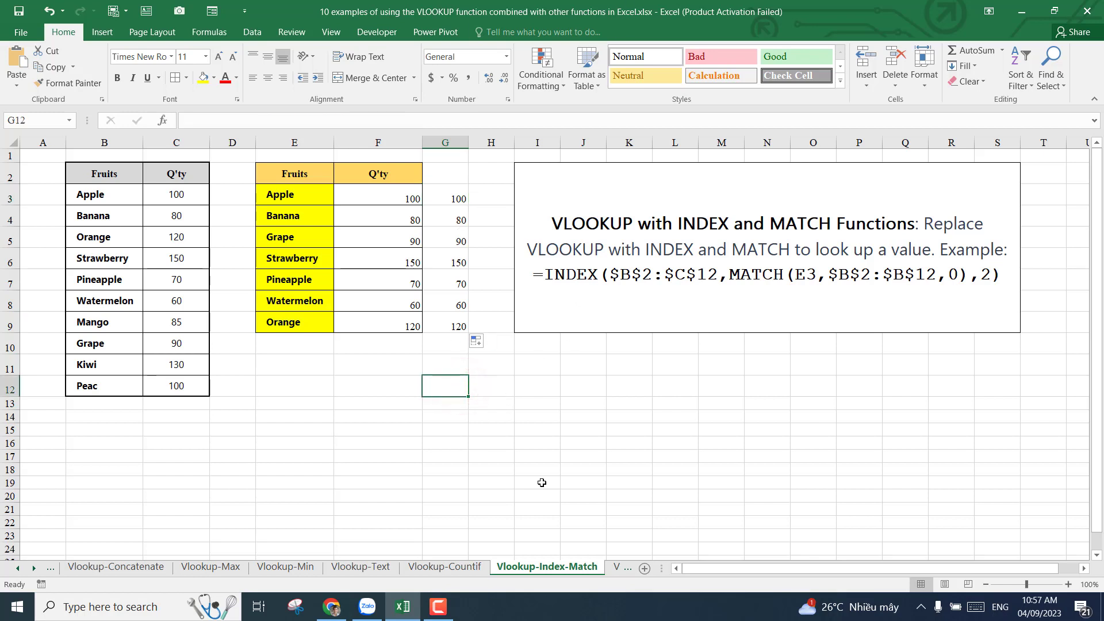
# Open the Vlookup-Iferror sheet and start a VLOOKUP formula in F3 with its function arguments open
pyautogui.click(615, 568)
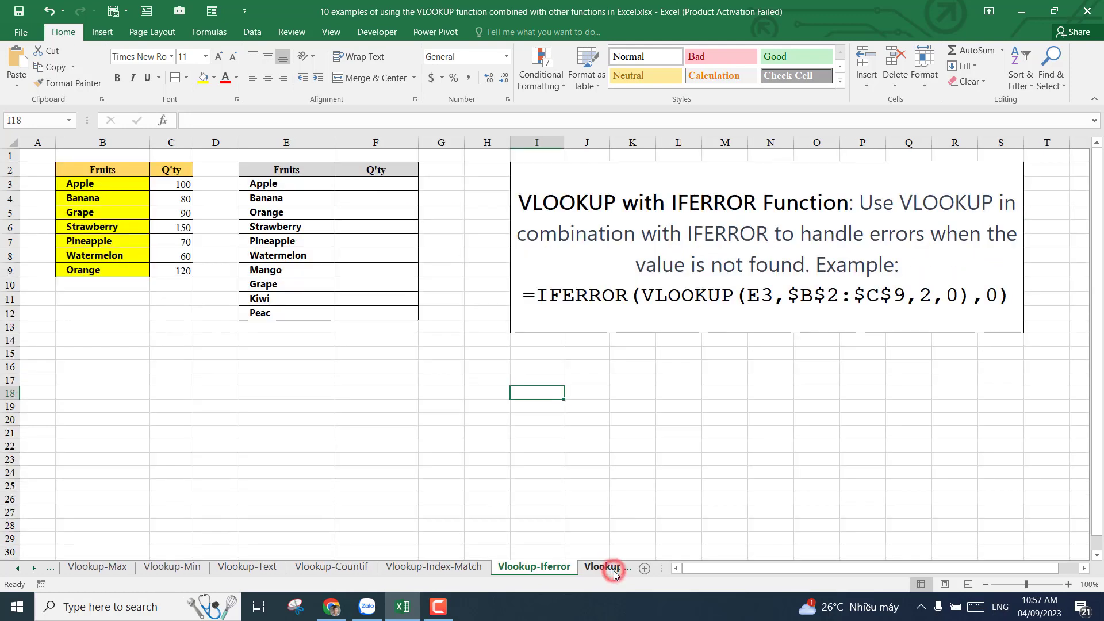
pyautogui.click(440, 439)
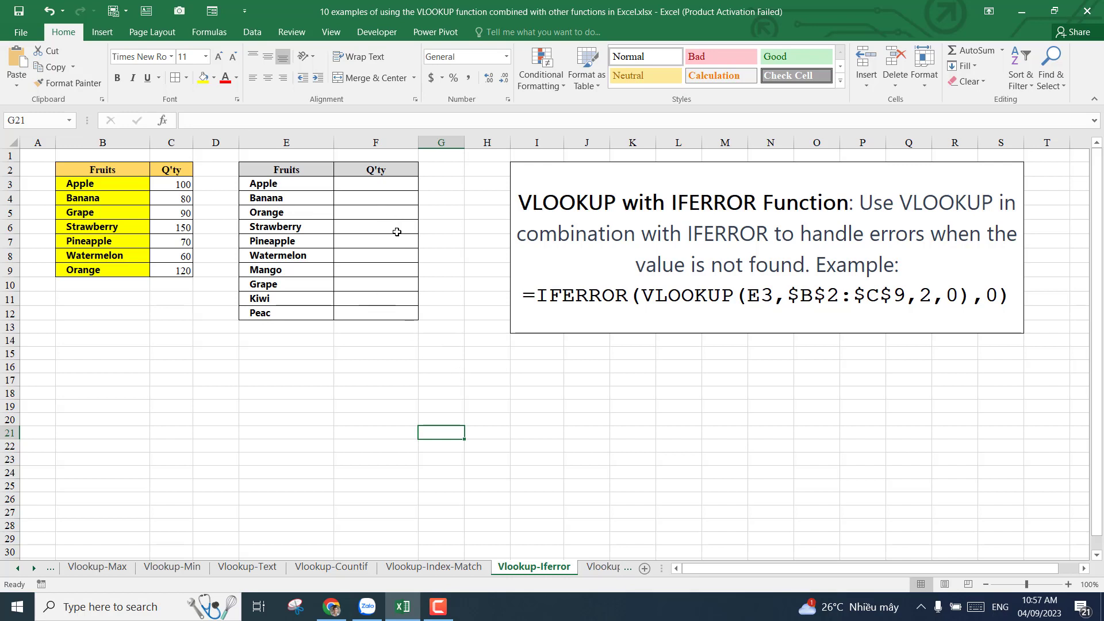
pyautogui.click(365, 184)
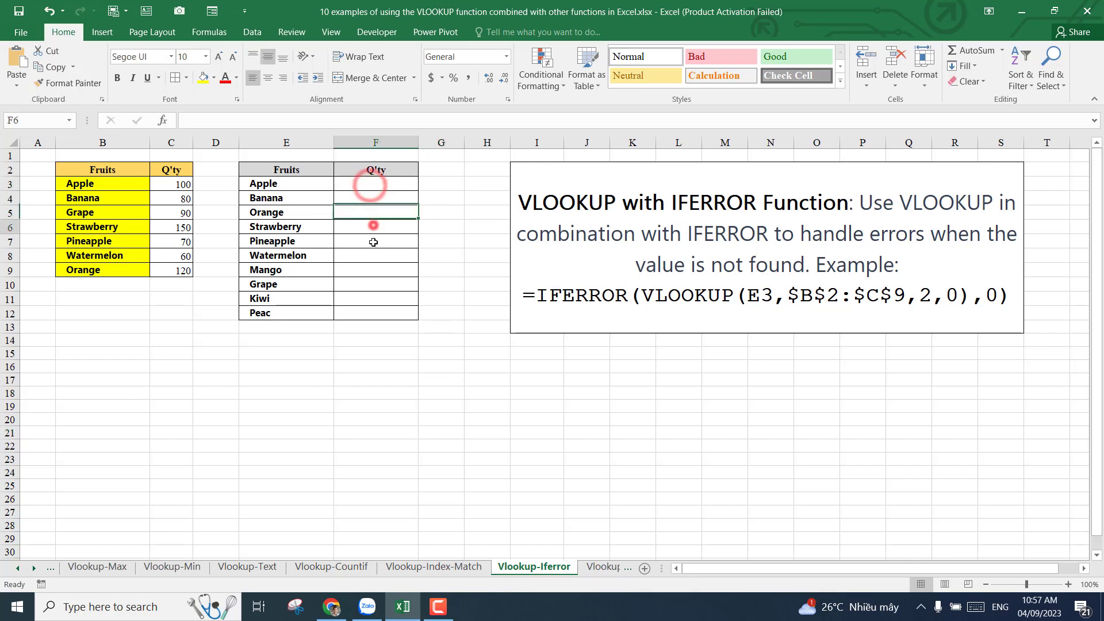
pyautogui.write('=')
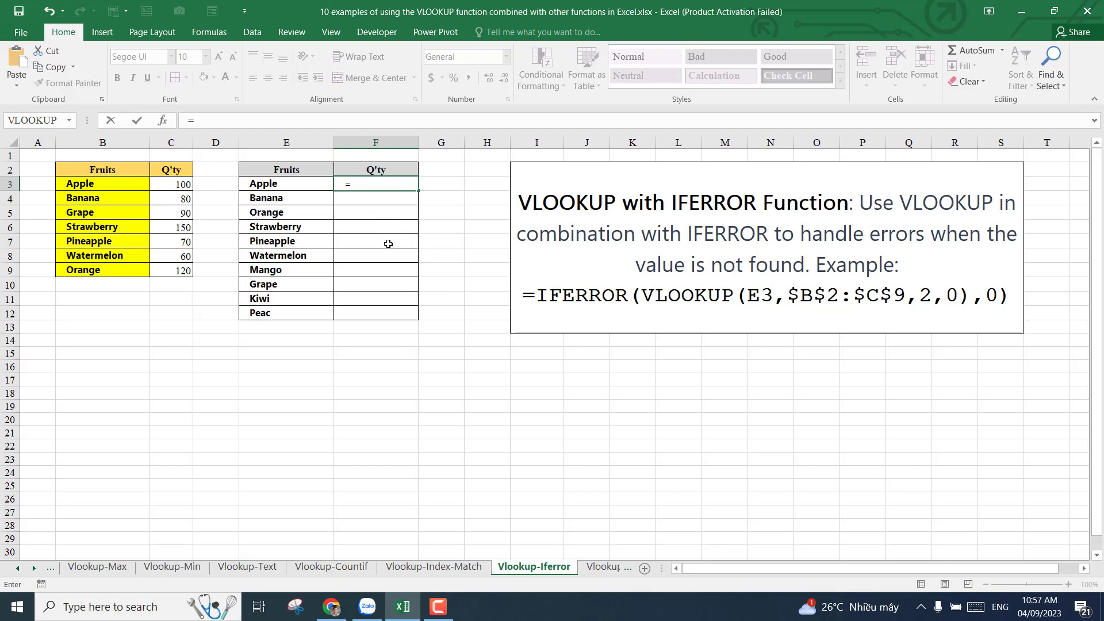
pyautogui.click(68, 120)
pyautogui.click(52, 132)
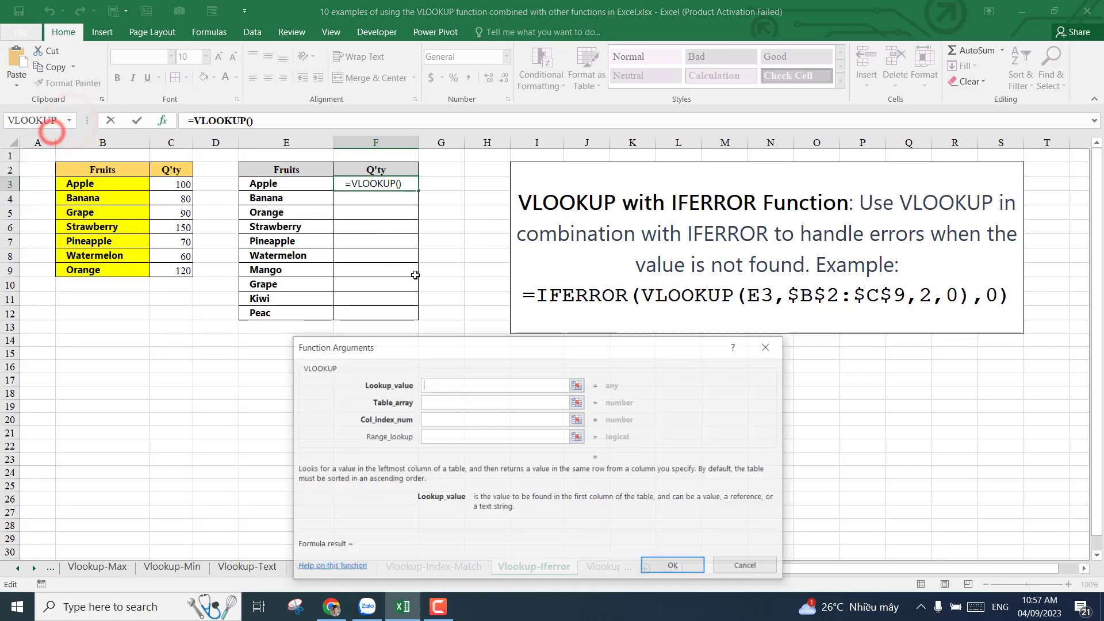
# Complete the VLOOKUP in F3 with lookup value E3, table array $B$2:$C$9, column index 2 and range lookup 0
pyautogui.click(270, 184)
pyautogui.click(437, 402)
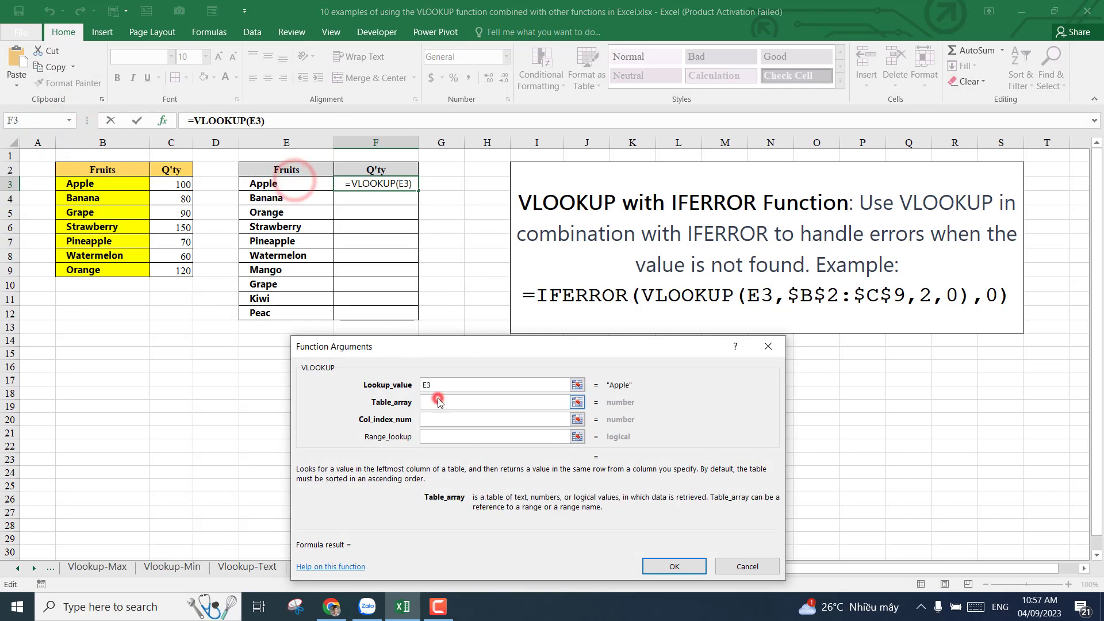
pyautogui.moveTo(102, 170); pyautogui.dragTo(183, 269)
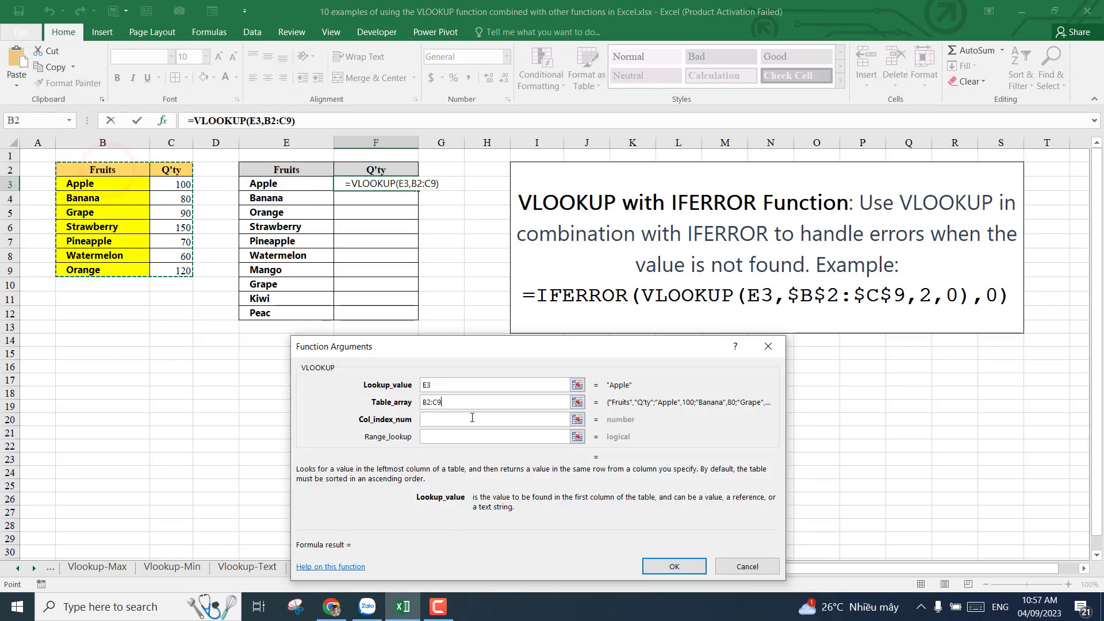
pyautogui.press('F4')
pyautogui.click(471, 419)
pyautogui.write('2')
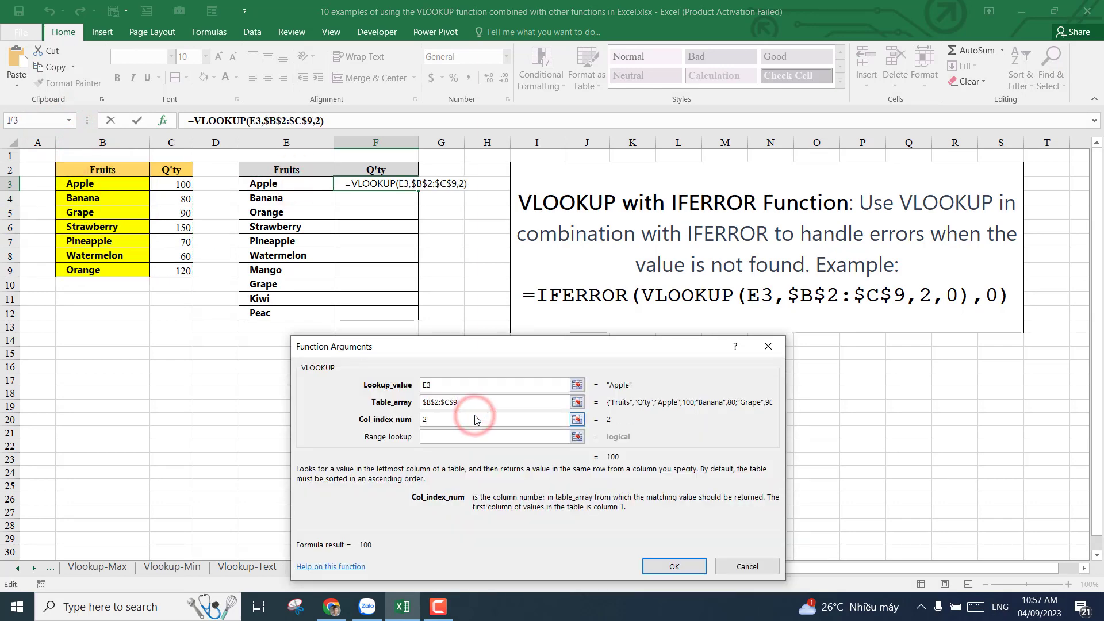
pyautogui.press('Tab')
pyautogui.write('0')
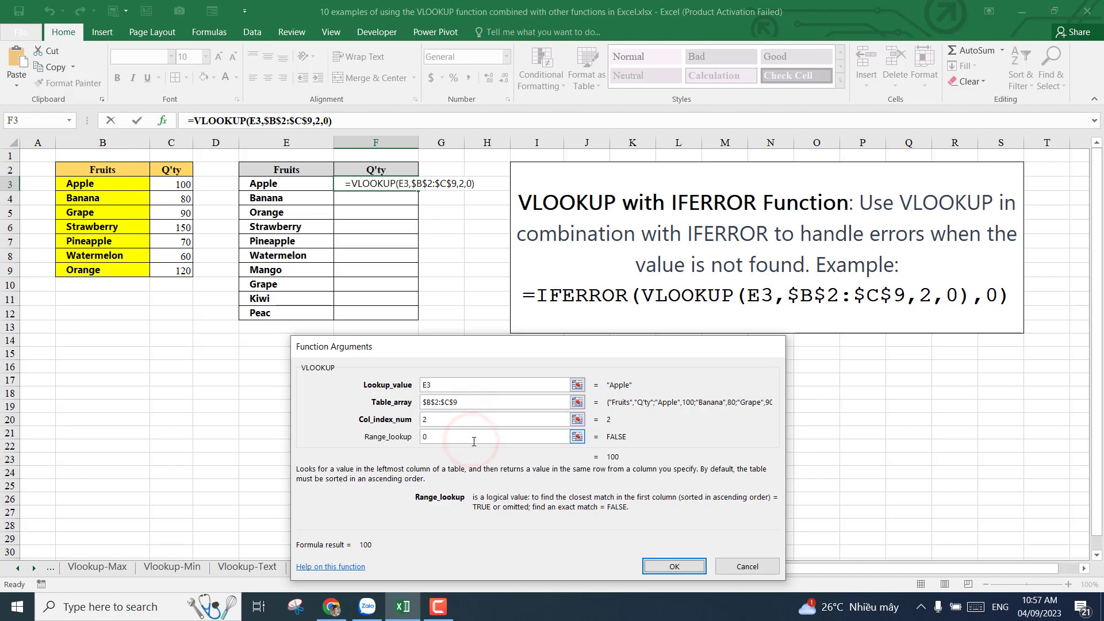
pyautogui.click(673, 566)
# Fill the VLOOKUP formula from F3 down to F12 and check the Mango and Kiwi results
pyautogui.moveTo(419, 190); pyautogui.dragTo(407, 316)
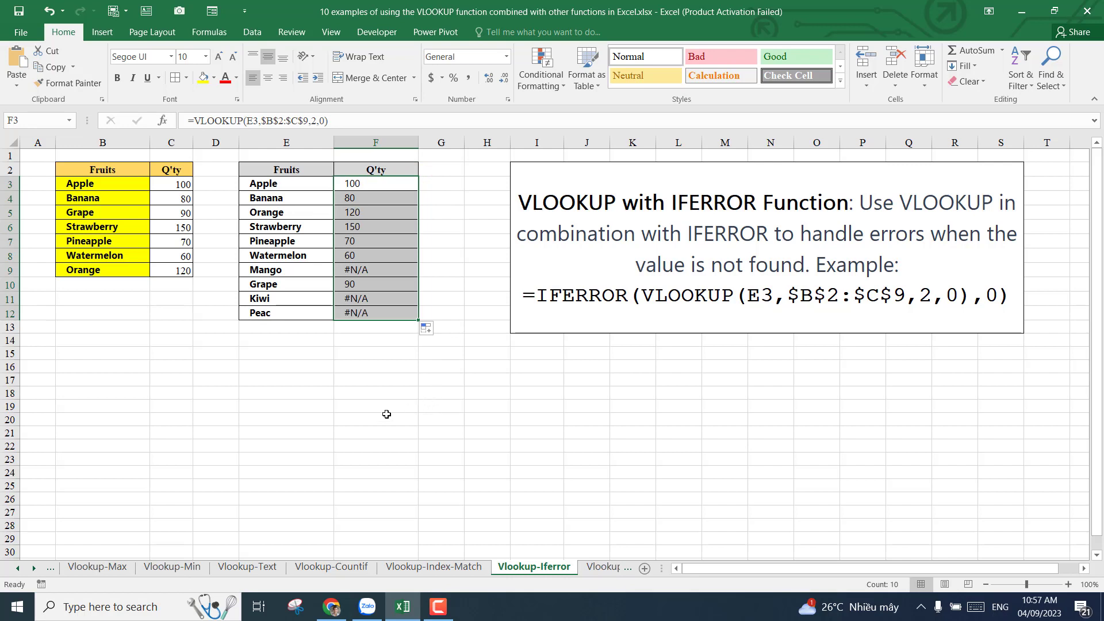
pyautogui.click(394, 267)
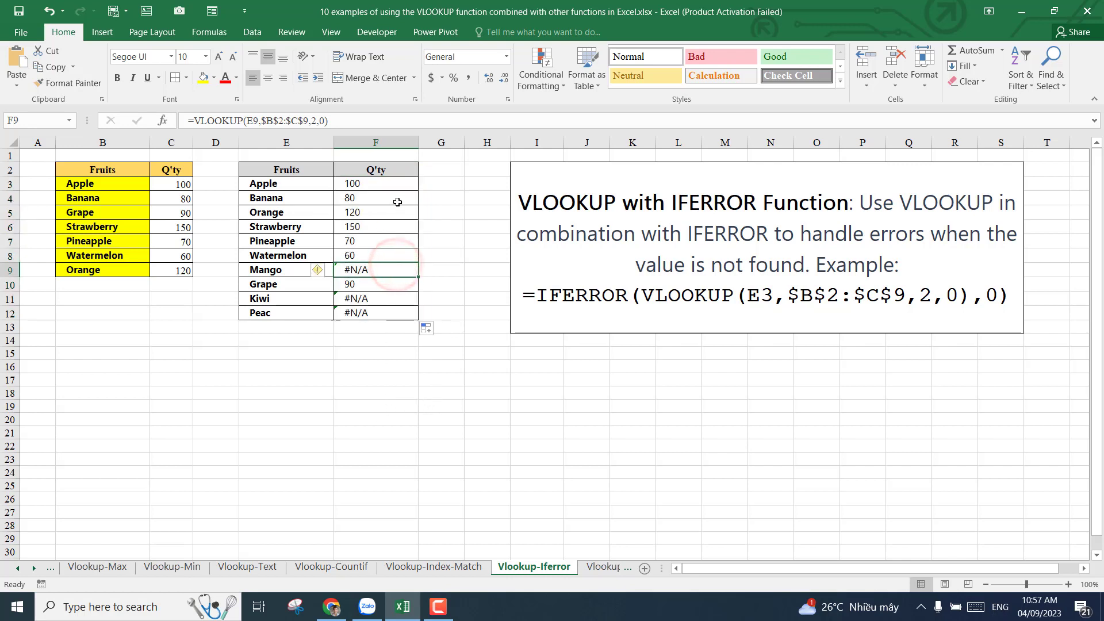
pyautogui.click(366, 297)
pyautogui.click(377, 269)
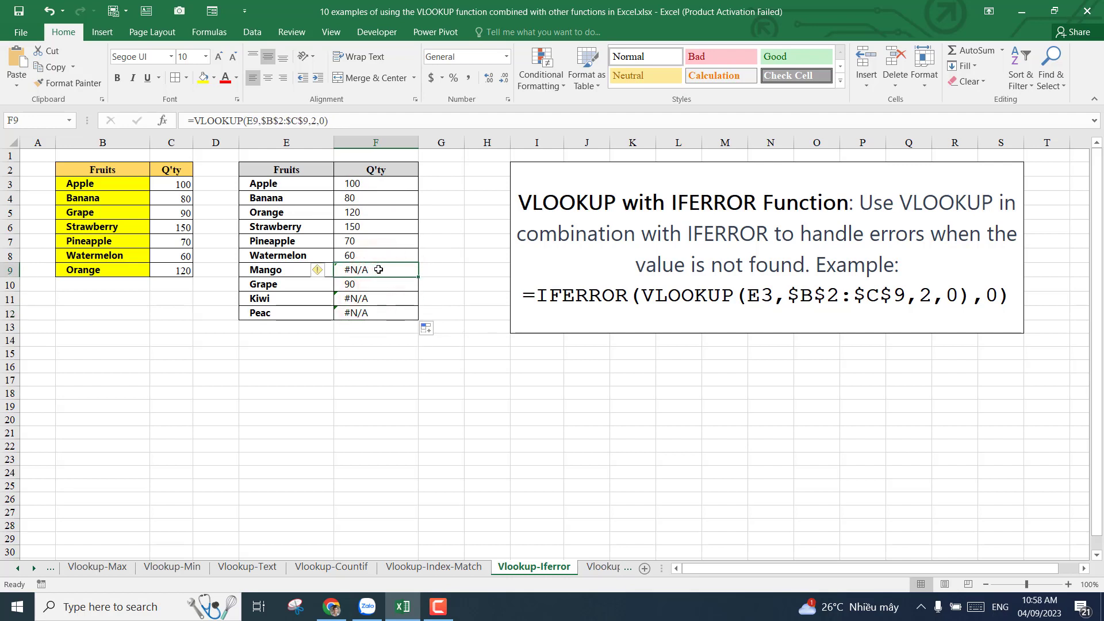
pyautogui.click(366, 298)
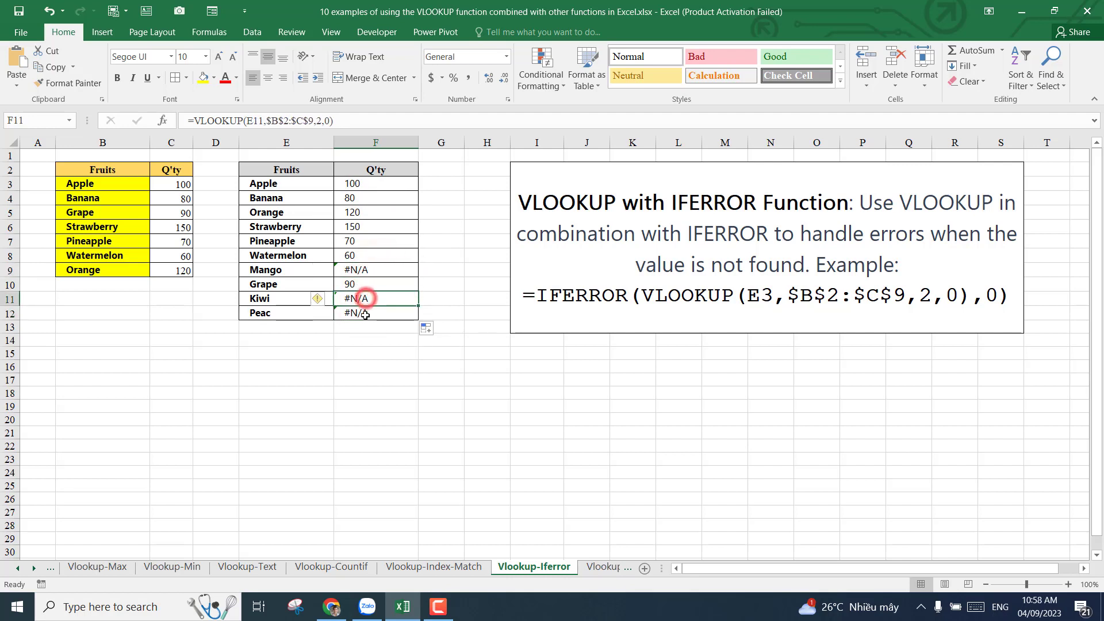
# Examine the Mango, Kiwi and Peac entries in the Fruits column alongside their Q'ty results
pyautogui.moveTo(283, 299); pyautogui.dragTo(290, 307)
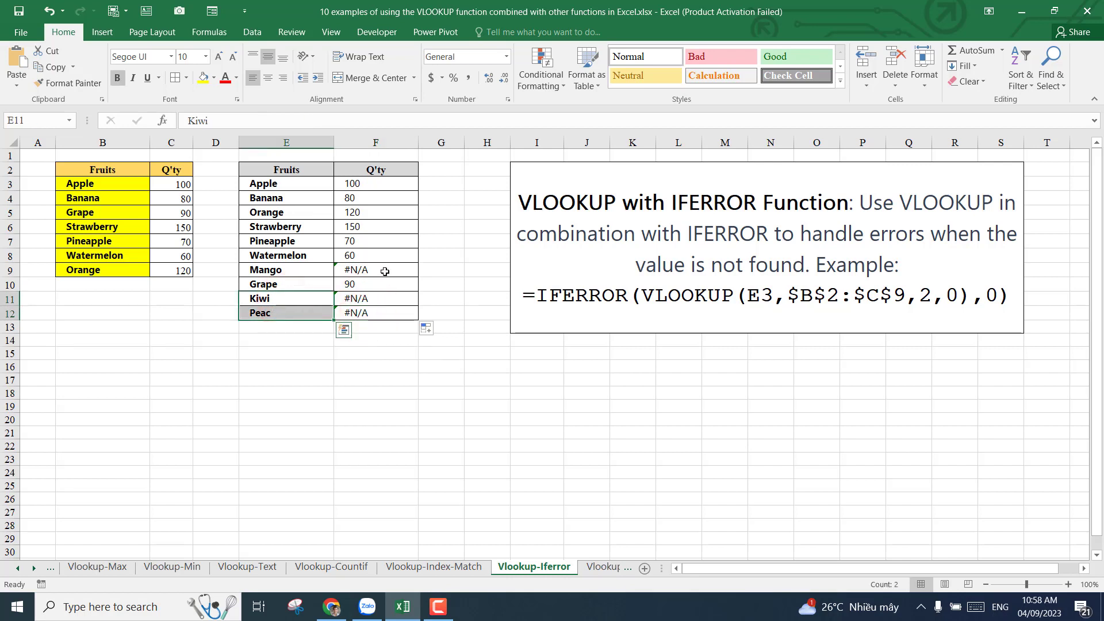
pyautogui.click(378, 270)
pyautogui.click(274, 270)
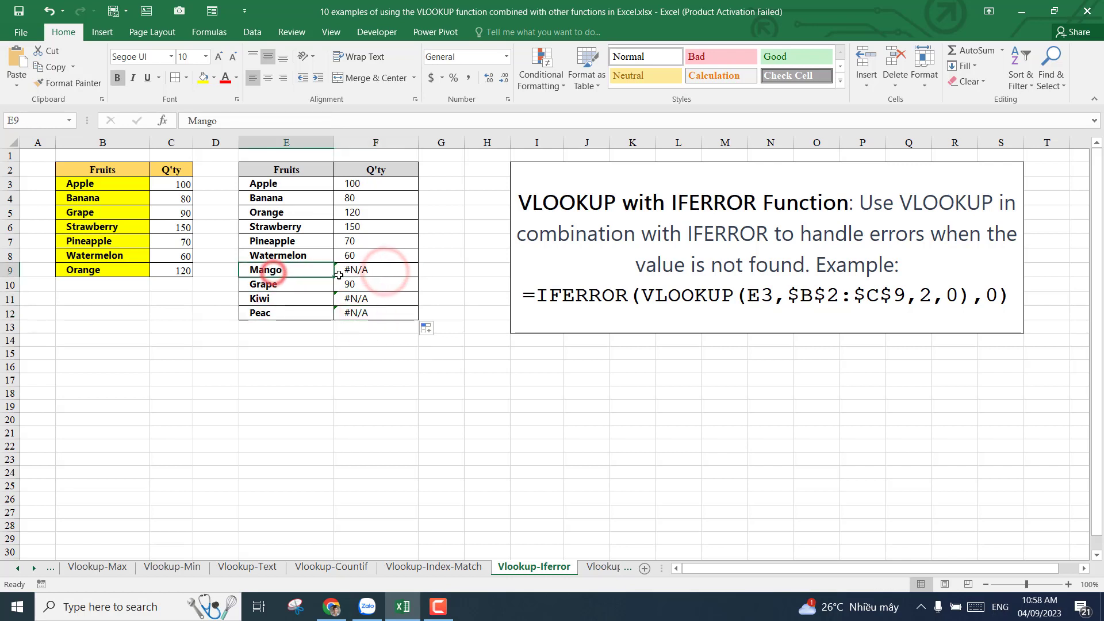
pyautogui.click(275, 313)
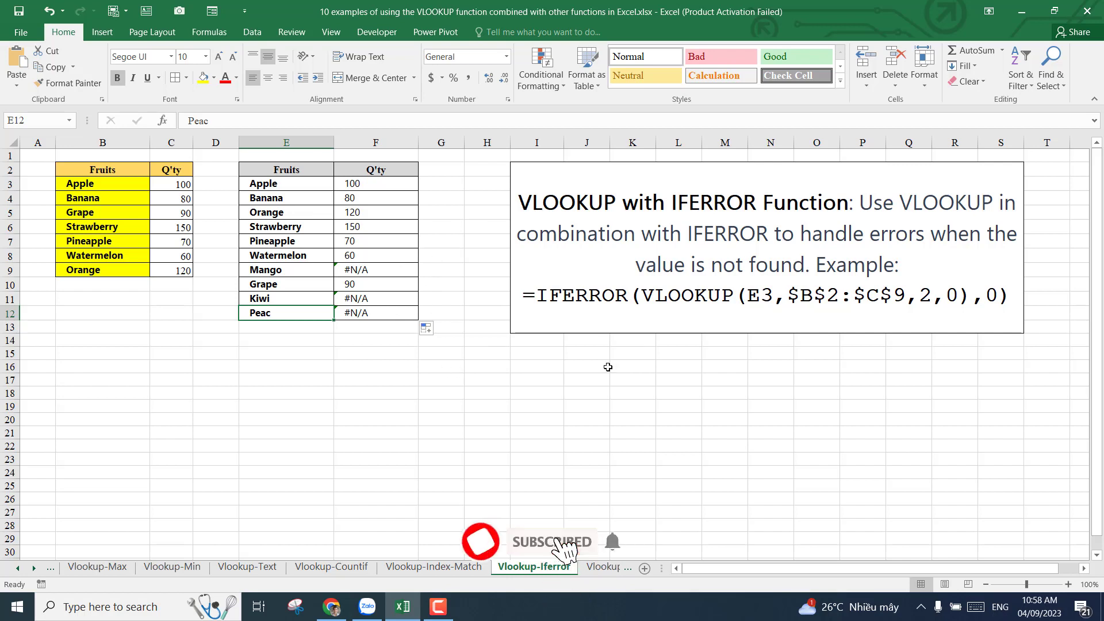
pyautogui.click(370, 275)
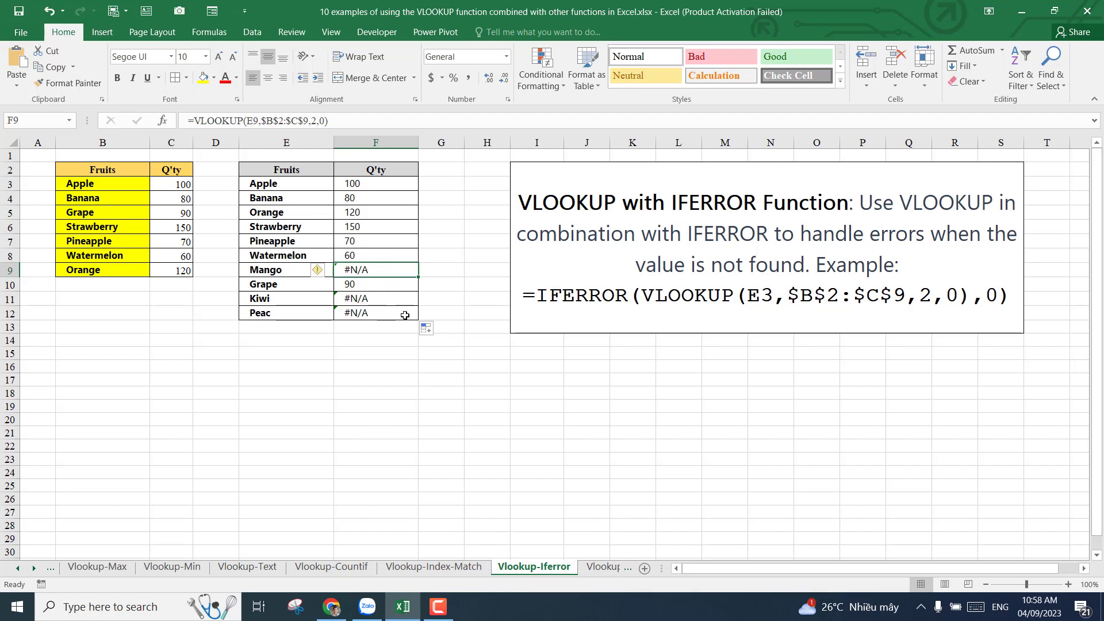
# Wrap the VLOOKUP formula in F3 in IFERROR so it returns 0 on an error
pyautogui.click(396, 179)
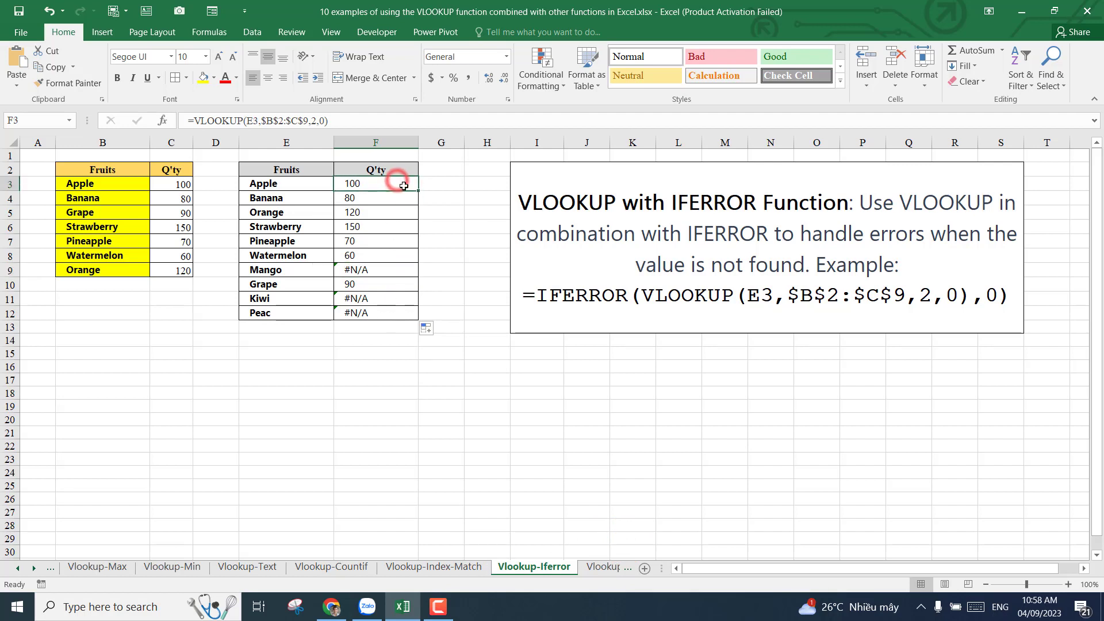
pyautogui.click(194, 121)
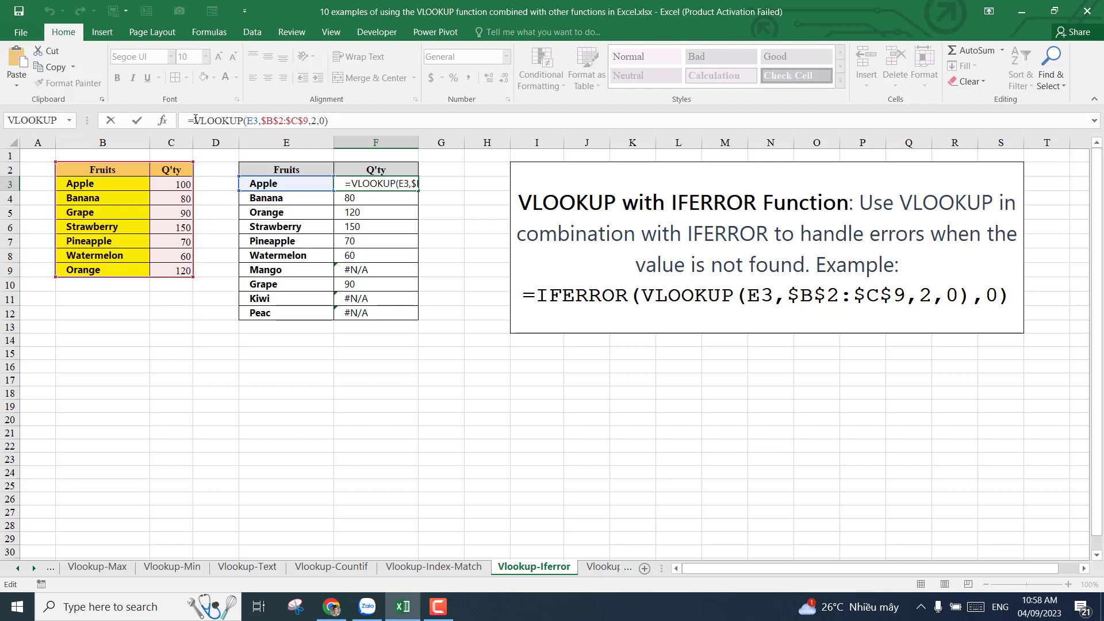
pyautogui.write('if')
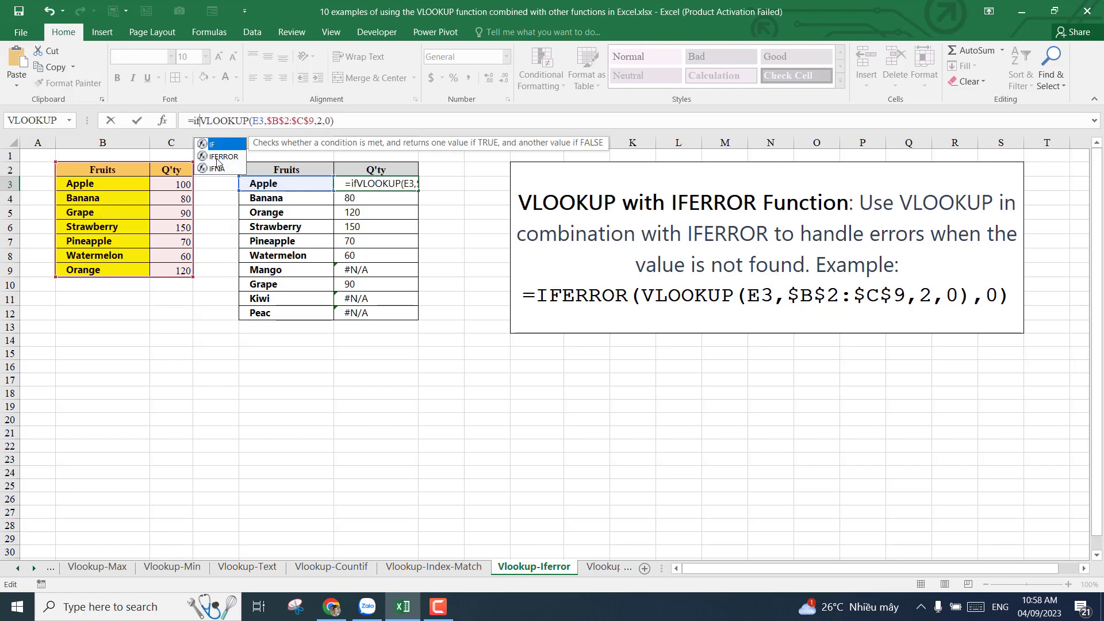
pyautogui.doubleClick(222, 157)
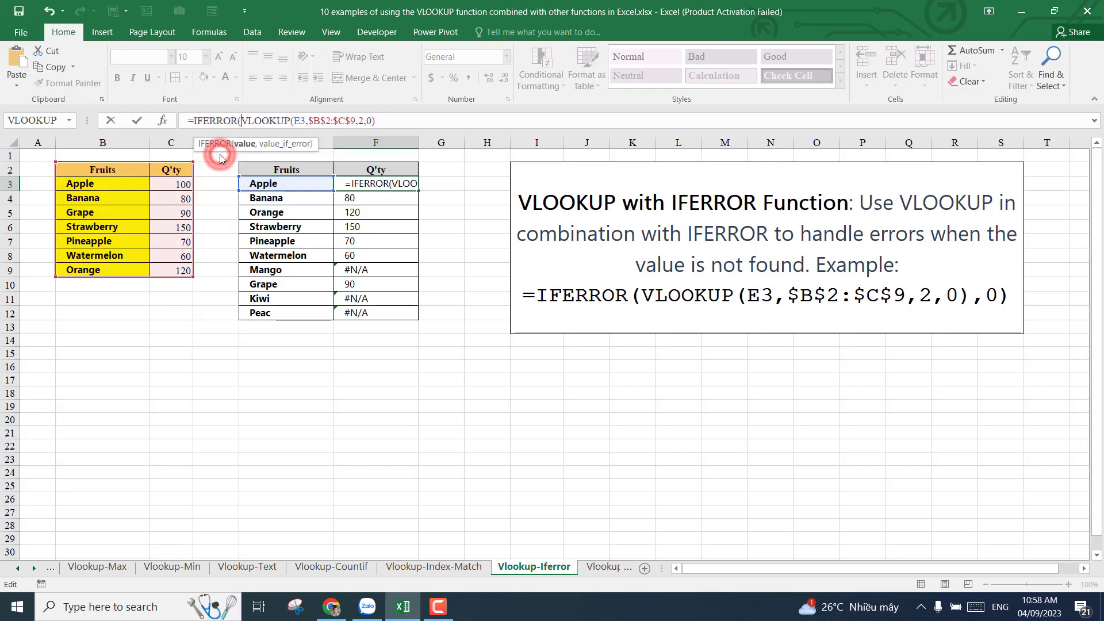
pyautogui.click(406, 123)
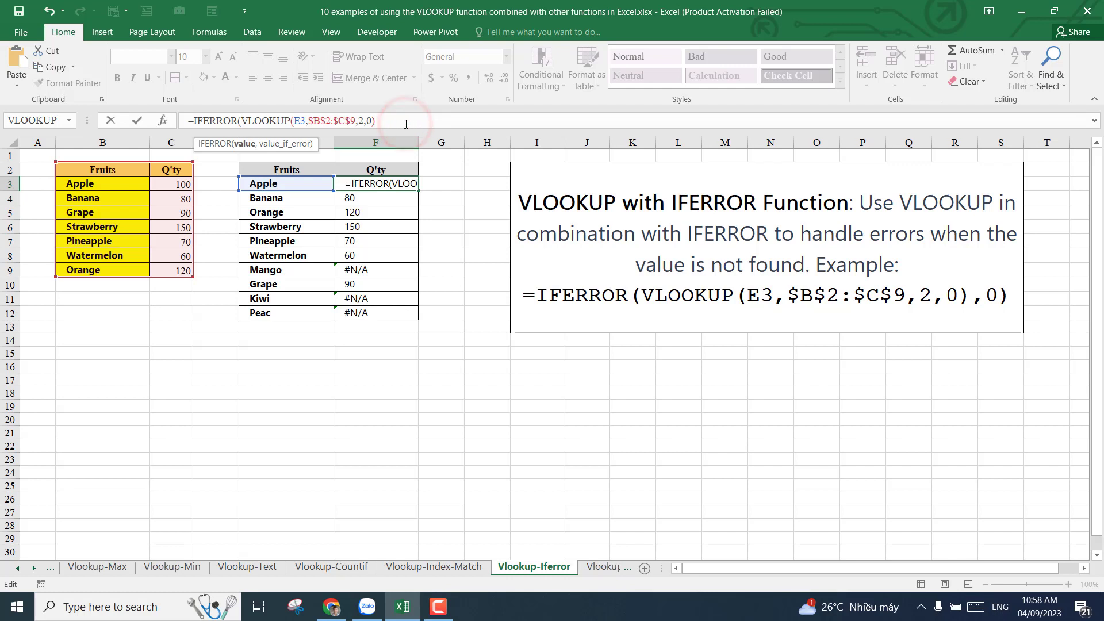
pyautogui.write(',0')
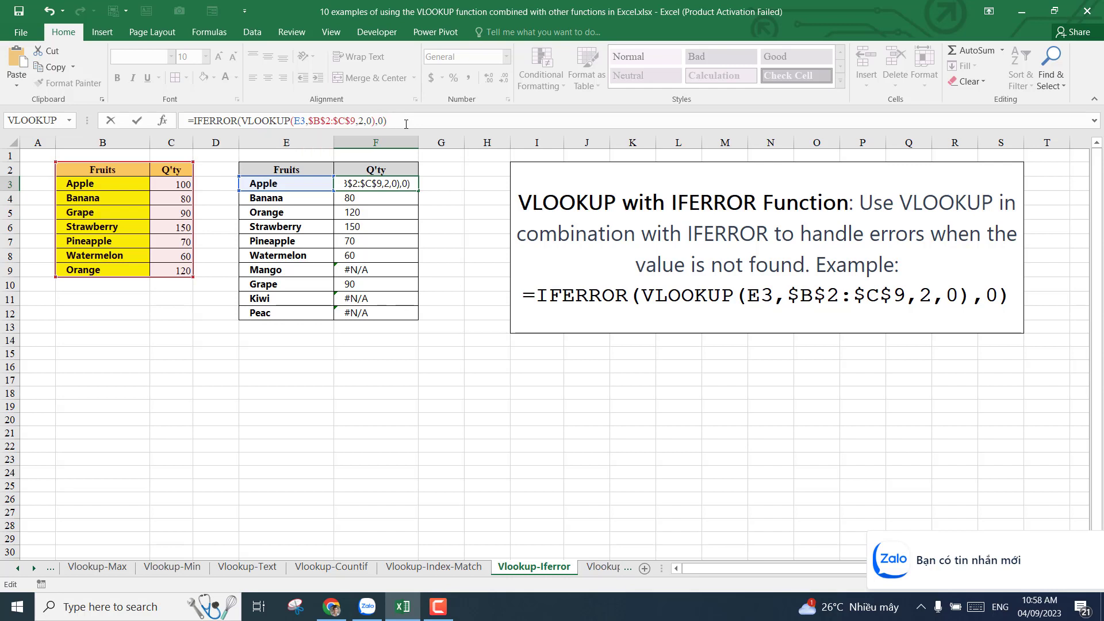
pyautogui.press('Return')
# Fill the IFERROR formula from F3 down to F12 and check the Q'ty formulas for Mango, Kiwi and Grape
pyautogui.click(393, 183)
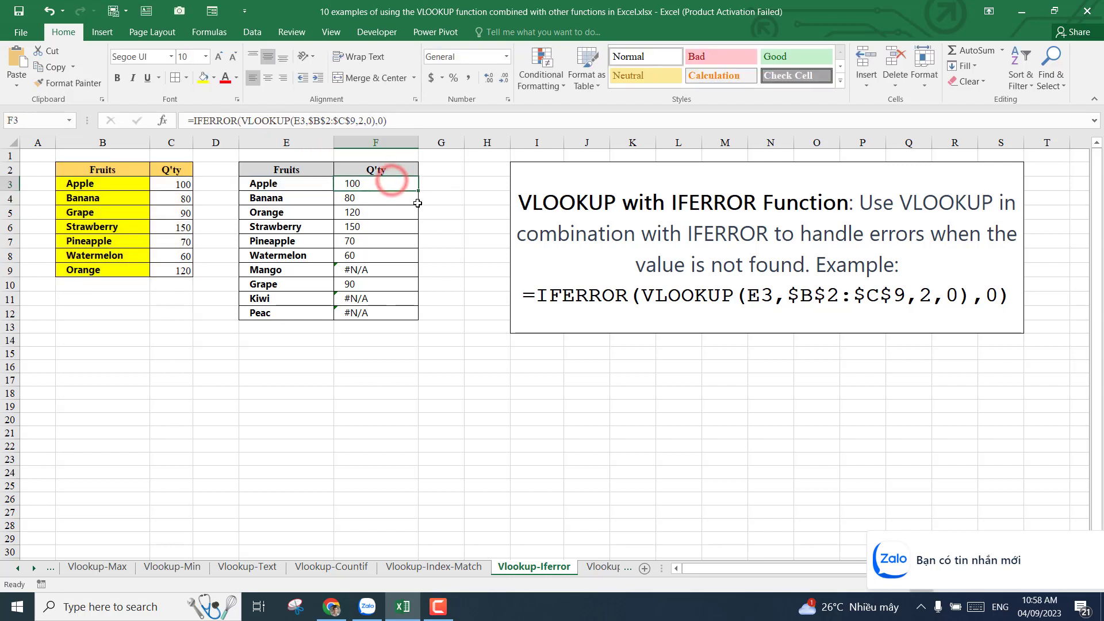
pyautogui.moveTo(418, 191); pyautogui.dragTo(415, 318)
pyautogui.click(379, 366)
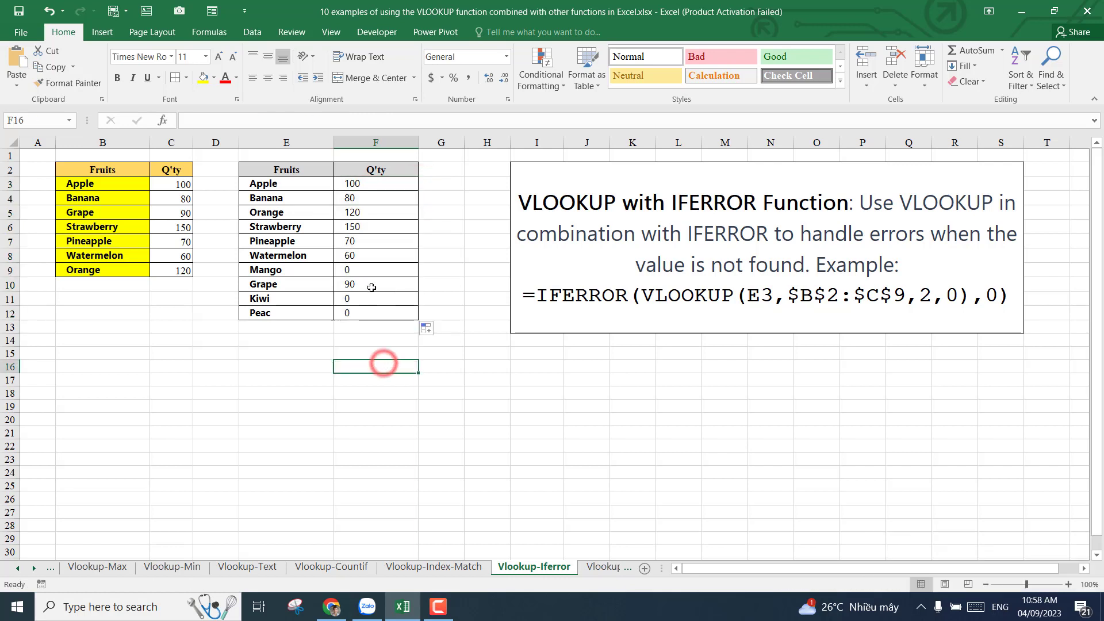
pyautogui.click(375, 273)
pyautogui.click(375, 299)
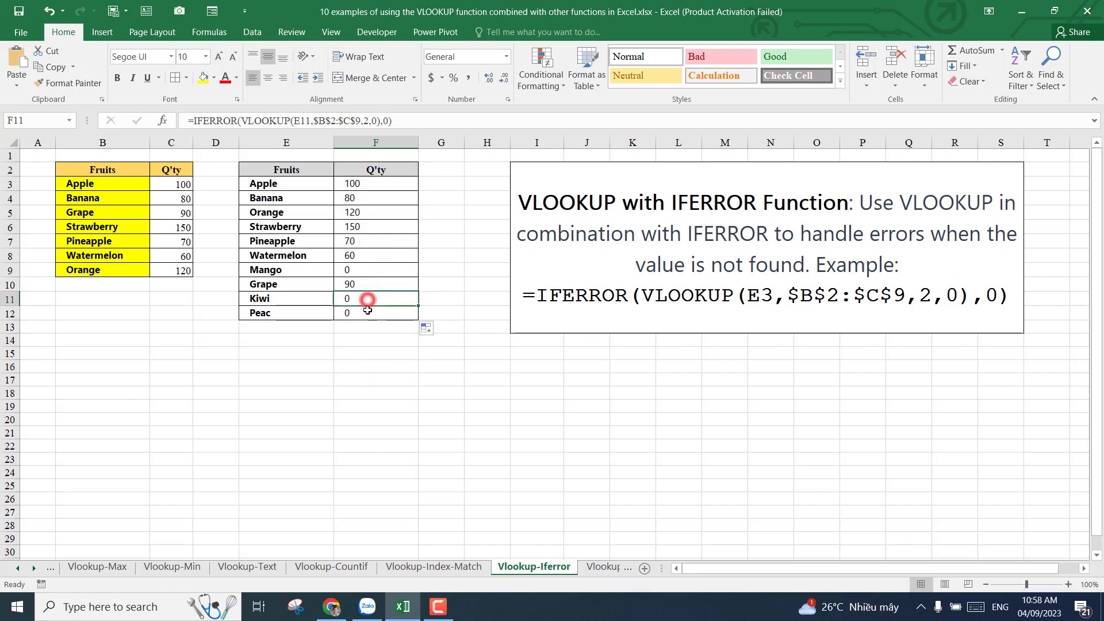
pyautogui.click(370, 270)
pyautogui.click(369, 289)
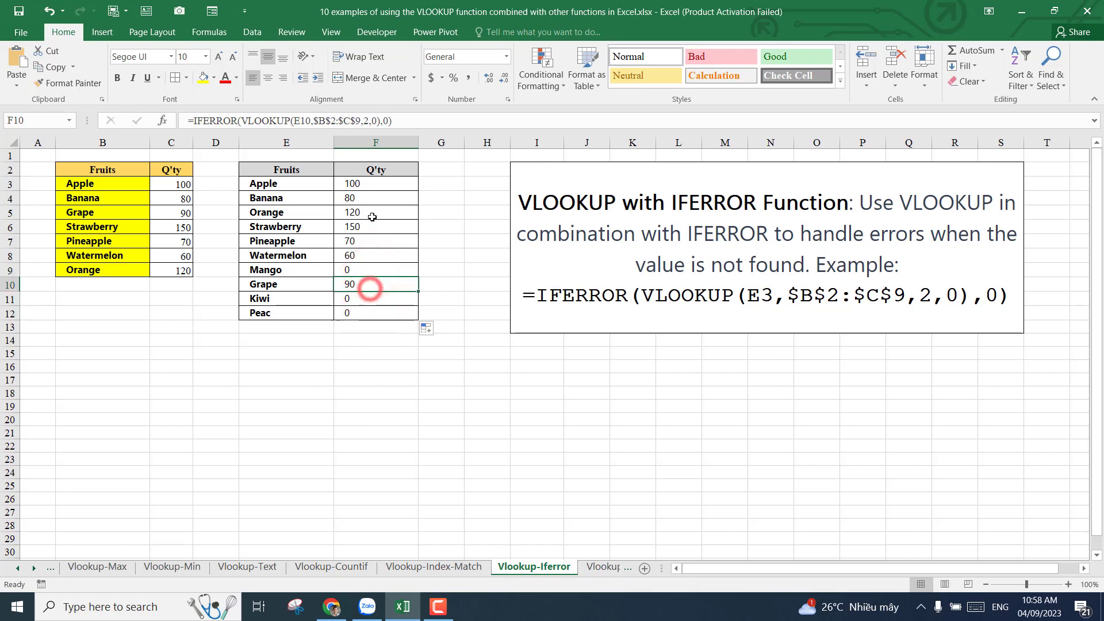
pyautogui.click(384, 185)
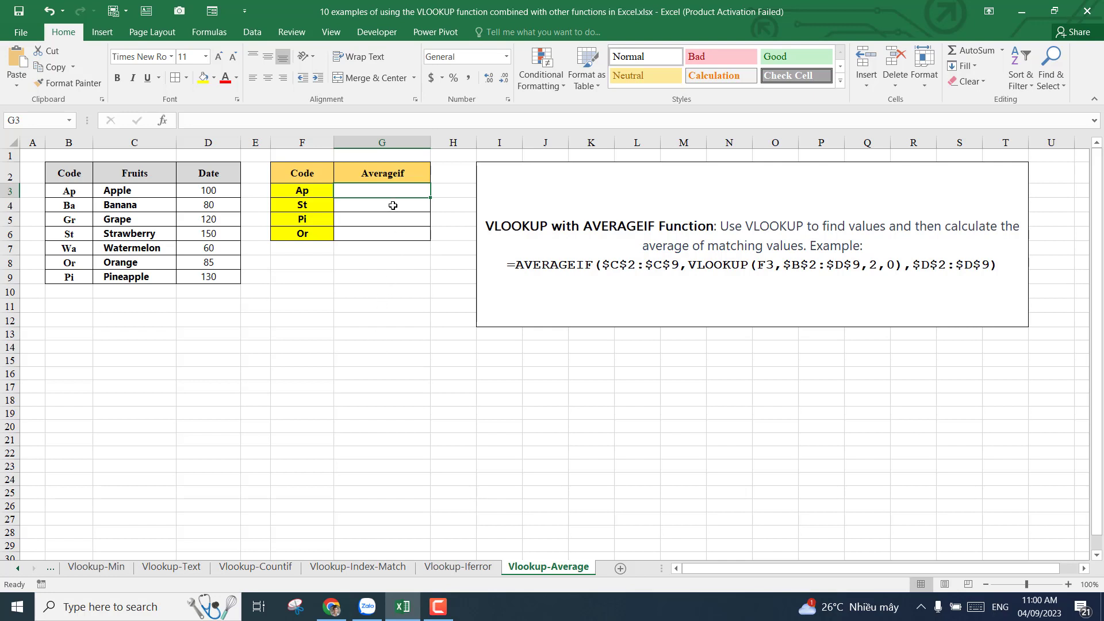
# Start an AVERAGEIF formula in G3 of the Vlookup-Average sheet with its function arguments open and the range $C$2:$C$9
pyautogui.write('=')
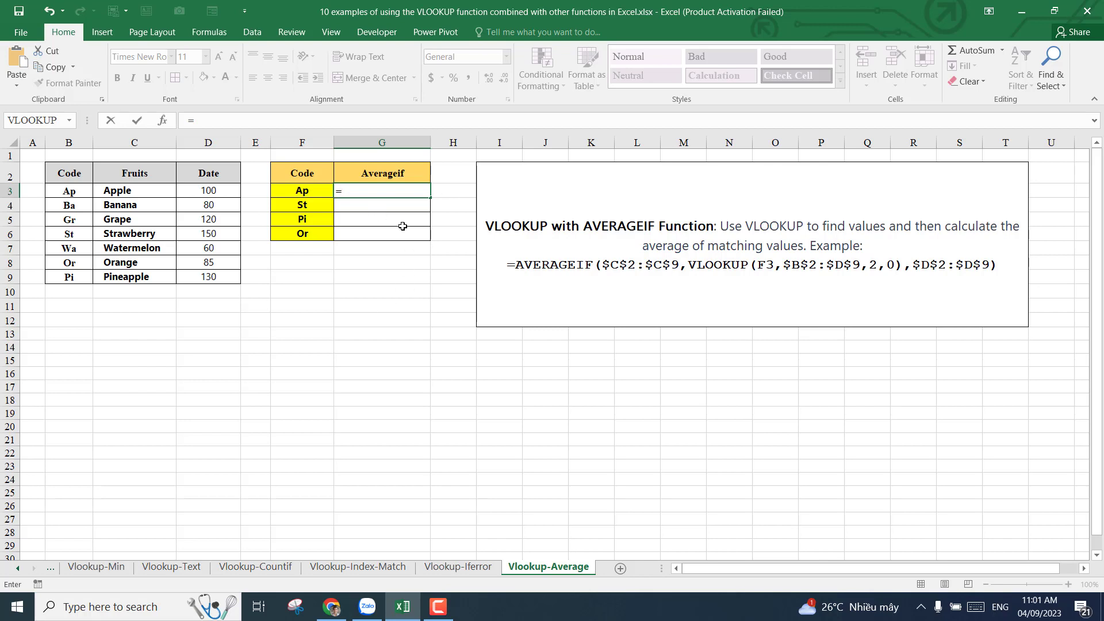
pyautogui.write('av')
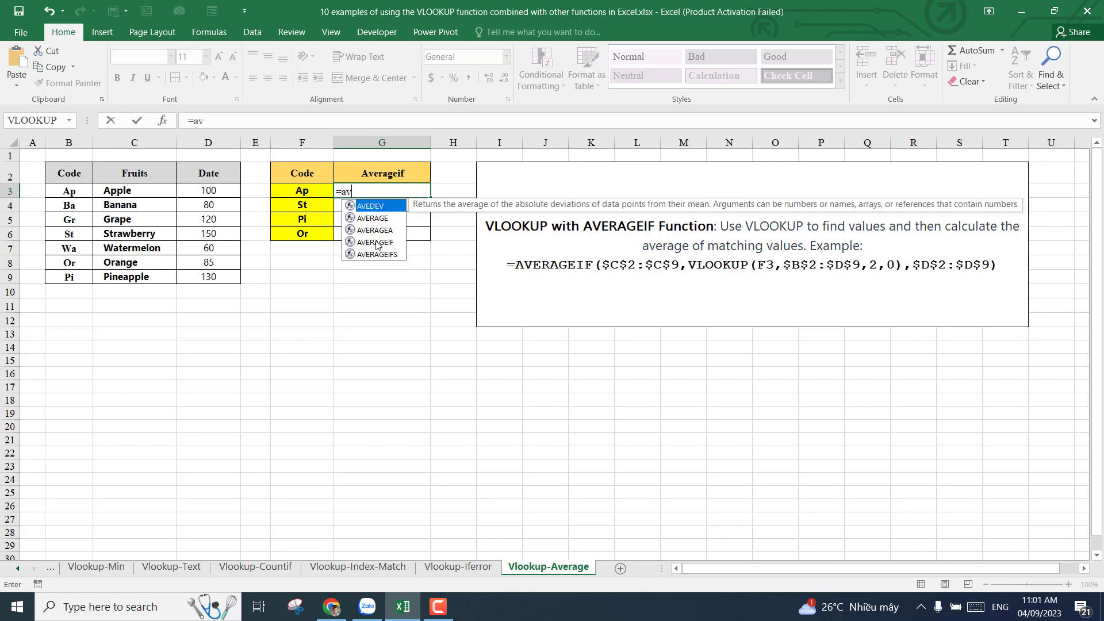
pyautogui.doubleClick(376, 242)
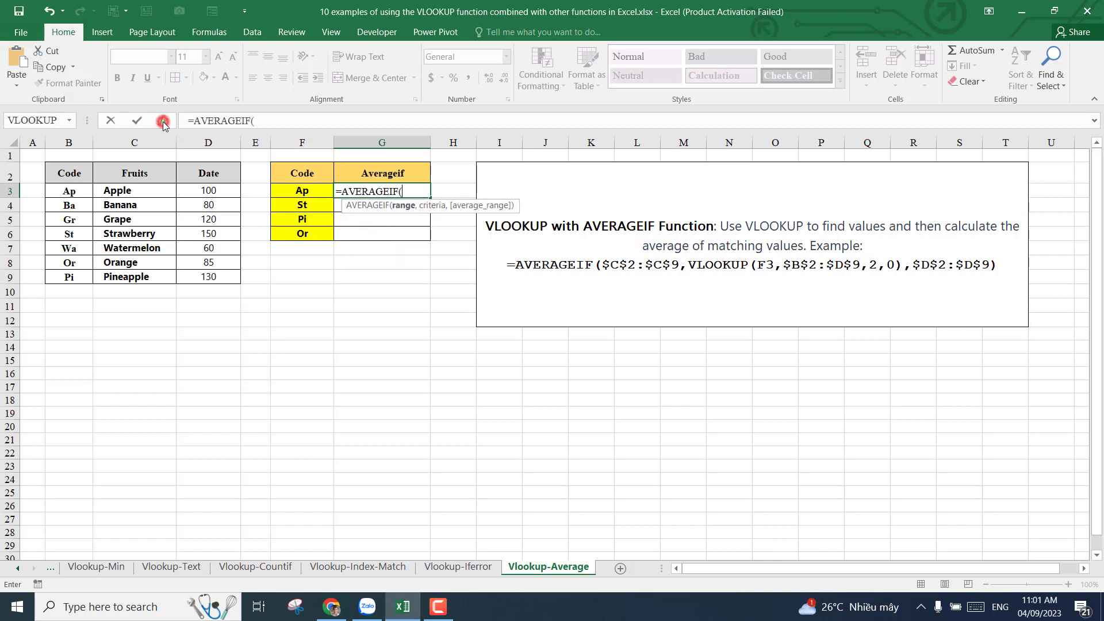
pyautogui.click(162, 121)
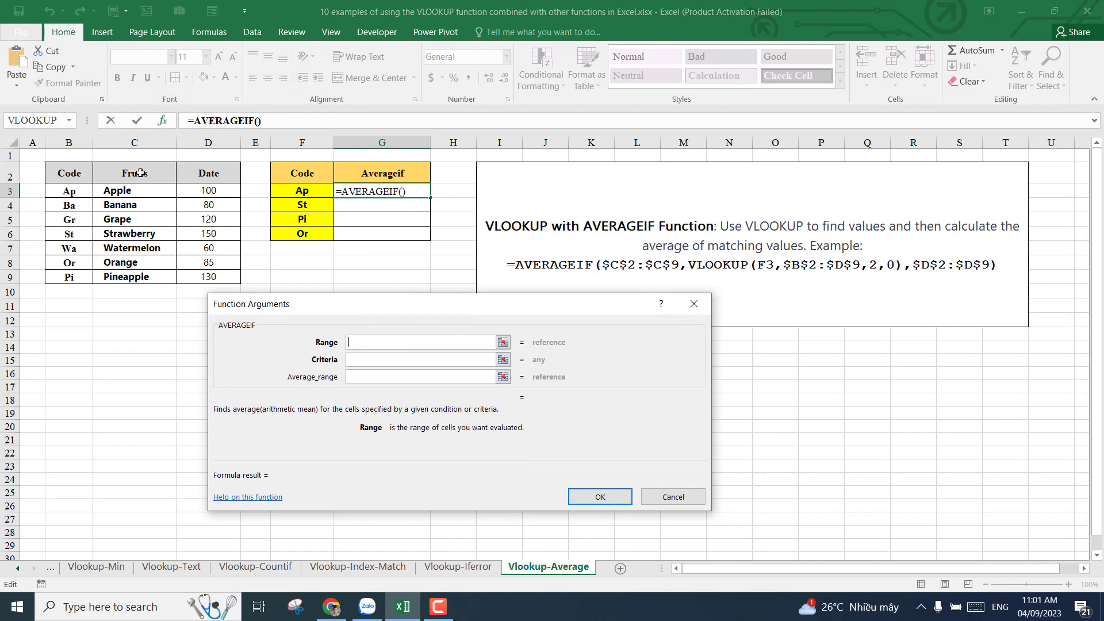
pyautogui.moveTo(141, 173); pyautogui.dragTo(138, 277)
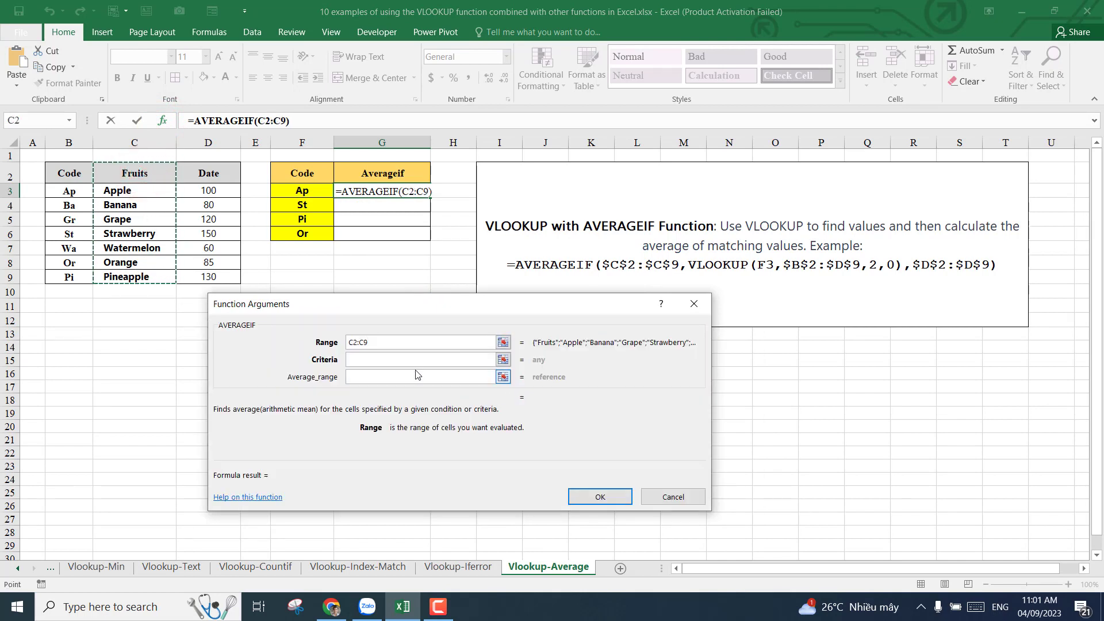
pyautogui.press('F4')
# Nest a VLOOKUP as the AVERAGEIF criteria, with lookup value F3 and table array $B$2:$D$9
pyautogui.click(400, 361)
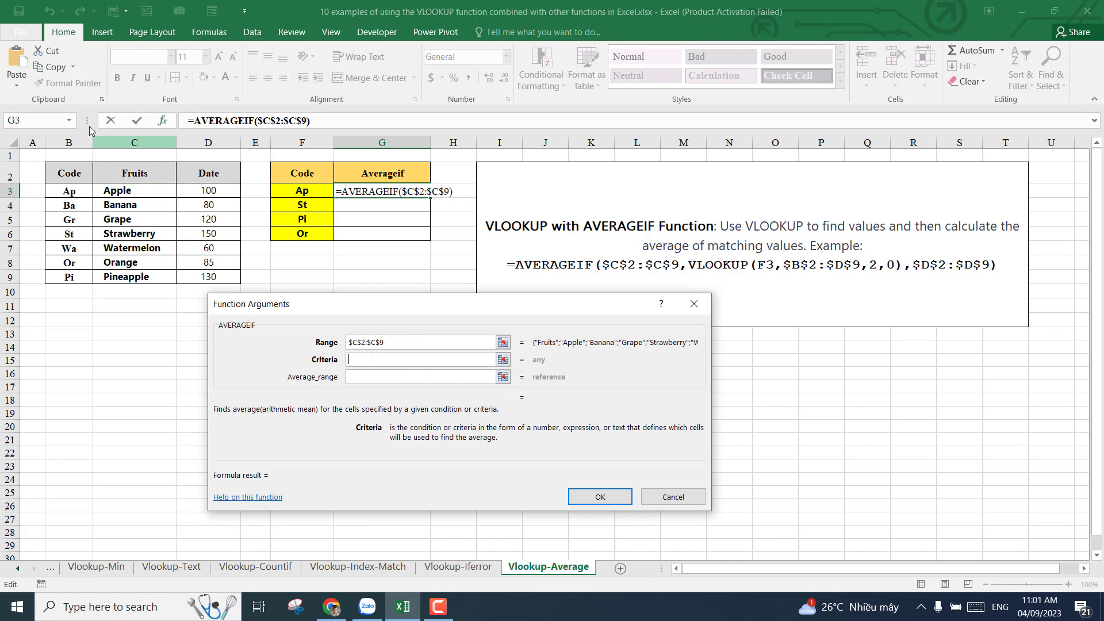
pyautogui.click(71, 122)
pyautogui.click(46, 135)
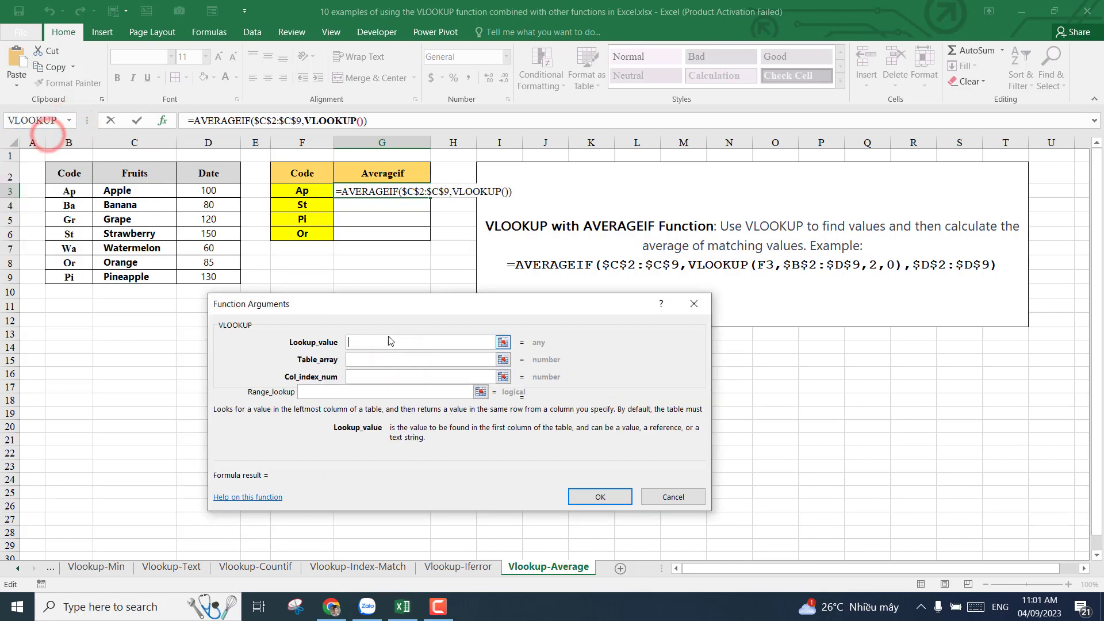
pyautogui.moveTo(396, 309); pyautogui.dragTo(438, 315)
pyautogui.click(302, 191)
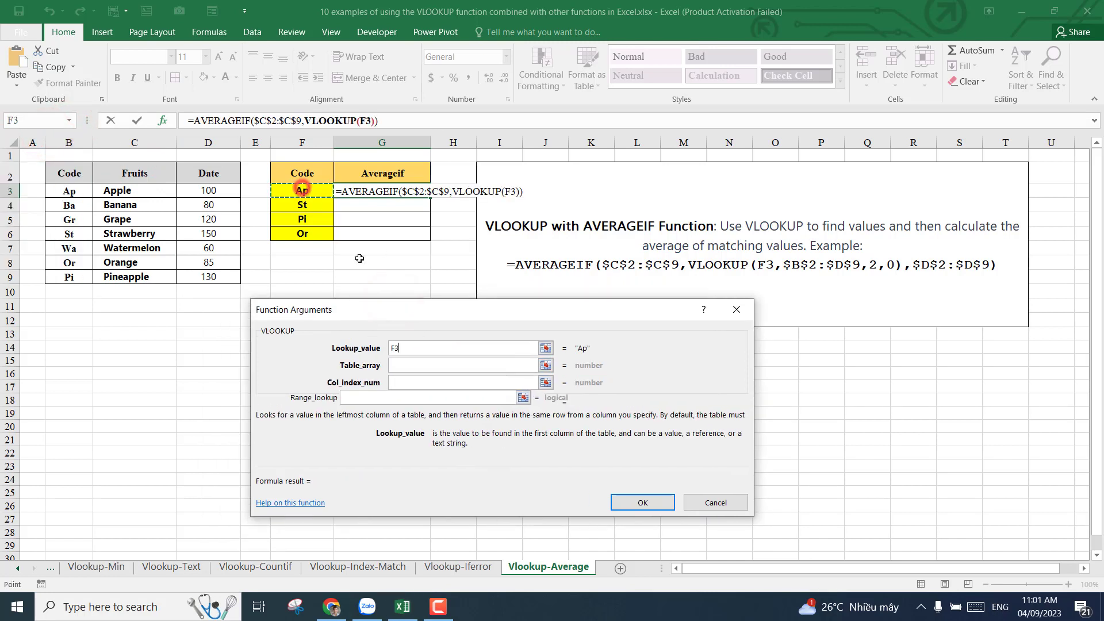
pyautogui.click(412, 365)
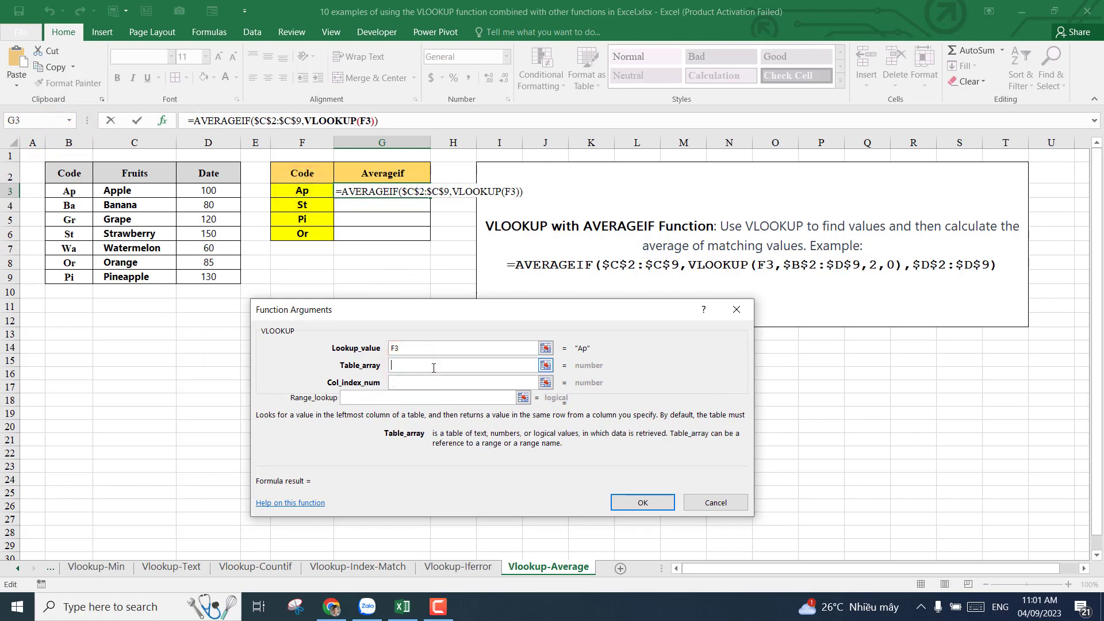
pyautogui.moveTo(70, 174); pyautogui.dragTo(194, 278)
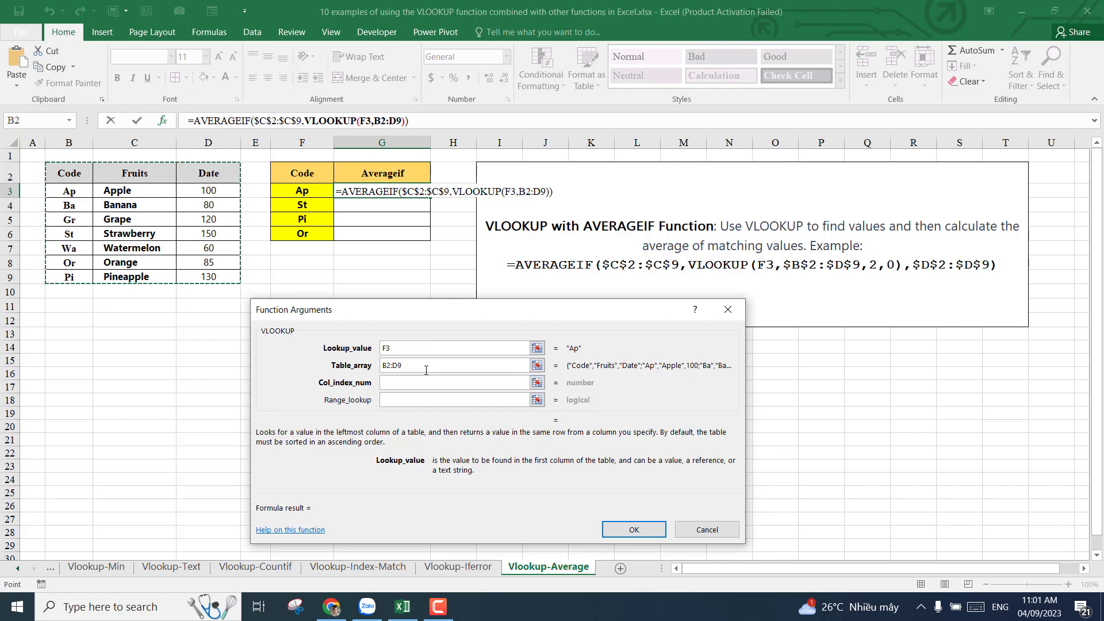
pyautogui.press('F4')
# Give the nested VLOOKUP column index 2 and range lookup 0
pyautogui.click(412, 382)
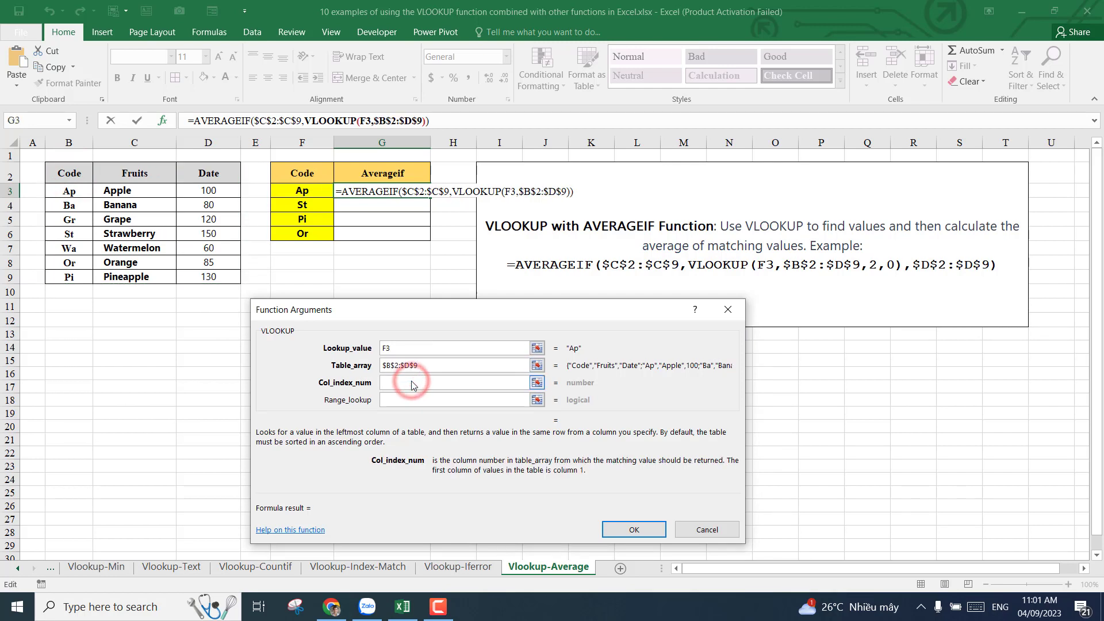
pyautogui.write('2')
pyautogui.click(418, 400)
pyautogui.click(426, 399)
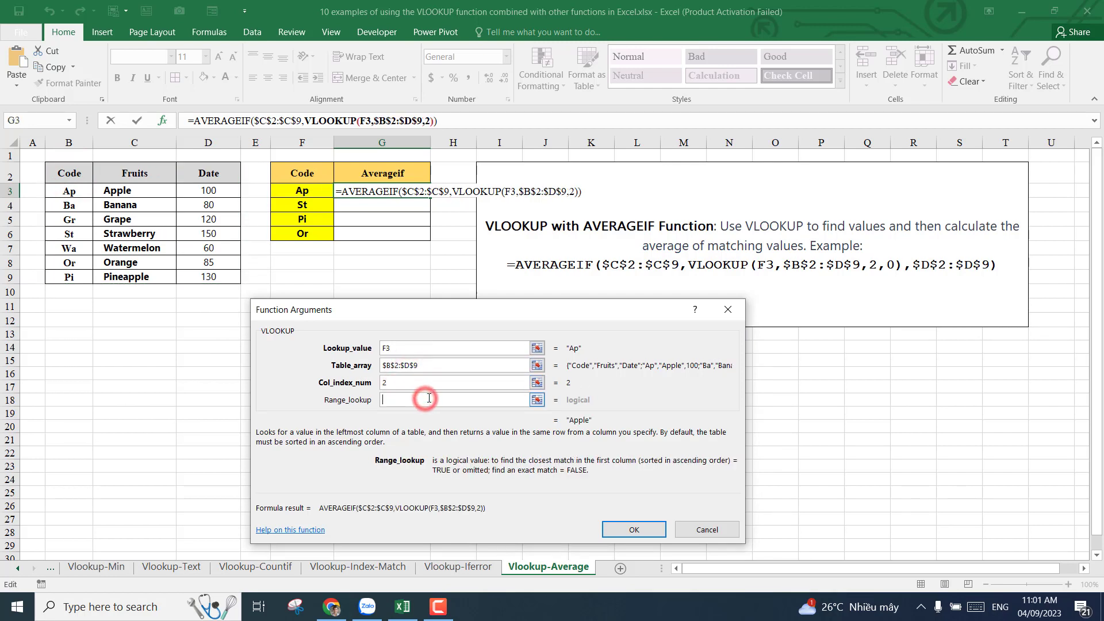
pyautogui.write('0')
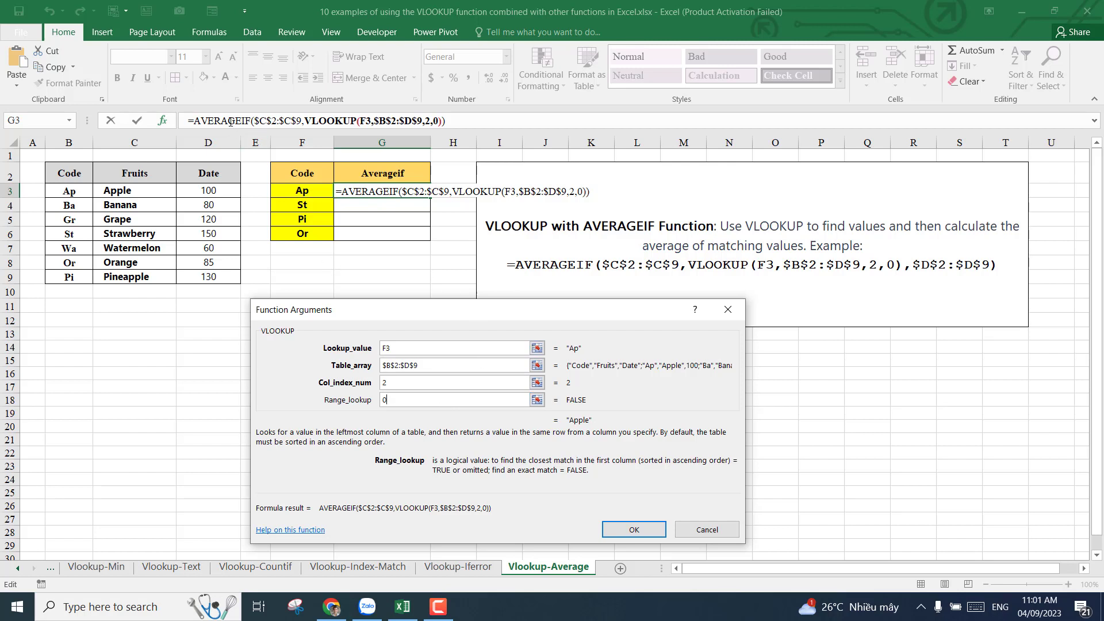
# Return to the AVERAGEIF arguments, set the average range to $D$2:$D$9 and complete the formula in G3
pyautogui.click(231, 121)
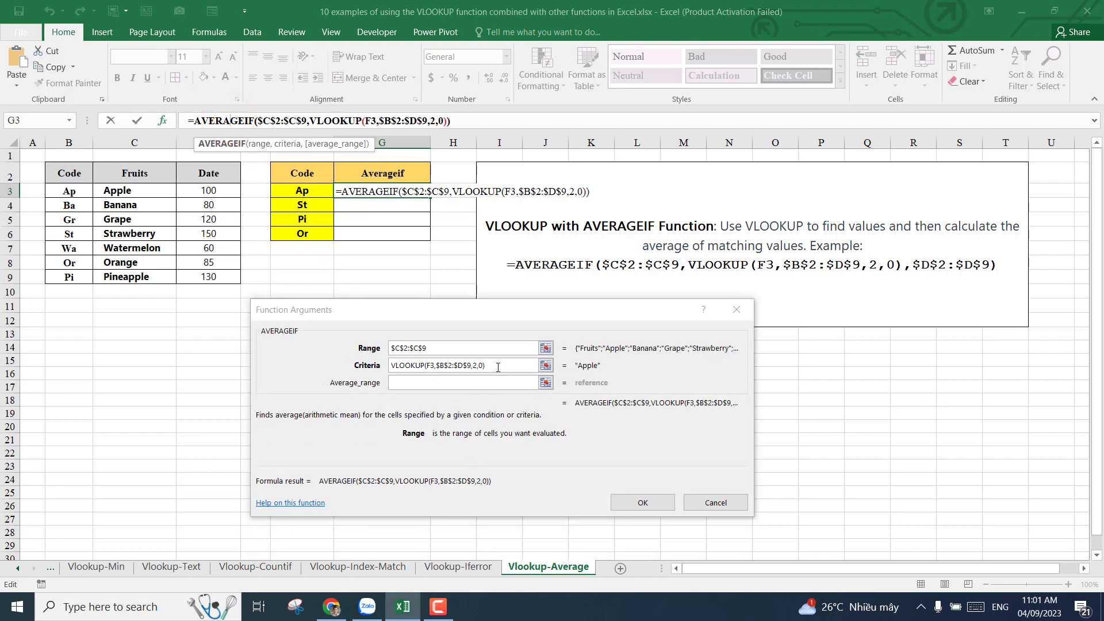
pyautogui.click(430, 382)
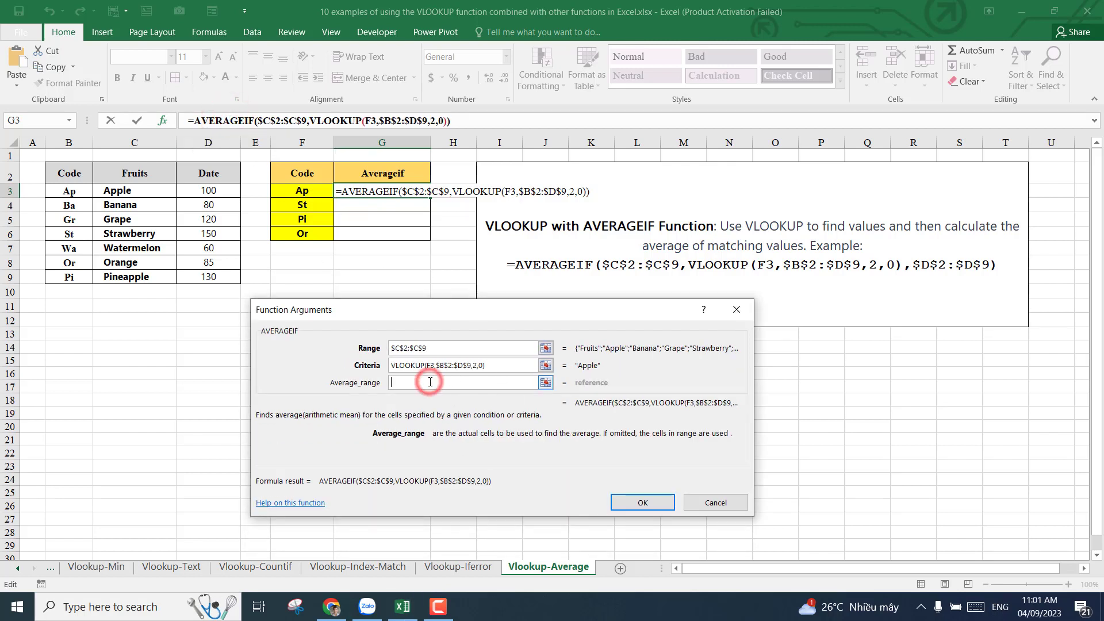
pyautogui.moveTo(209, 172); pyautogui.dragTo(212, 275)
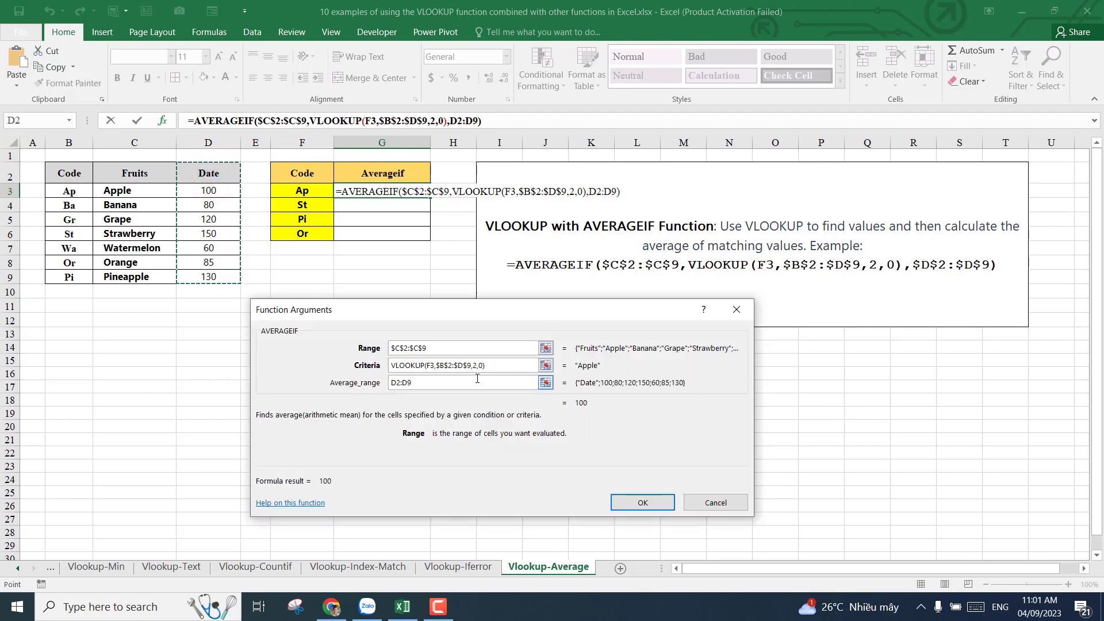
pyautogui.press('F4')
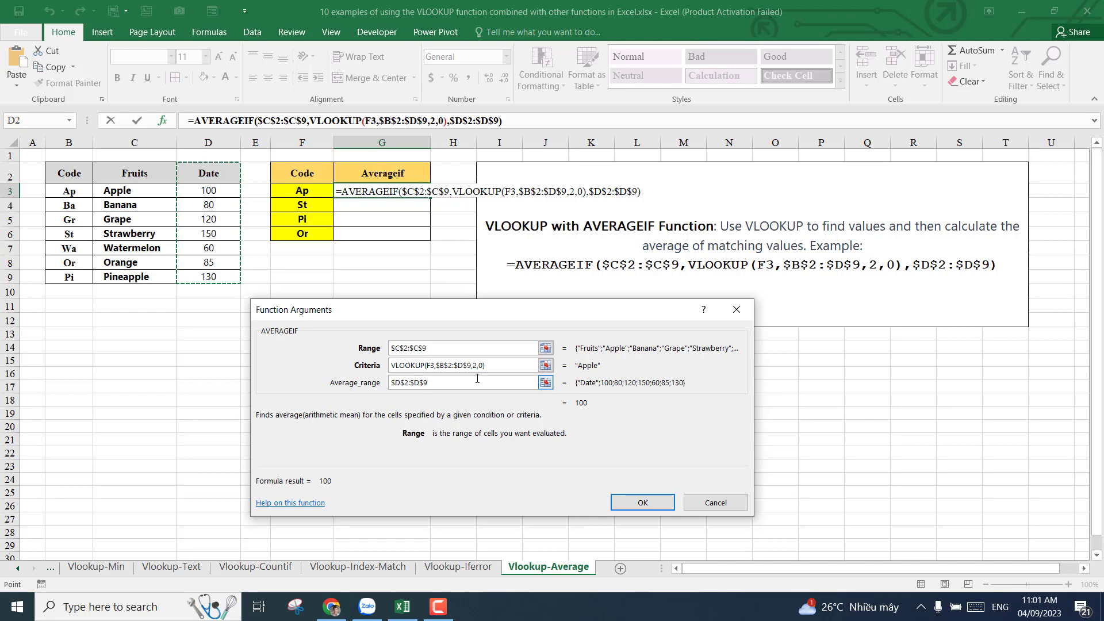
pyautogui.click(634, 502)
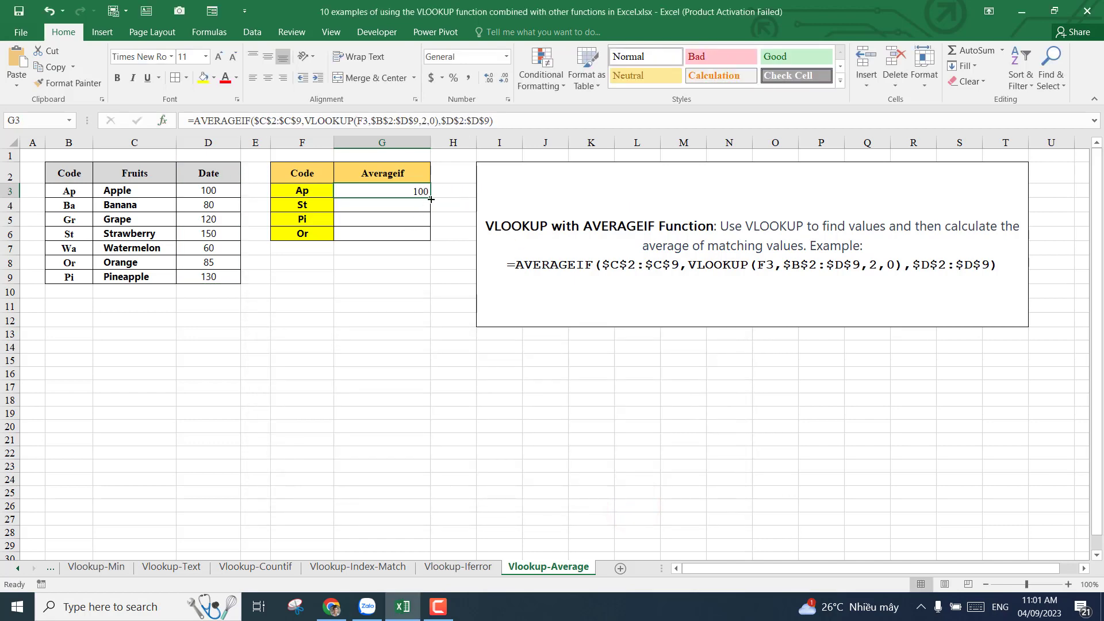
# Fill the AVERAGEIF formula from G3 down to G6 and check the result for each code
pyautogui.moveTo(430, 197); pyautogui.dragTo(428, 237)
pyautogui.click(416, 303)
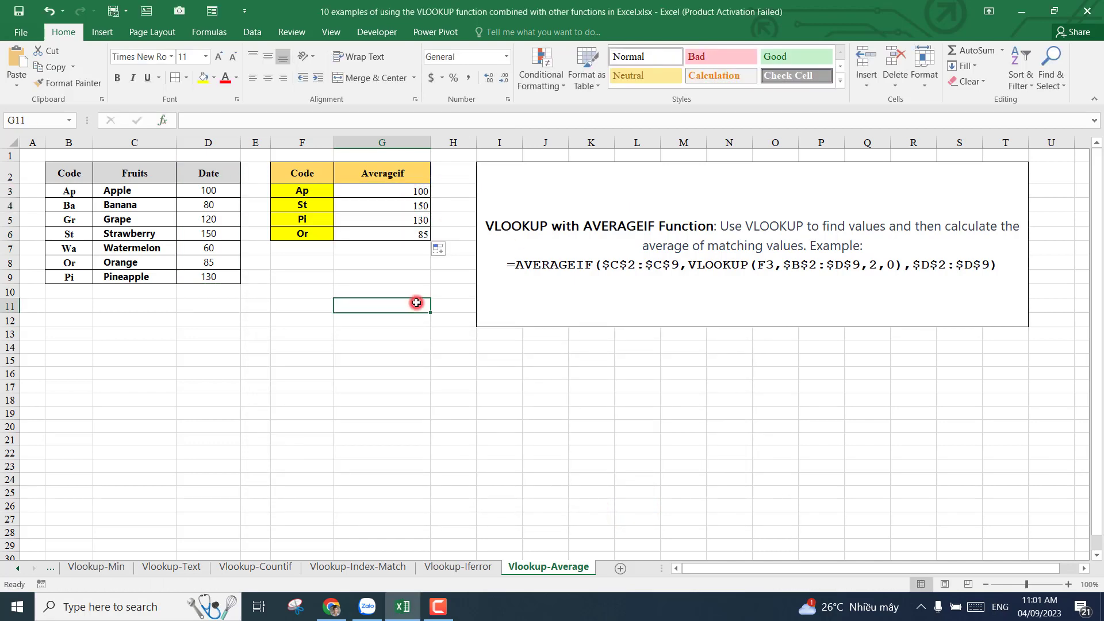
pyautogui.click(387, 191)
pyautogui.click(386, 206)
pyautogui.click(386, 220)
pyautogui.click(384, 233)
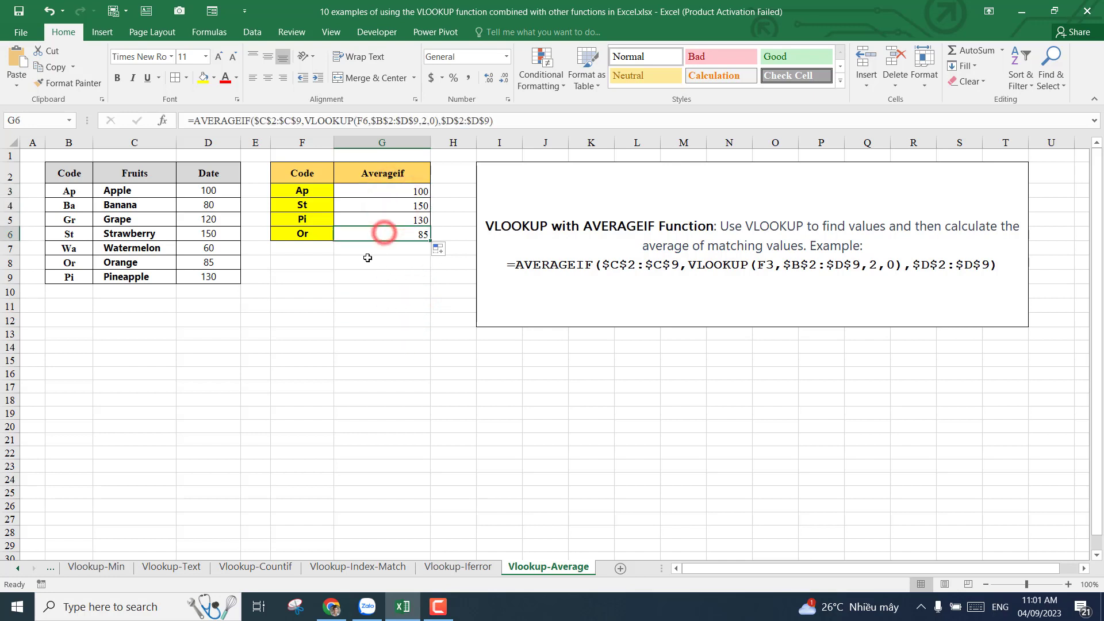
pyautogui.click(368, 259)
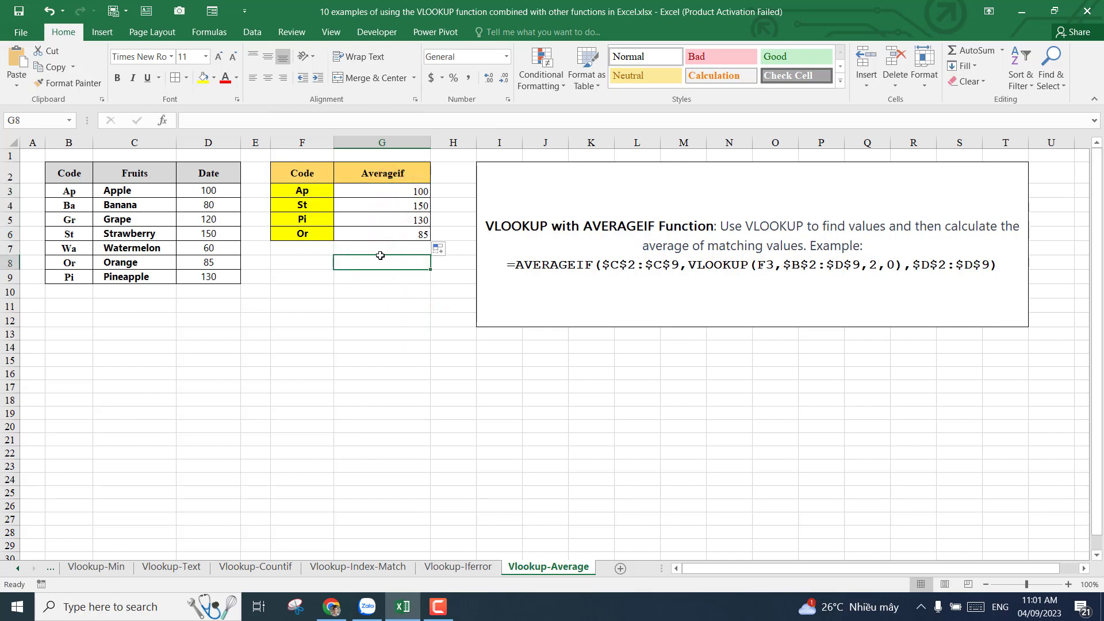
pyautogui.click(386, 191)
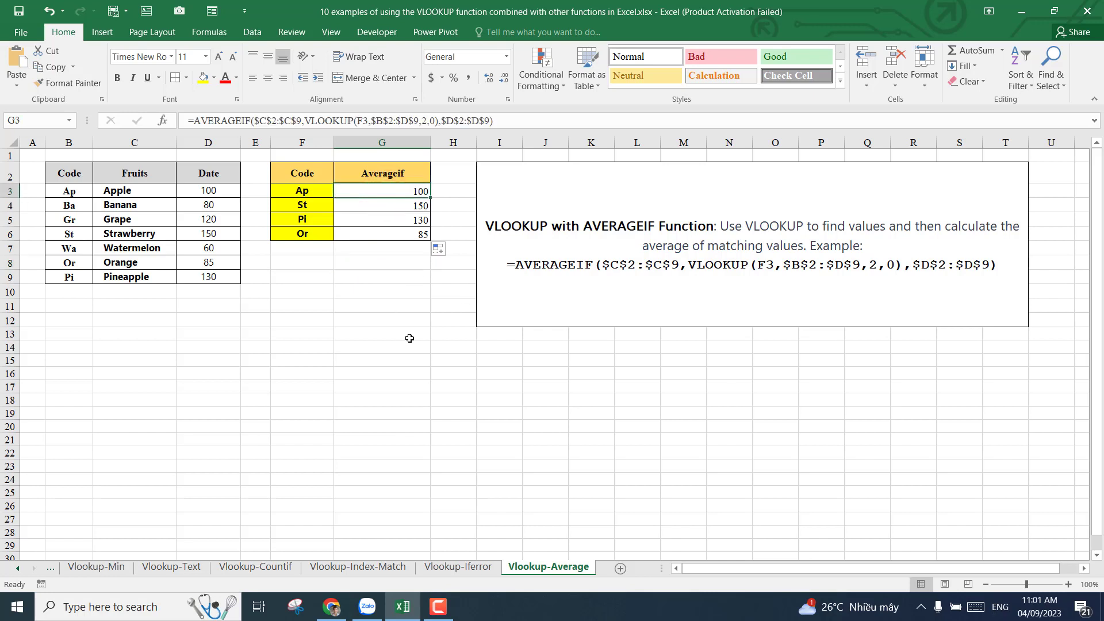
pyautogui.click(372, 314)
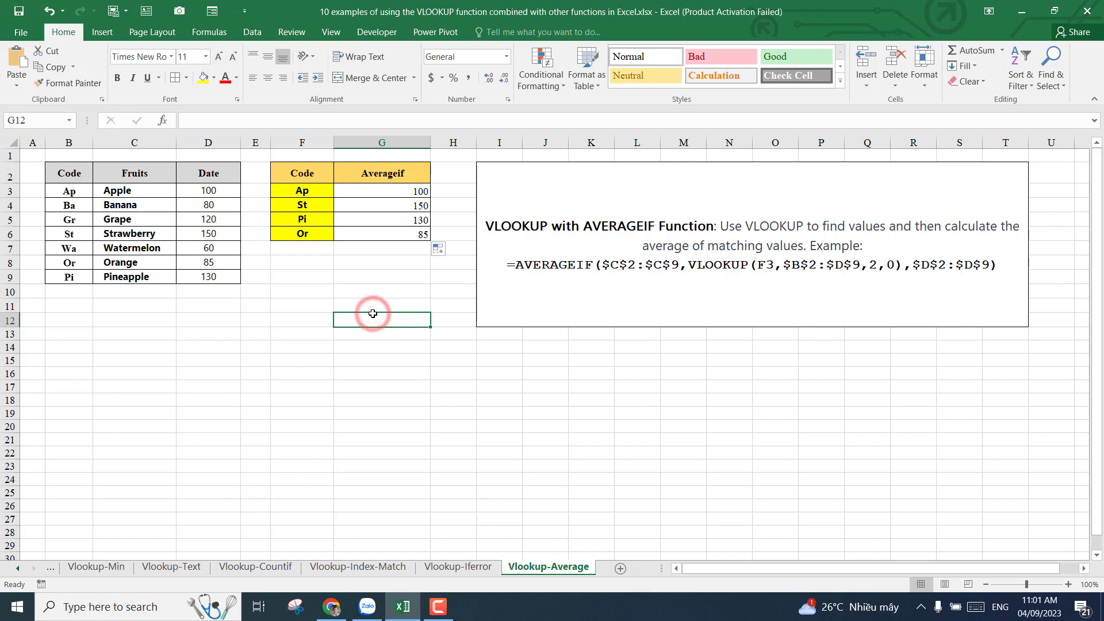